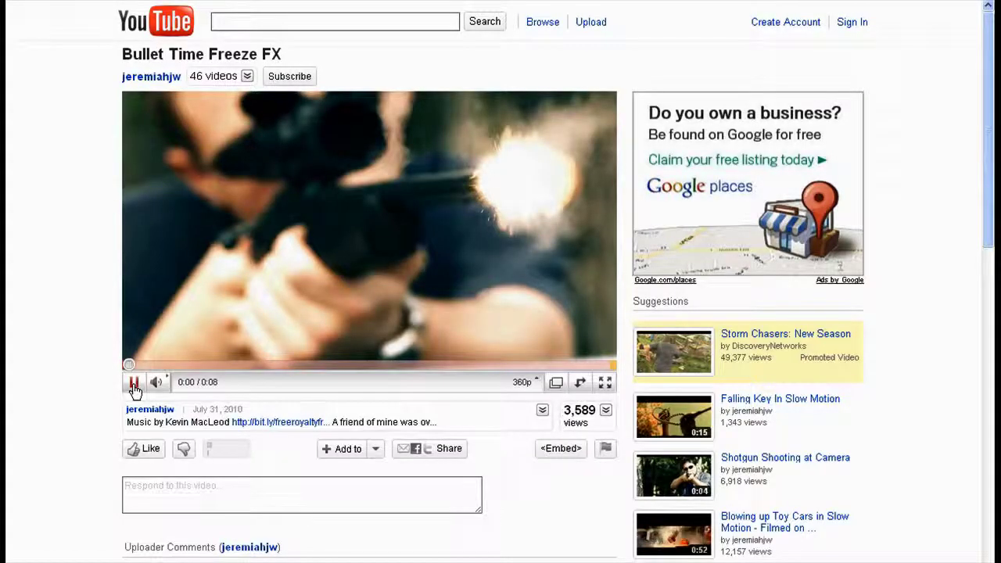
# - Play the Bullet Time Freeze FX video on the YouTube page
pyautogui.click(133, 383)
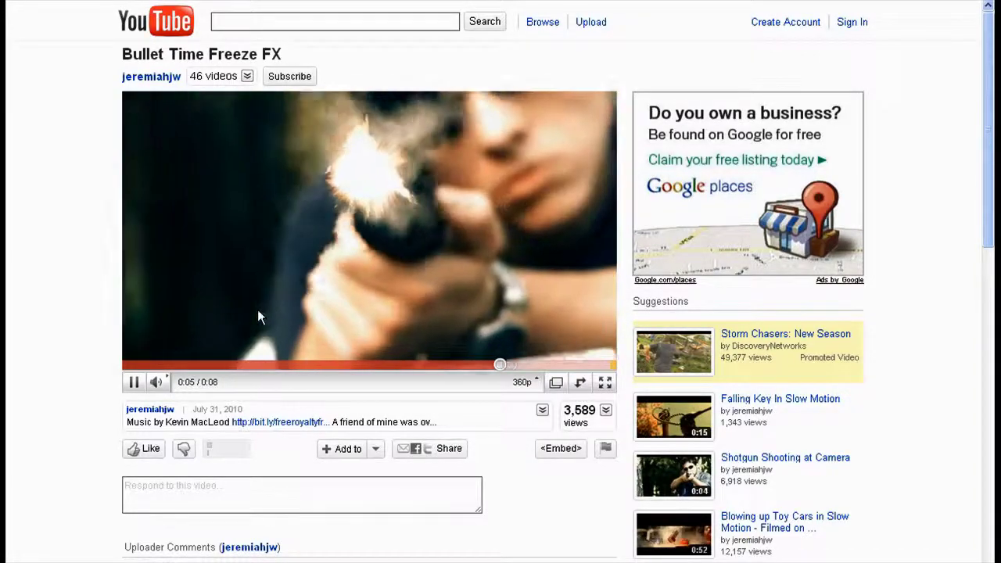
pyautogui.click(258, 310)
# - Switch to After Effects and create a new composition from the Chris Shooting.avi footage
pyautogui.click(388, 508)
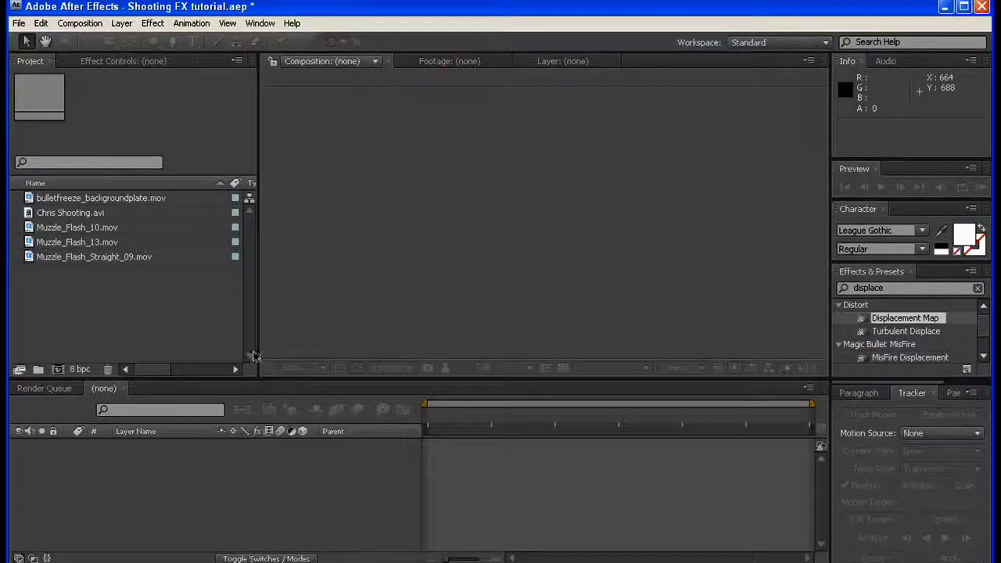
pyautogui.moveTo(56, 213); pyautogui.dragTo(57, 370)
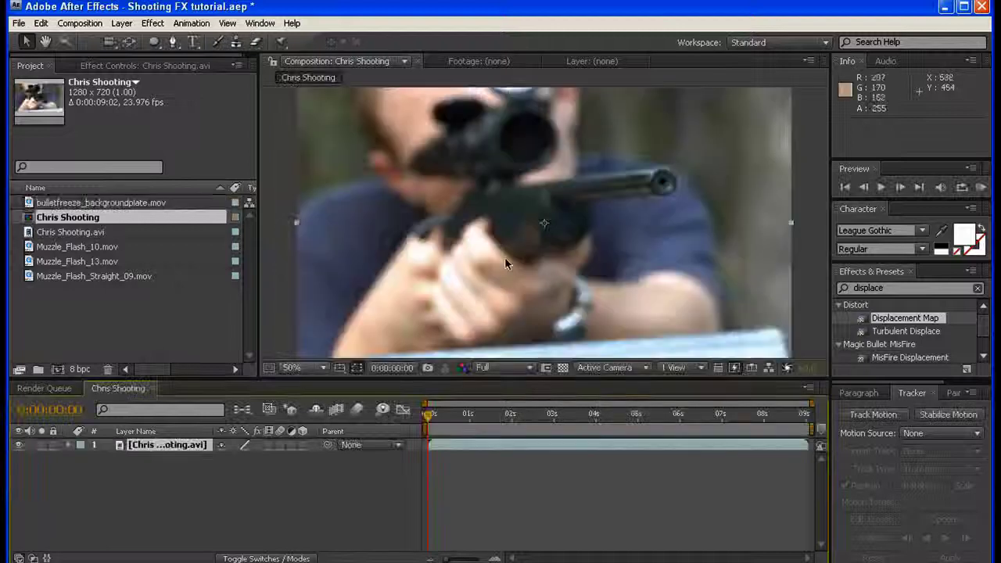
# - Scrub through the Chris Shooting composition at different zoom levels to examine the camera movement and the rifle's position
pyautogui.moveTo(526, 418); pyautogui.dragTo(784, 421)
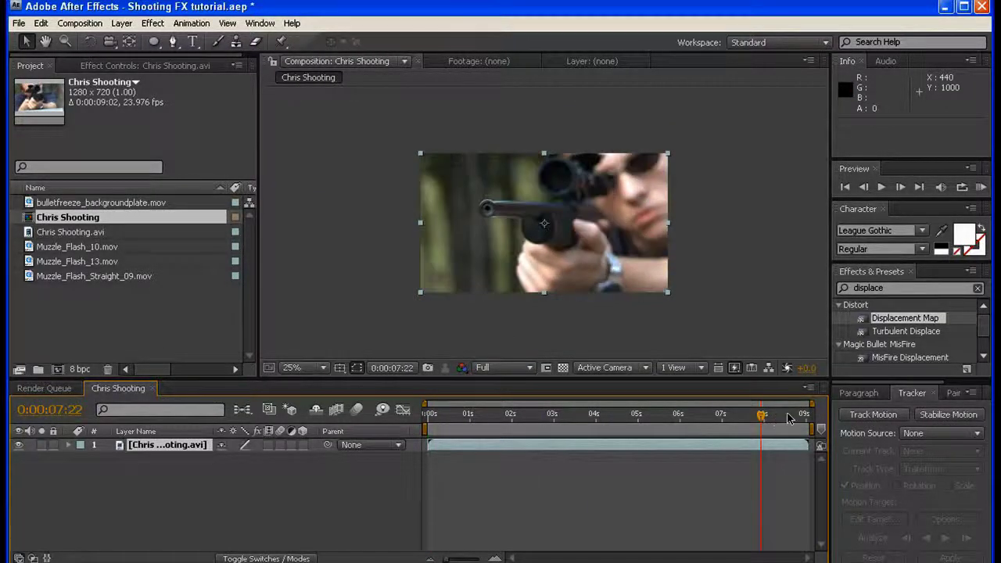
pyautogui.moveTo(671, 415); pyautogui.dragTo(494, 418)
pyautogui.click(456, 415)
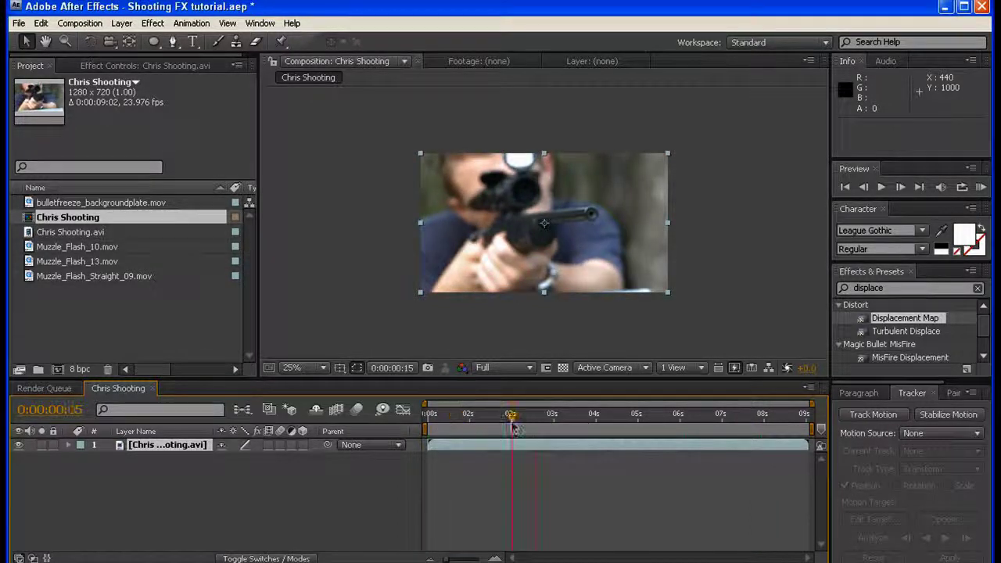
pyautogui.moveTo(514, 428); pyautogui.dragTo(647, 423)
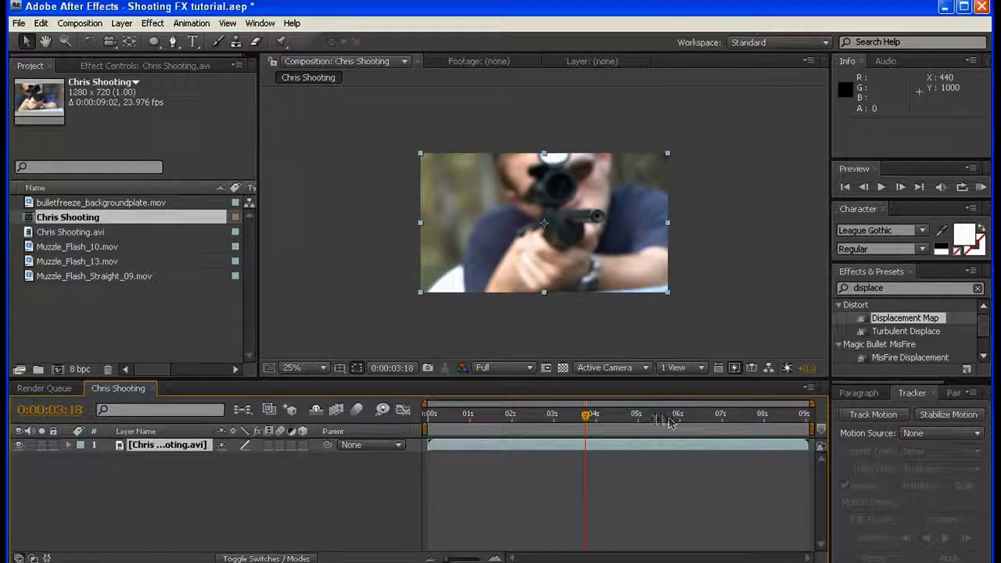
pyautogui.click(707, 421)
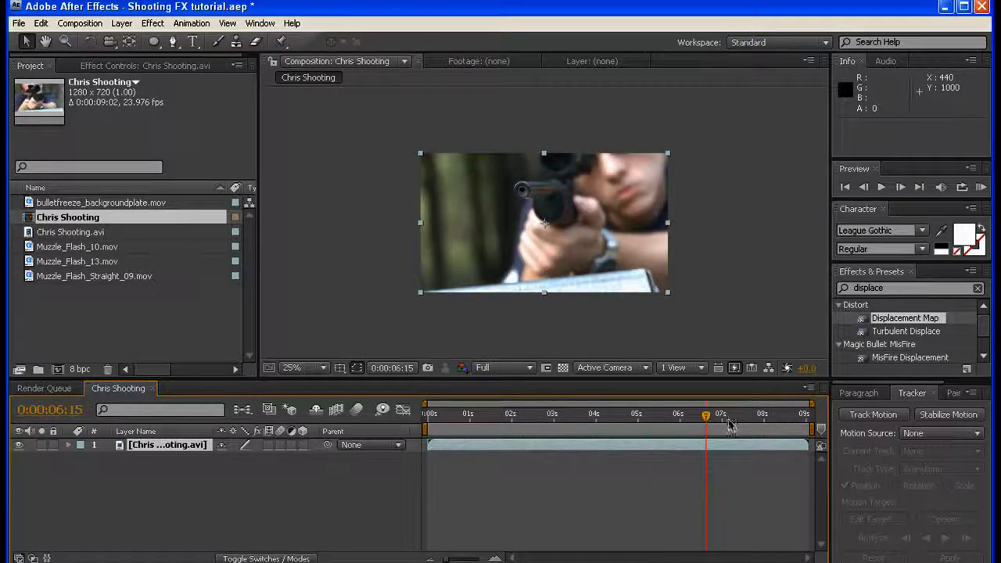
pyautogui.moveTo(741, 429); pyautogui.dragTo(787, 422)
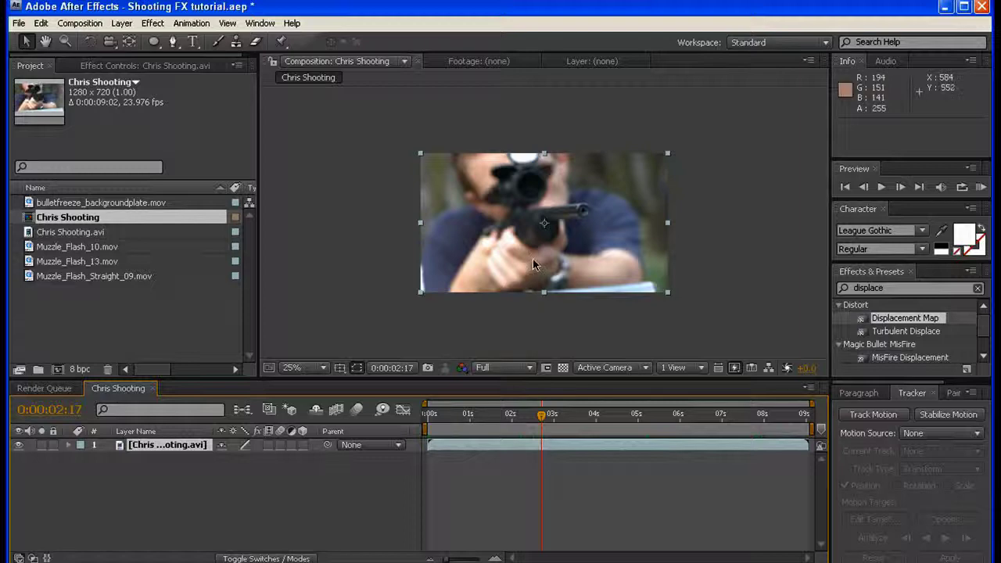
pyautogui.press('.')
pyautogui.click(564, 420)
pyautogui.press('.')
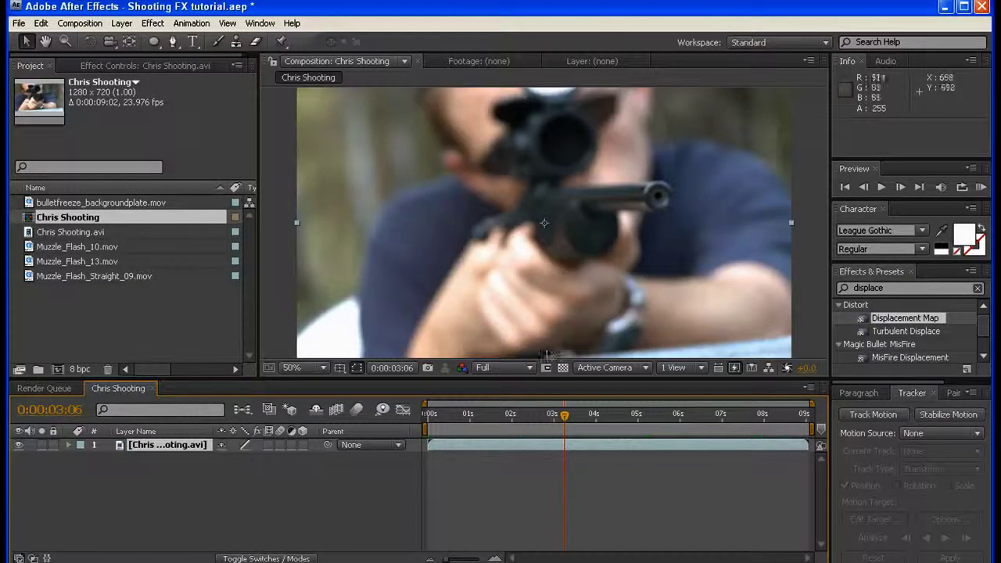
pyautogui.press(',')
pyautogui.moveTo(485, 414); pyautogui.dragTo(617, 417)
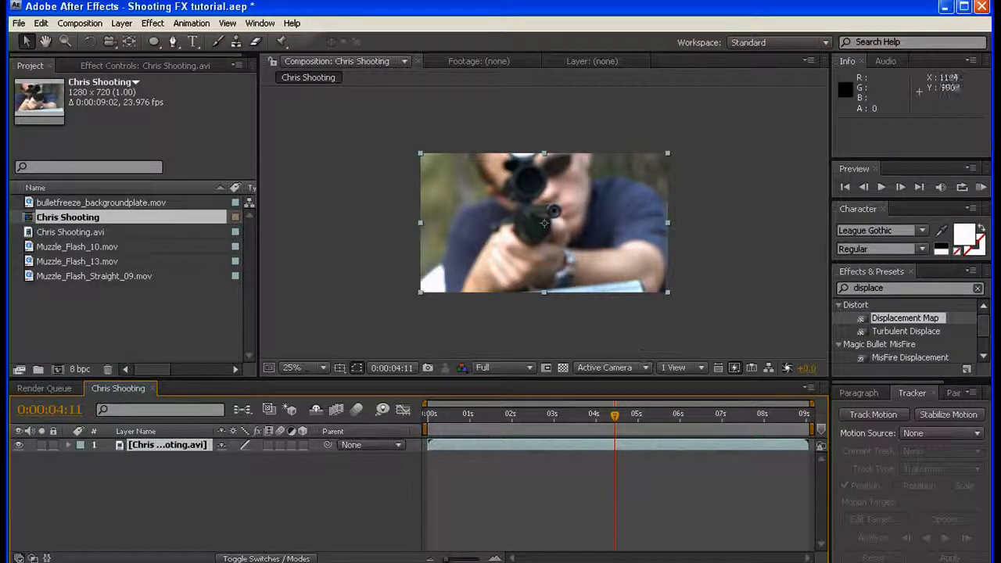
# - Switch to VirtualDub and find the Deshaker v2.4 filter among the available video filters without adding it
pyautogui.hotkey('alt', 'Tab')
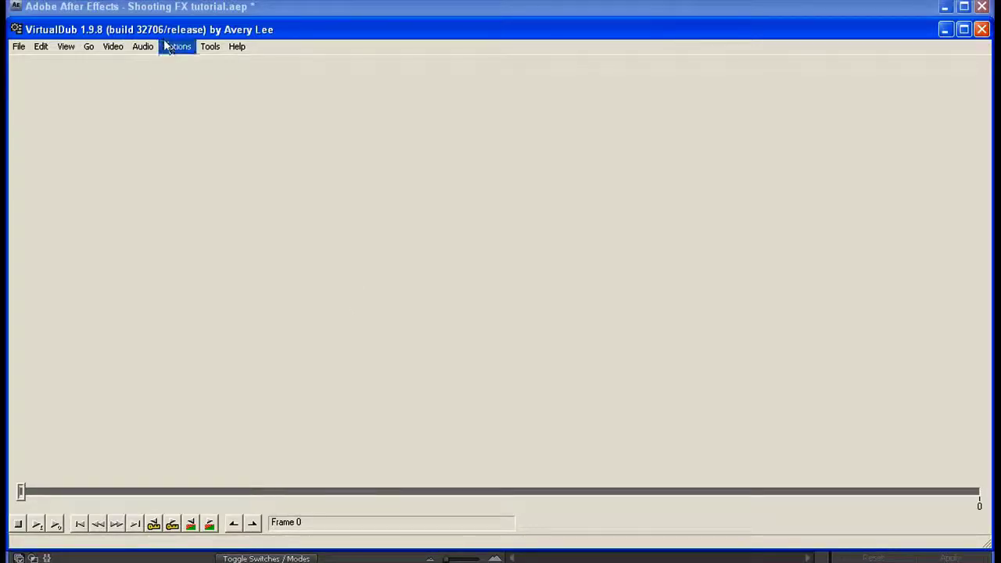
pyautogui.click(143, 47)
pyautogui.moveTo(121, 46)
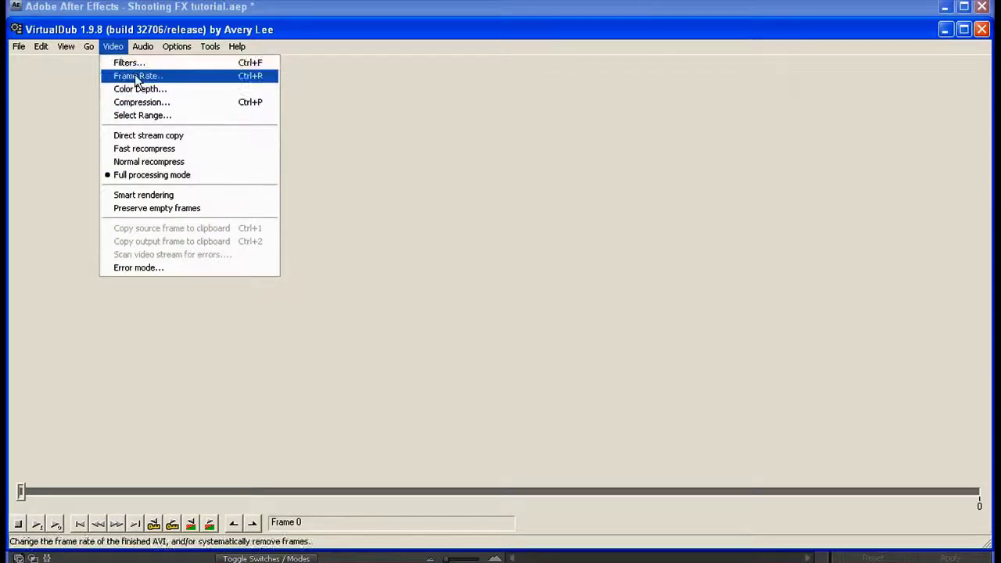
pyautogui.click(141, 62)
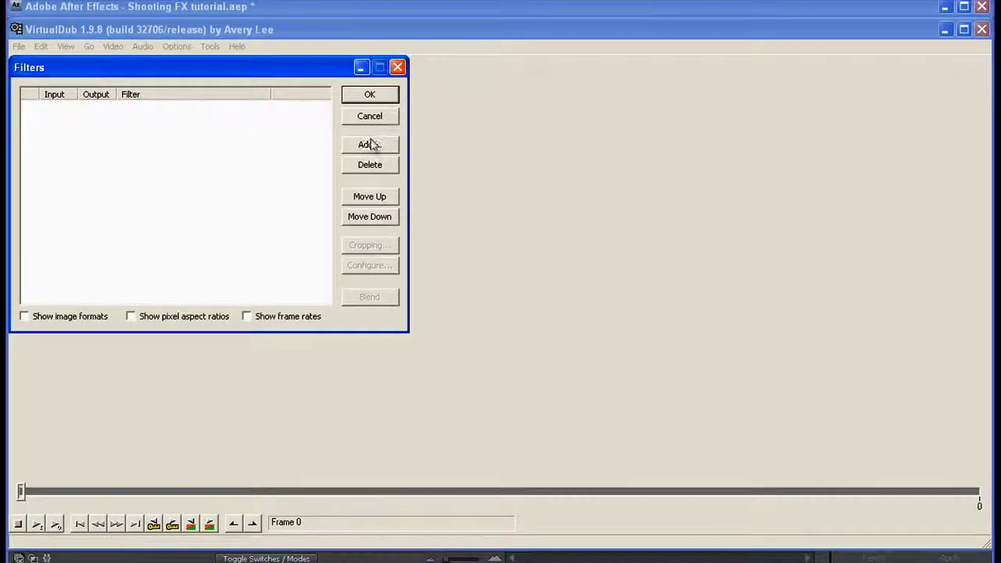
pyautogui.click(369, 144)
pyautogui.click(74, 186)
pyautogui.click(68, 218)
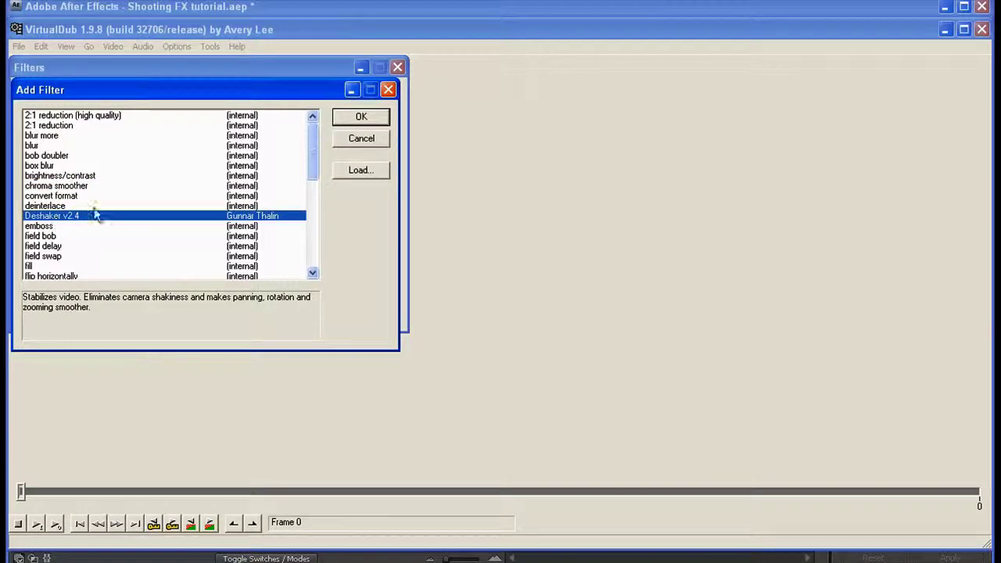
pyautogui.click(361, 139)
pyautogui.click(397, 67)
# - Switch to the web browser and search Google for "virual dub"
pyautogui.press('super')
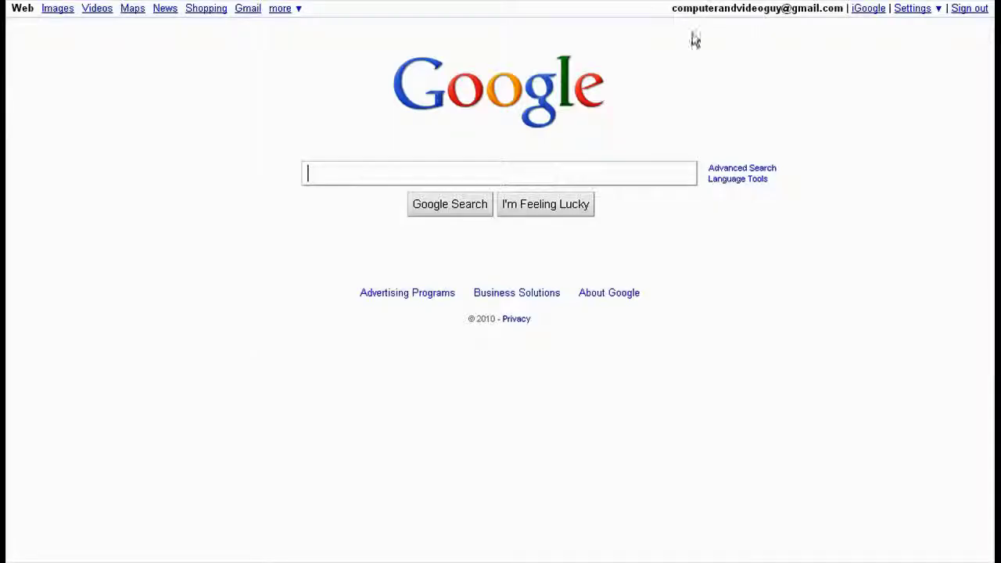
pyautogui.write('virual dub')
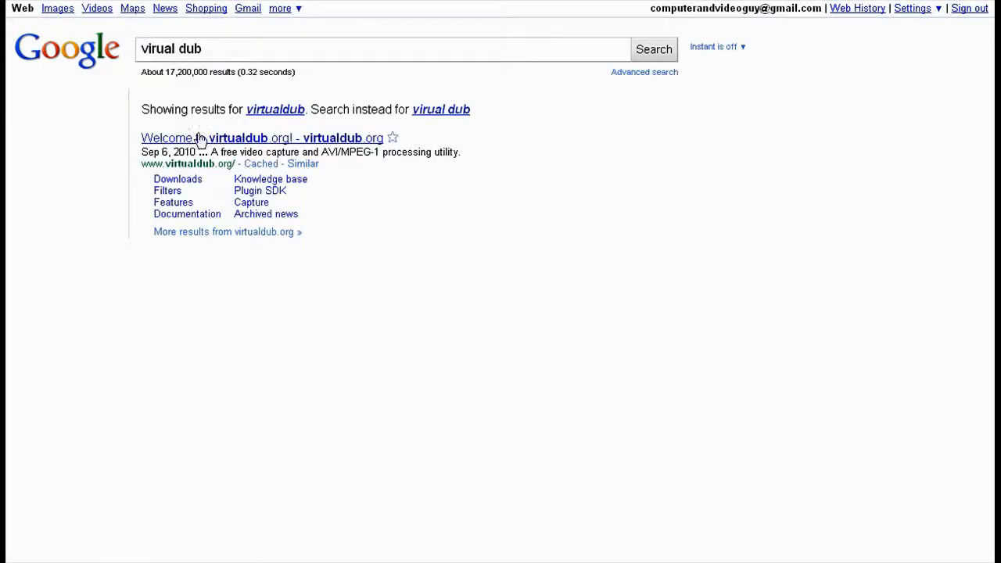
# - Search Google for "deshaker" and refine the search to "deshaker guide"
pyautogui.tripleClick(218, 46)
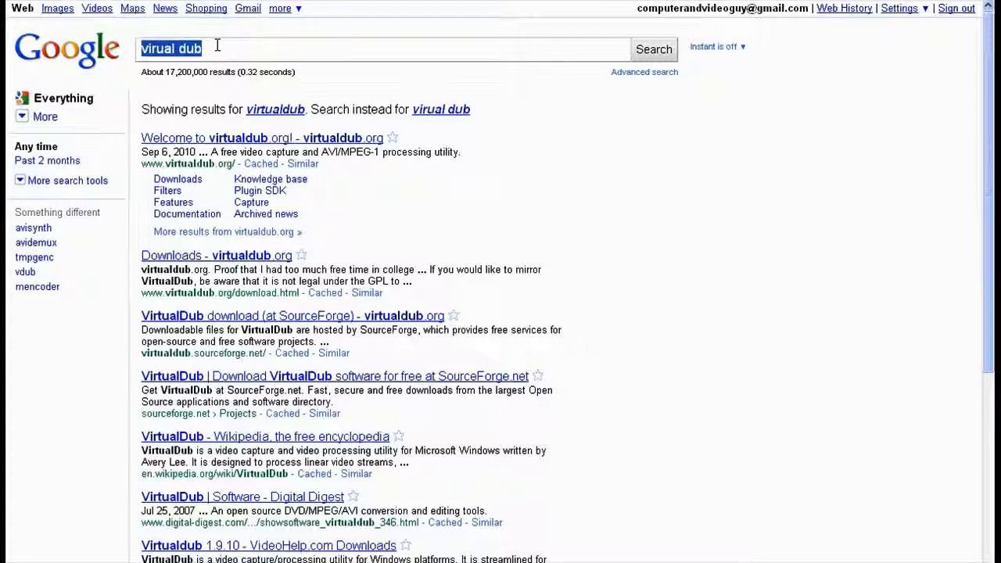
pyautogui.write('deshaker')
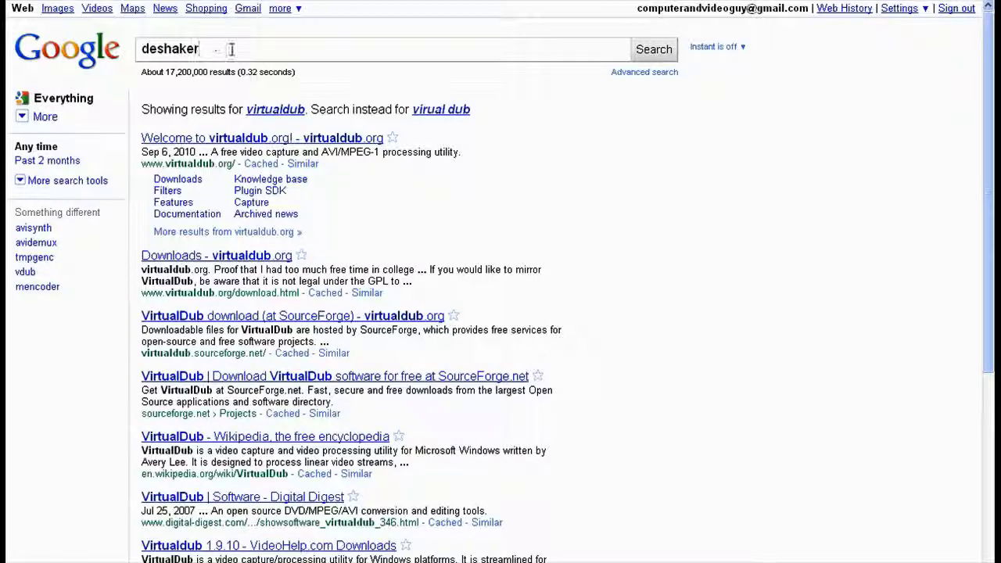
pyautogui.press('Return')
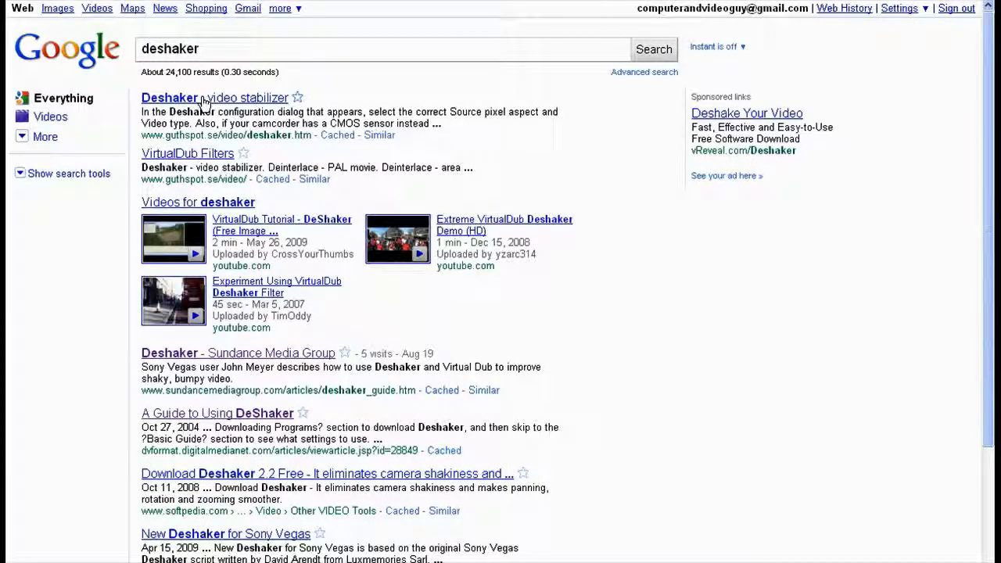
pyautogui.write('guide')
pyautogui.press('Return')
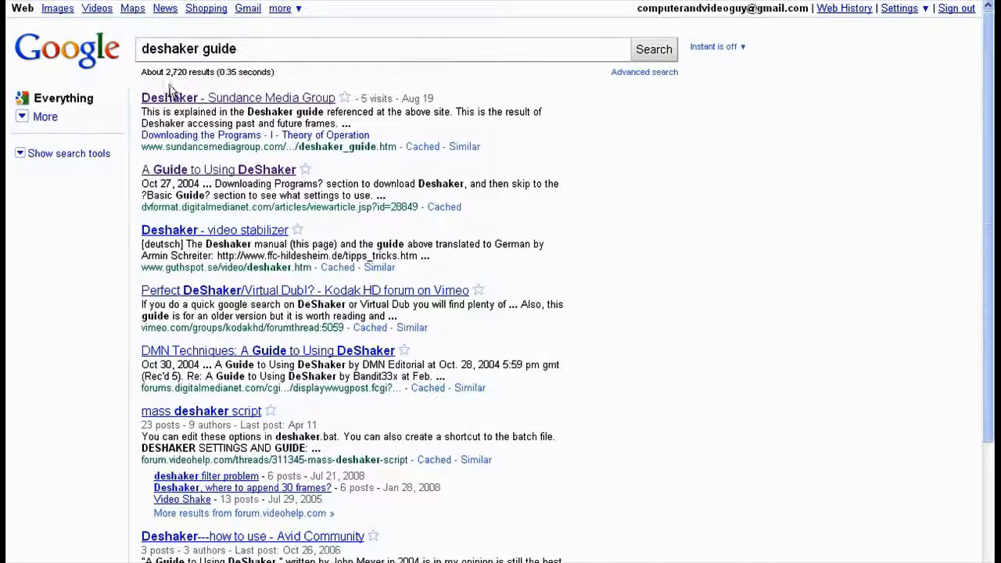
# - Open the Sundance Media Group Deshaker guide from the search results and look over its introduction
pyautogui.click(212, 171)
pyautogui.click(180, 174)
pyautogui.hotkey('alt', 'Left')
pyautogui.click(216, 104)
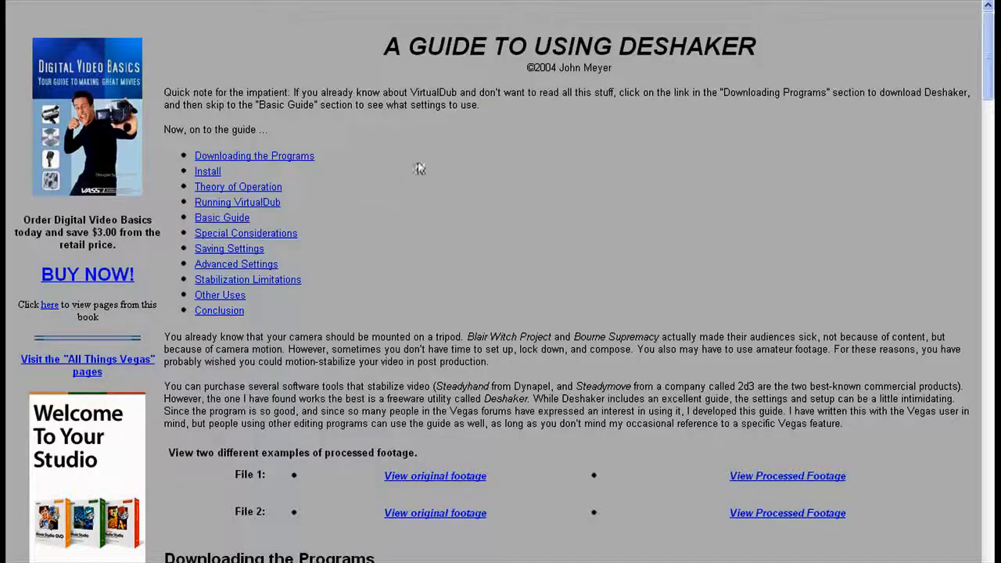
pyautogui.middleClick(419, 365)
pyautogui.middleClick(419, 366)
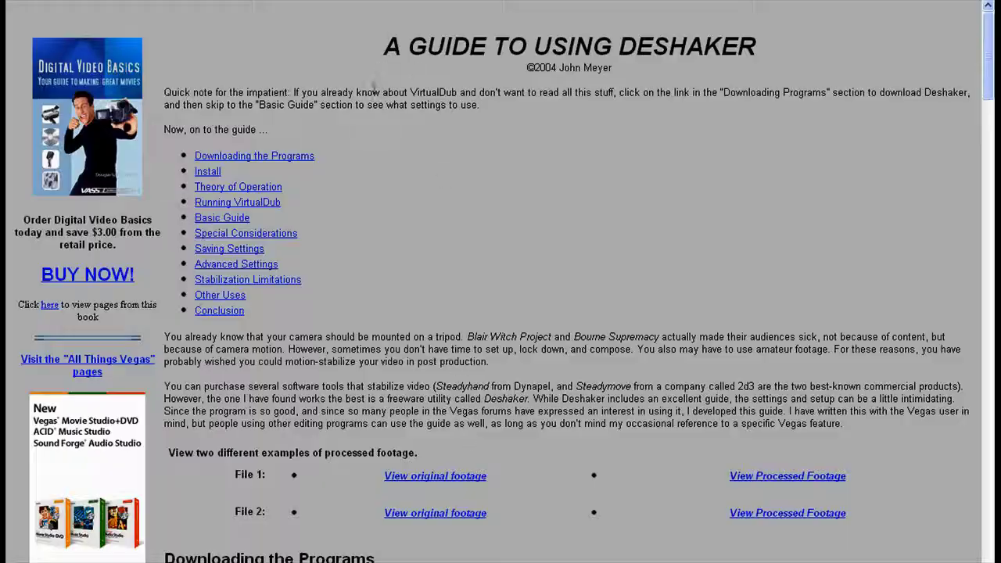
# - Return to the search results and search Google for "14 dollar steady cam"
pyautogui.hotkey('alt', 'Left')
pyautogui.click(234, 47)
pyautogui.hotkey('ctrl', 'a')
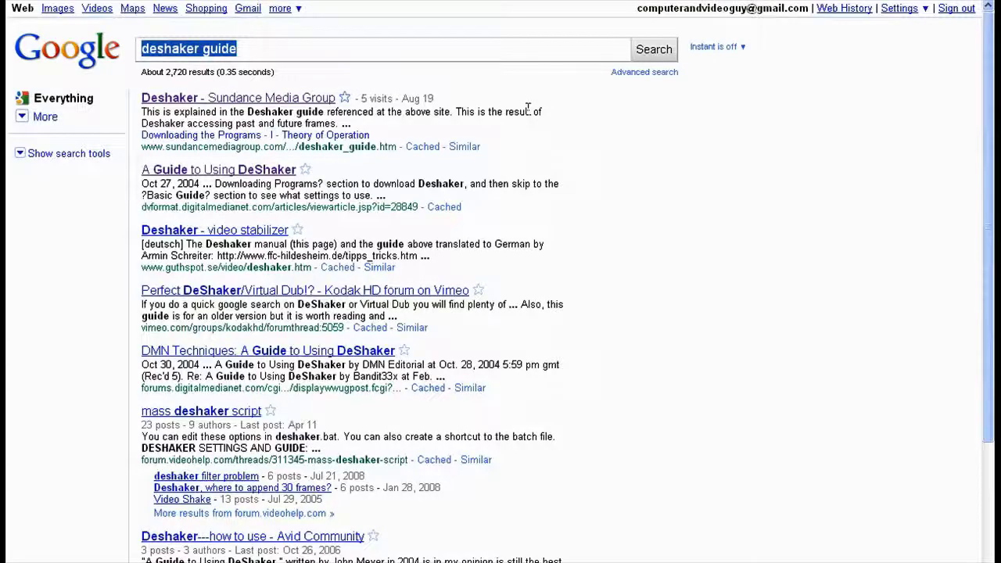
pyautogui.write('14 ')
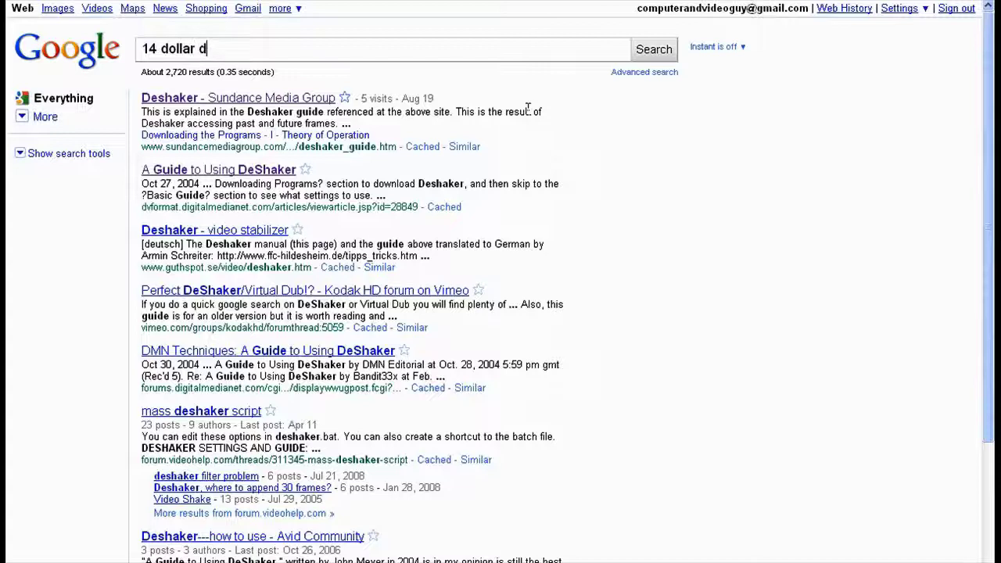
pyautogui.write('dollar steady cam')
pyautogui.press('Return')
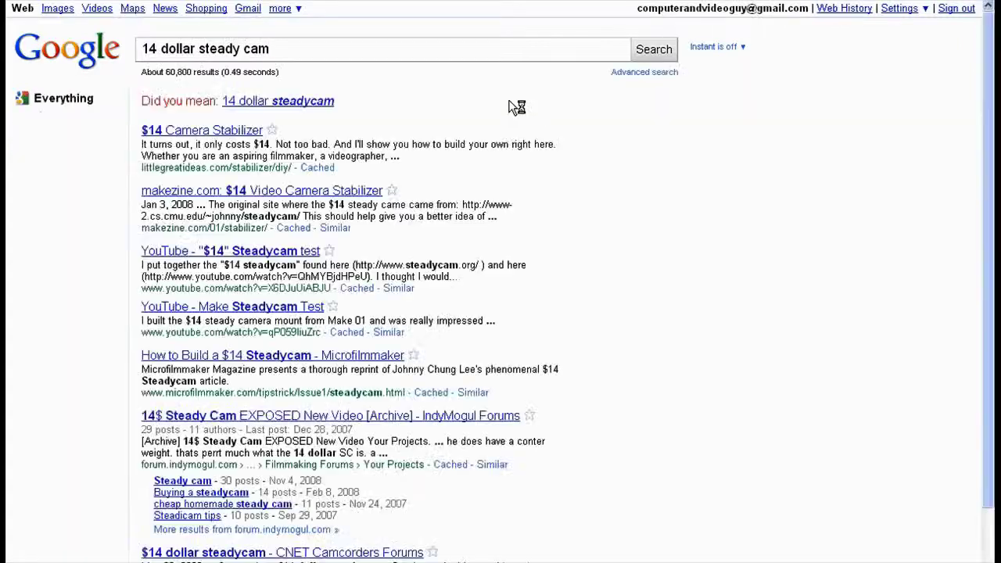
# - Open the $14 Camera Stabilizer page, skim its parts list, assembly instructions and example videos, and leave the page
pyautogui.click(211, 130)
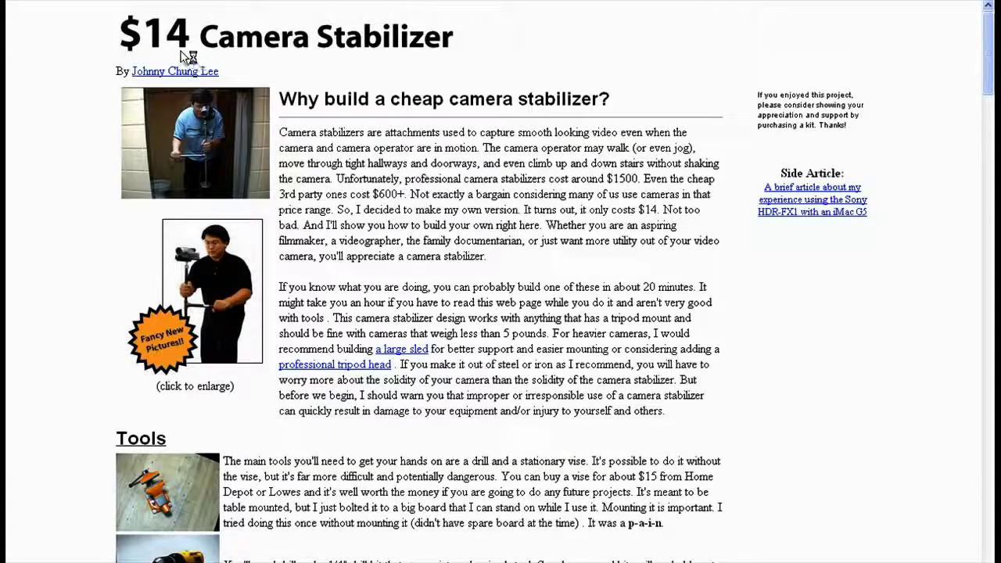
pyautogui.scroll(-20, 125, 143)
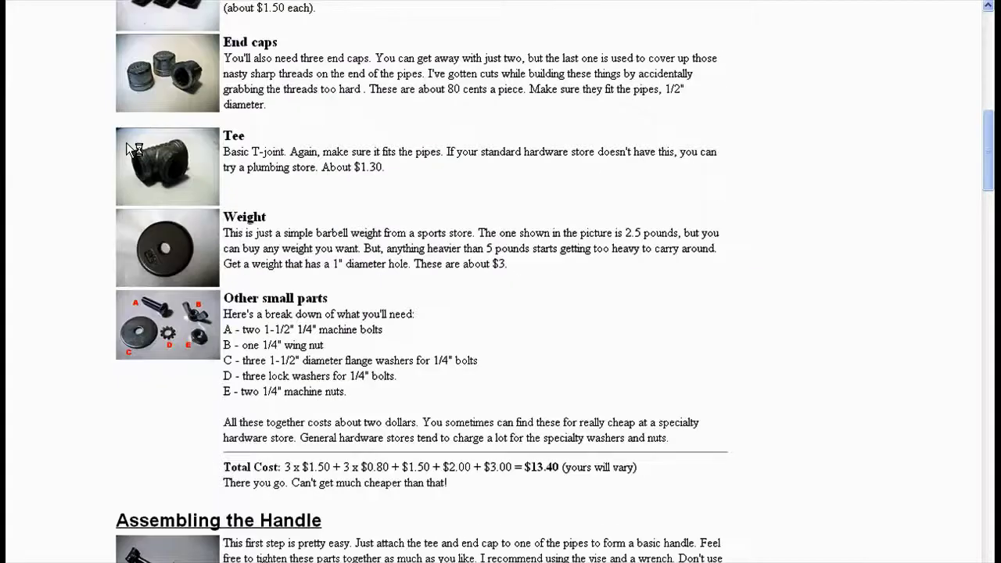
pyautogui.scroll(-20, 125, 142)
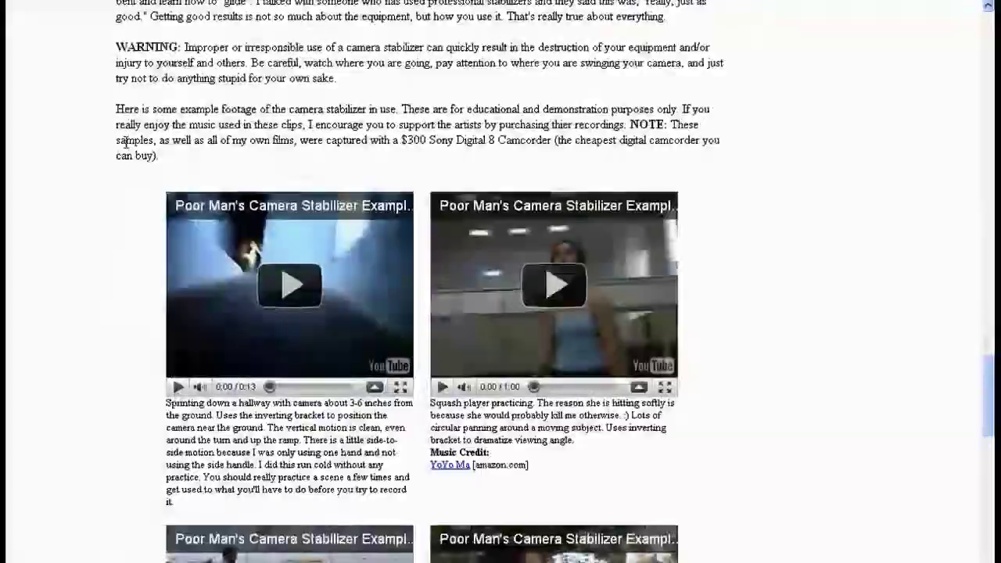
pyautogui.scroll(16, 125, 140)
pyautogui.scroll(20, 126, 142)
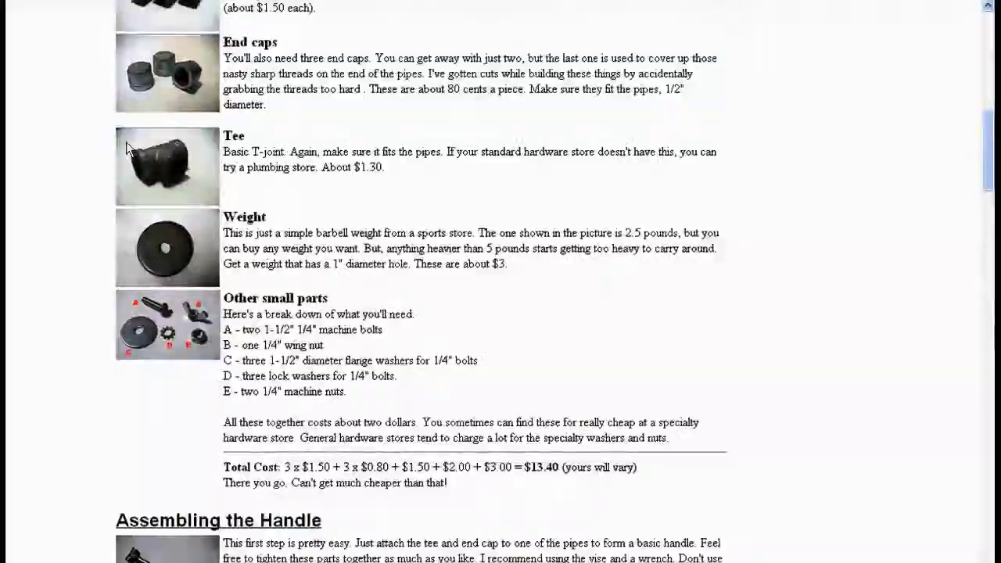
pyautogui.scroll(2, 128, 144)
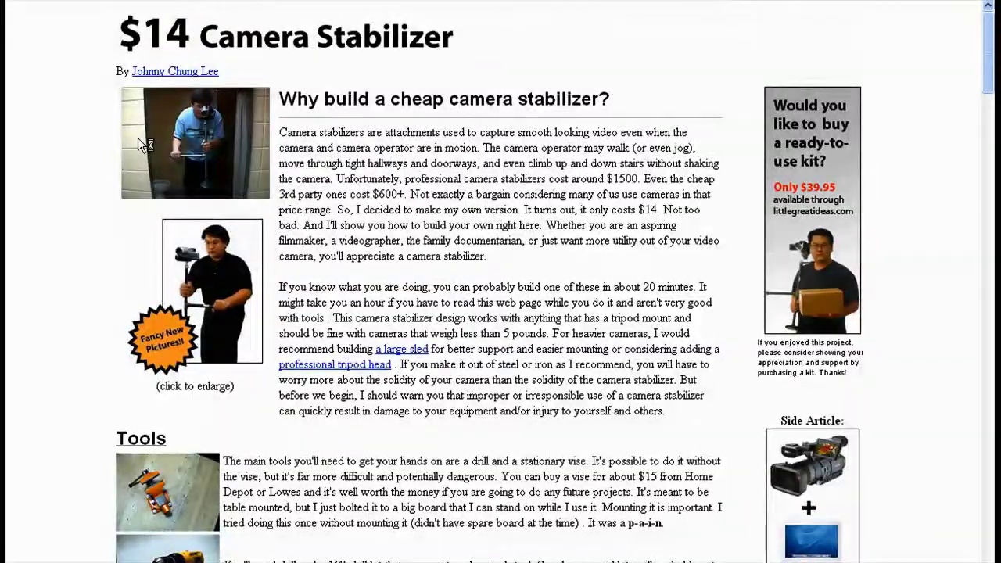
pyautogui.hotkey('alt', 'Left')
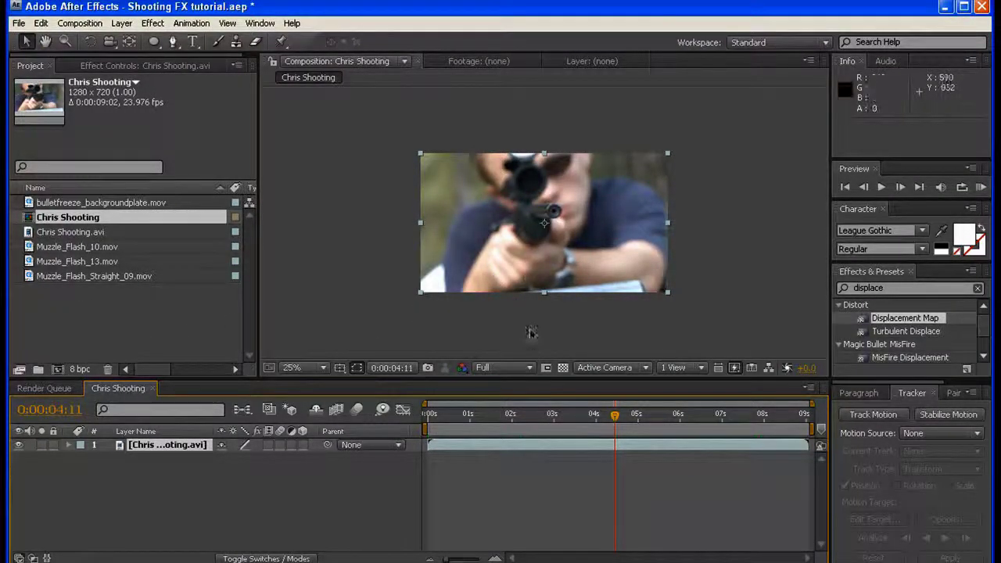
# - Switch back to After Effects and start motion tracking on the Chris Shooting.avi layer from frame 0:00:00:00
pyautogui.moveTo(687, 420); pyautogui.dragTo(393, 429)
pyautogui.scroll(2, 584, 273)
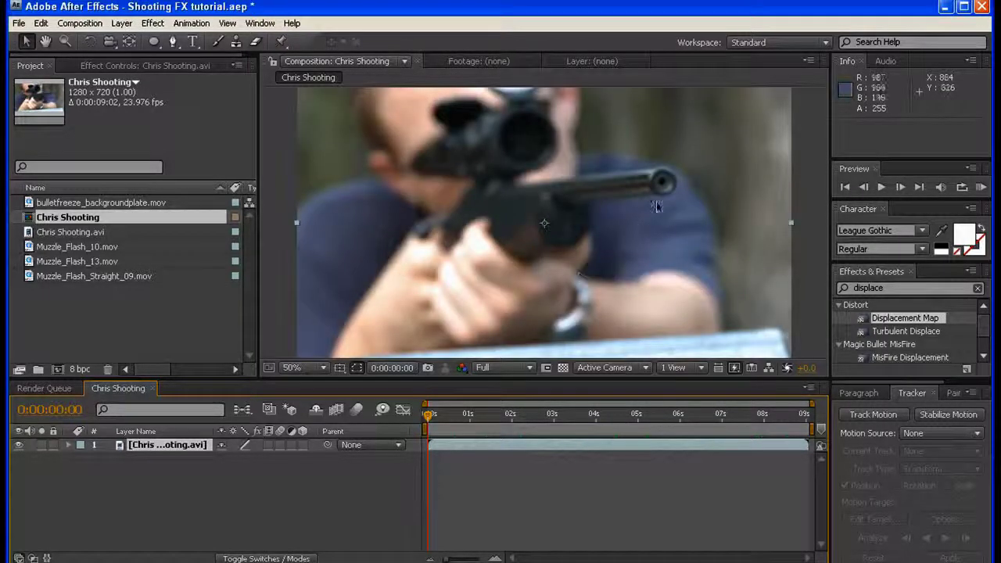
pyautogui.press('space')
pyautogui.moveTo(641, 230); pyautogui.dragTo(568, 250)
pyautogui.click(874, 415)
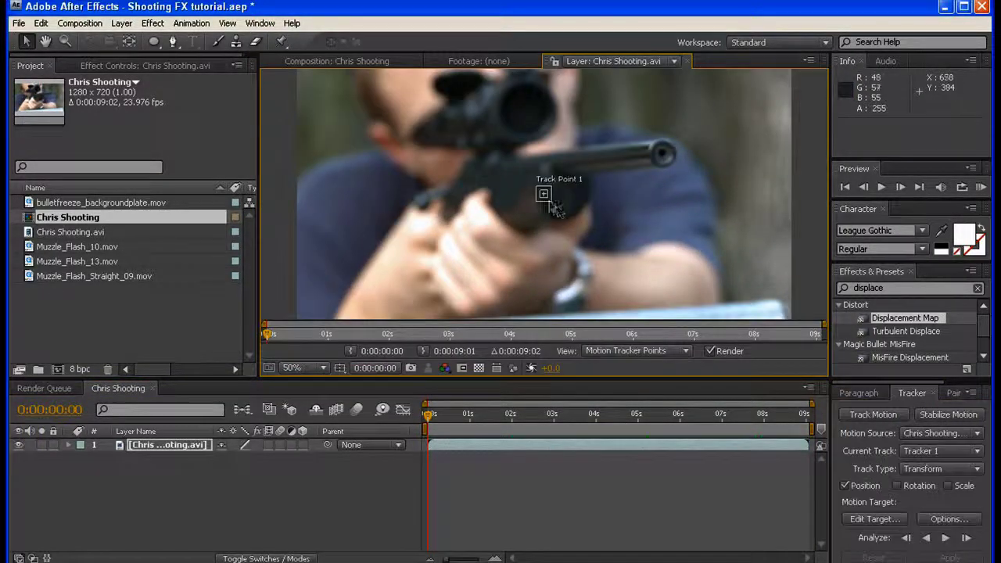
# - Place Track Point 1 over the muzzle at the end of the rifle barrel
pyautogui.moveTo(549, 200); pyautogui.dragTo(672, 161)
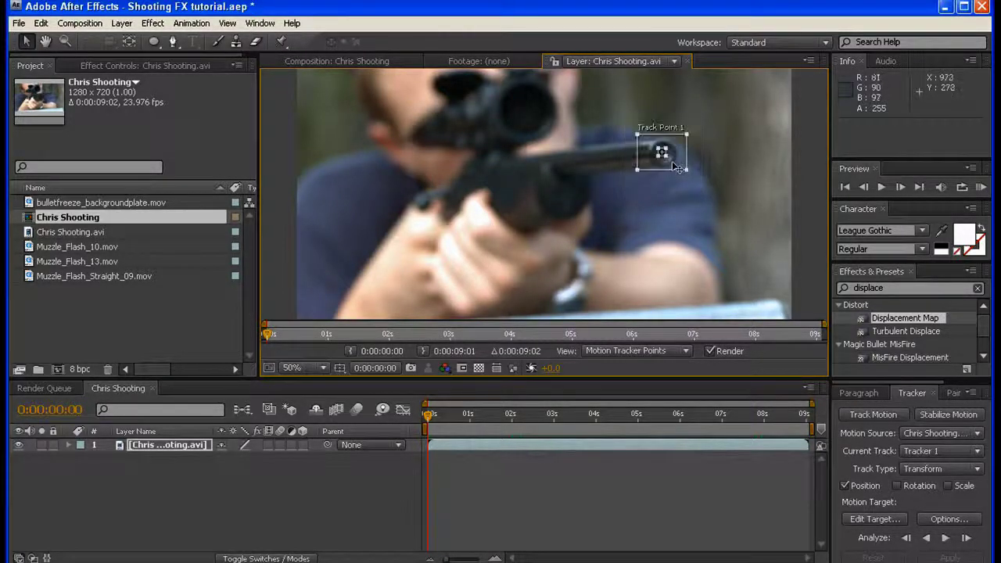
pyautogui.scroll(2, 682, 164)
pyautogui.moveTo(528, 221); pyautogui.dragTo(546, 216)
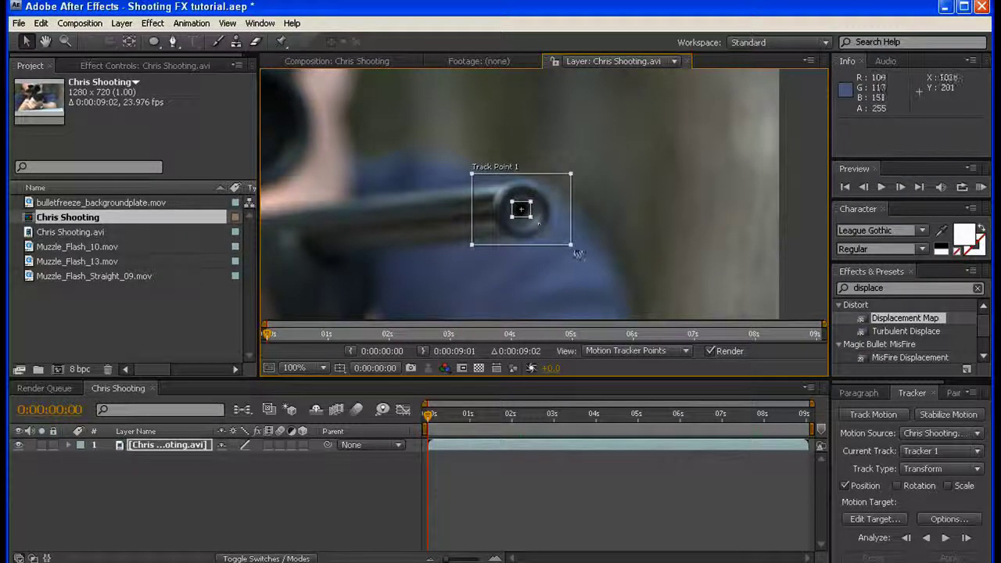
# - Tighten Track Point 1's search region around the muzzle and analyze the track forward through the whole clip
pyautogui.moveTo(571, 245); pyautogui.dragTo(548, 240)
pyautogui.scroll(-4, 630, 200)
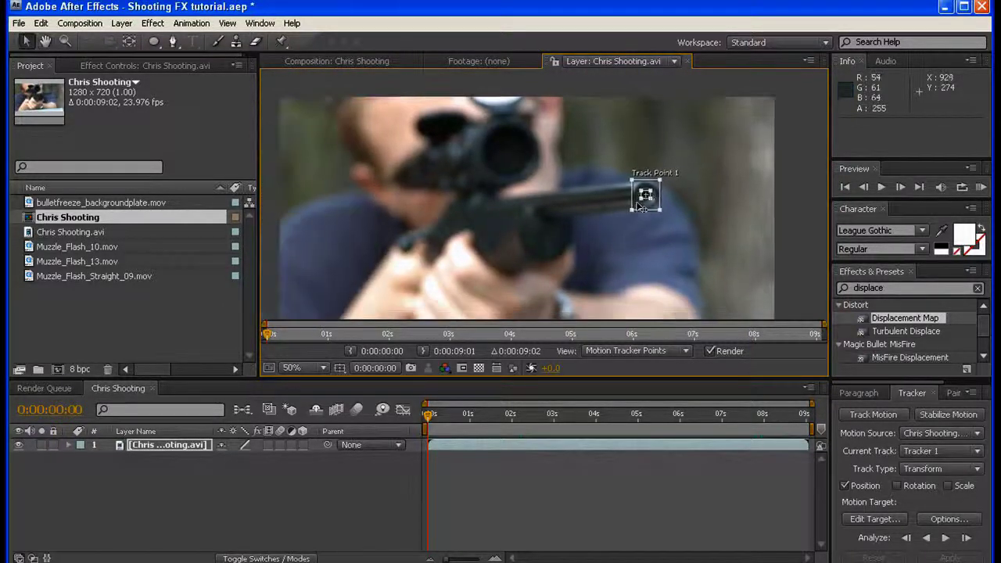
pyautogui.scroll(2, 635, 229)
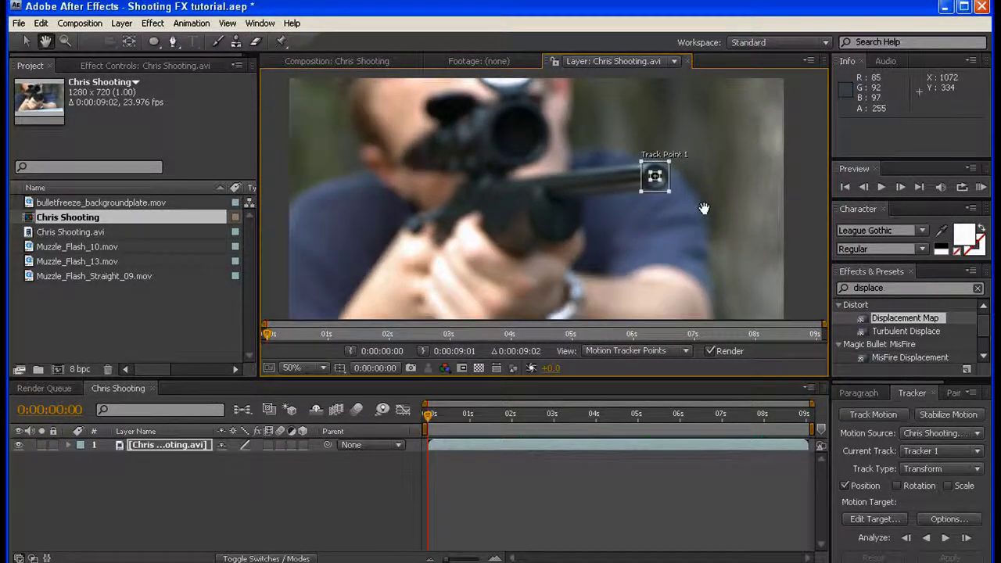
pyautogui.click(947, 538)
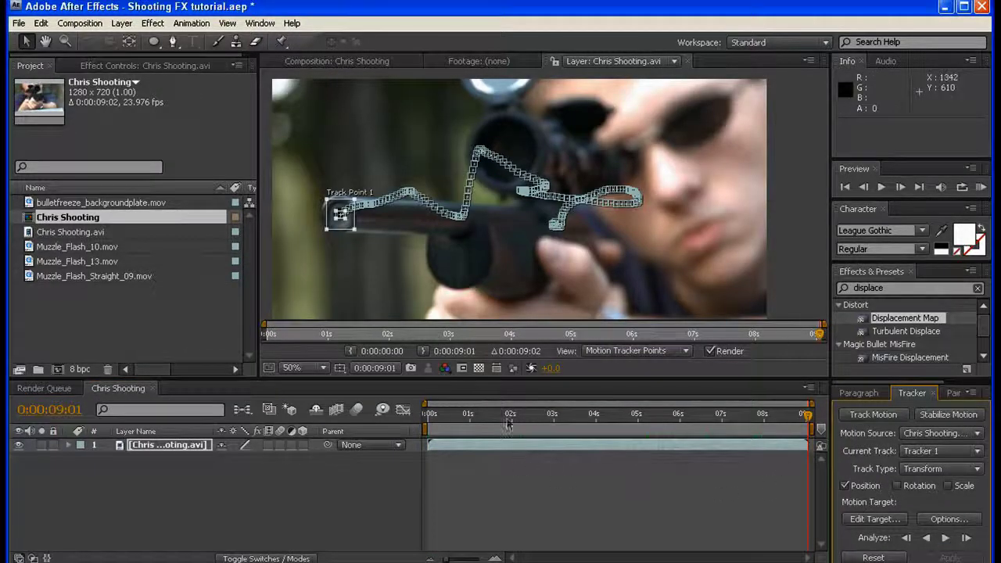
# - Scrub through the clip from start to end to check how well the track point follows the muzzle
pyautogui.moveTo(439, 415); pyautogui.dragTo(406, 414)
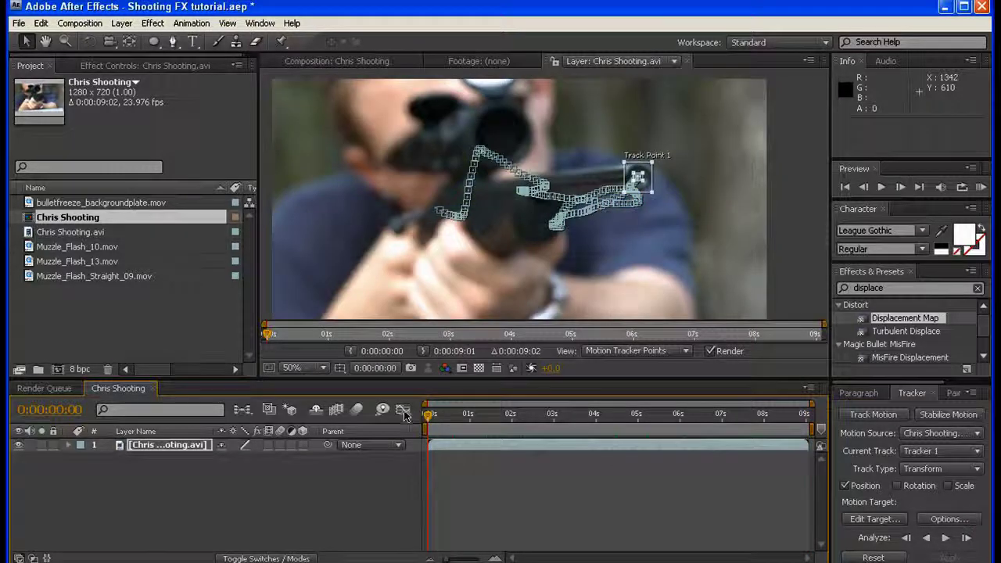
pyautogui.click(682, 470)
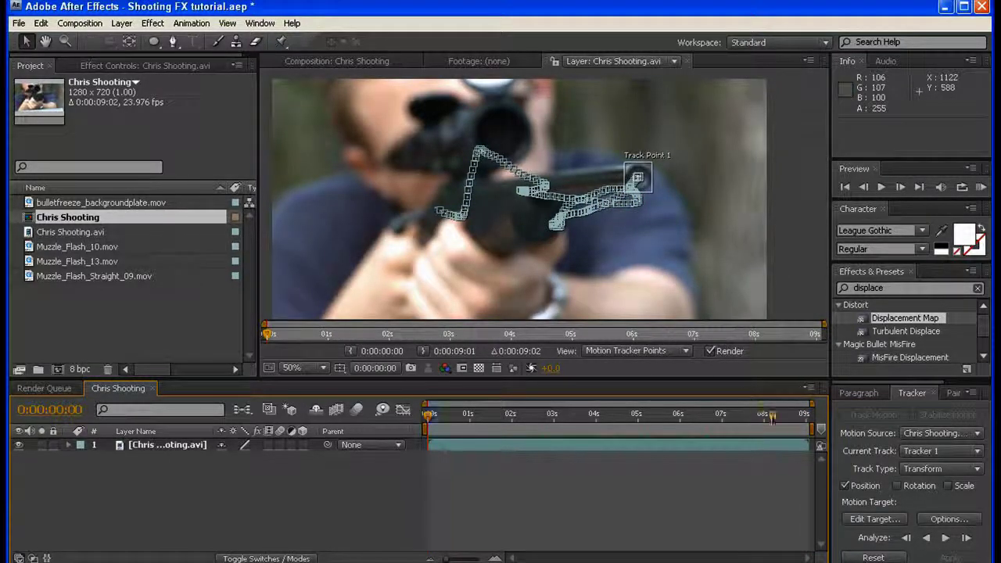
pyautogui.moveTo(765, 416); pyautogui.dragTo(821, 420)
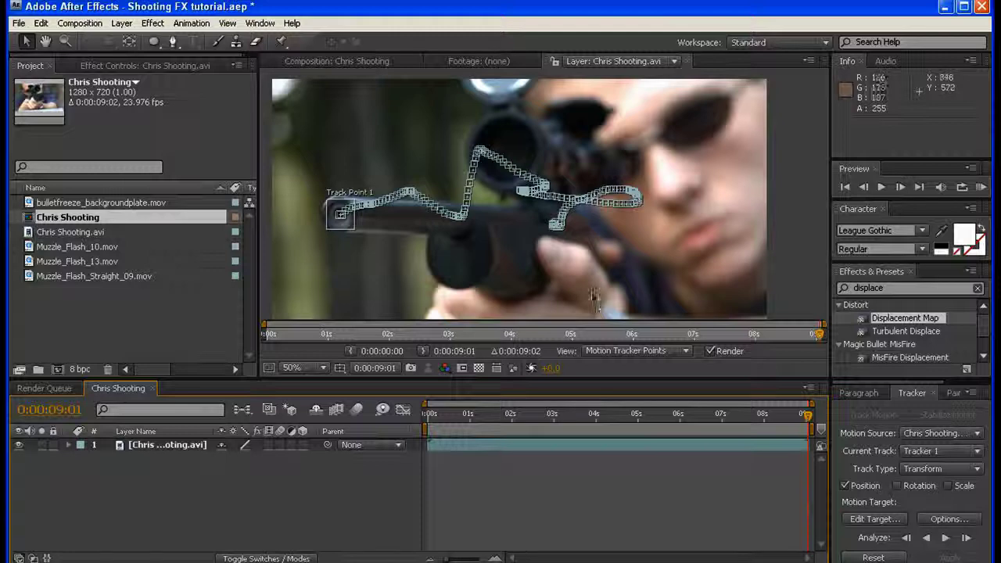
pyautogui.press('Home')
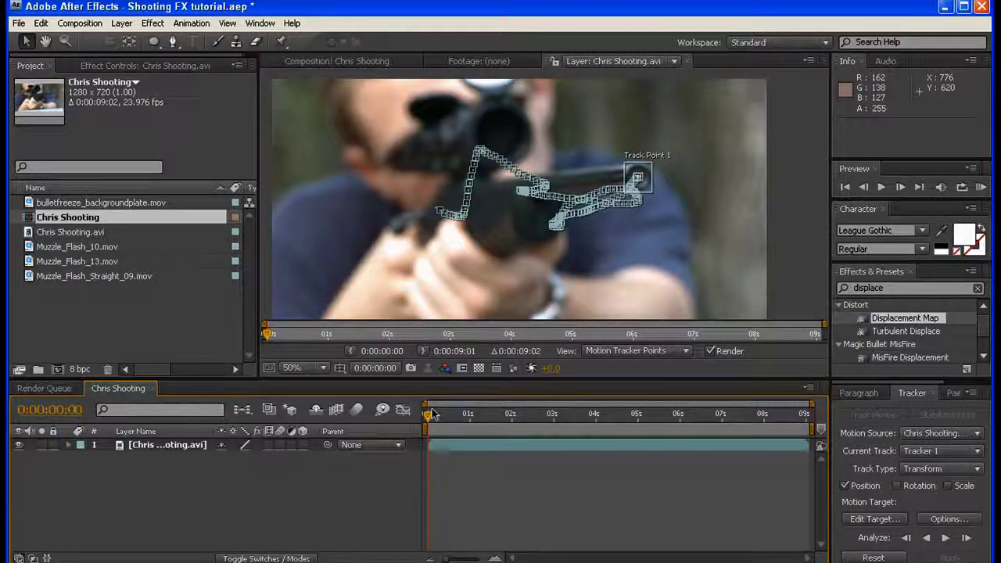
pyautogui.moveTo(432, 411); pyautogui.dragTo(438, 415)
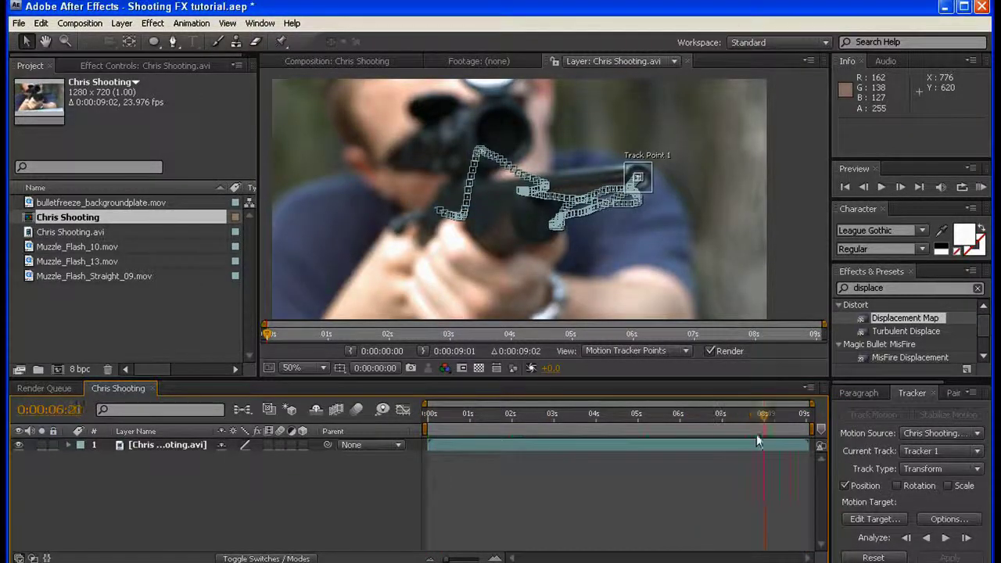
pyautogui.moveTo(747, 442); pyautogui.dragTo(806, 441)
# - Add a null object to the Chris Shooting composition and rename it Track
pyautogui.rightClick(271, 452)
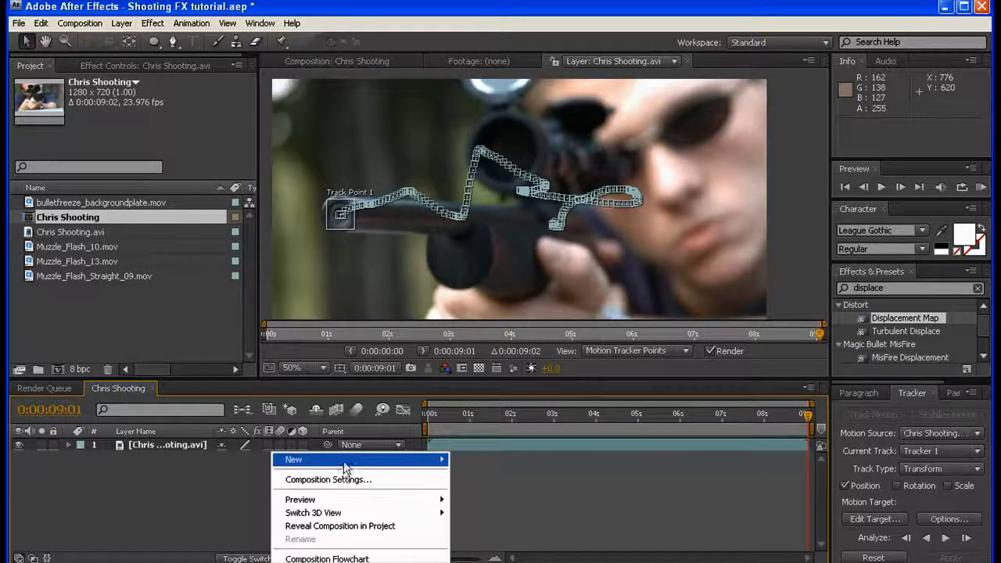
pyautogui.moveTo(348, 462)
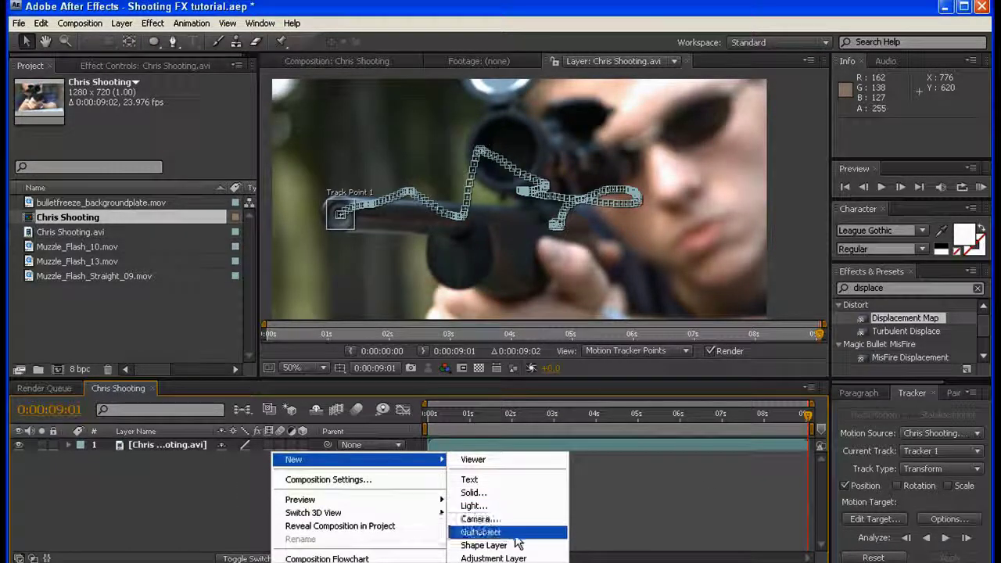
pyautogui.click(509, 532)
pyautogui.press('Return')
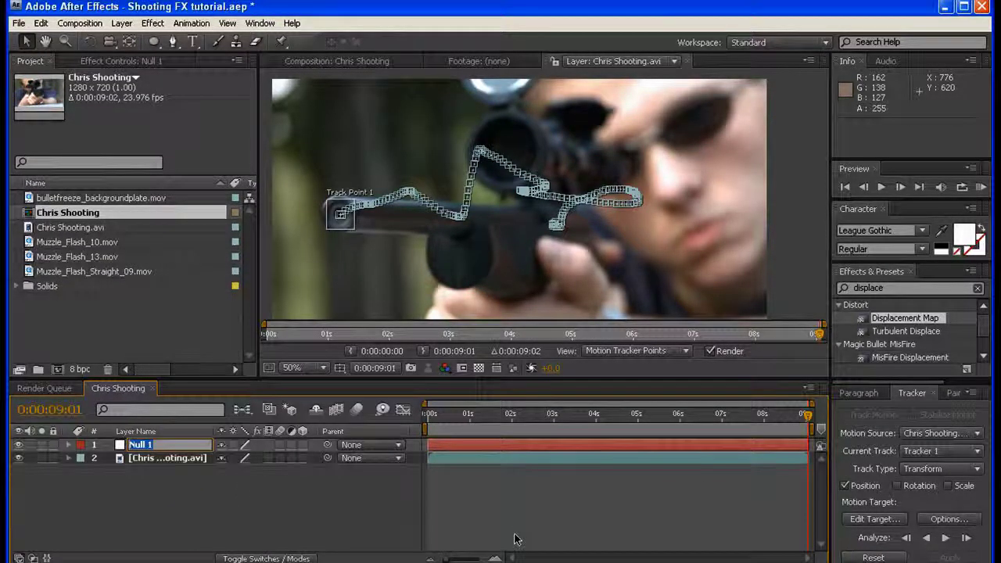
pyautogui.write('Track')
pyautogui.press('Return')
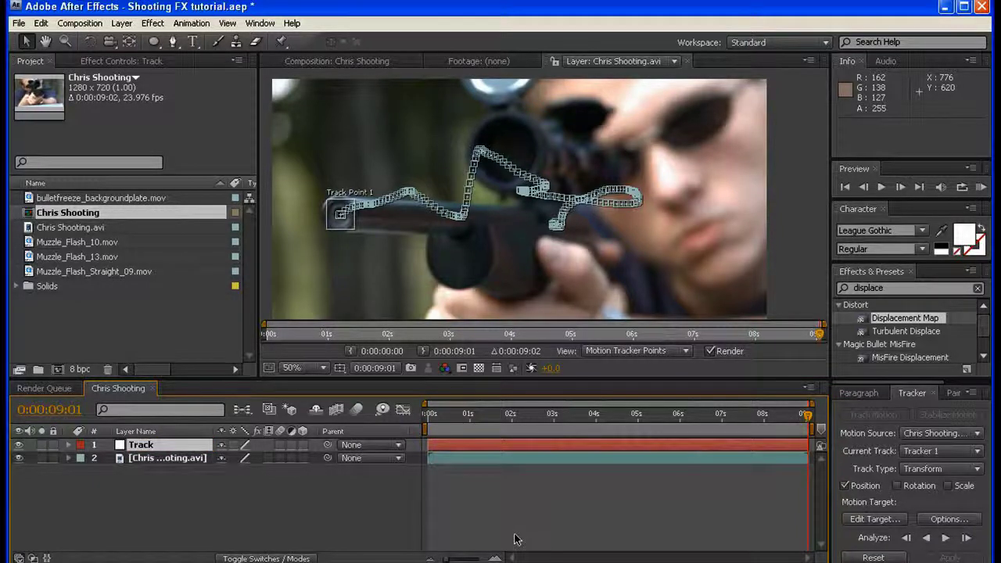
# - Set the Track null as the motion target and apply the tracking data to it in X and Y
pyautogui.click(875, 520)
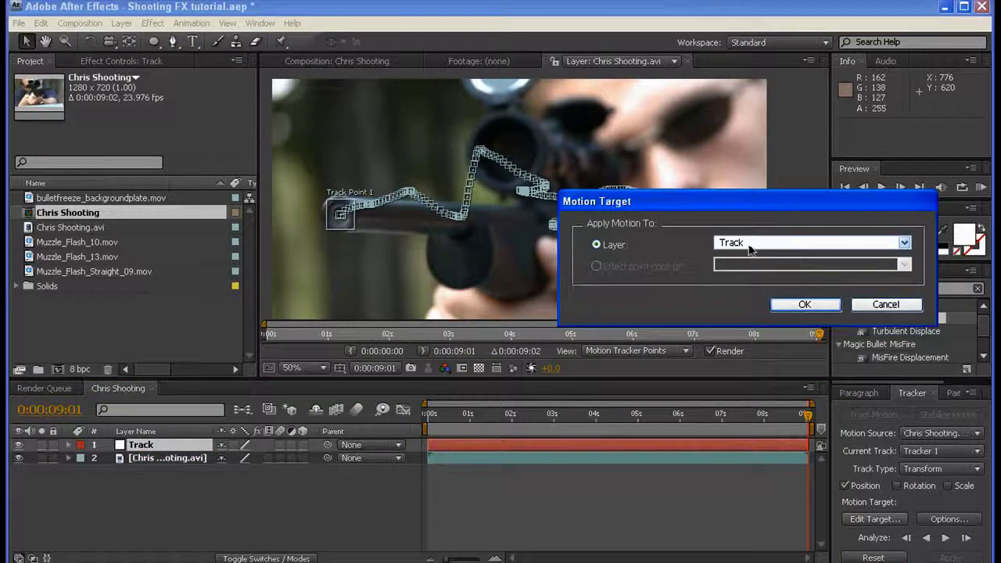
pyautogui.click(799, 304)
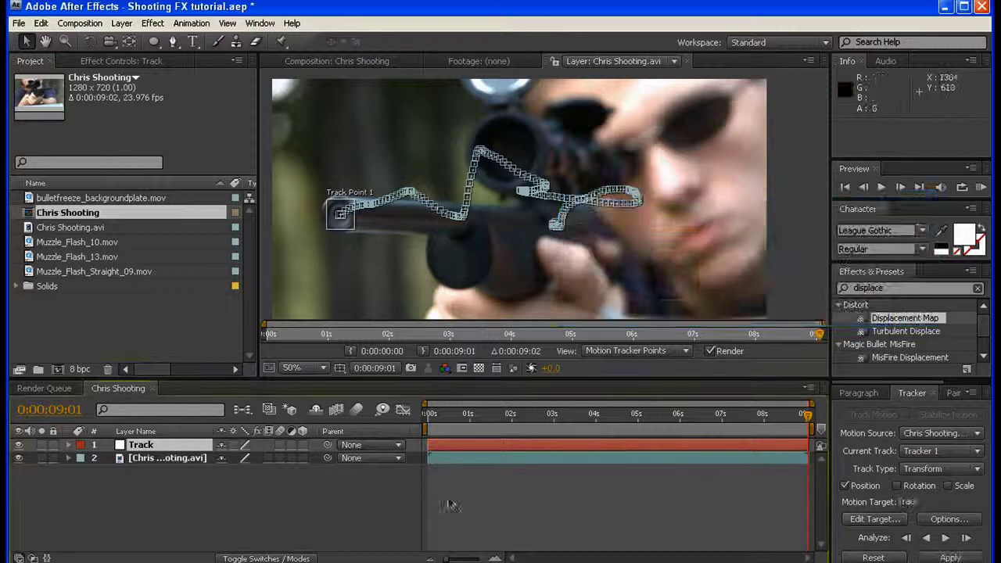
pyautogui.click(947, 557)
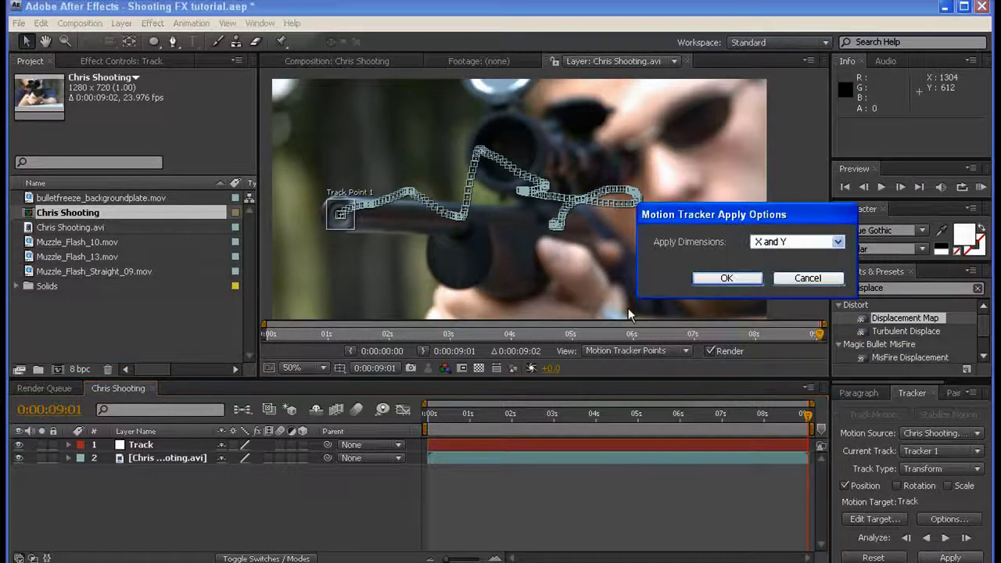
pyautogui.click(702, 279)
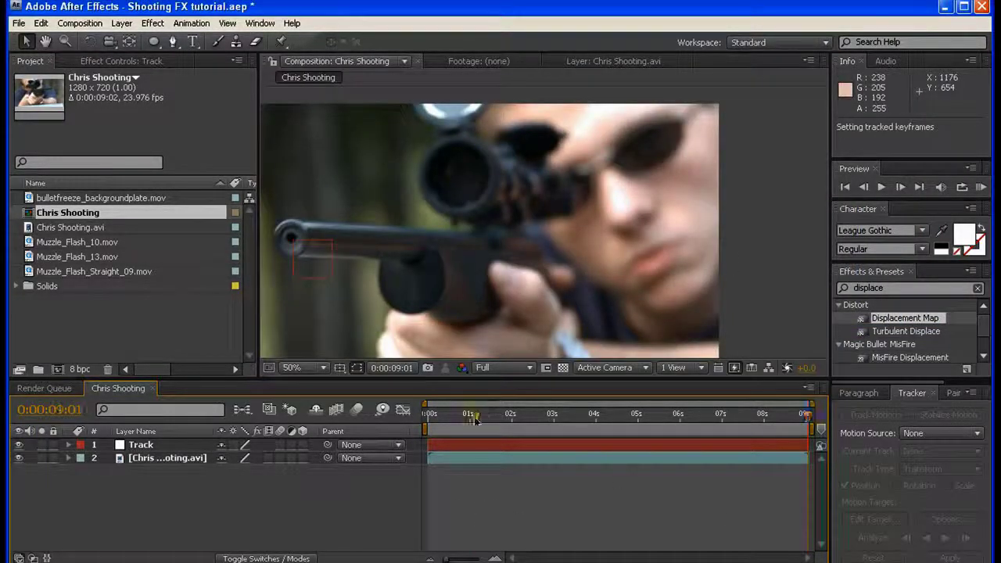
# - Add Muzzle_Flash_Straight_09.mov as the top layer of the composition, starting at frame 0:00:00:00
pyautogui.press('Home')
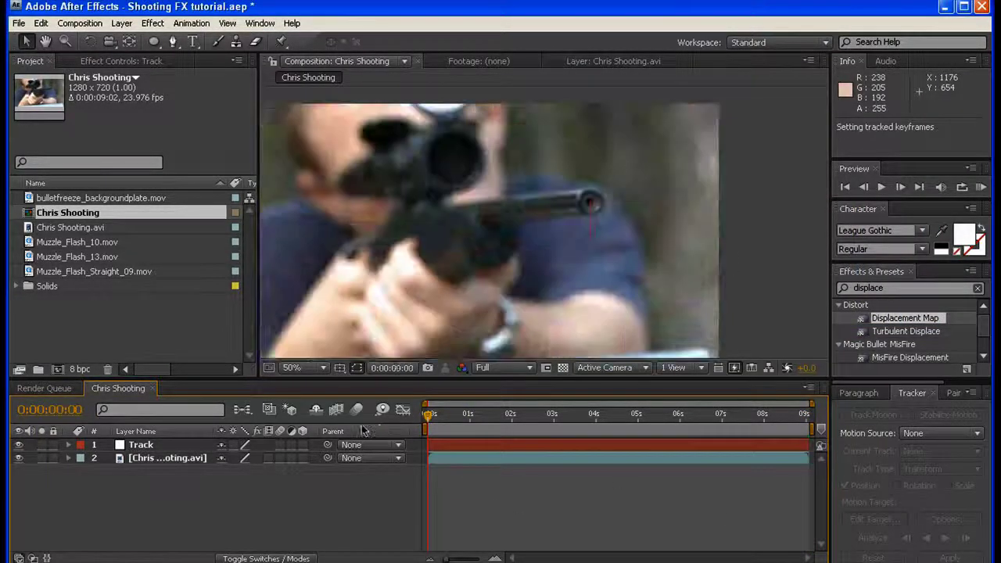
pyautogui.click(87, 257)
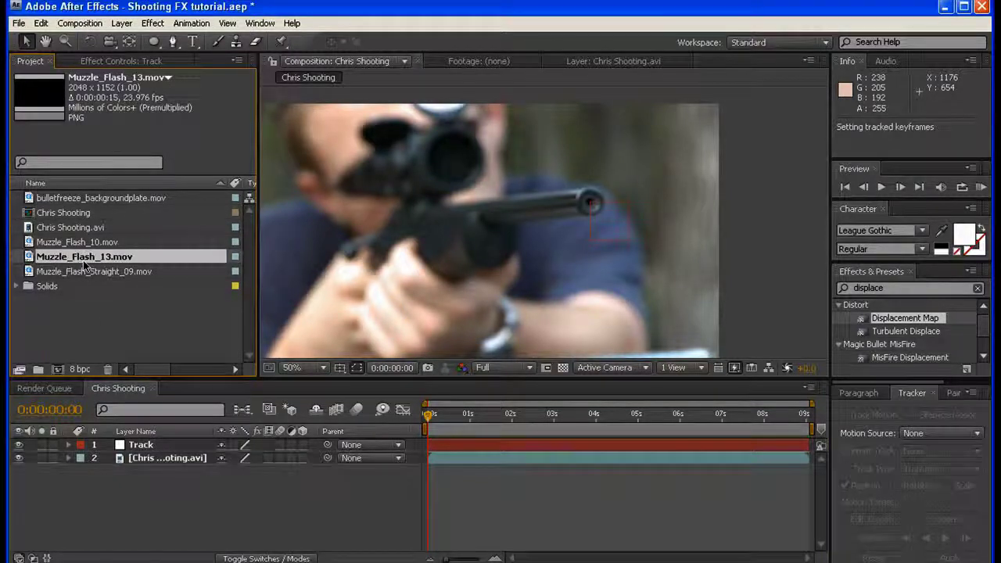
pyautogui.click(93, 271)
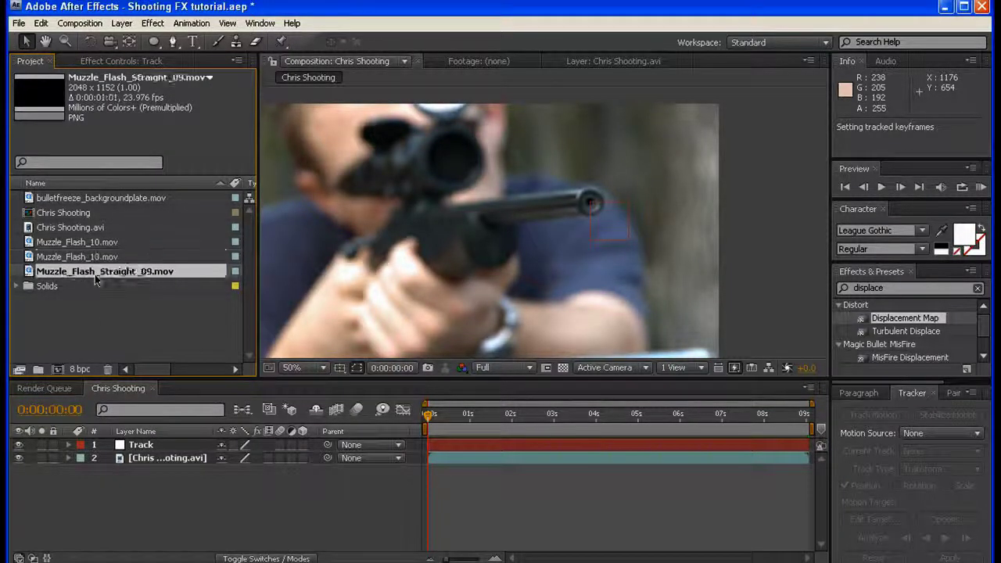
pyautogui.moveTo(114, 276); pyautogui.dragTo(179, 443)
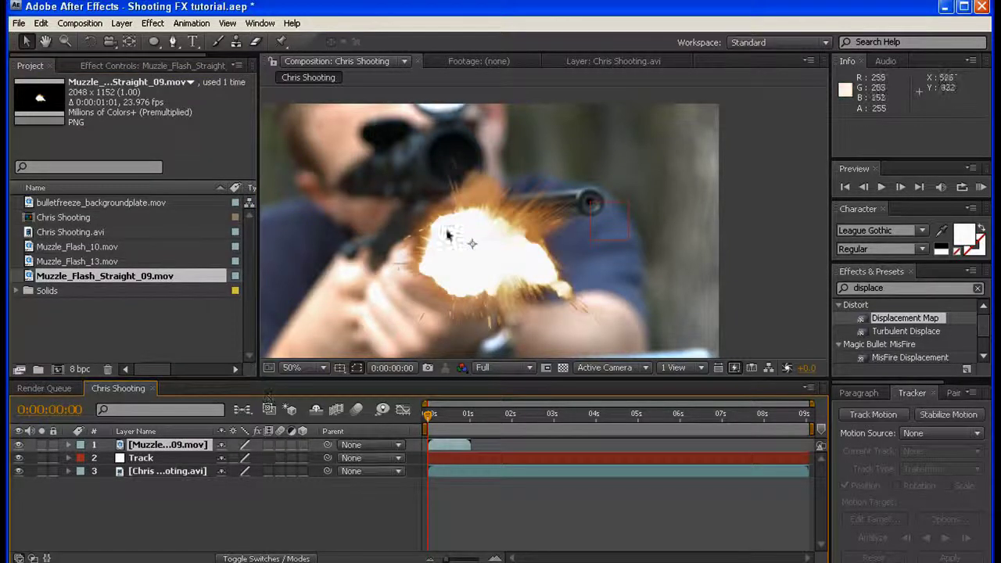
# - Scale the Muzzle_Flash_Straight_09 layer to 69% and move it over the rifle muzzle at about 932, 242
pyautogui.press('s')
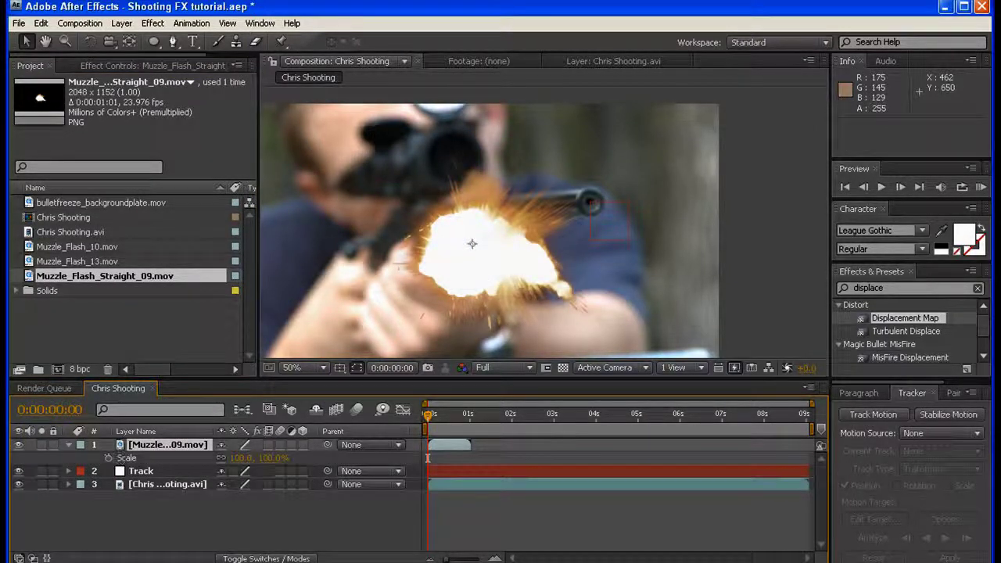
pyautogui.moveTo(245, 463); pyautogui.dragTo(229, 463)
pyautogui.click(237, 460)
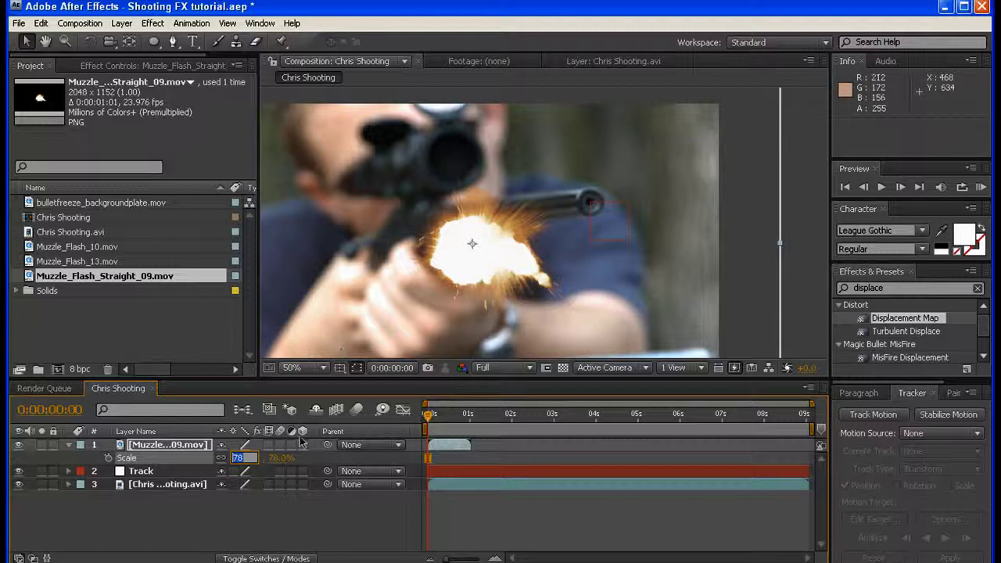
pyautogui.click(239, 512)
pyautogui.moveTo(458, 261); pyautogui.dragTo(613, 205)
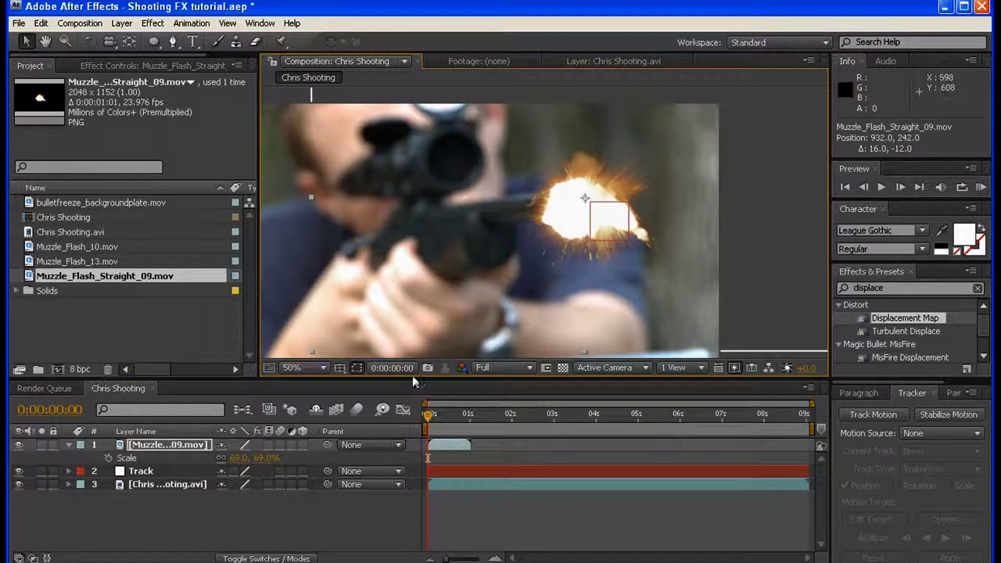
pyautogui.moveTo(236, 460); pyautogui.dragTo(229, 463)
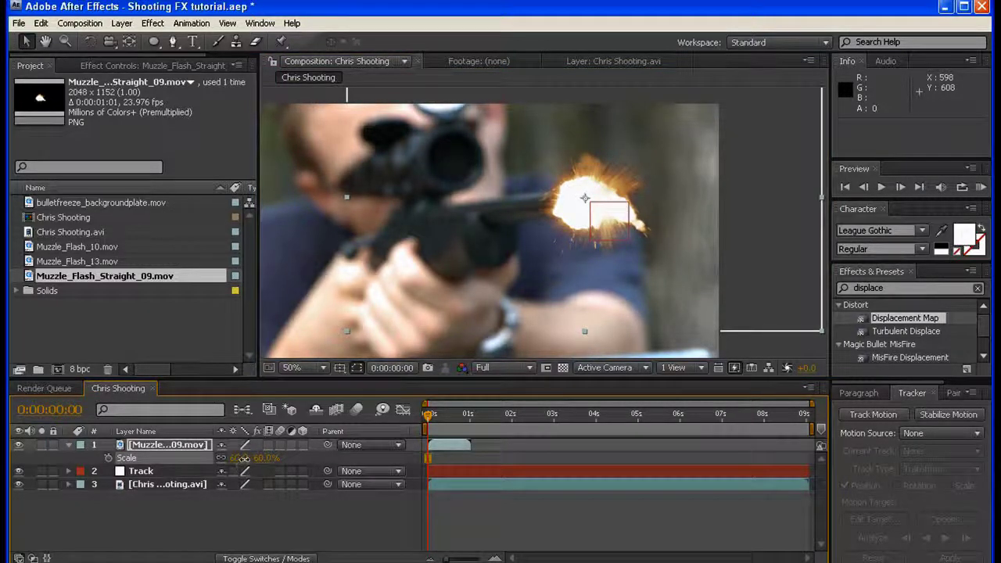
pyautogui.hotkey('ctrl', 'z')
# - Add Muzzle_Flash_13.mov as the top layer and move it over the muzzle to about 1304, 264
pyautogui.click(94, 263)
pyautogui.moveTo(93, 263); pyautogui.dragTo(154, 447)
pyautogui.moveTo(415, 267); pyautogui.dragTo(674, 229)
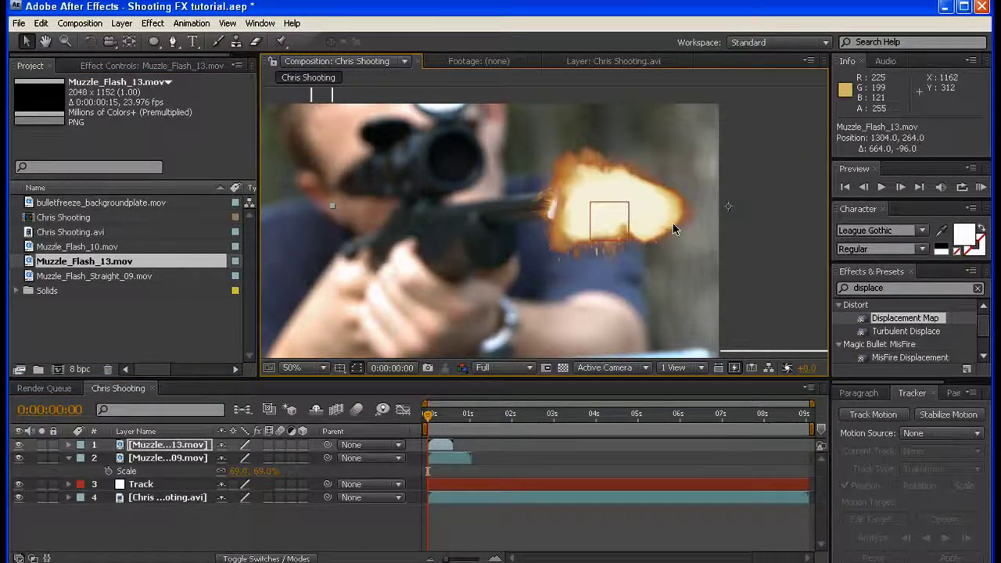
# - Scale the Muzzle_Flash_13 layer to 58% and reposition it over the first flash at about 1176, 264
pyautogui.press('s')
pyautogui.moveTo(245, 459); pyautogui.dragTo(223, 463)
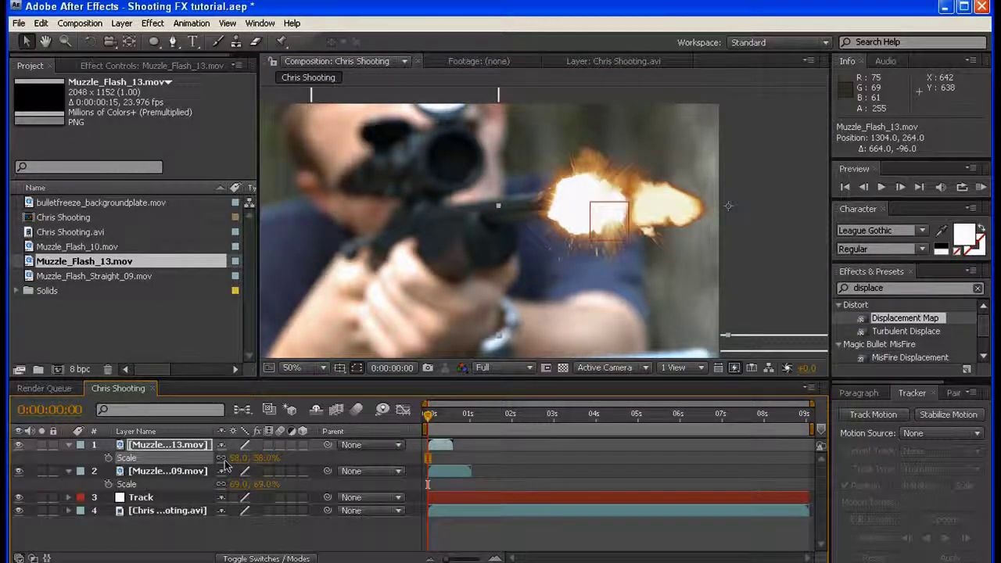
pyautogui.moveTo(661, 190); pyautogui.dragTo(602, 200)
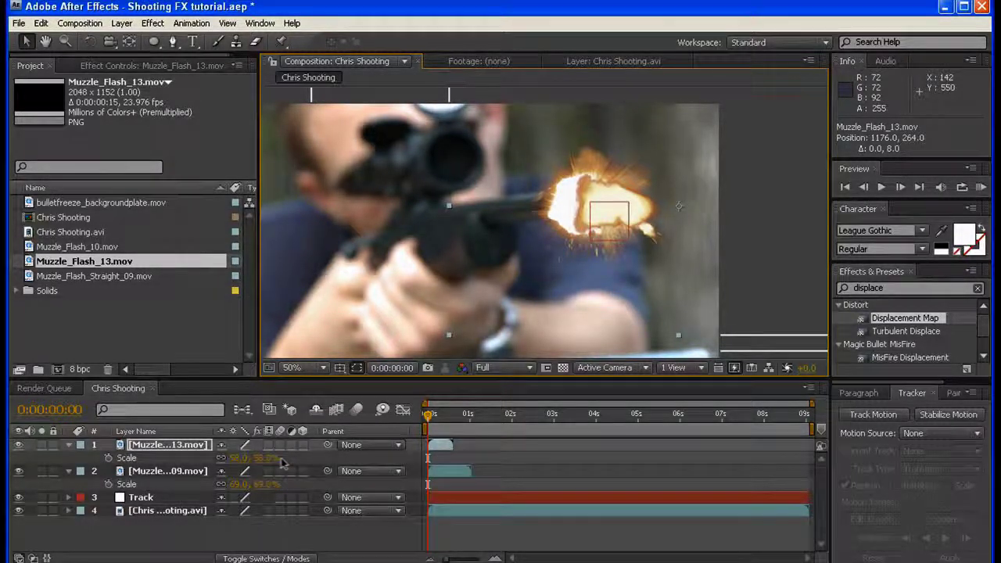
# - Make both muzzle flash layers 3D layers
pyautogui.click(303, 445)
pyautogui.moveTo(310, 496); pyautogui.dragTo(303, 523)
pyautogui.click(331, 496)
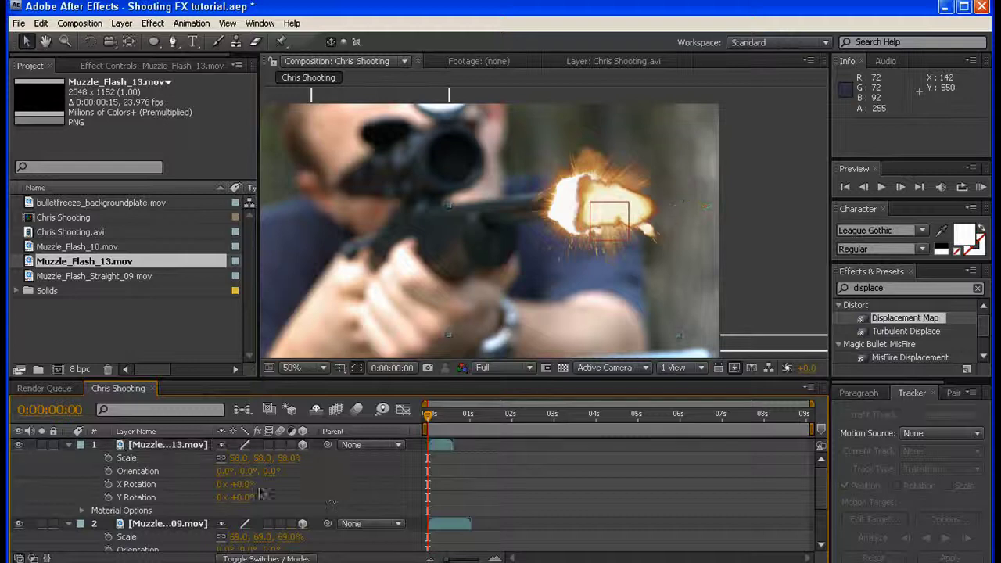
# - Set the Muzzle_Flash_13 layer's Y Rotation to 90° and move it onto the other flash at about 937, 224, -41
pyautogui.click(190, 445)
pyautogui.press('r')
pyautogui.moveTo(240, 485); pyautogui.dragTo(261, 487)
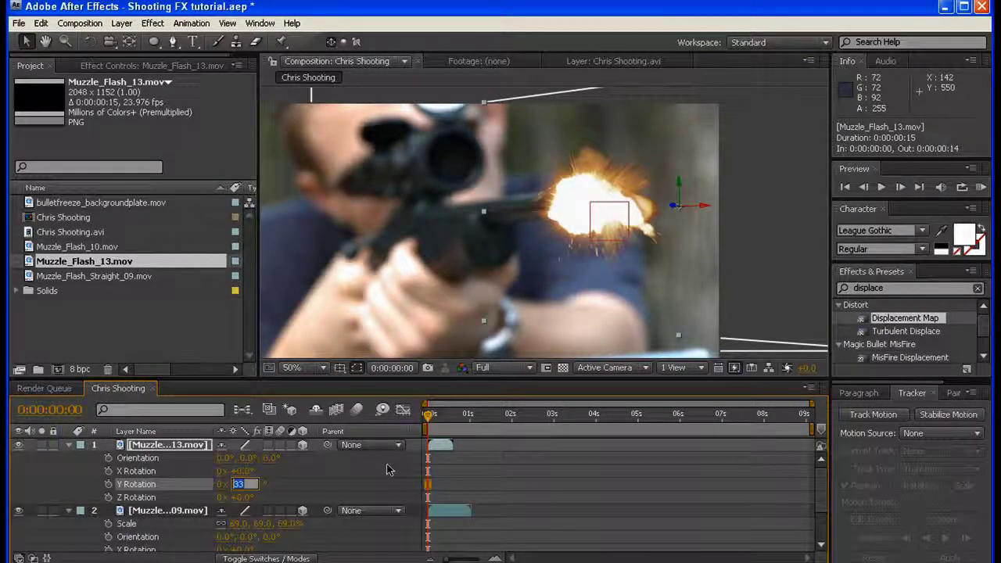
pyautogui.write('90')
pyautogui.press('Return')
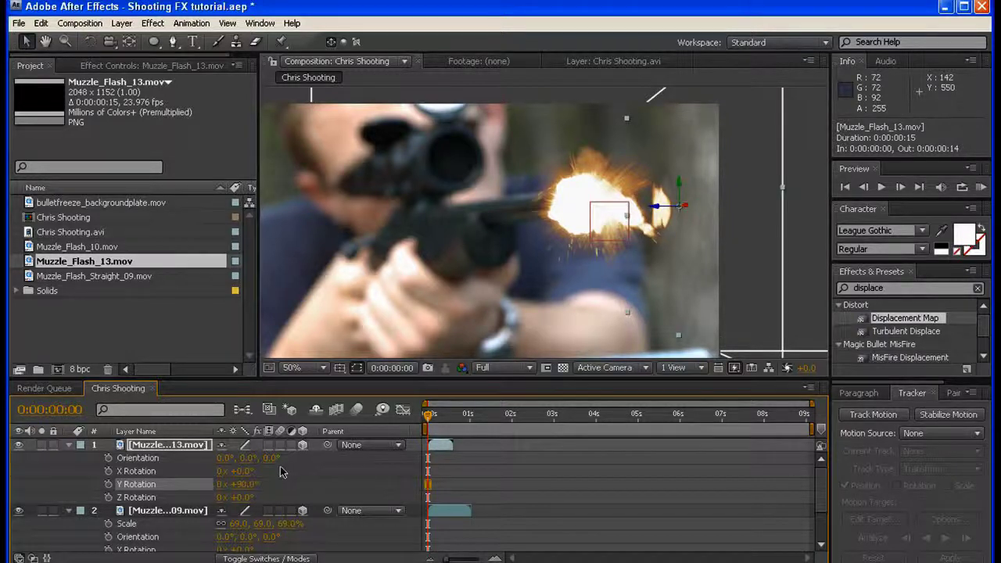
pyautogui.moveTo(648, 254); pyautogui.dragTo(552, 269)
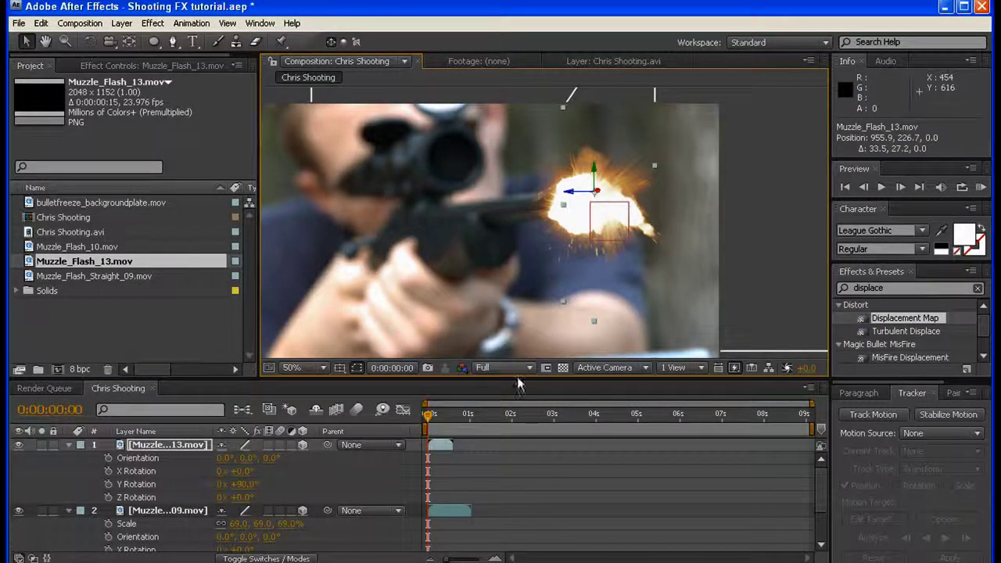
pyautogui.moveTo(589, 204); pyautogui.dragTo(603, 226)
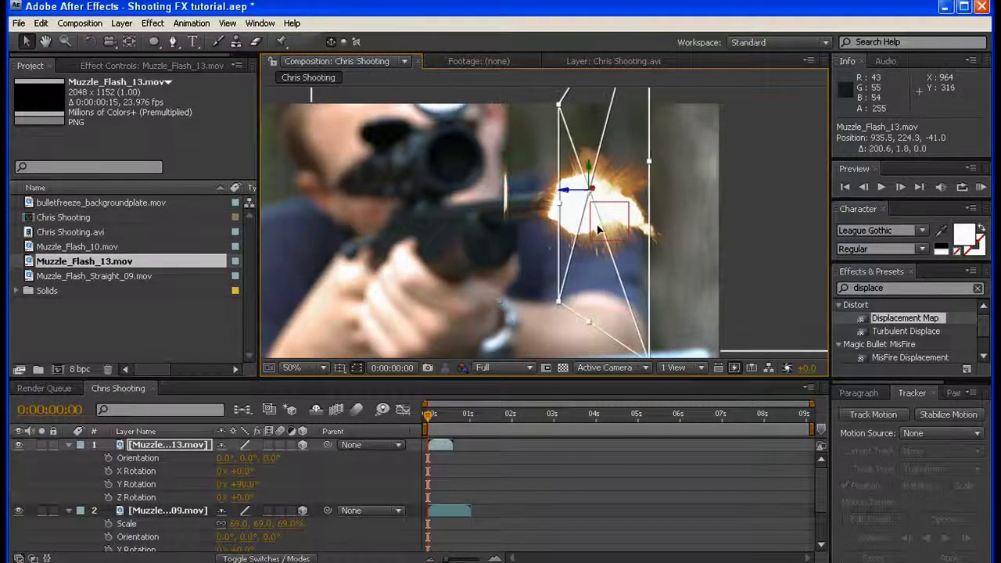
# - Inspect the 3D arrangement of the two flash layers from the Top view and from Custom View 1
pyautogui.click(598, 367)
pyautogui.click(604, 430)
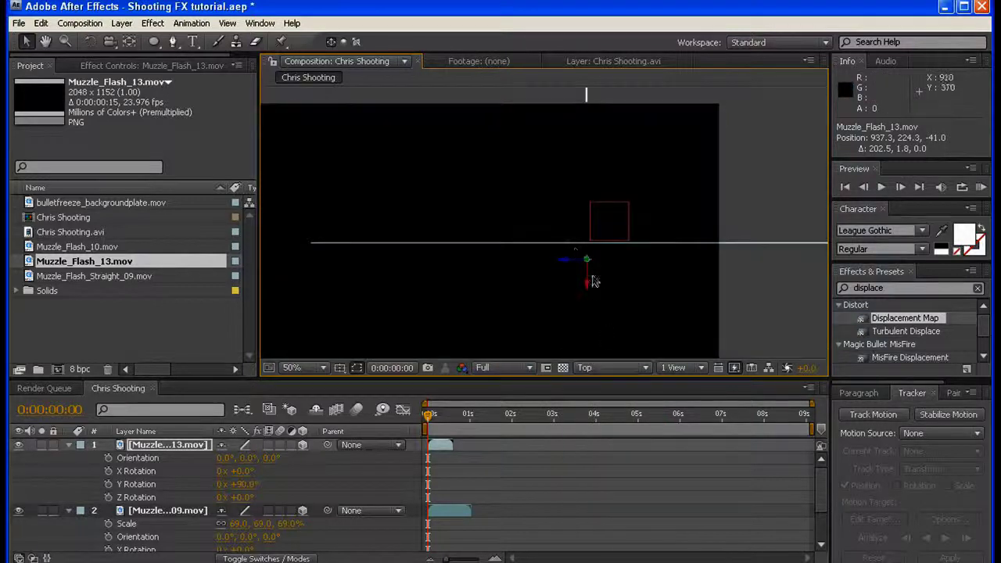
pyautogui.press(',')
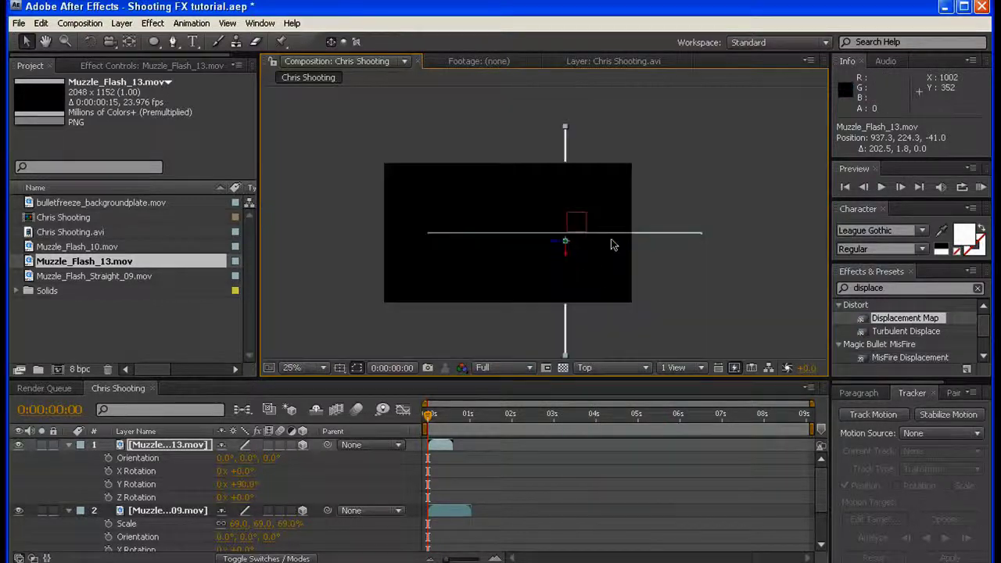
pyautogui.click(599, 369)
pyautogui.click(624, 485)
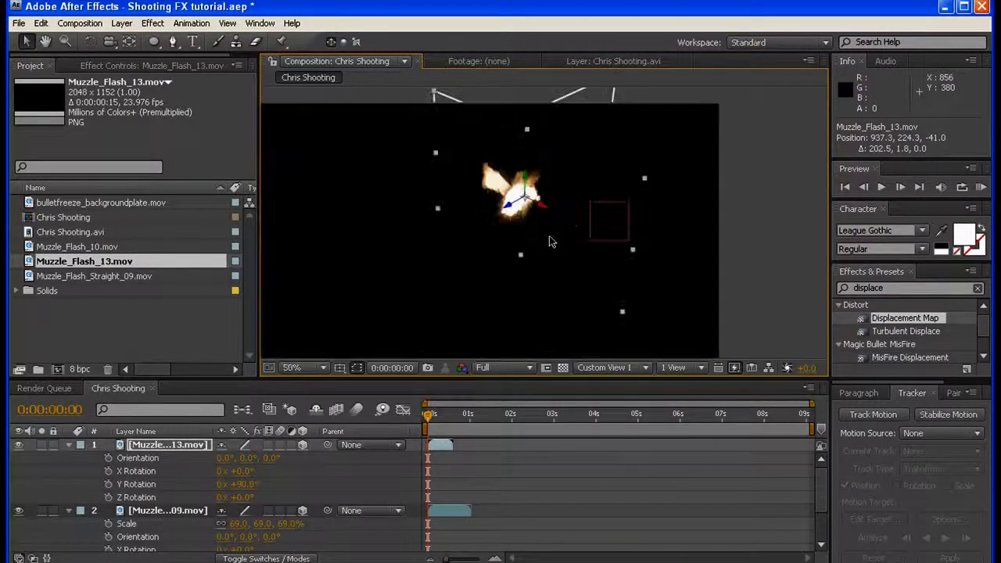
# - Move the Muzzle_Flash_13 layer along its axes in Custom View 1 to about 937, 259, -236
pyautogui.scroll(2, 532, 211)
pyautogui.moveTo(593, 210); pyautogui.dragTo(611, 224)
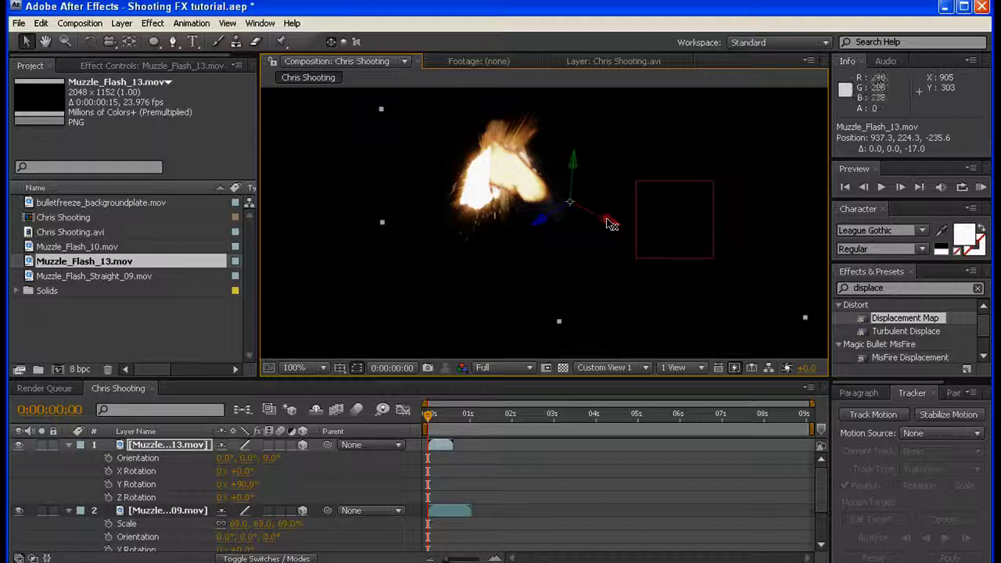
pyautogui.moveTo(575, 161); pyautogui.dragTo(577, 178)
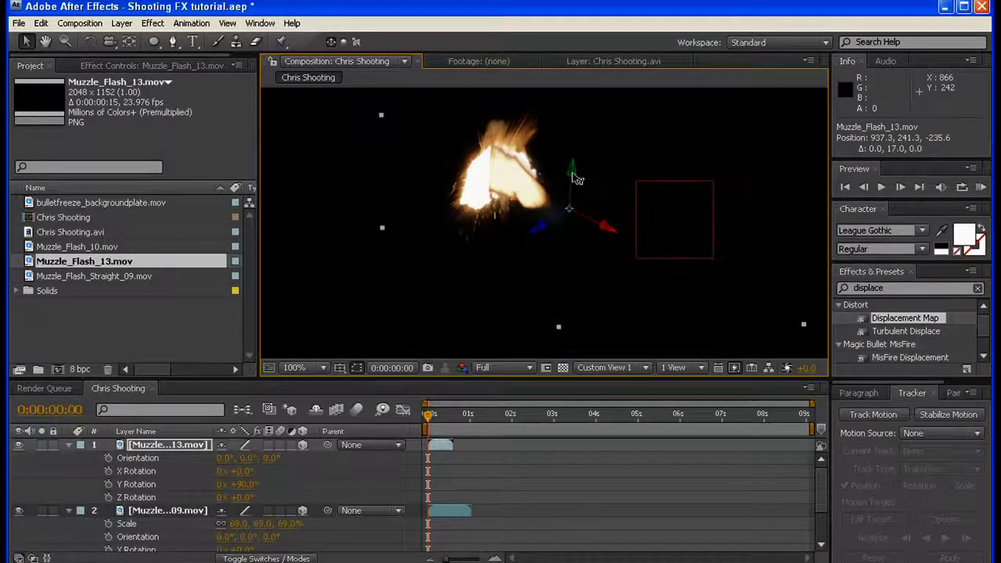
pyautogui.moveTo(576, 179); pyautogui.dragTo(577, 184)
# - Switch back to the Active Camera view and nudge the Muzzle_Flash_13 layer to about 939, 265, -236, ending on the first frame
pyautogui.click(607, 368)
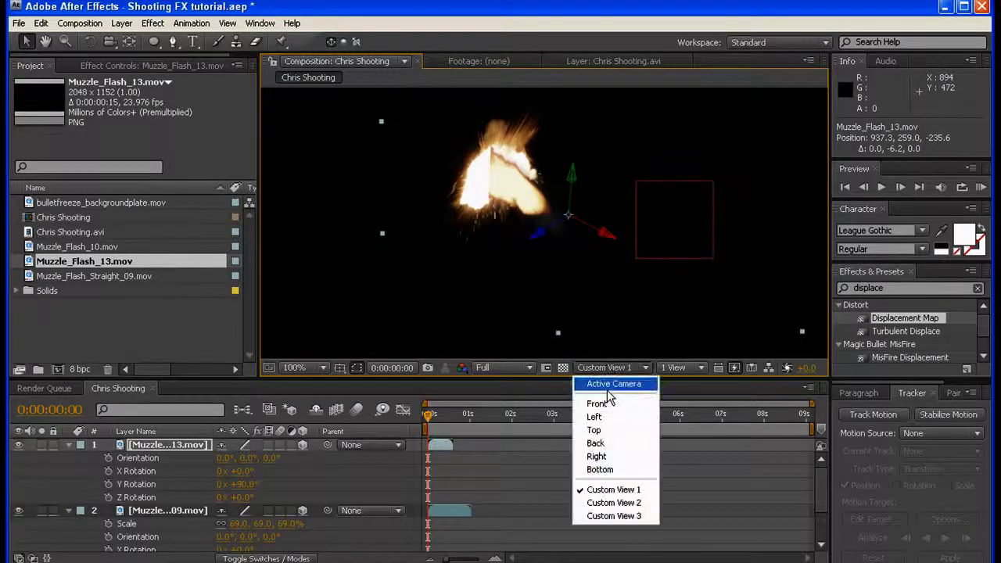
pyautogui.click(610, 384)
pyautogui.moveTo(665, 128); pyautogui.dragTo(663, 133)
pyautogui.scroll(-2, 640, 187)
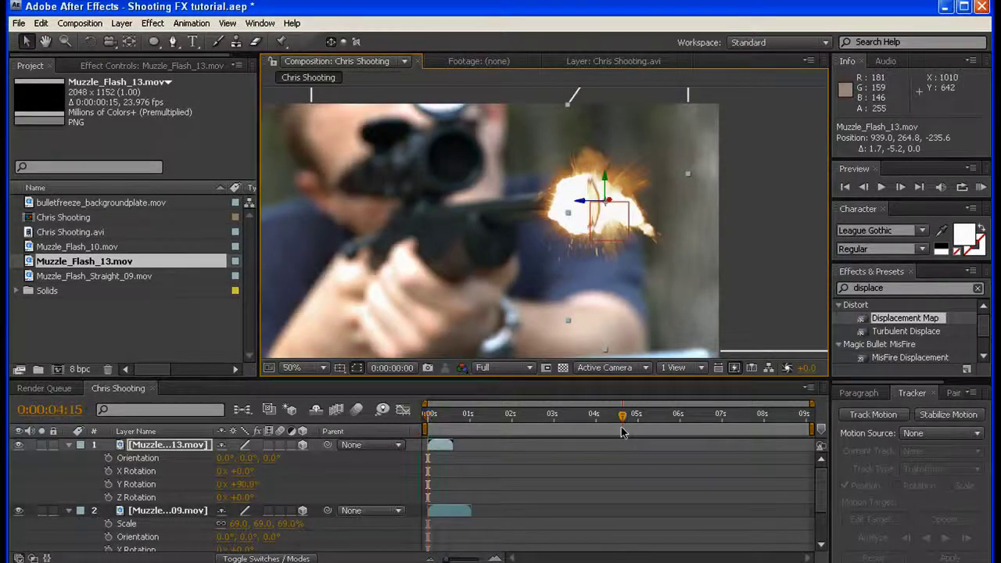
pyautogui.click(622, 418)
pyautogui.click(429, 415)
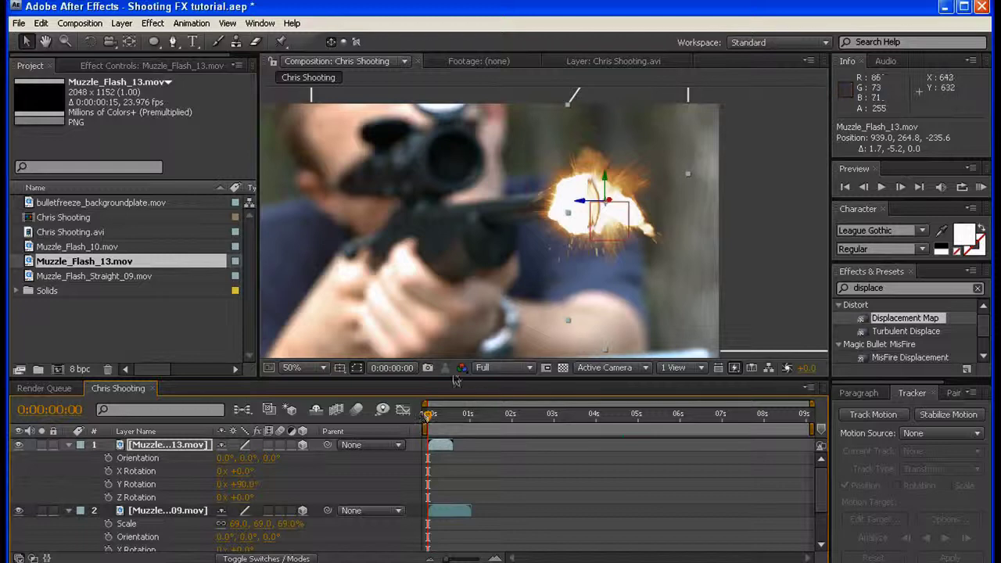
# - Set the blending mode of both muzzle flash layers to Add
pyautogui.keyDown('shift'); pyautogui.click(169, 511); pyautogui.keyUp('shift')
pyautogui.click(266, 558)
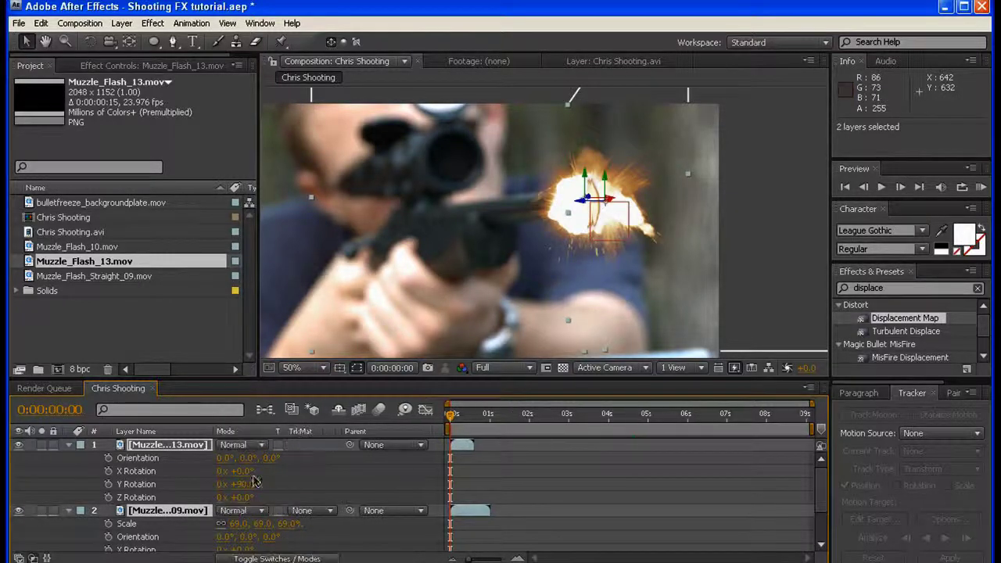
pyautogui.click(246, 511)
pyautogui.click(235, 286)
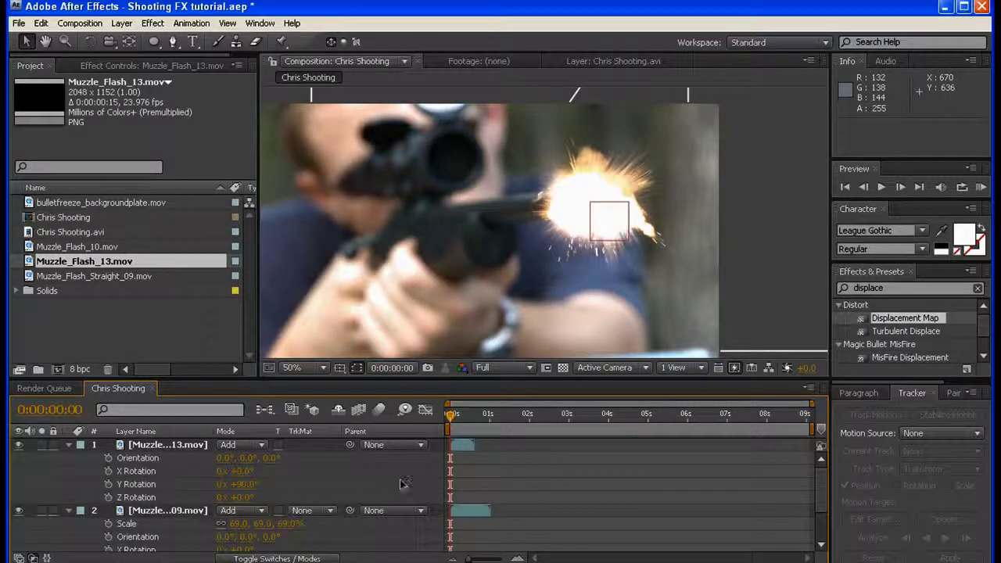
# - Freeze both muzzle flash layers on their first frame and extend them to the end of the composition
pyautogui.click(461, 512)
pyautogui.keyDown('shift'); pyautogui.click(461, 446); pyautogui.keyUp('shift')
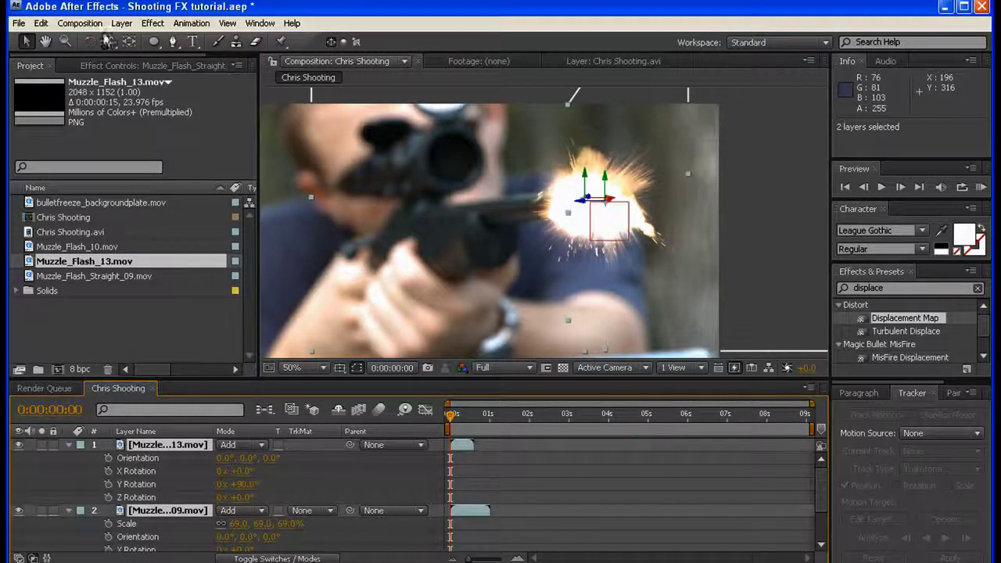
pyautogui.click(121, 23)
pyautogui.moveTo(205, 171)
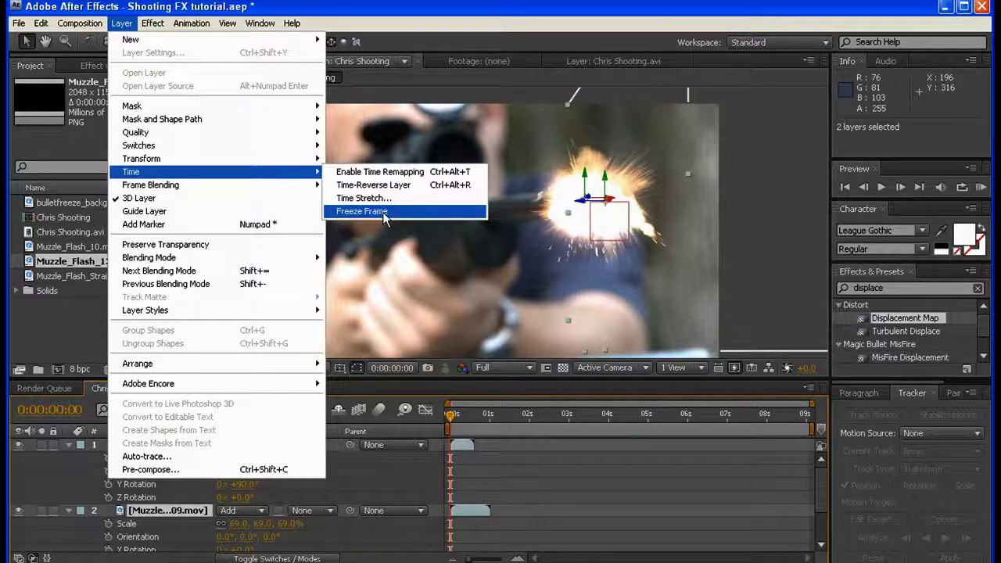
pyautogui.click(383, 212)
pyautogui.moveTo(490, 524); pyautogui.dragTo(815, 524)
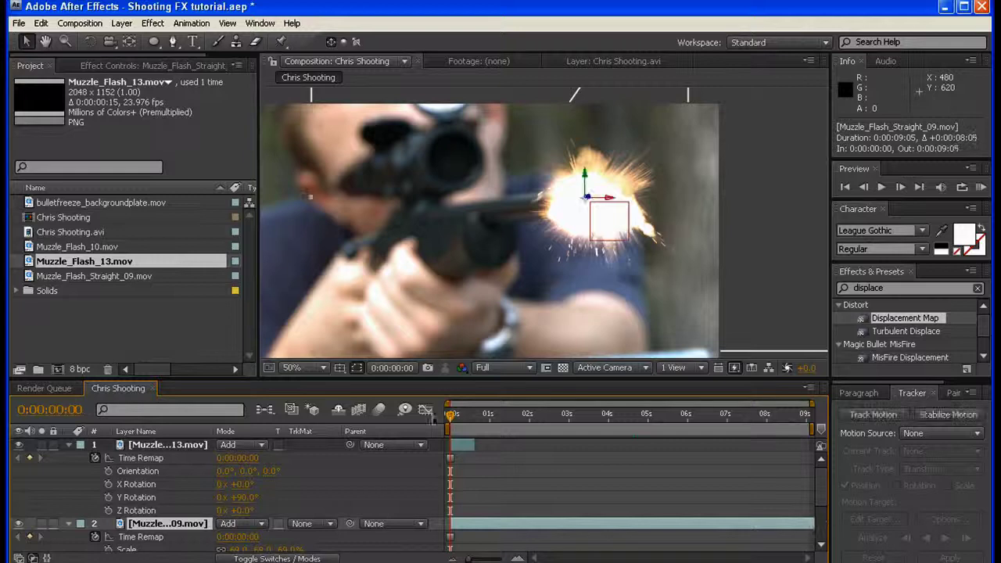
pyautogui.moveTo(472, 445); pyautogui.dragTo(813, 444)
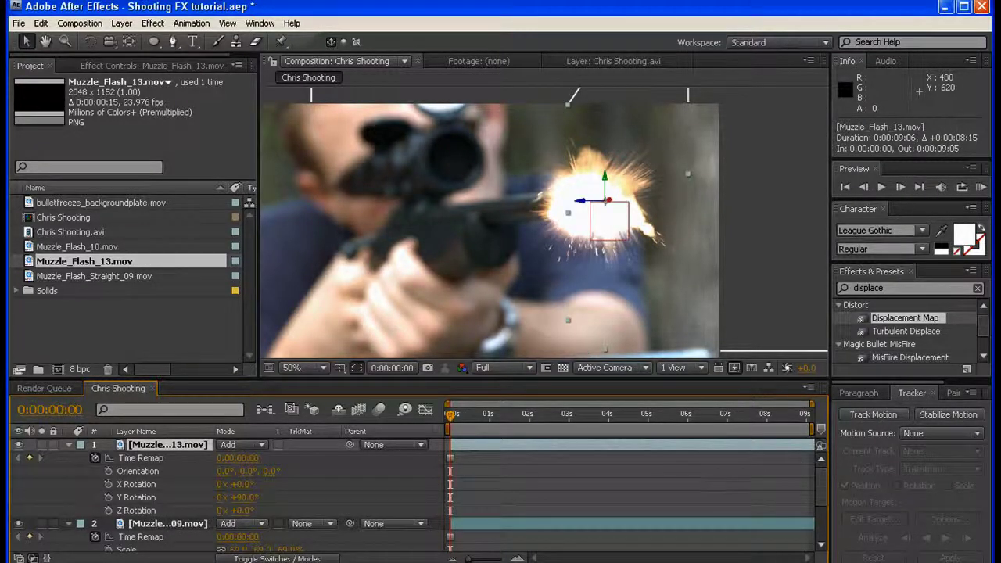
# - Collapse all layer properties and add a new null object named Flare
pyautogui.hotkey('ctrl', 'shift', 'a')
pyautogui.hotkey('ctrl', 'a')
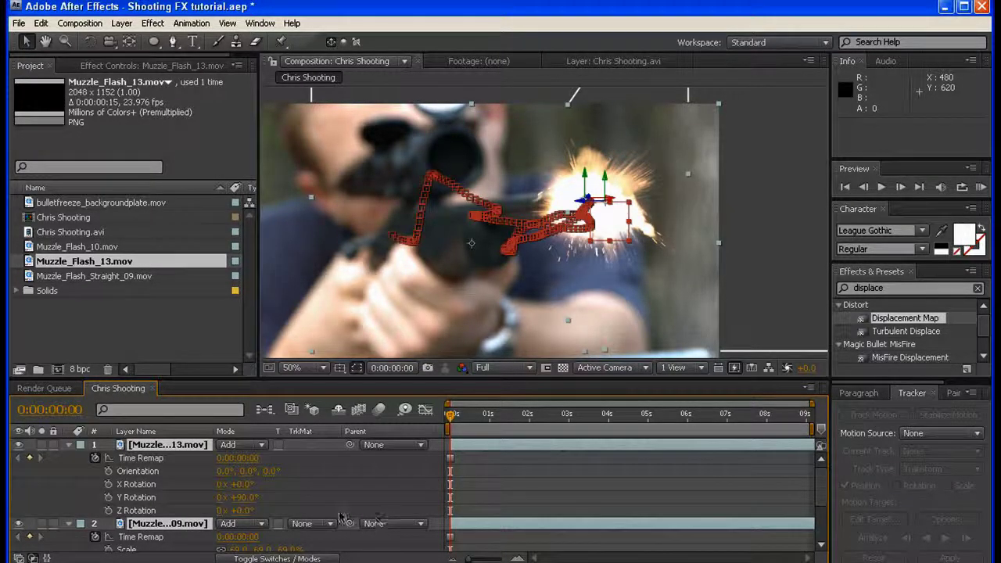
pyautogui.click(69, 444)
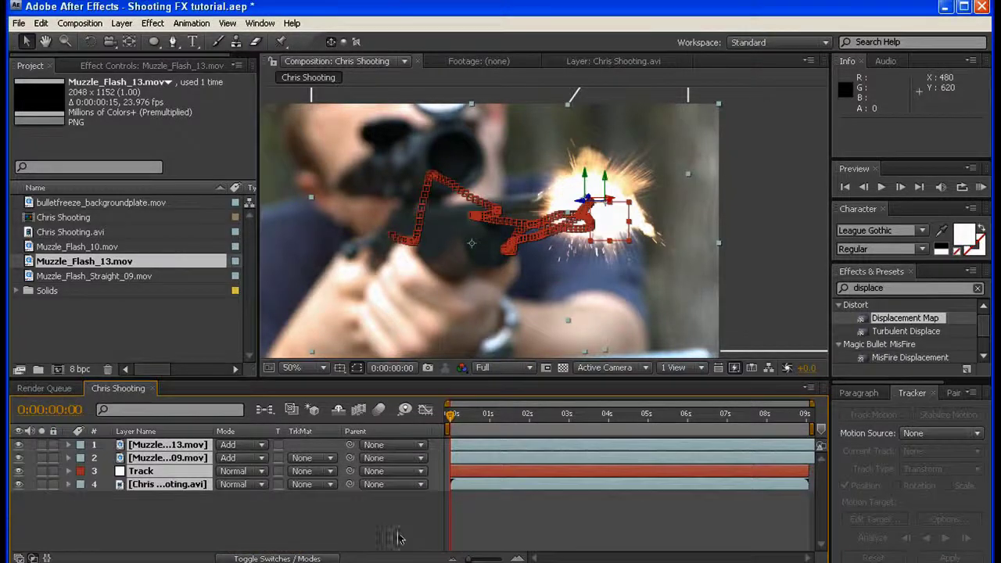
pyautogui.rightClick(349, 515)
pyautogui.moveTo(371, 522)
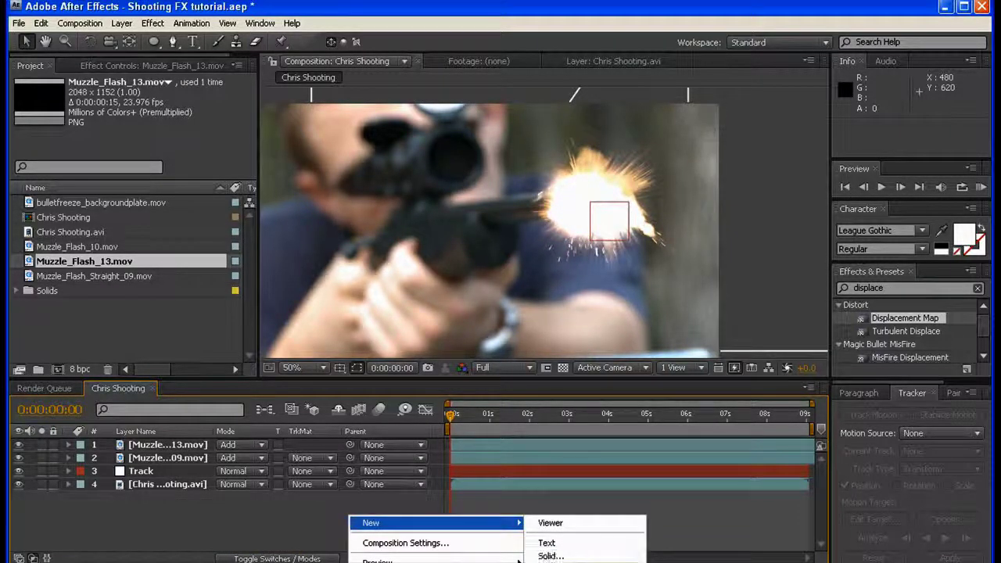
pyautogui.click(551, 562)
pyautogui.press('Return')
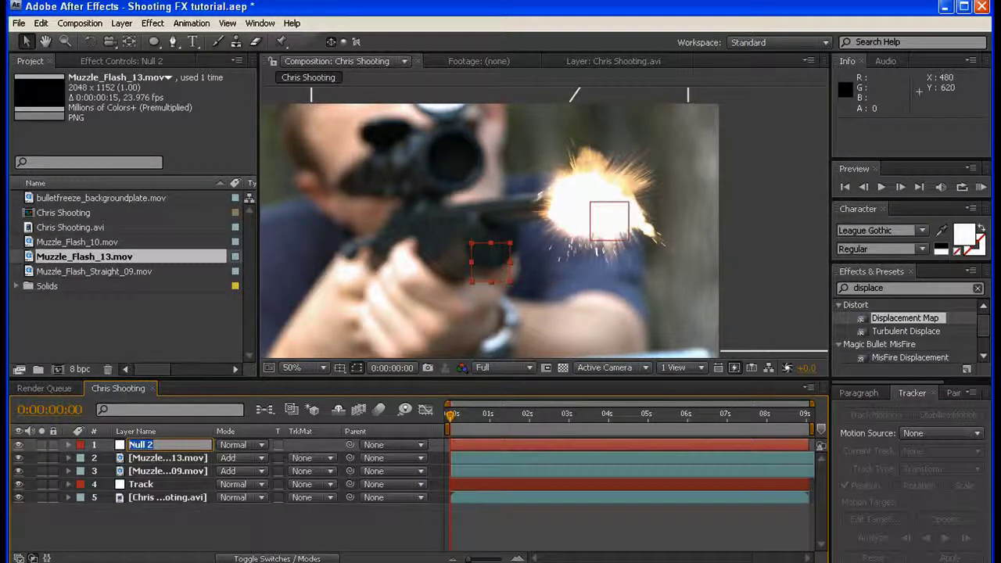
pyautogui.write('Flare')
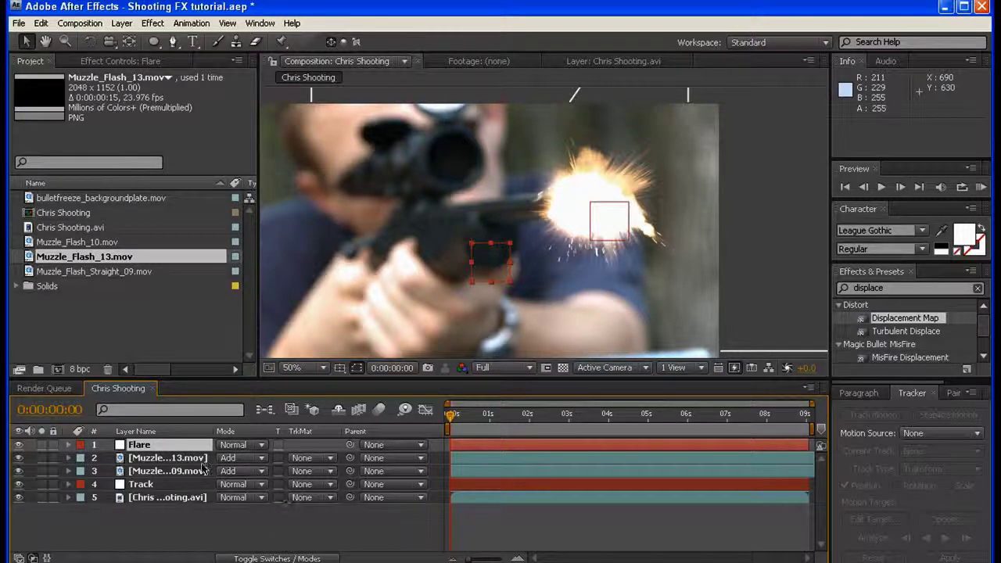
# - Solo the Flare null and the rifle footage layer, and go to 0:00:05:12 where the barrel faces the camera
pyautogui.click(41, 444)
pyautogui.click(42, 498)
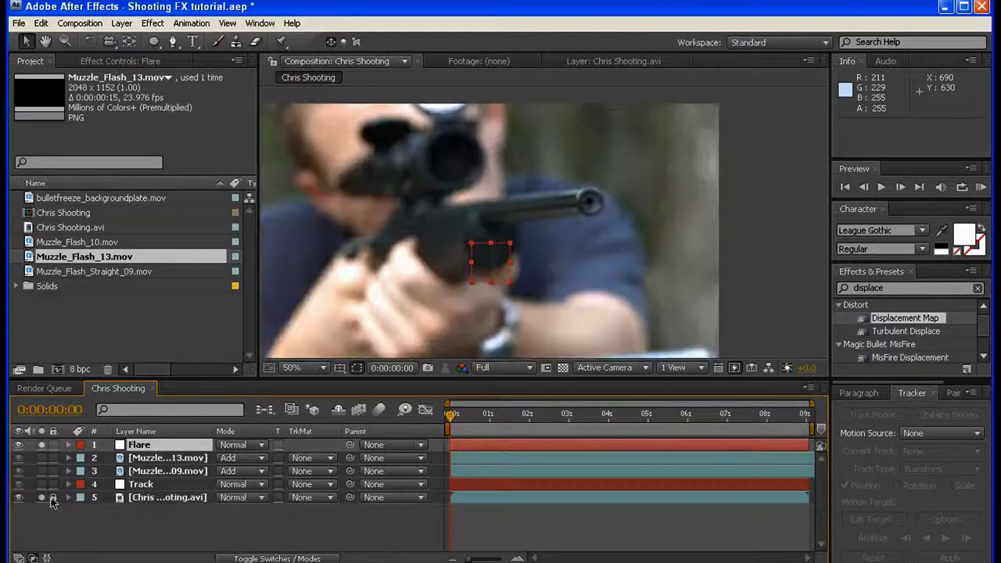
pyautogui.moveTo(467, 416); pyautogui.dragTo(668, 417)
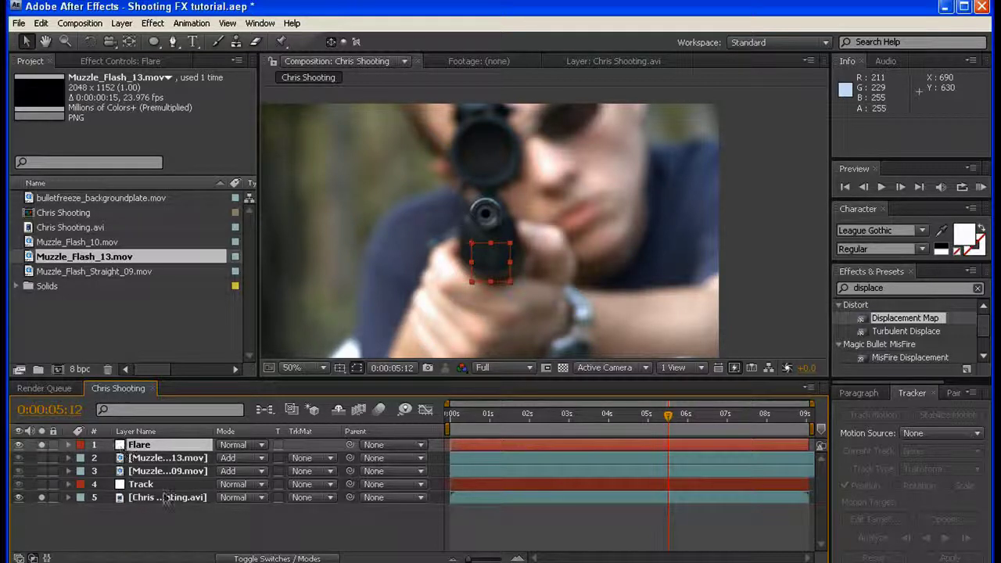
# - Make the Flare null a 3D layer and move it over the rifle muzzle at 628, 236, 0
pyautogui.click(160, 458)
pyautogui.click(160, 445)
pyautogui.click(315, 559)
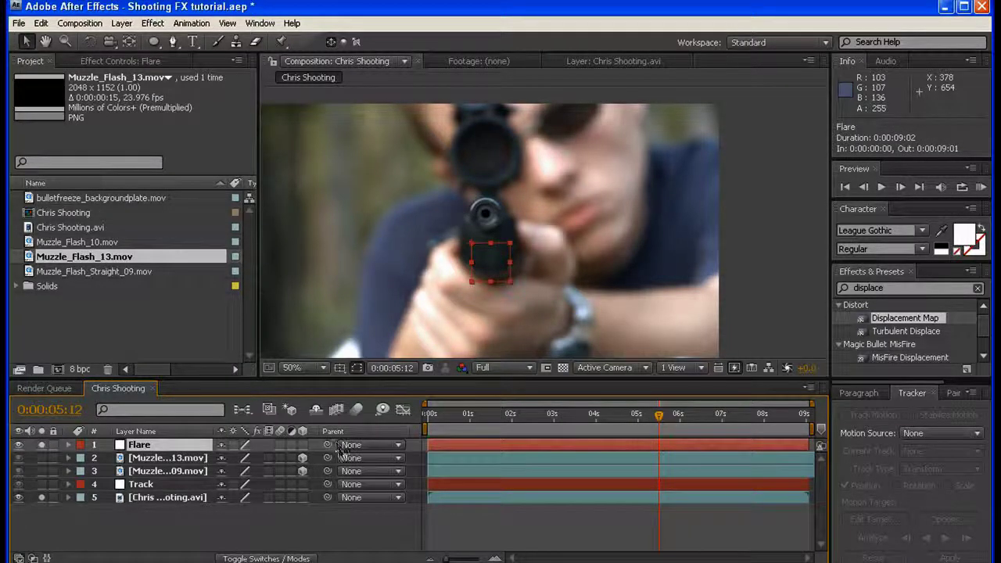
pyautogui.moveTo(501, 263); pyautogui.dragTo(497, 214)
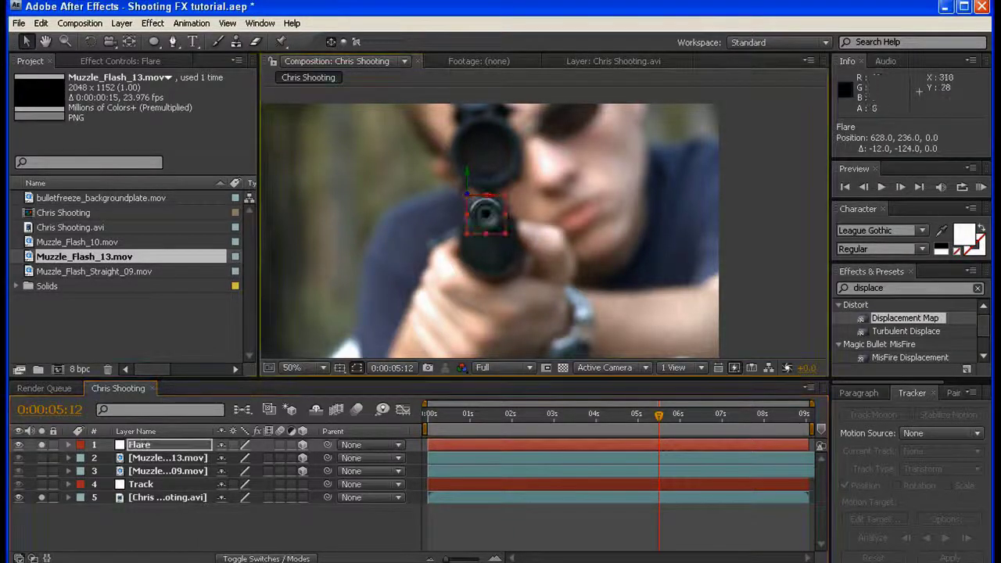
# - Move the Flare null's anchor point to the center of the rifle muzzle
pyautogui.click(129, 41)
pyautogui.moveTo(473, 203); pyautogui.dragTo(487, 217)
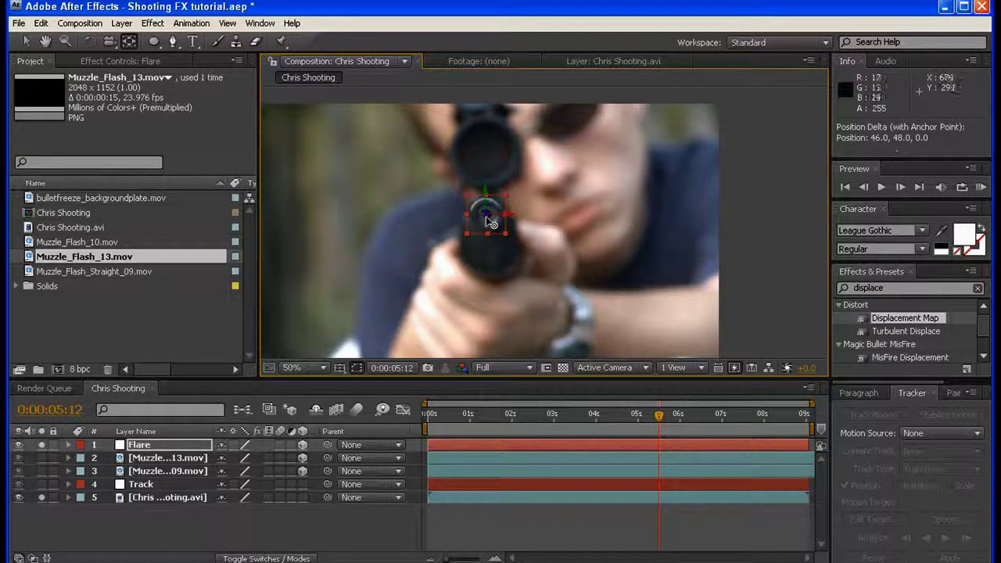
pyautogui.moveTo(491, 219); pyautogui.dragTo(492, 219)
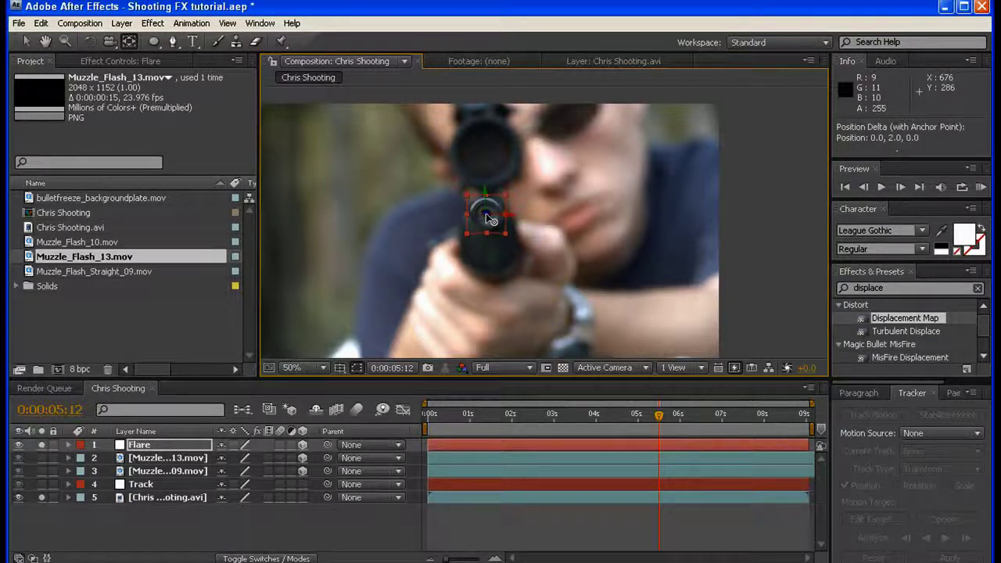
pyautogui.click(487, 216)
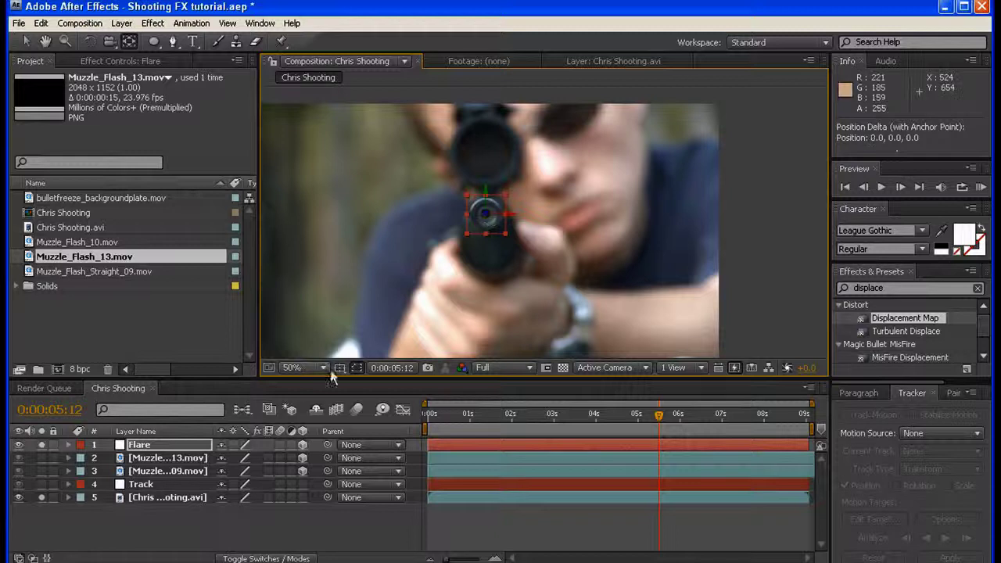
pyautogui.click(27, 43)
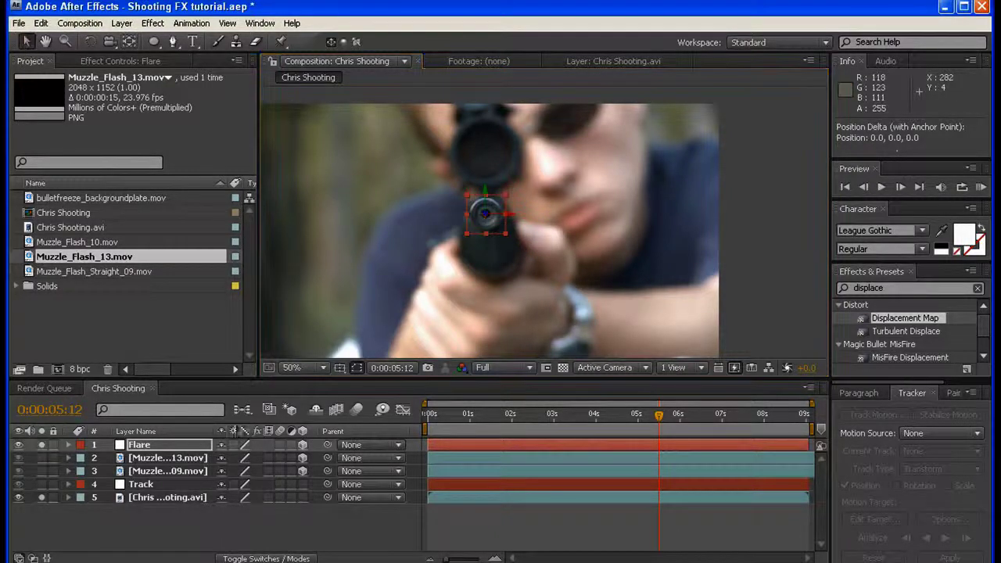
# - Parent both muzzle flash layers to the Flare null, and parent Flare to the Track null
pyautogui.click(192, 457)
pyautogui.keyDown('shift'); pyautogui.click(188, 471); pyautogui.keyUp('shift')
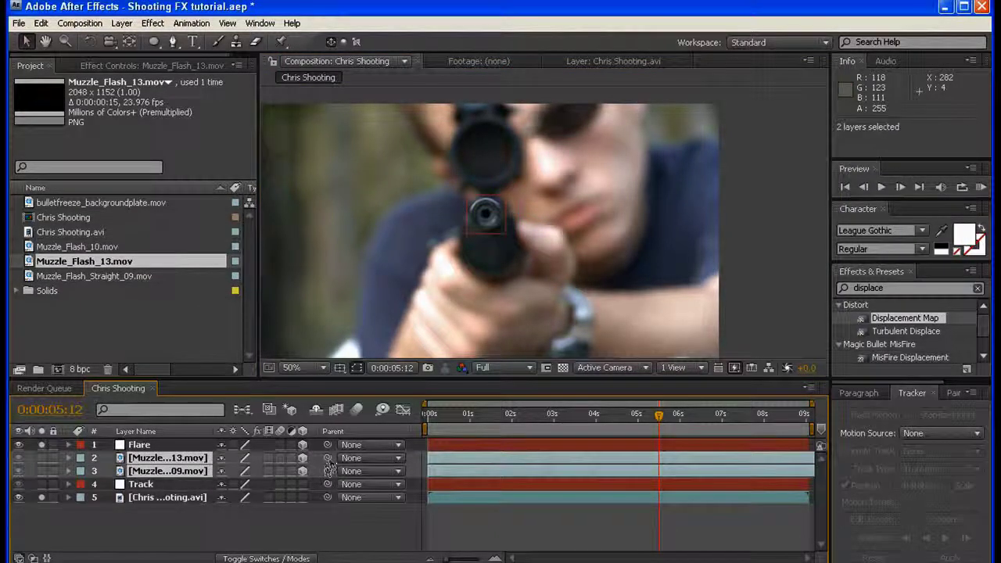
pyautogui.moveTo(328, 458); pyautogui.dragTo(155, 447)
pyautogui.click(155, 447)
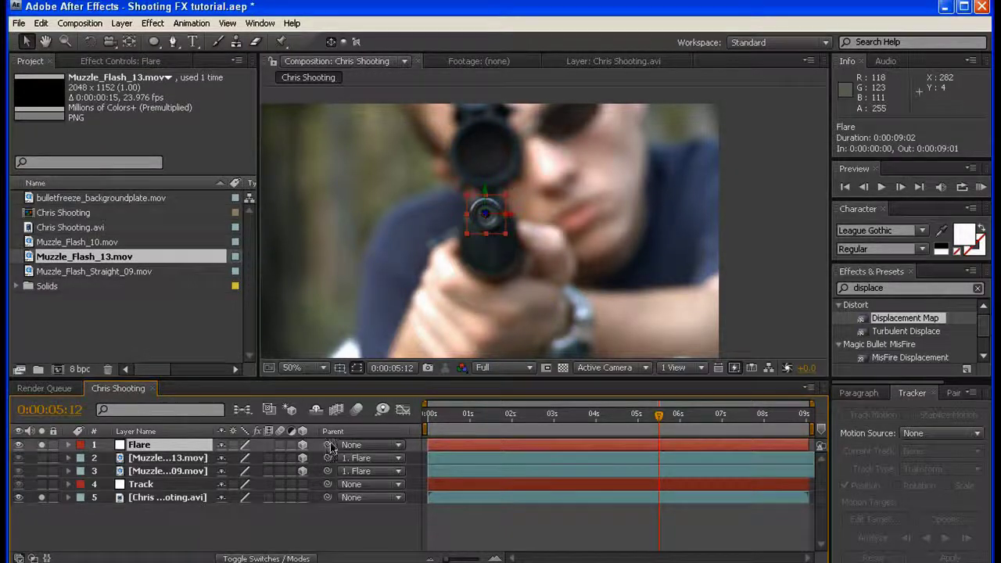
pyautogui.moveTo(328, 445); pyautogui.dragTo(162, 486)
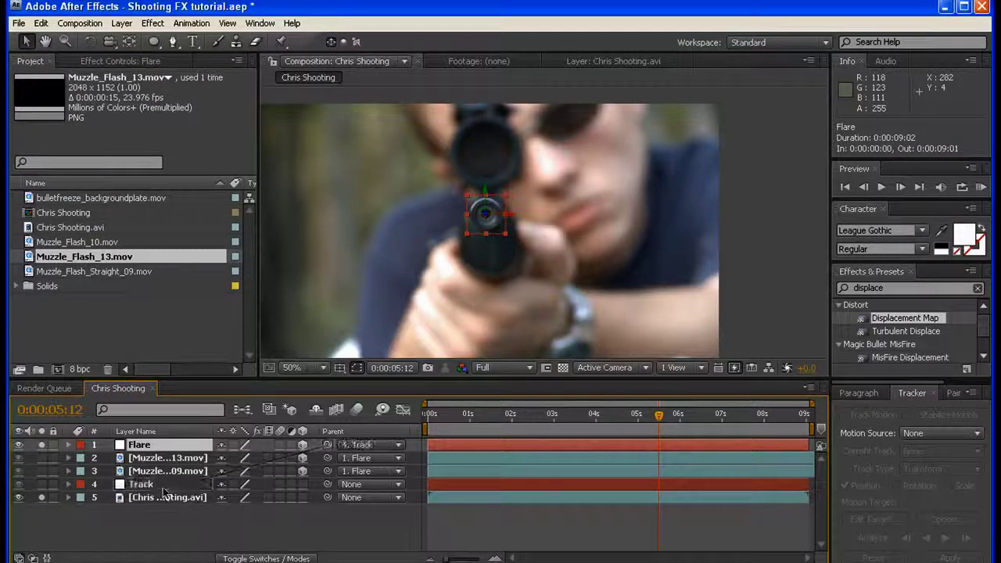
pyautogui.click(163, 486)
# - Turn off solo for the rifle footage layer and the Flare null
pyautogui.click(200, 458)
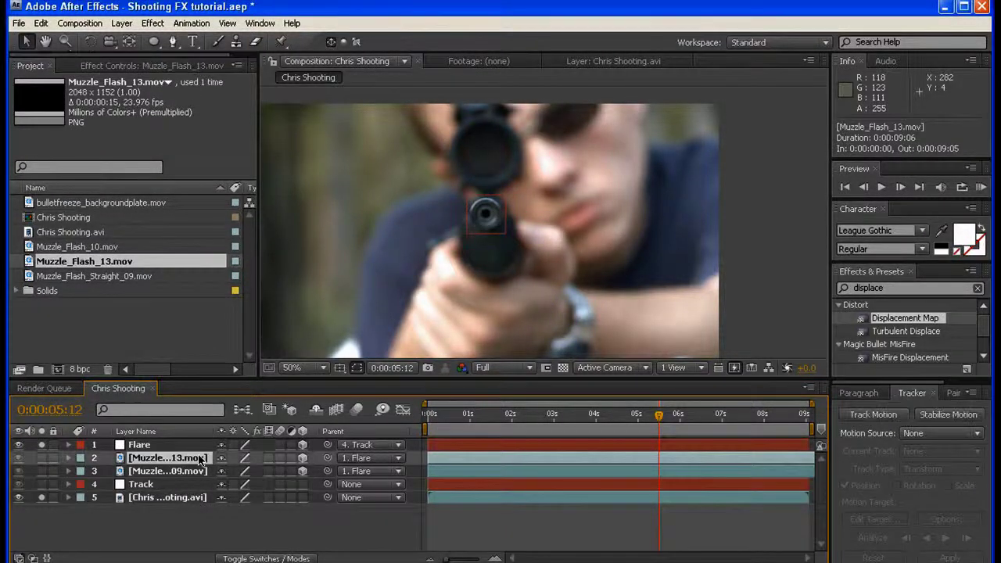
pyautogui.click(192, 471)
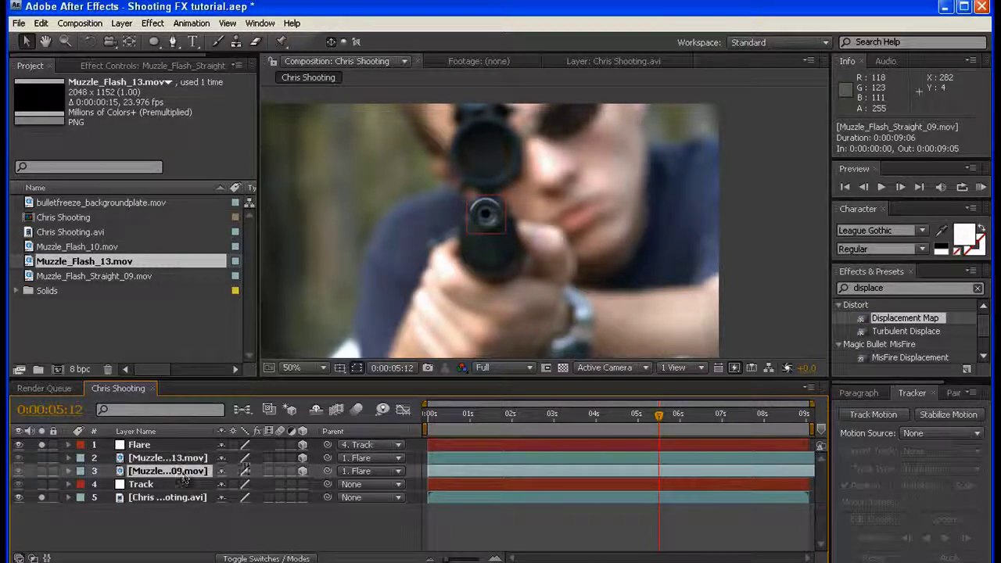
pyautogui.click(41, 497)
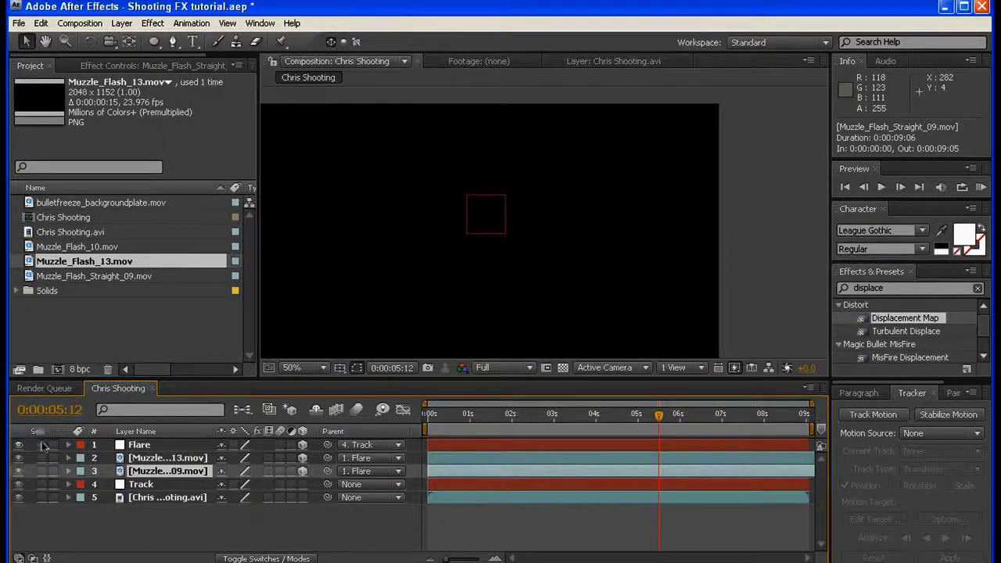
pyautogui.click(44, 445)
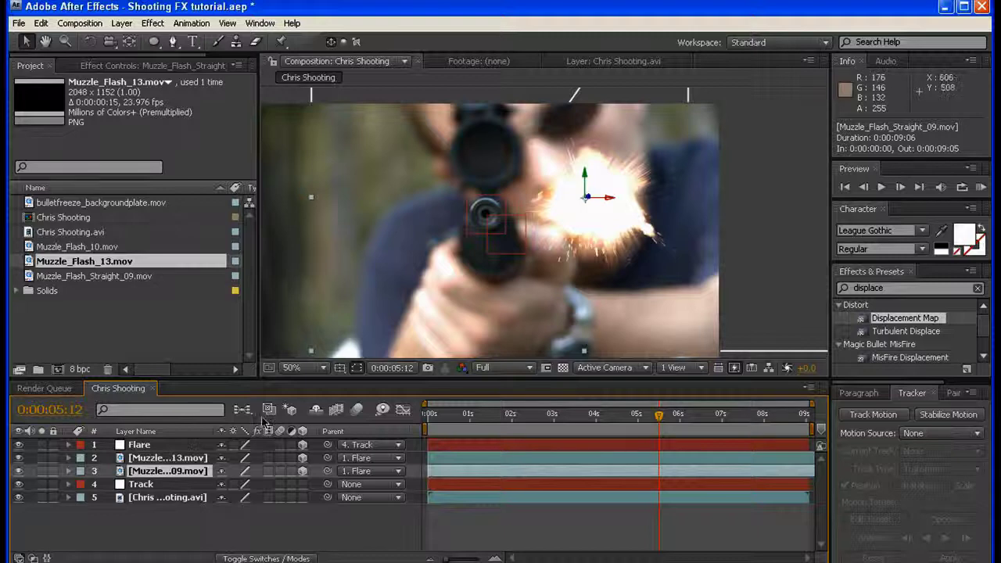
# - Check the flash layers in isolation and move the Muzzle_Flash_Straight_09 layer onto the rifle muzzle at 32, 46, 0
pyautogui.click(145, 458)
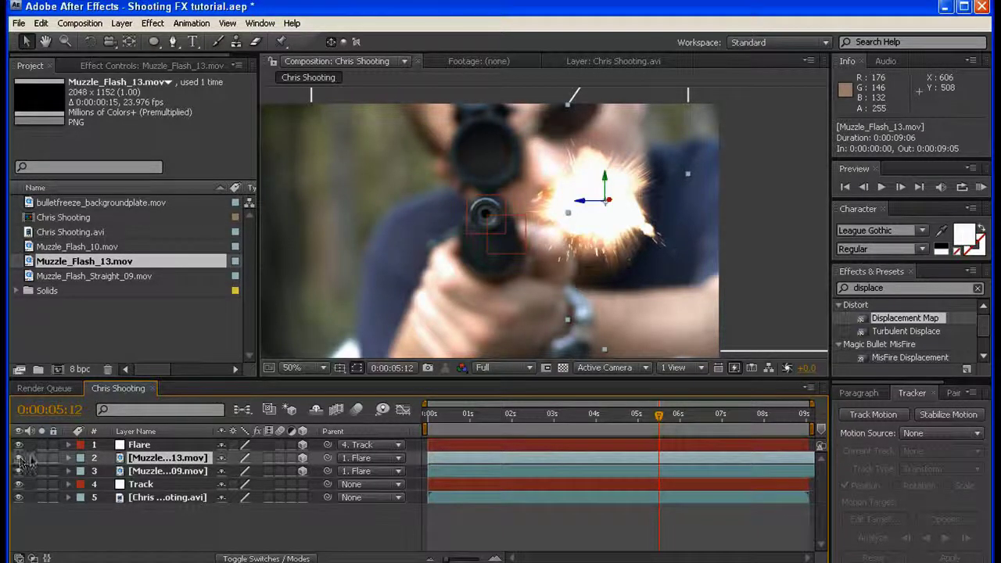
pyautogui.click(43, 458)
pyautogui.click(43, 458)
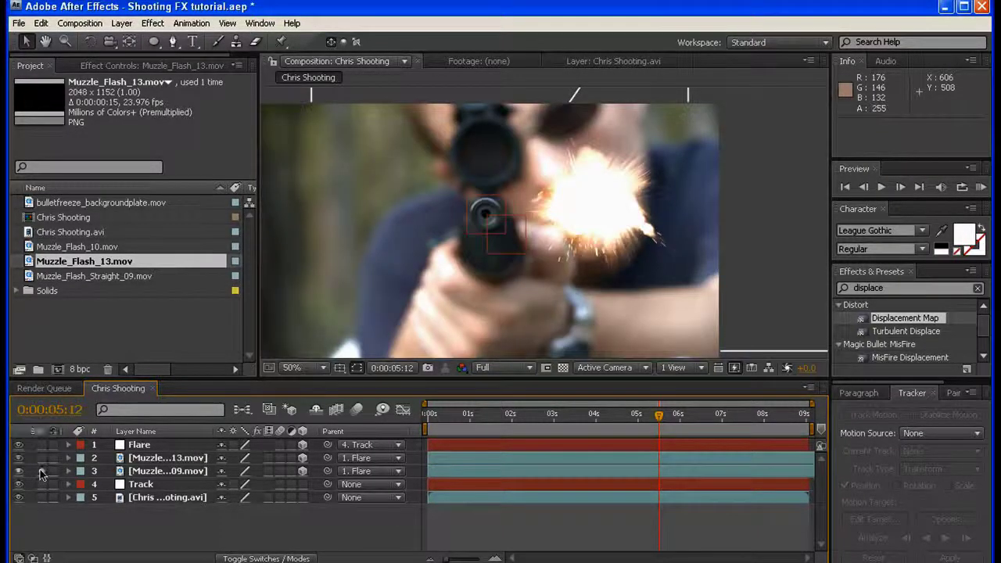
pyautogui.click(40, 470)
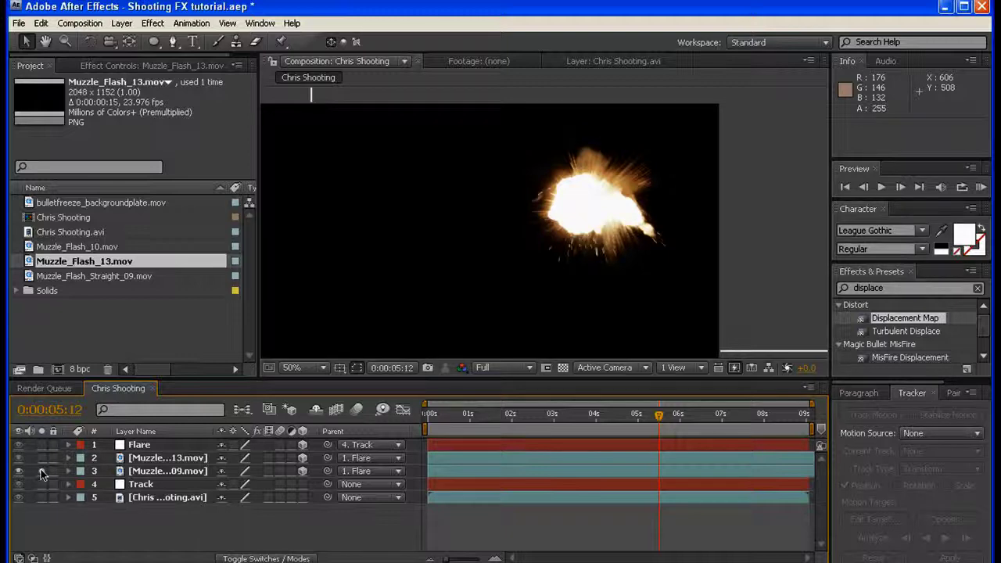
pyautogui.click(43, 471)
pyautogui.moveTo(593, 231); pyautogui.dragTo(501, 218)
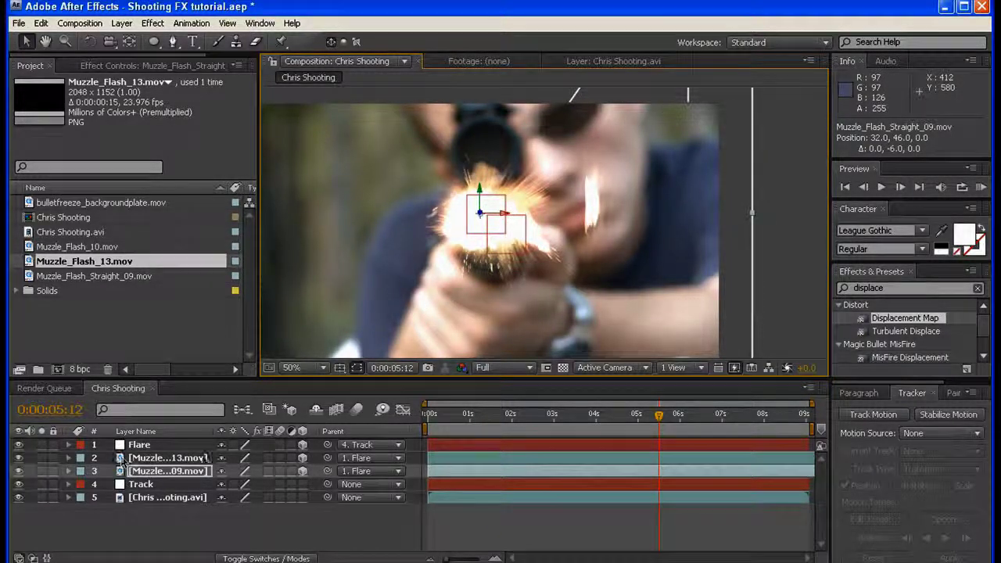
# - Parent the Muzzle_Flash_13 layer to Muzzle_Flash_Straight_09 and move it onto the flash at 1052.6, 603.2, -341.4
pyautogui.click(313, 470)
pyautogui.moveTo(328, 470); pyautogui.dragTo(180, 452)
pyautogui.click(168, 457)
pyautogui.moveTo(328, 458); pyautogui.dragTo(168, 471)
pyautogui.moveTo(598, 207); pyautogui.dragTo(489, 229)
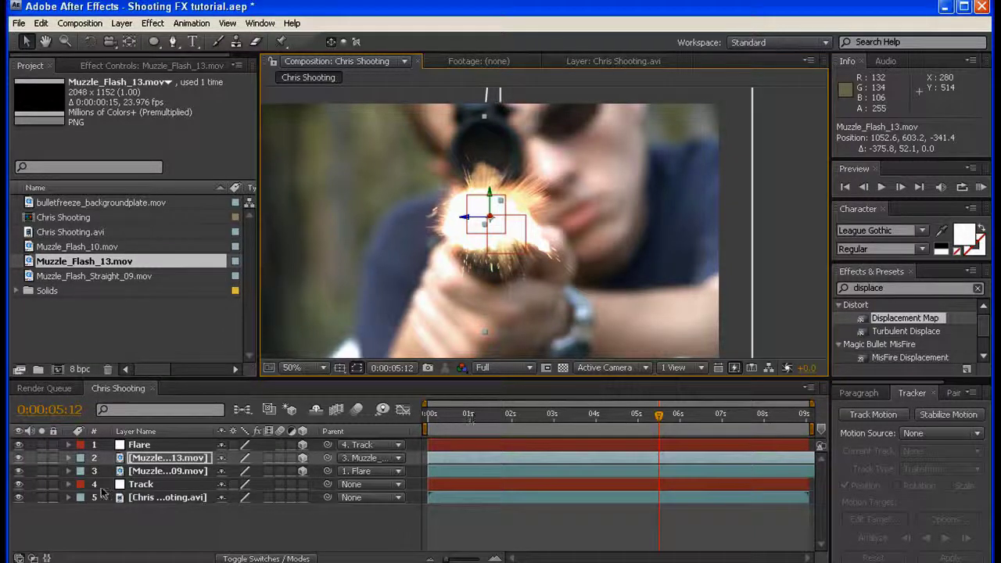
# - Reveal the Flare null's rotation properties and start Y Rotation keyframing at 0:00:05:12
pyautogui.click(147, 445)
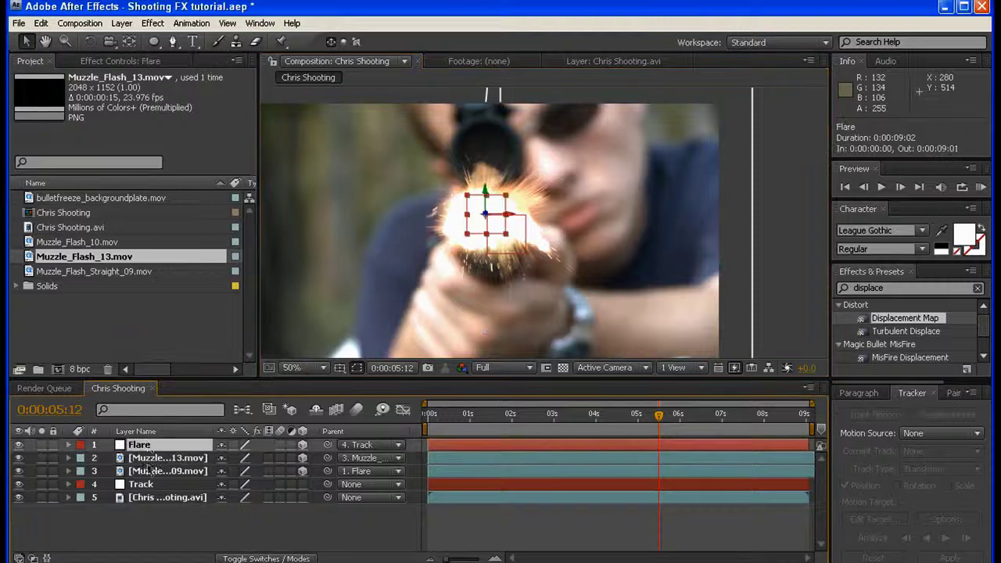
pyautogui.click(152, 459)
pyautogui.click(153, 445)
pyautogui.click(153, 459)
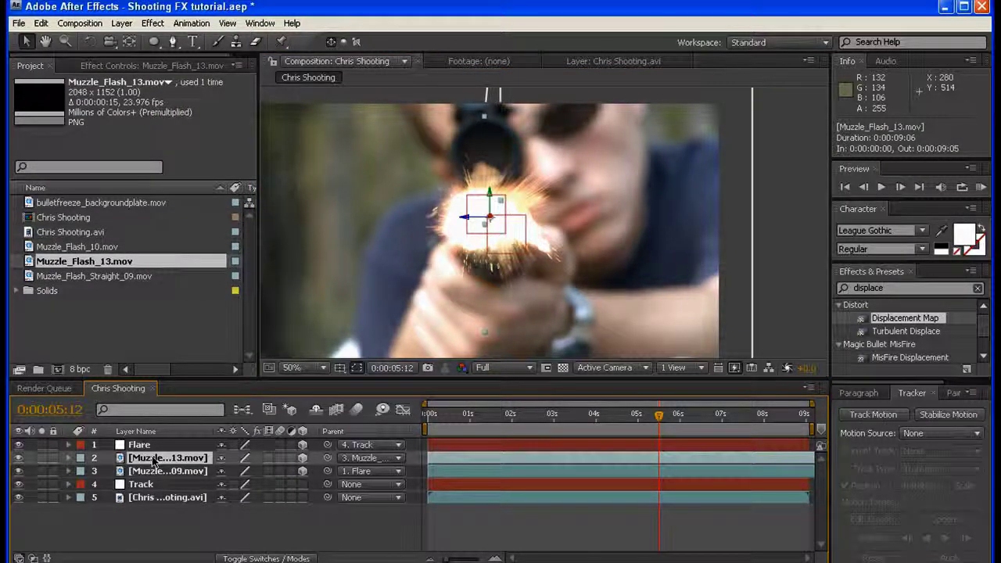
pyautogui.click(144, 446)
pyautogui.press('r')
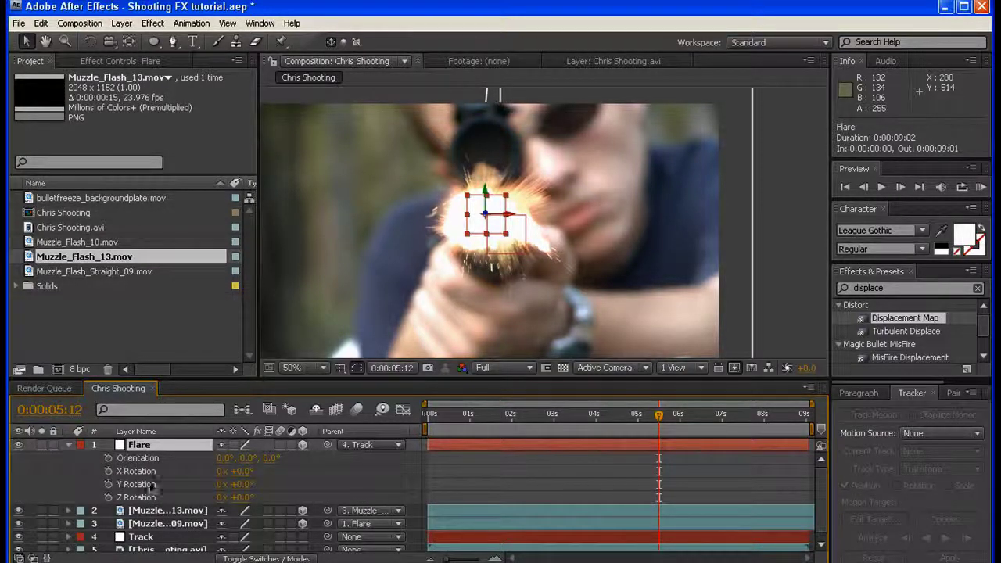
pyautogui.click(108, 485)
# - At 0:00:00:00, set the Flare null's Y Rotation to -44° so the flash follows the barrel
pyautogui.moveTo(463, 408); pyautogui.dragTo(421, 422)
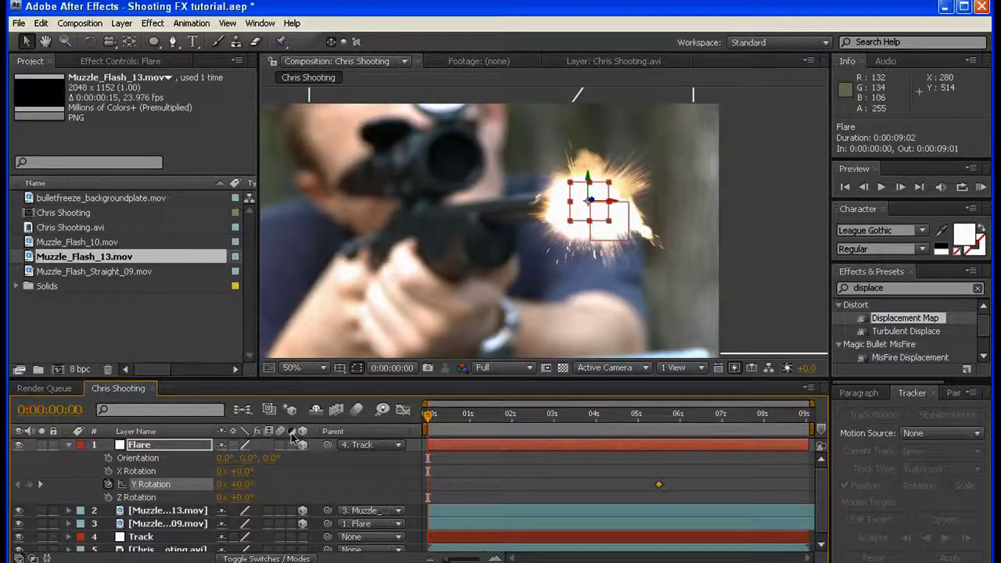
pyautogui.moveTo(245, 483)
pyautogui.mouseDown()
pyautogui.moveTo(228, 486)
pyautogui.moveTo(258, 485)
pyautogui.mouseUp()
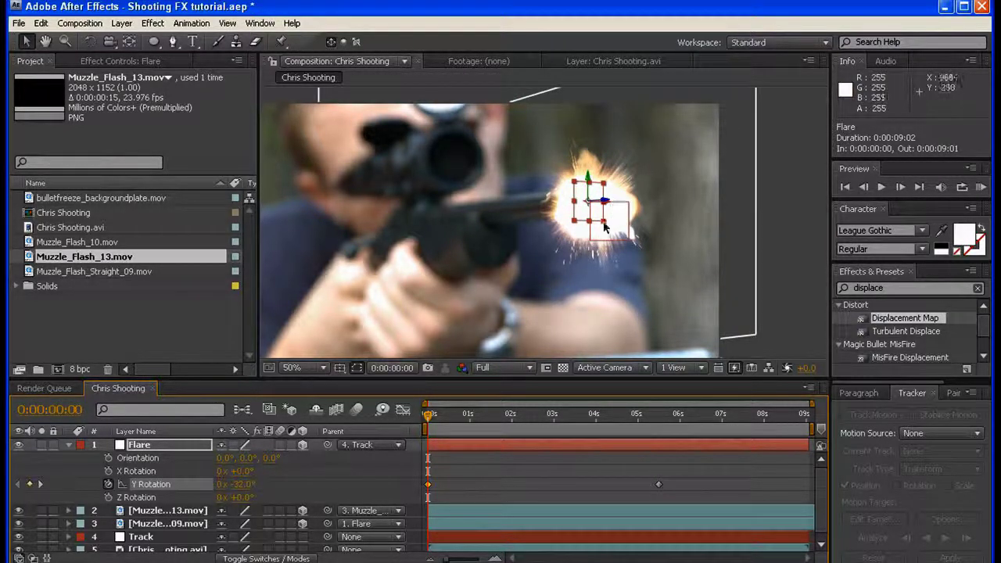
pyautogui.click(679, 368)
pyautogui.click(602, 368)
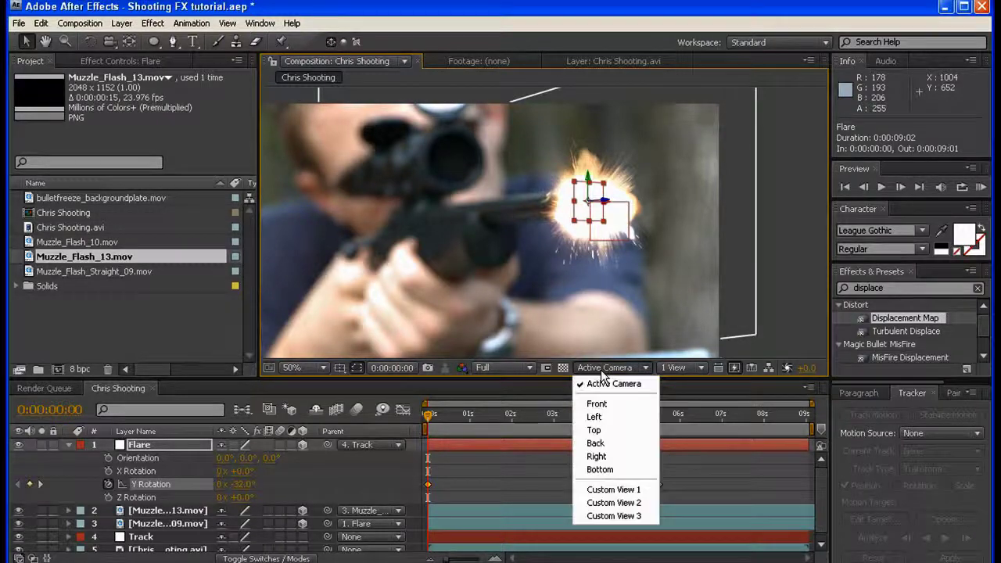
pyautogui.click(577, 219)
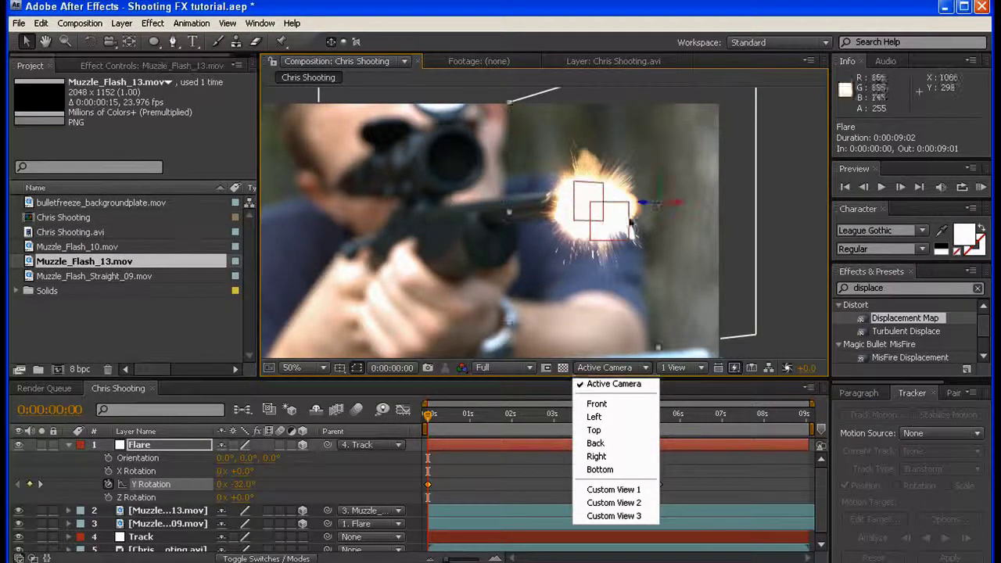
pyautogui.click(409, 458)
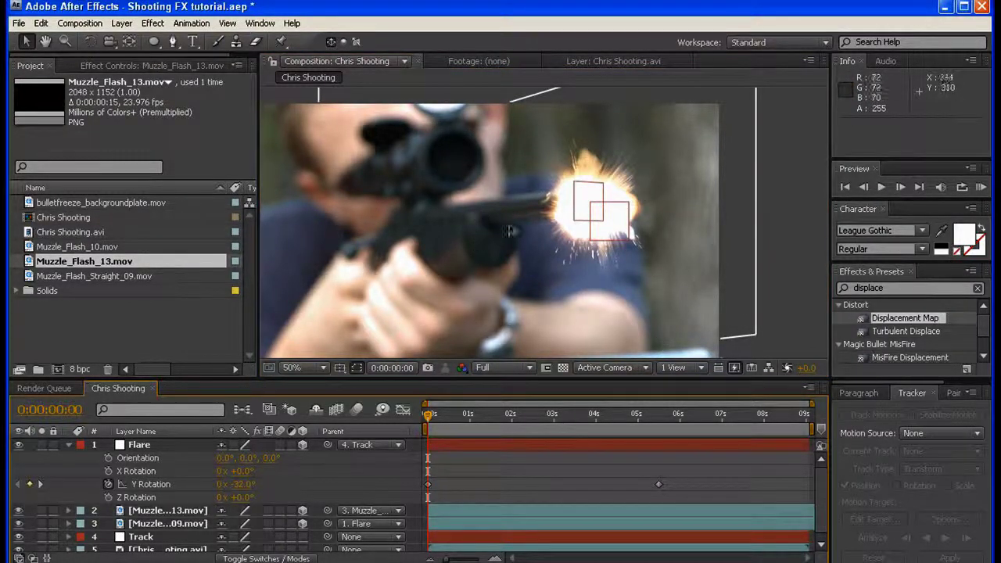
pyautogui.moveTo(252, 487)
pyautogui.mouseDown()
pyautogui.moveTo(232, 489)
pyautogui.moveTo(252, 485)
pyautogui.mouseUp()
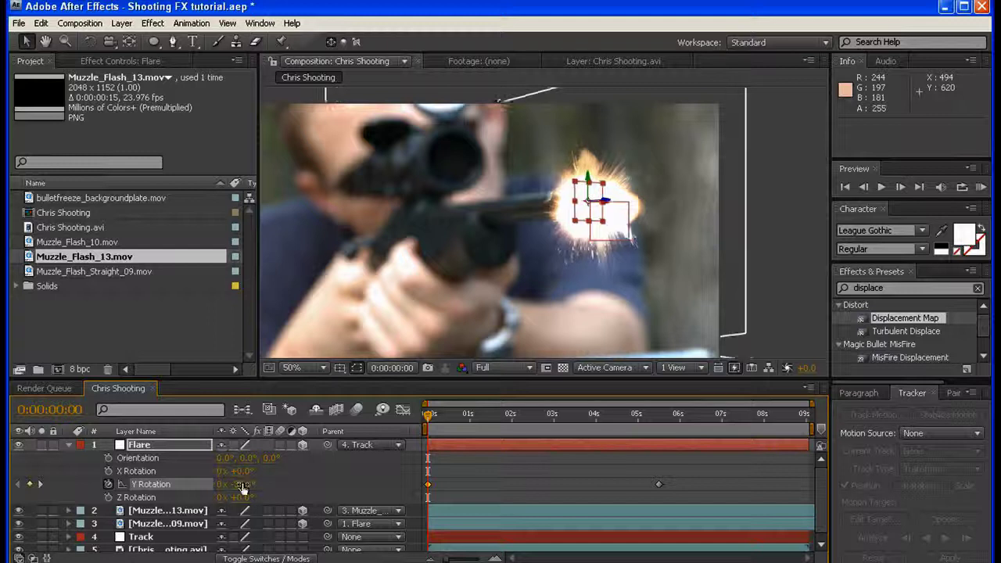
pyautogui.click(370, 481)
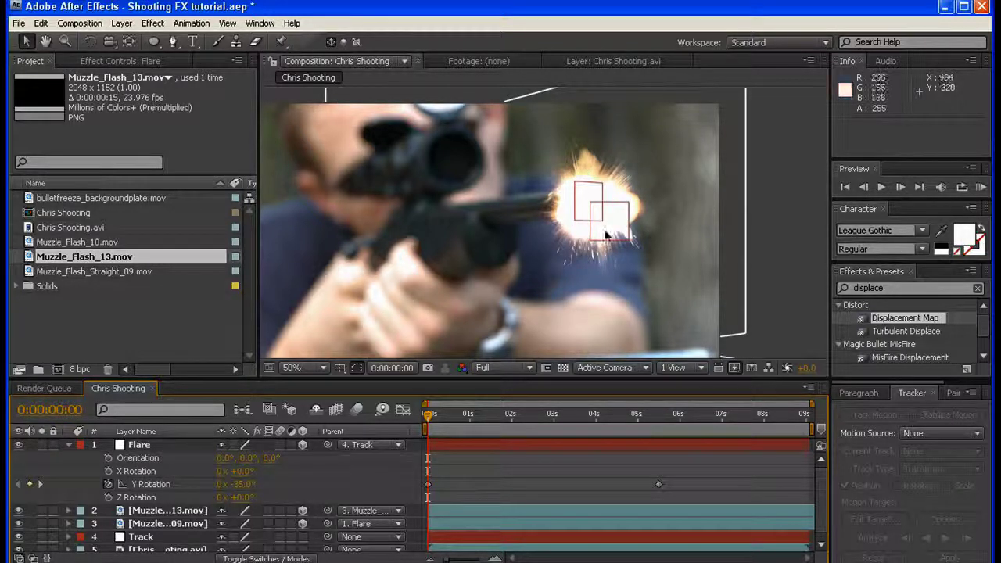
pyautogui.moveTo(233, 484); pyautogui.dragTo(227, 487)
pyautogui.click(381, 467)
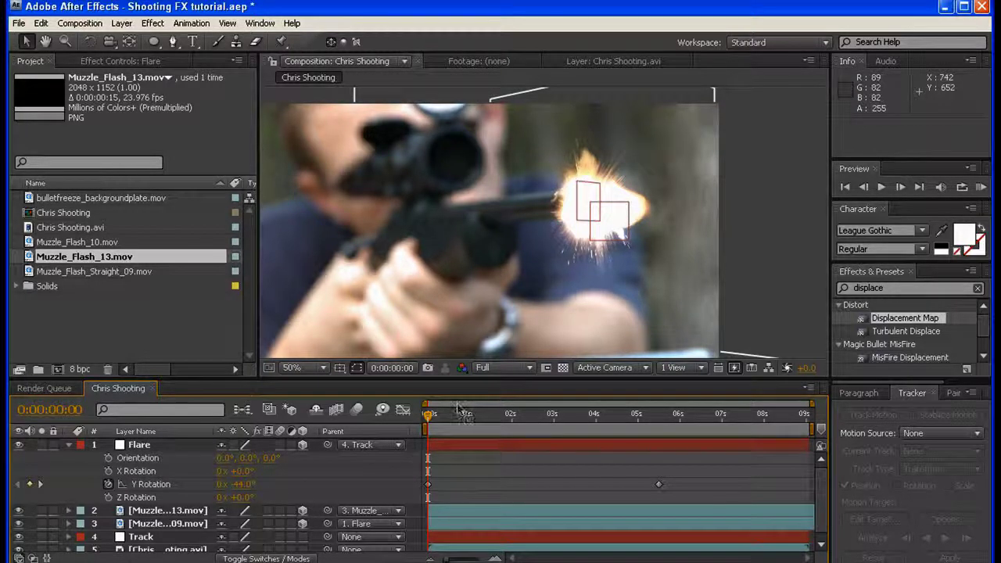
# - At 0:00:09:01, set the Flare null's Y Rotation to +42°
pyautogui.moveTo(545, 417); pyautogui.dragTo(807, 416)
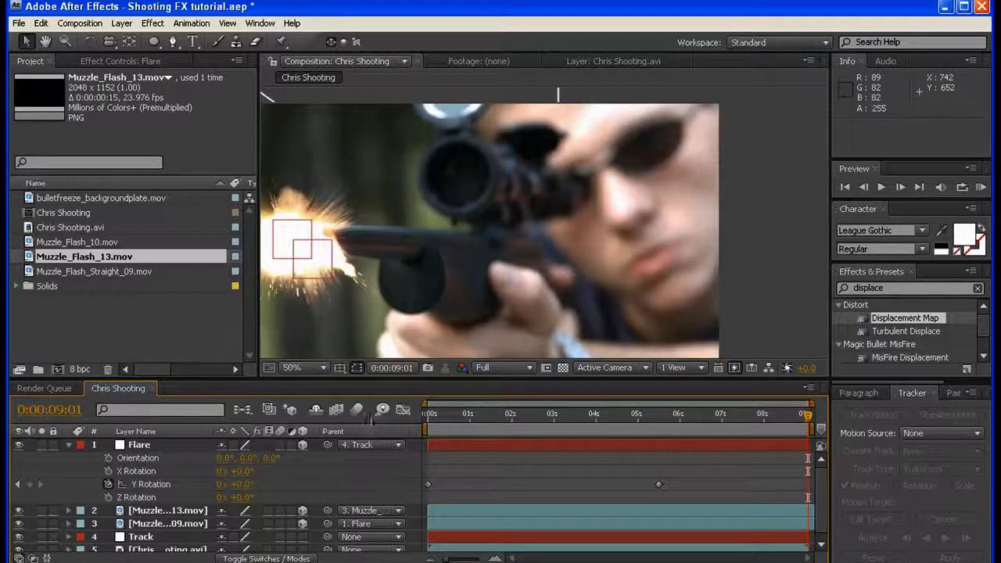
pyautogui.moveTo(318, 295); pyautogui.dragTo(455, 280)
pyautogui.moveTo(226, 487)
pyautogui.mouseDown()
pyautogui.moveTo(270, 484)
pyautogui.moveTo(231, 487)
pyautogui.mouseUp()
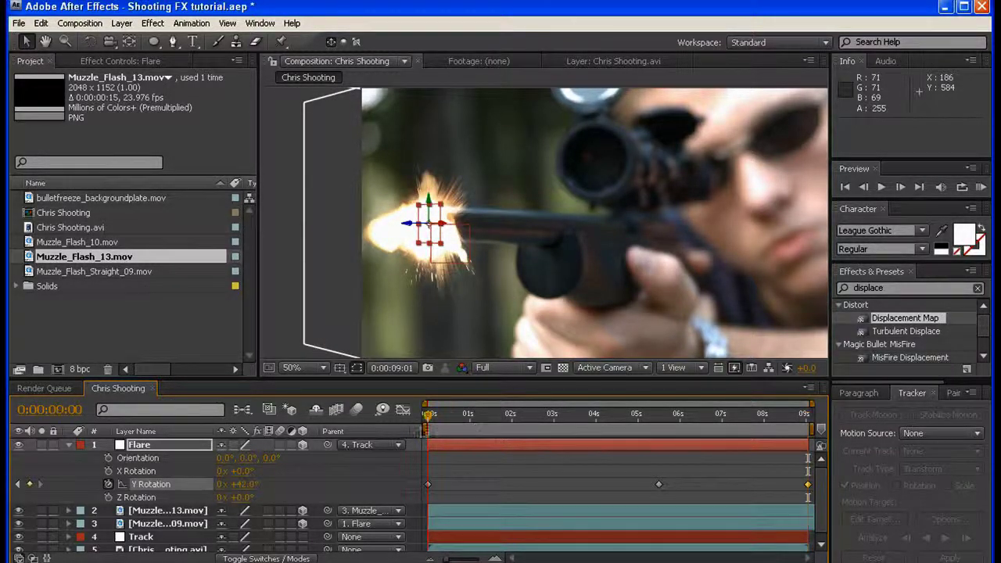
# - Play a RAM preview from the beginning to check the flash's rotation against the rifle
pyautogui.moveTo(432, 429); pyautogui.dragTo(385, 464)
pyautogui.click(382, 469)
pyautogui.press('space')
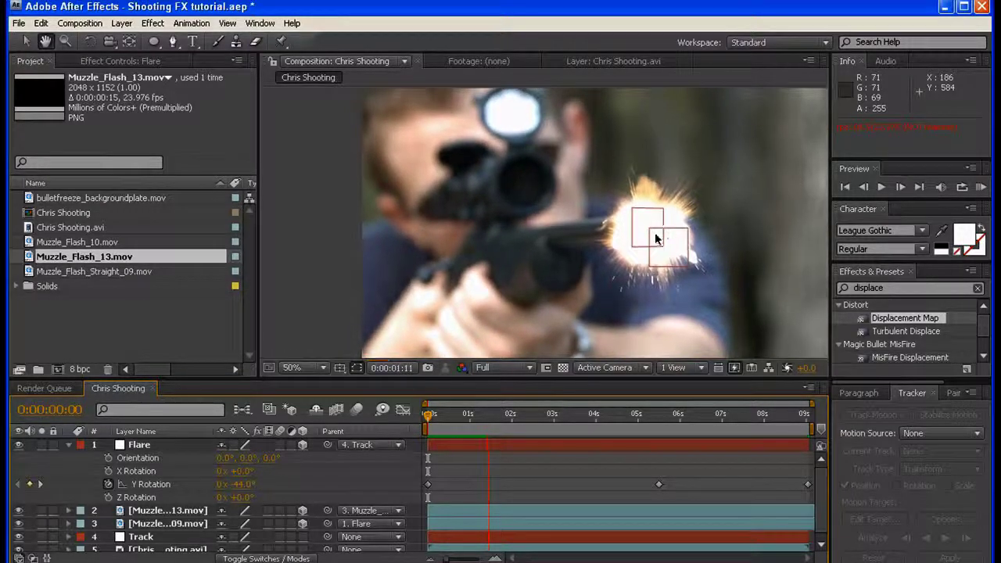
pyautogui.click(982, 186)
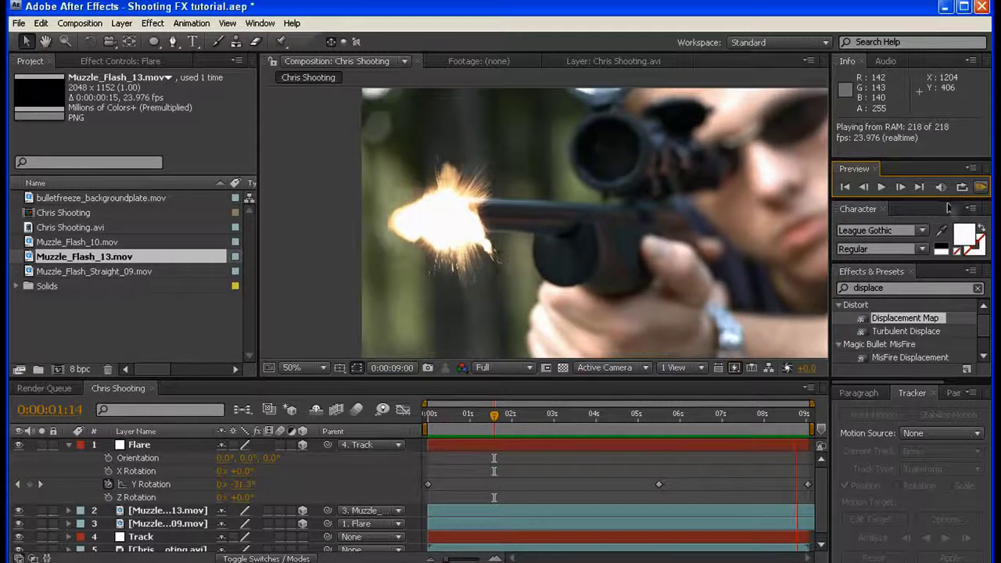
pyautogui.press('space')
# - Reduce the Flare null's Y Rotation at 0:00:09:01 to +27°
pyautogui.click(813, 416)
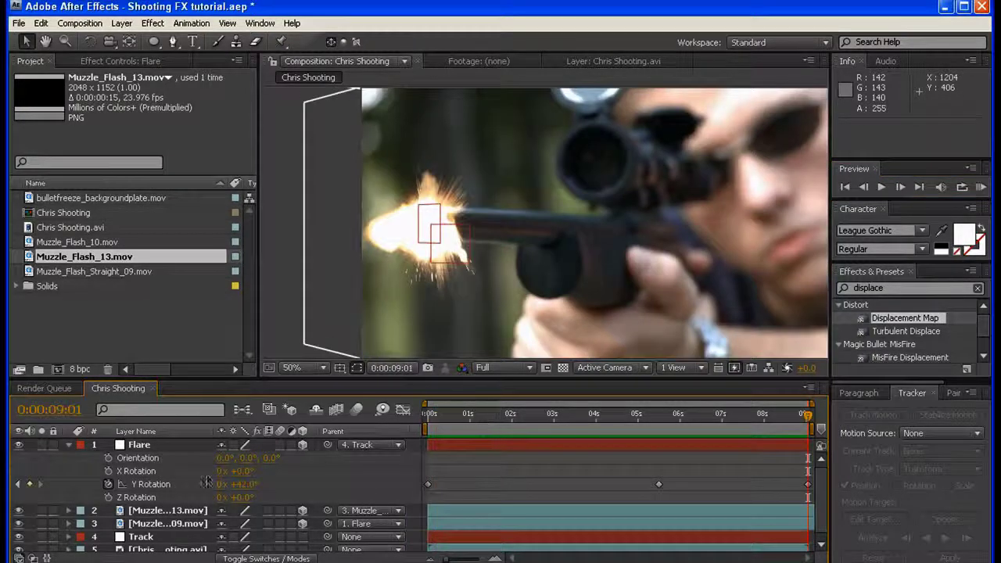
pyautogui.click(240, 485)
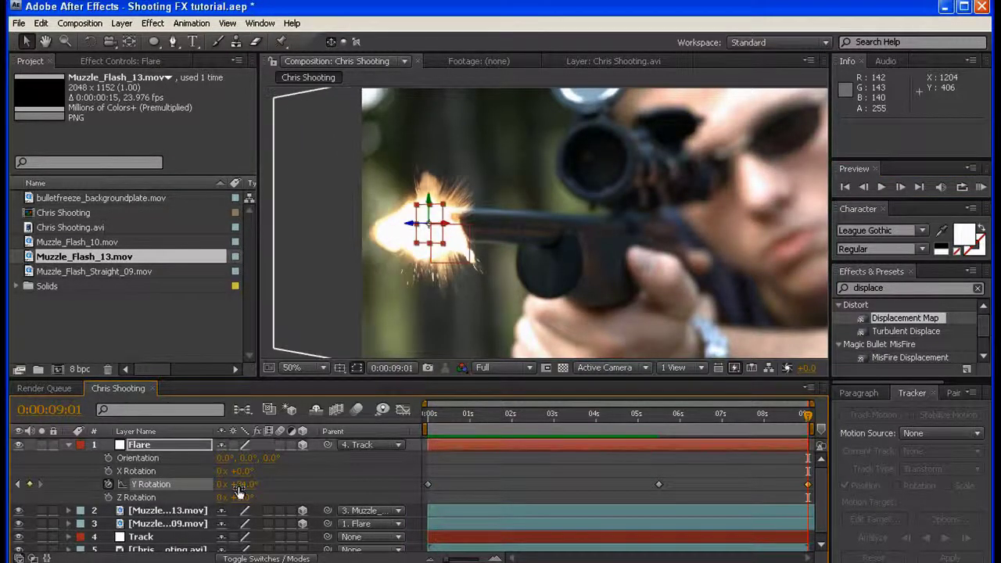
pyautogui.moveTo(240, 485); pyautogui.dragTo(239, 495)
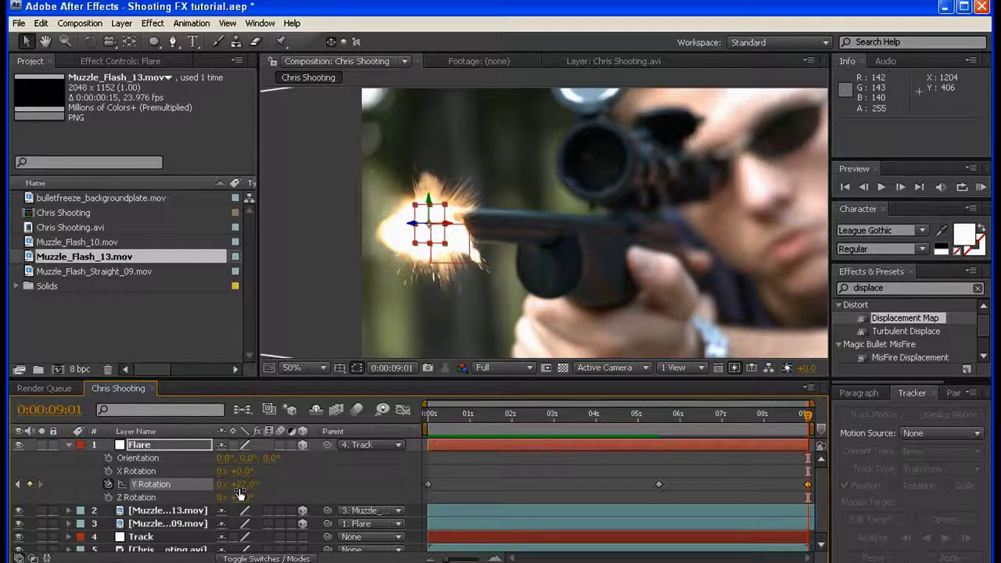
pyautogui.click(341, 512)
pyautogui.click(291, 474)
# - Scale the Muzzle_Flash_13 layer to 111.1%, move it to 1030.6, 603.2, -405.4, and check it through the end of the shot
pyautogui.click(168, 513)
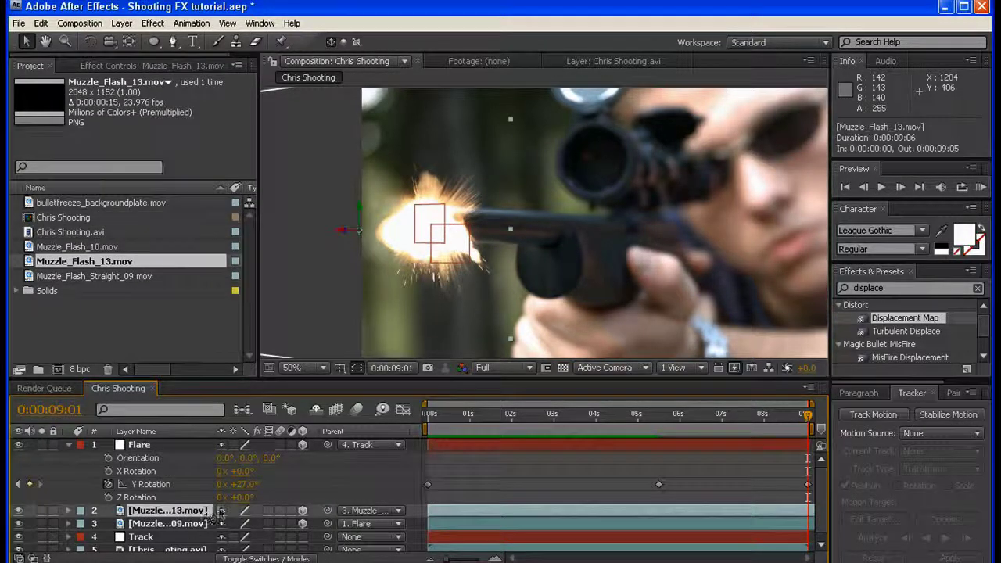
pyautogui.press('s')
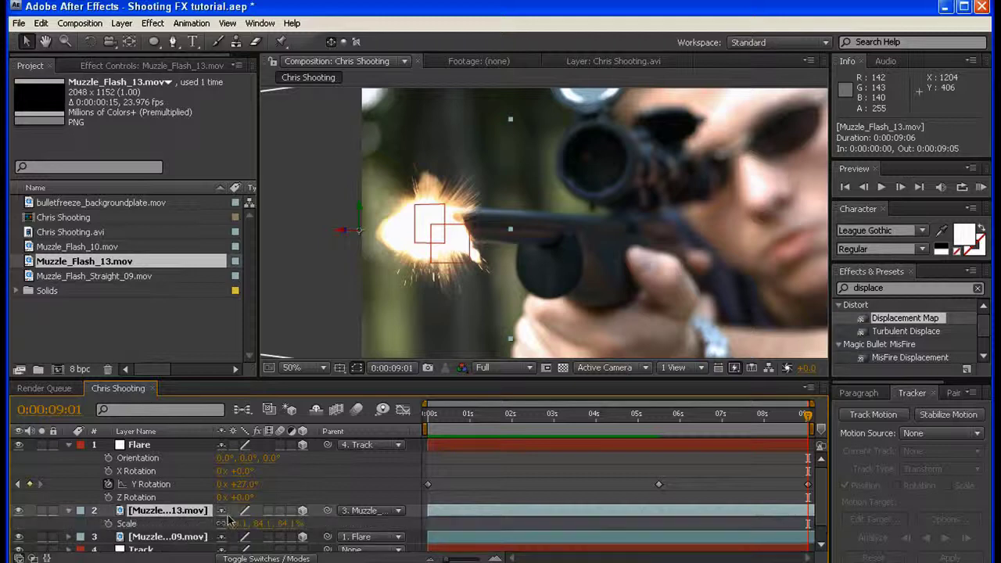
pyautogui.moveTo(239, 524); pyautogui.dragTo(222, 527)
pyautogui.click(225, 529)
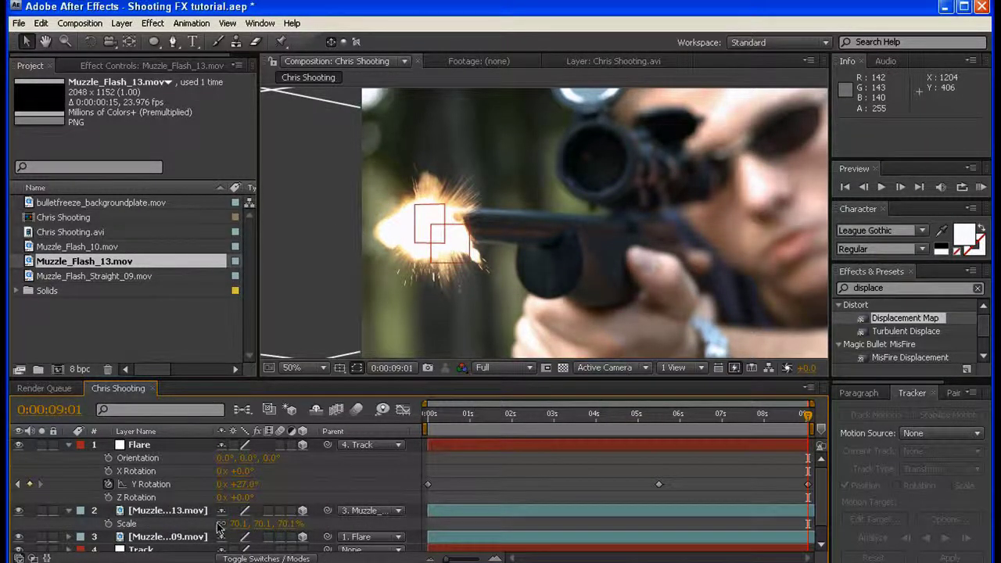
pyautogui.hotkey('ctrl', 'z')
pyautogui.click(41, 510)
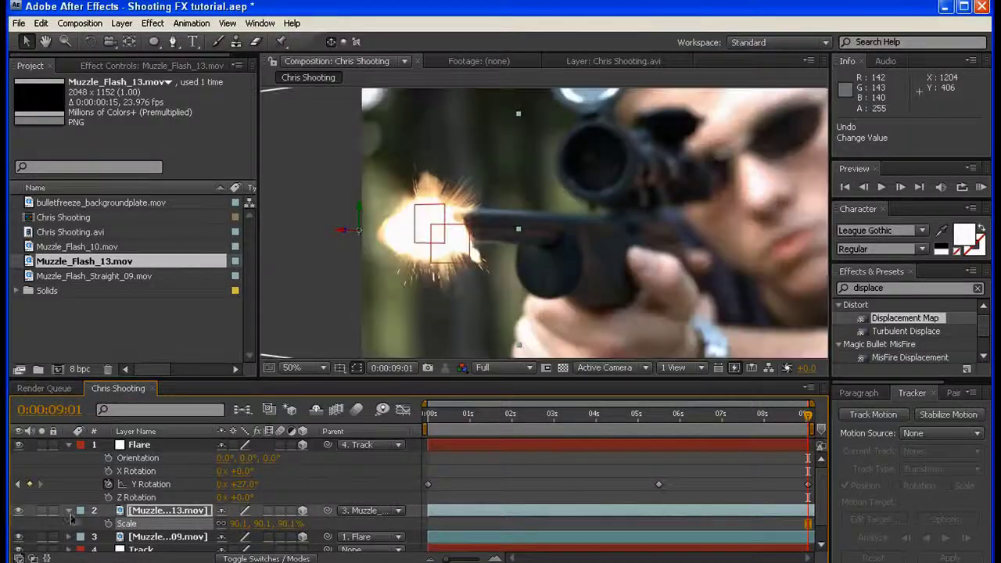
pyautogui.moveTo(247, 522); pyautogui.dragTo(263, 522)
pyautogui.moveTo(344, 235); pyautogui.dragTo(321, 233)
pyautogui.click(592, 422)
pyautogui.moveTo(642, 416); pyautogui.dragTo(804, 405)
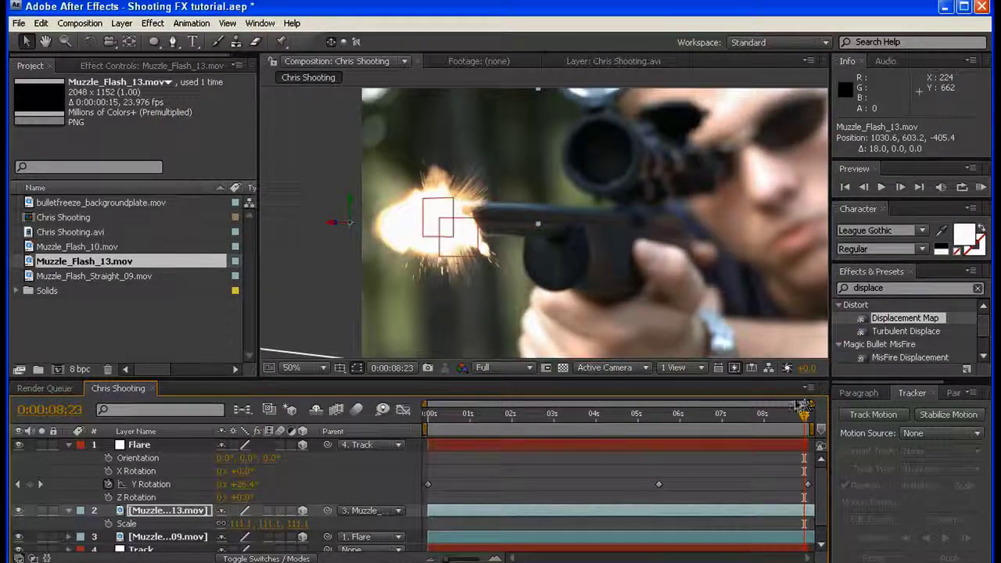
# - Set the Flare null's Y Rotation at 0:00:00:00 to -33° and check the flash across the whole shot
pyautogui.click(428, 416)
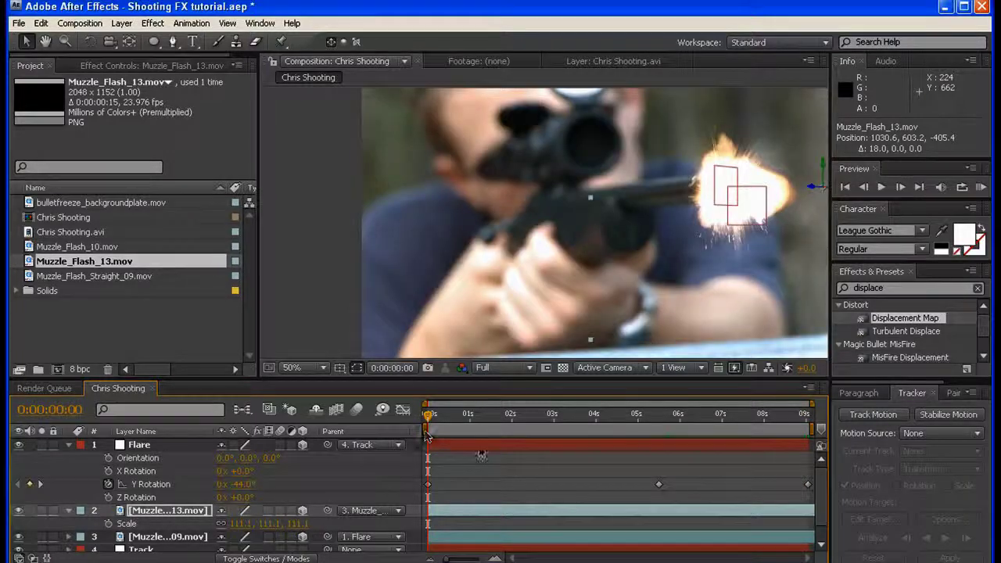
pyautogui.click(482, 457)
pyautogui.click(240, 484)
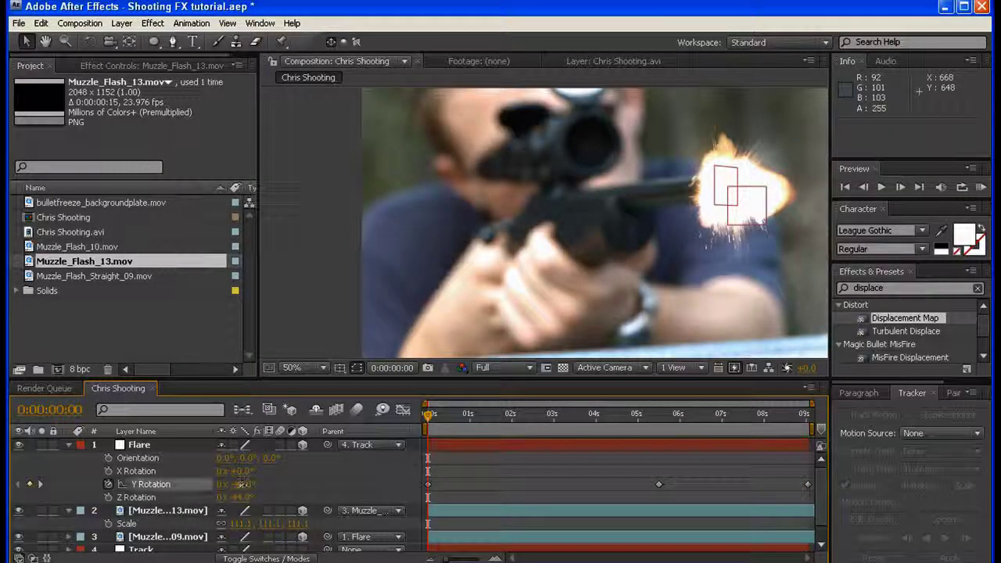
pyautogui.moveTo(240, 485); pyautogui.dragTo(242, 493)
pyautogui.click(338, 478)
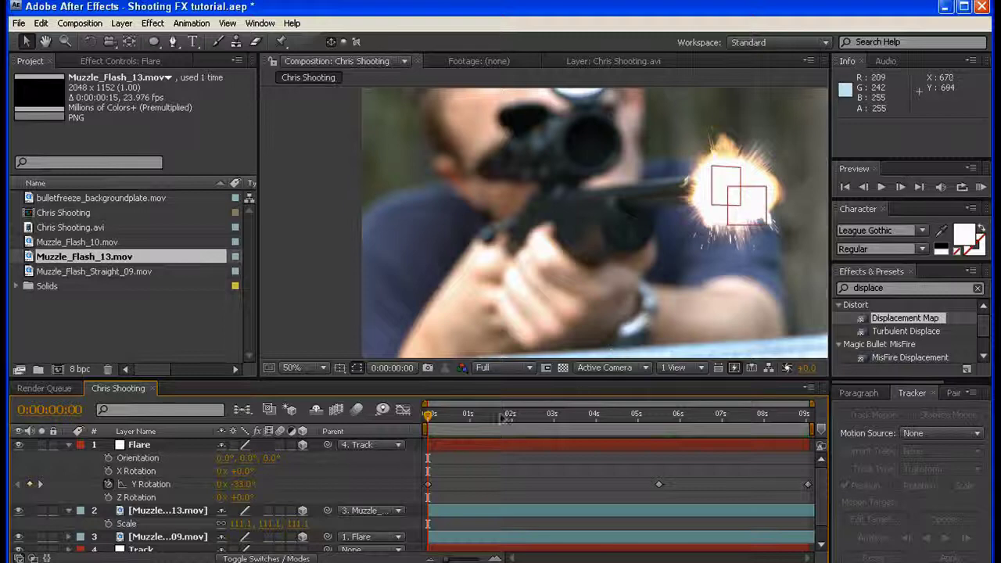
pyautogui.moveTo(563, 416); pyautogui.dragTo(783, 412)
pyautogui.click(810, 418)
pyautogui.moveTo(474, 419); pyautogui.dragTo(403, 422)
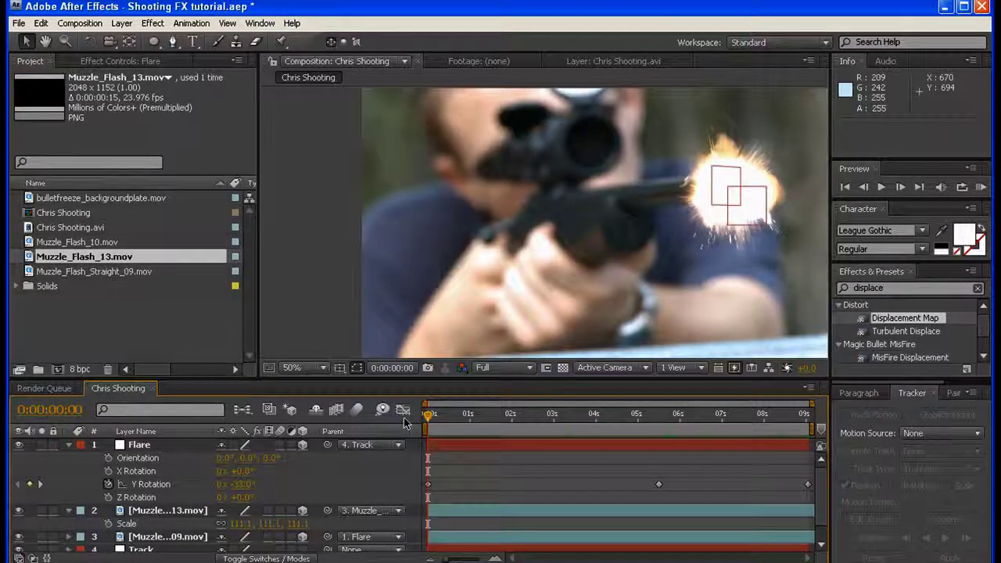
# - Collapse the open layer properties and hide the Flare null and both muzzle flash layers
pyautogui.hotkey('ctrl', 'a')
pyautogui.click(70, 445)
pyautogui.click(188, 514)
pyautogui.hotkey('ctrl', 's')
pyautogui.moveTo(19, 470); pyautogui.dragTo(18, 444)
pyautogui.click(162, 469)
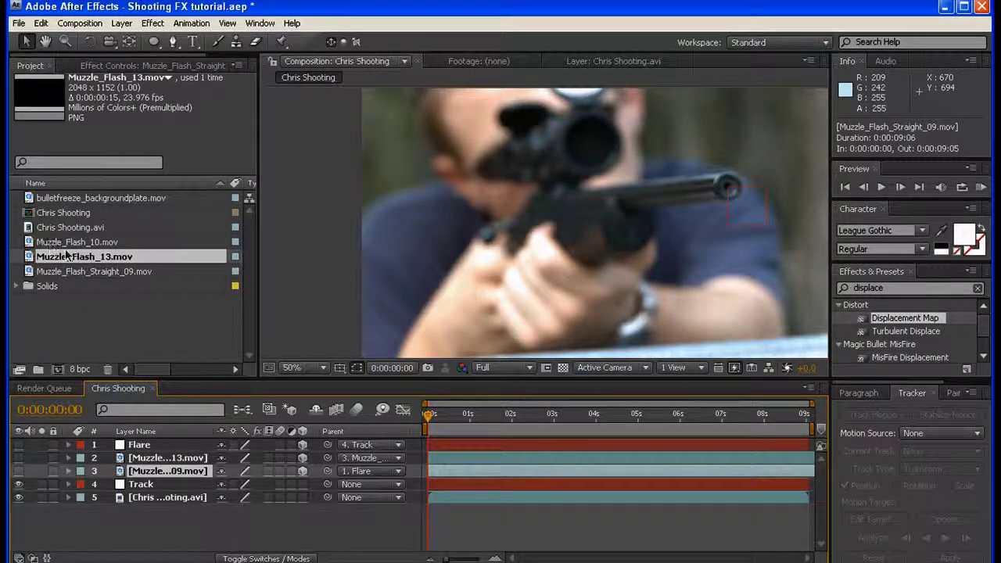
# - Add Muzzle_Flash_10.mov directly below the Flare null, solo it, and go to its faint smoke frame at 0:00:00:02
pyautogui.moveTo(86, 242); pyautogui.dragTo(174, 455)
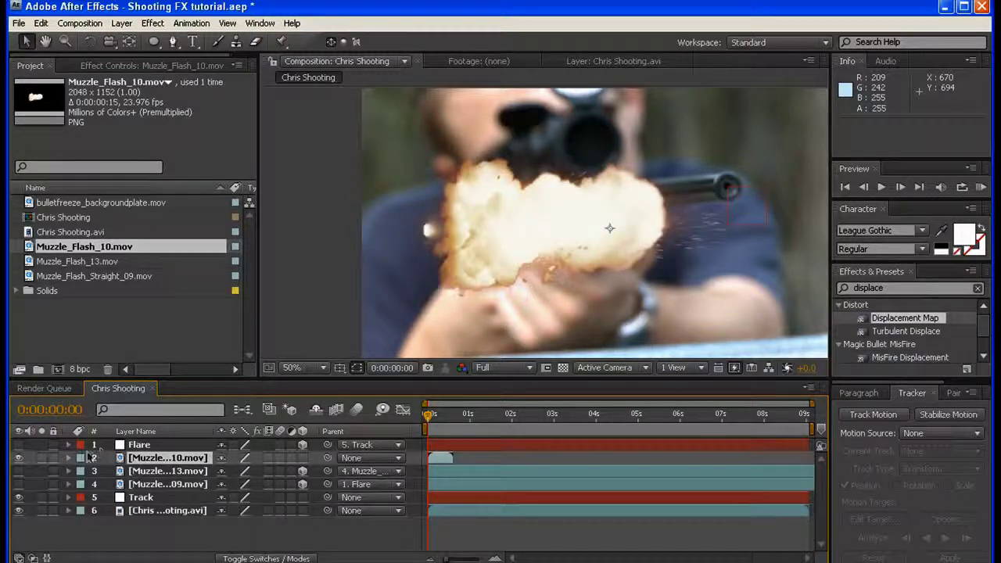
pyautogui.click(41, 457)
pyautogui.moveTo(435, 419); pyautogui.dragTo(432, 422)
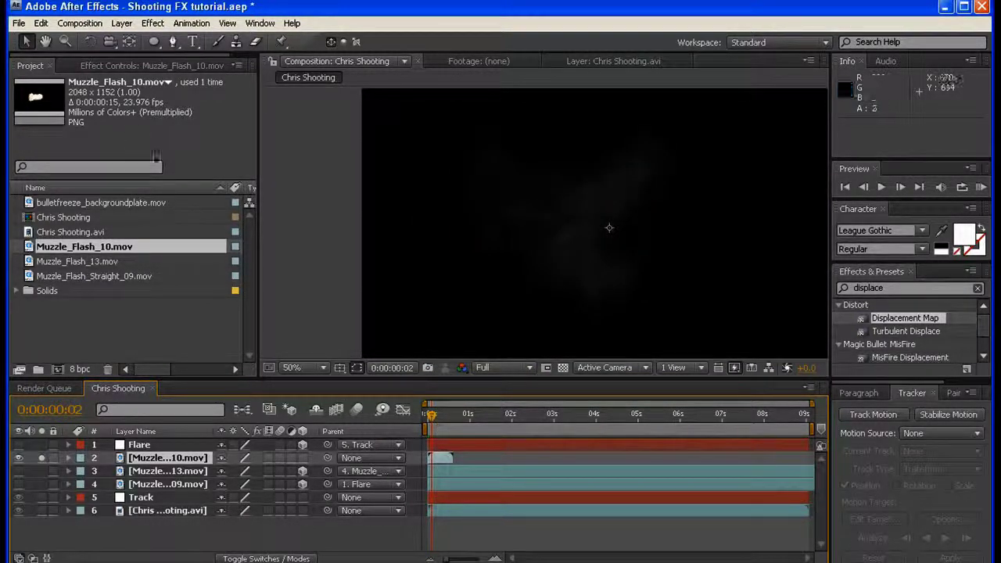
# - Freeze the Muzzle_Flash_10 layer on the current frame and extend it to the end of the composition
pyautogui.click(40, 23)
pyautogui.moveTo(120, 24)
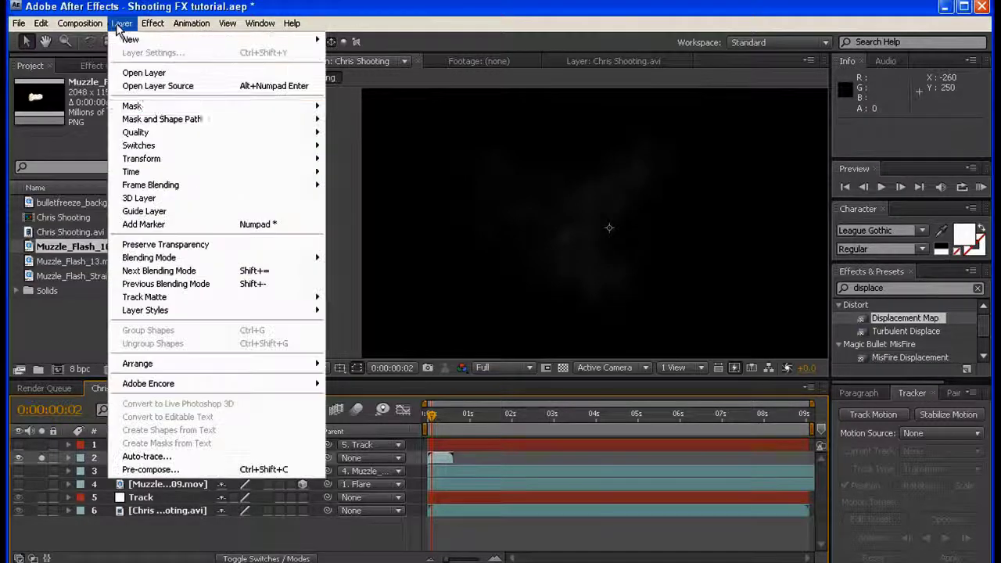
pyautogui.moveTo(193, 174)
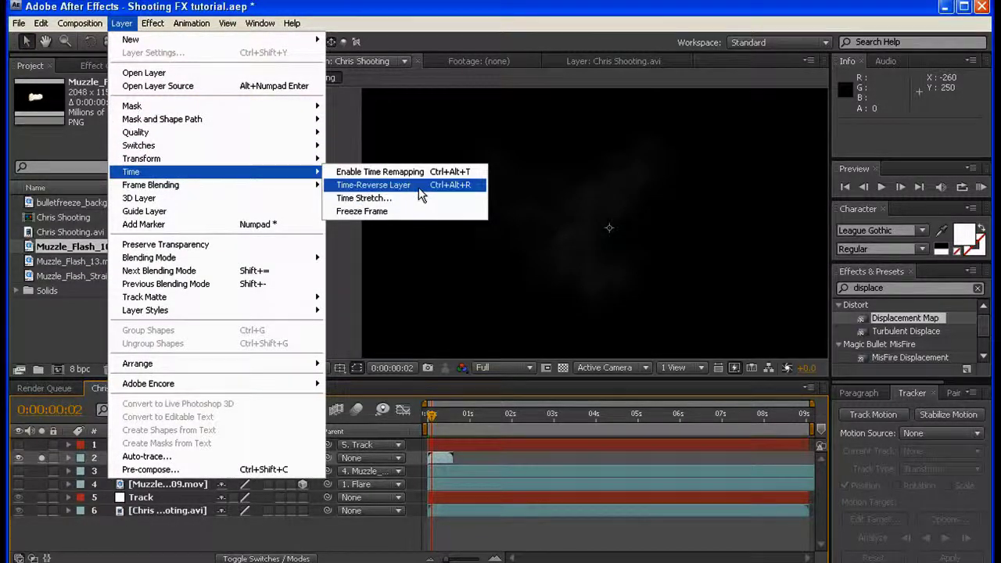
pyautogui.click(407, 211)
pyautogui.moveTo(452, 455); pyautogui.dragTo(812, 461)
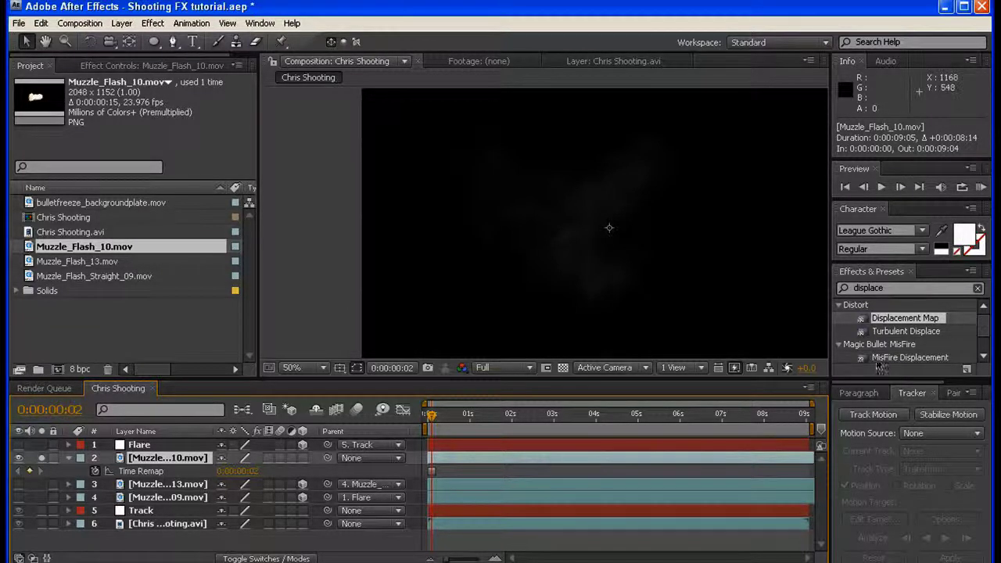
# - Apply Curves to the frozen Muzzle_Flash_10 layer and raise its Alpha curve steeply to thicken the smoke
pyautogui.moveTo(887, 288); pyautogui.dragTo(841, 288)
pyautogui.press('BackSpace')
pyautogui.write('curves')
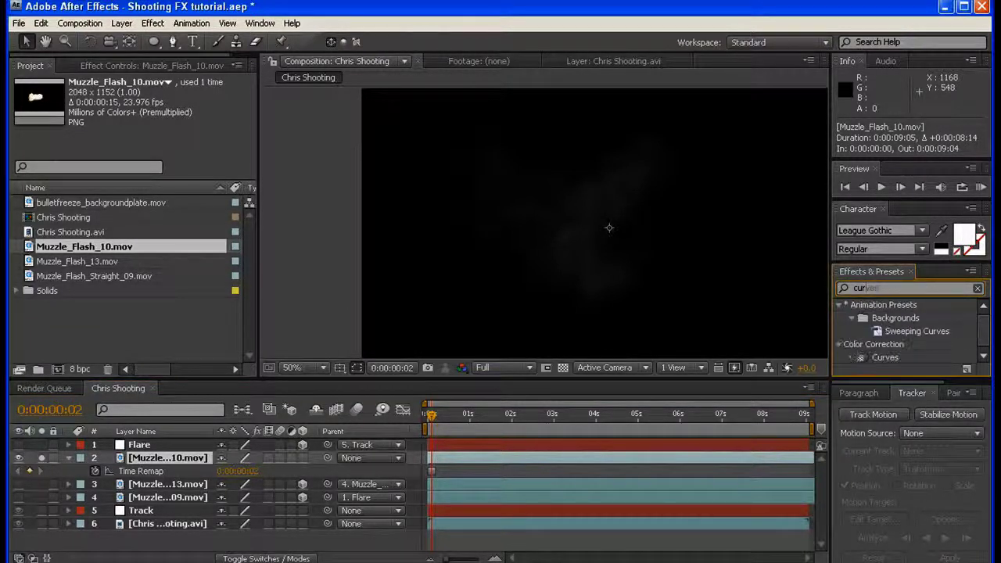
pyautogui.moveTo(885, 358); pyautogui.dragTo(485, 454)
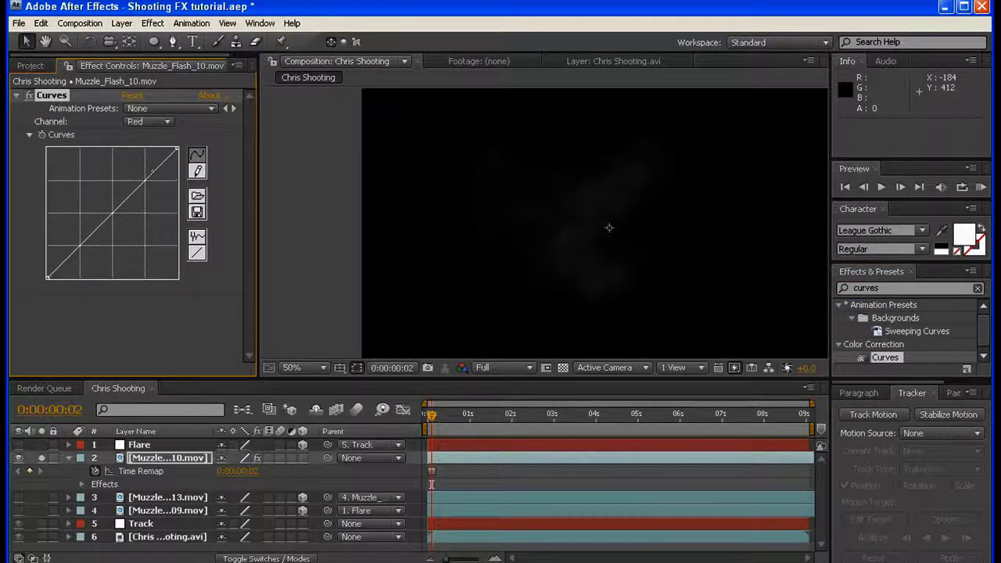
pyautogui.click(150, 121)
pyautogui.click(145, 161)
pyautogui.moveTo(114, 212); pyautogui.dragTo(85, 158)
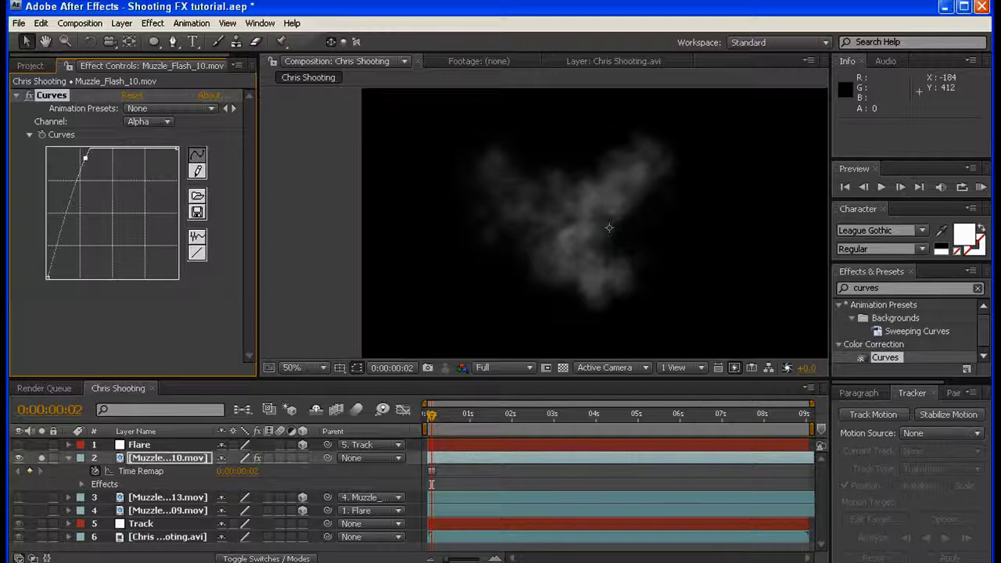
# - Add a second copy of Muzzle_Flash_10.mov directly above the frozen smoke layer, and unsolo the lower copy
pyautogui.click(155, 388)
pyautogui.click(31, 65)
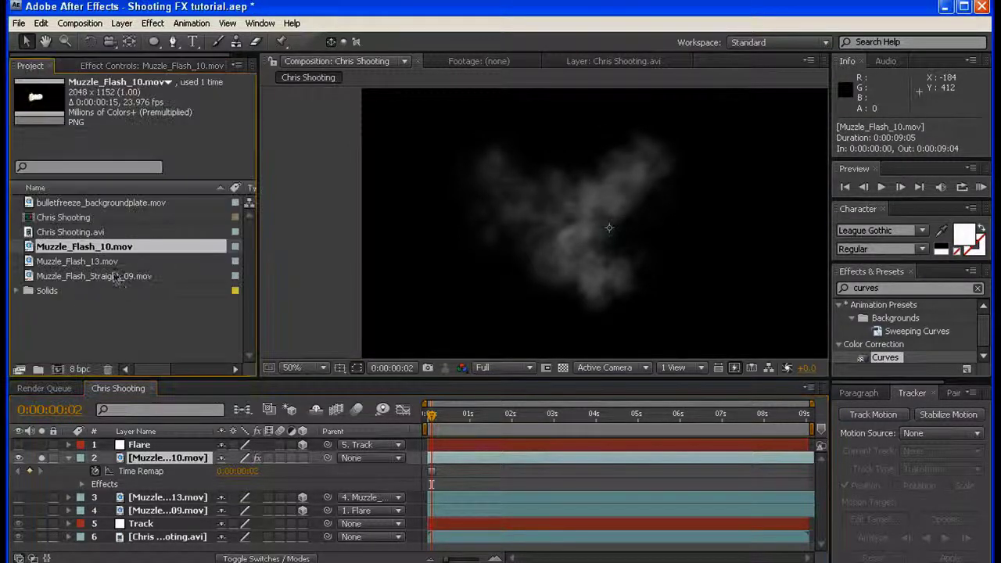
pyautogui.moveTo(117, 247); pyautogui.dragTo(166, 462)
pyautogui.click(41, 22)
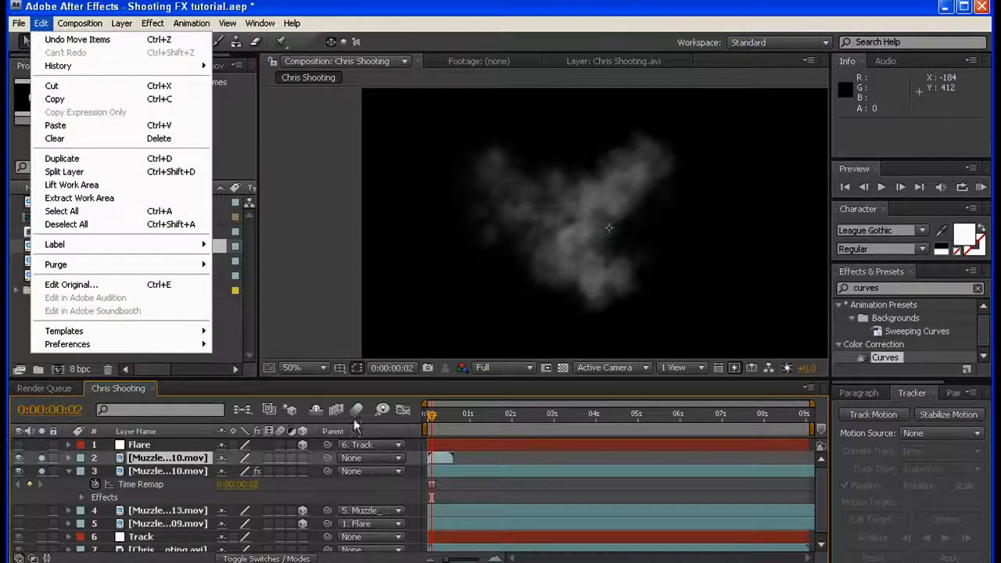
pyautogui.click(430, 416)
pyautogui.moveTo(431, 416); pyautogui.dragTo(433, 418)
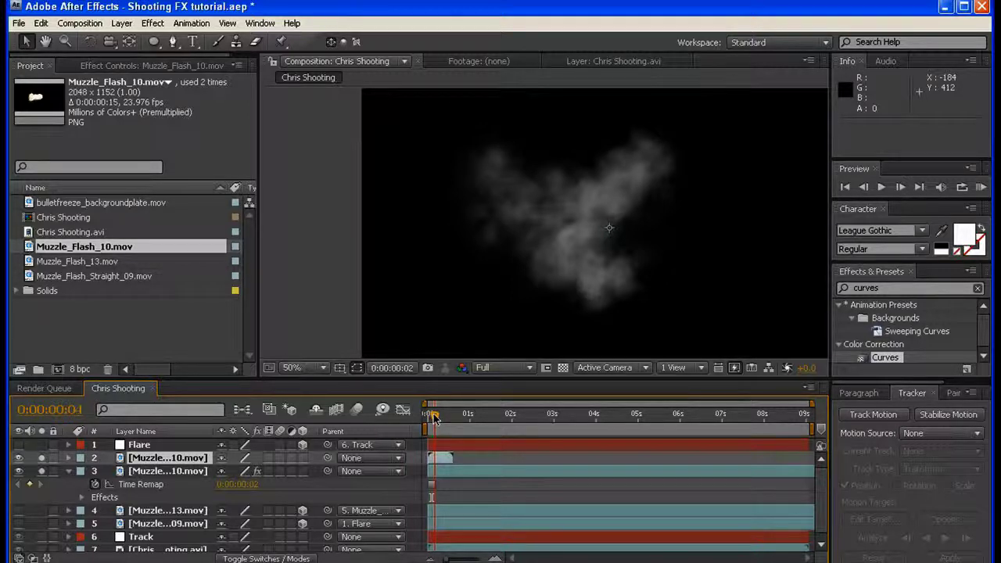
pyautogui.moveTo(439, 418); pyautogui.dragTo(442, 418)
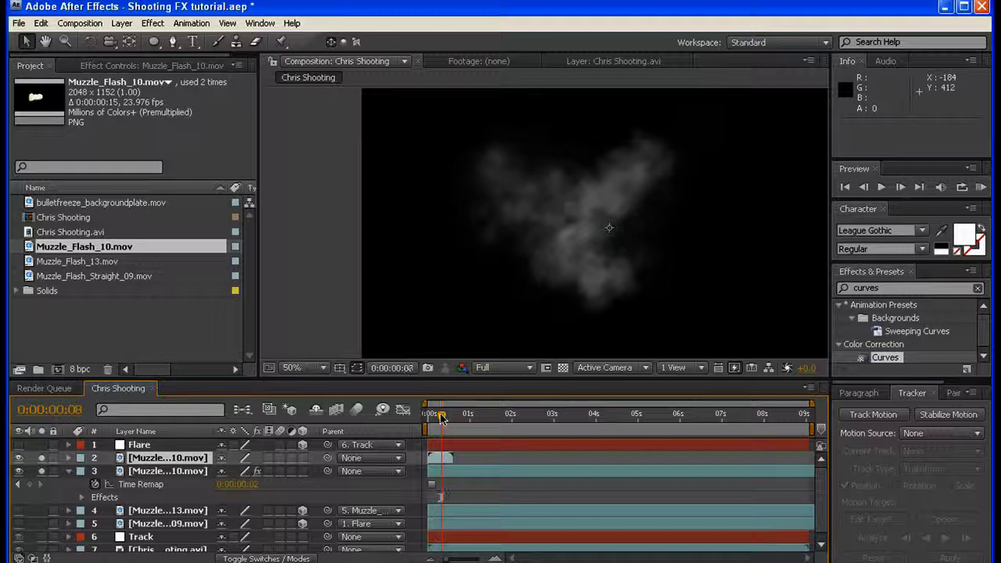
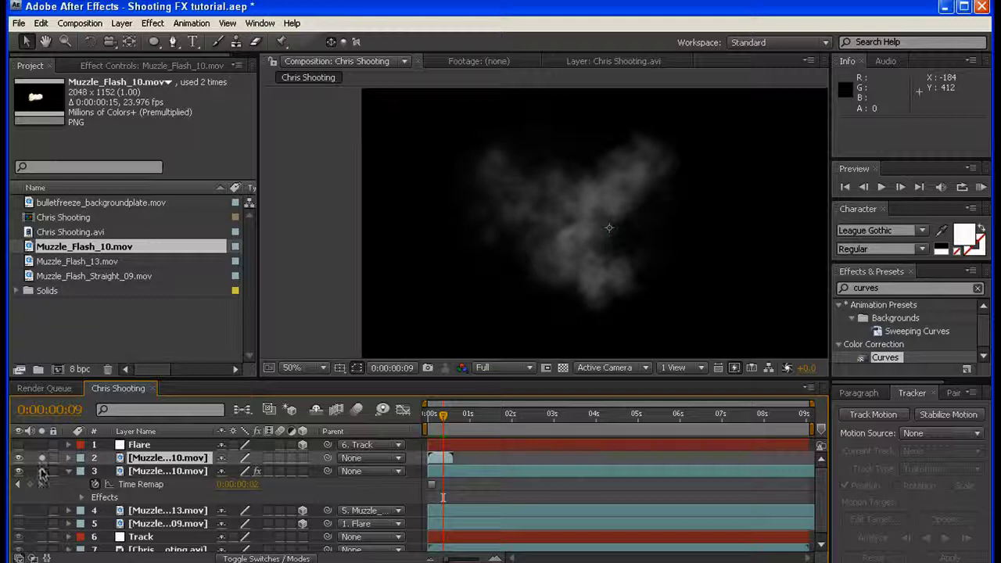
pyautogui.click(43, 472)
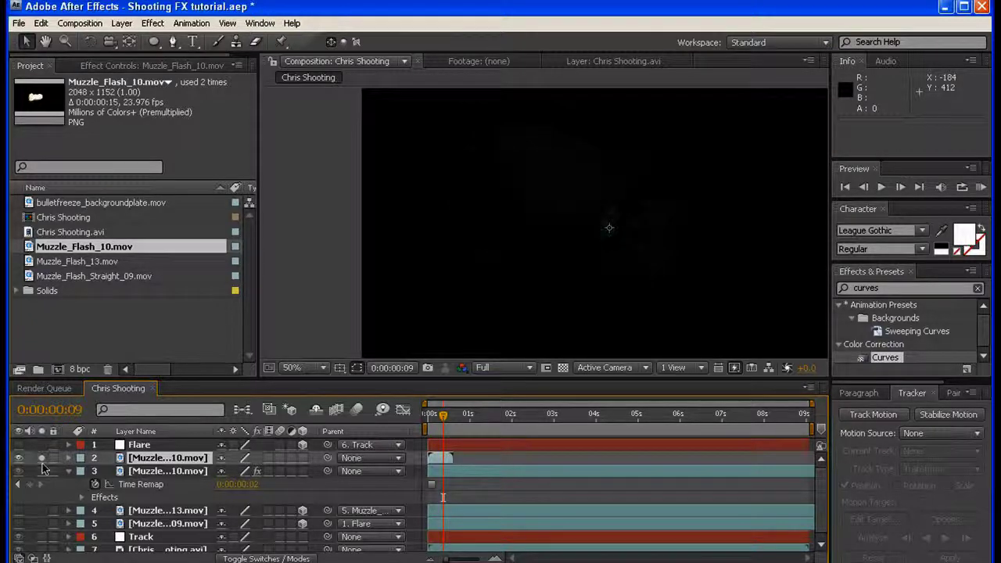
# - At 0:00:00:06, apply Curves to the new Muzzle_Flash_10 layer and raise its Alpha curve steeply
pyautogui.moveTo(438, 419); pyautogui.dragTo(470, 417)
pyautogui.press('=')
pyautogui.press('=')
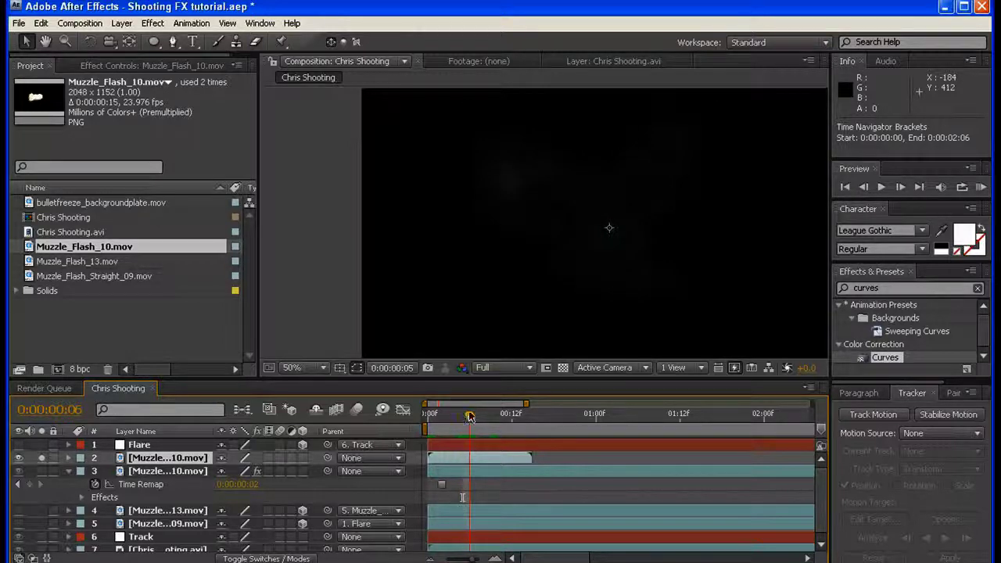
pyautogui.moveTo(885, 358); pyautogui.dragTo(509, 458)
pyautogui.click(148, 121)
pyautogui.click(149, 172)
pyautogui.moveTo(109, 215); pyautogui.dragTo(89, 163)
# - Freeze the upper Muzzle_Flash_10 layer at 0:00:00:03 and extend it to the end of the composition
pyautogui.moveTo(470, 416); pyautogui.dragTo(450, 418)
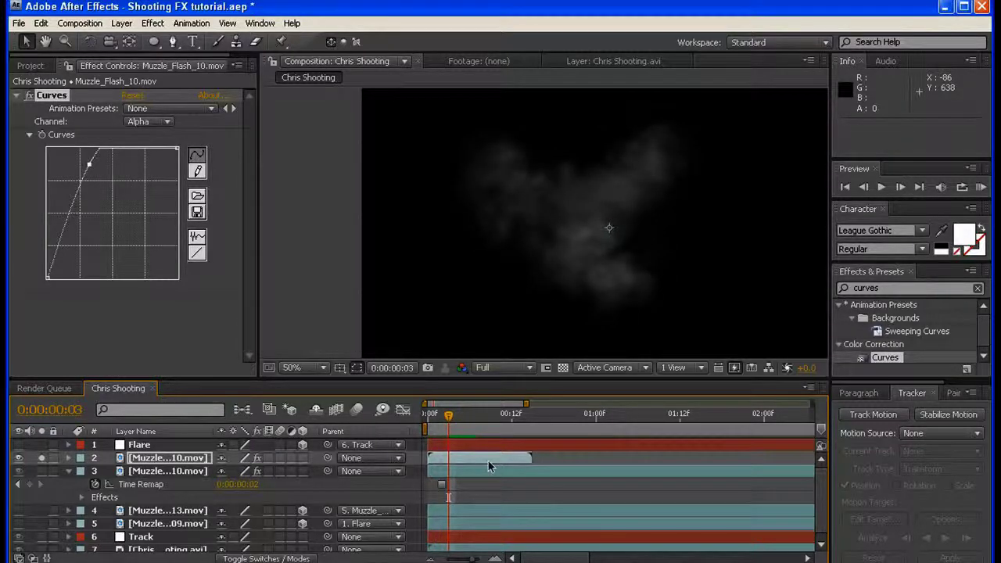
pyautogui.click(121, 22)
pyautogui.moveTo(188, 174)
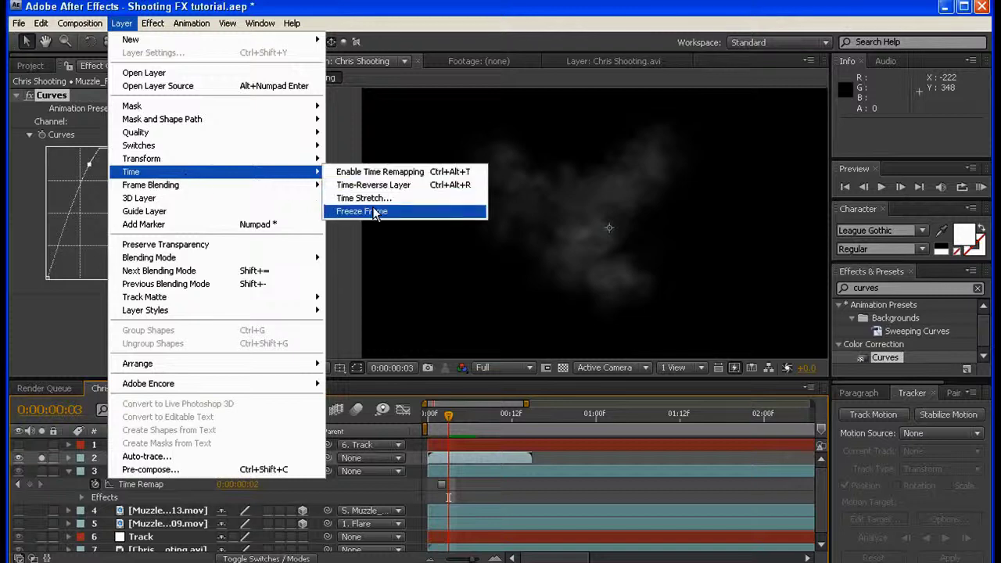
pyautogui.click(376, 212)
pyautogui.moveTo(531, 457); pyautogui.dragTo(819, 478)
pyautogui.moveTo(711, 406); pyautogui.dragTo(401, 421)
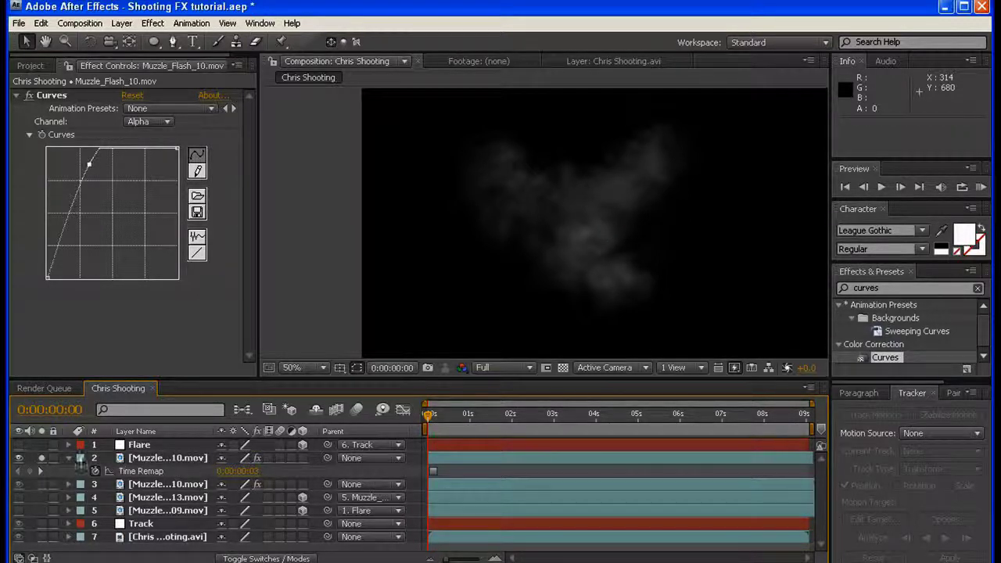
# - Solo both smoke layers, rotate the upper one to 163°, and move it to about 496, 282 over the other
pyautogui.click(68, 457)
pyautogui.click(42, 471)
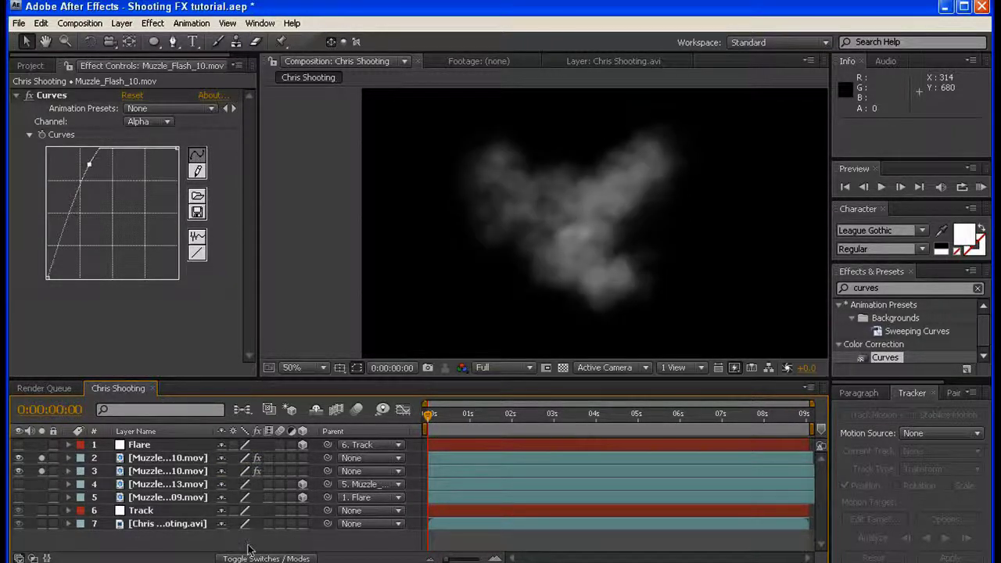
pyautogui.click(141, 460)
pyautogui.press('r')
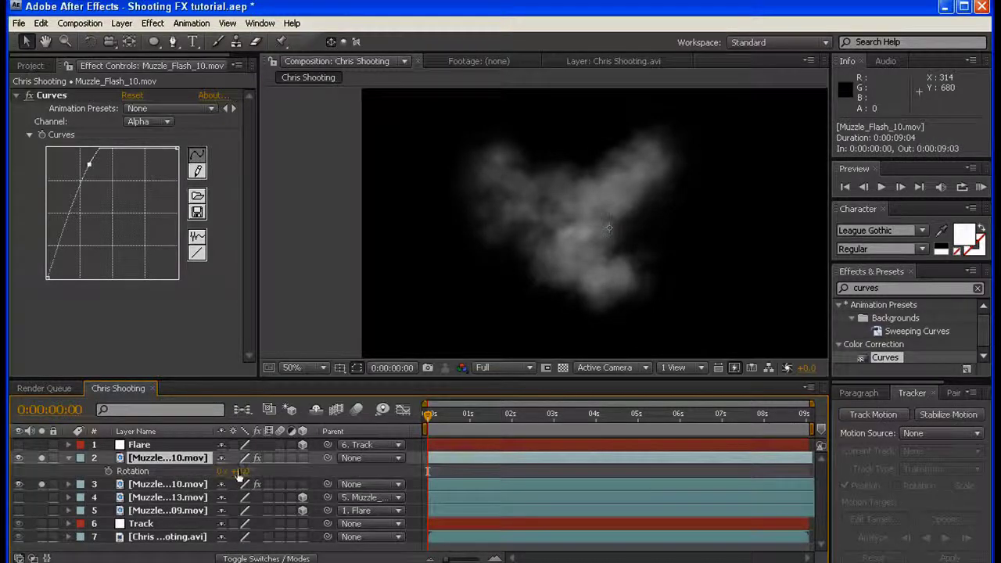
pyautogui.moveTo(243, 471); pyautogui.dragTo(287, 467)
pyautogui.moveTo(588, 252)
pyautogui.mouseDown()
pyautogui.moveTo(585, 232)
pyautogui.moveTo(573, 240)
pyautogui.mouseUp()
pyautogui.moveTo(241, 472); pyautogui.dragTo(581, 219)
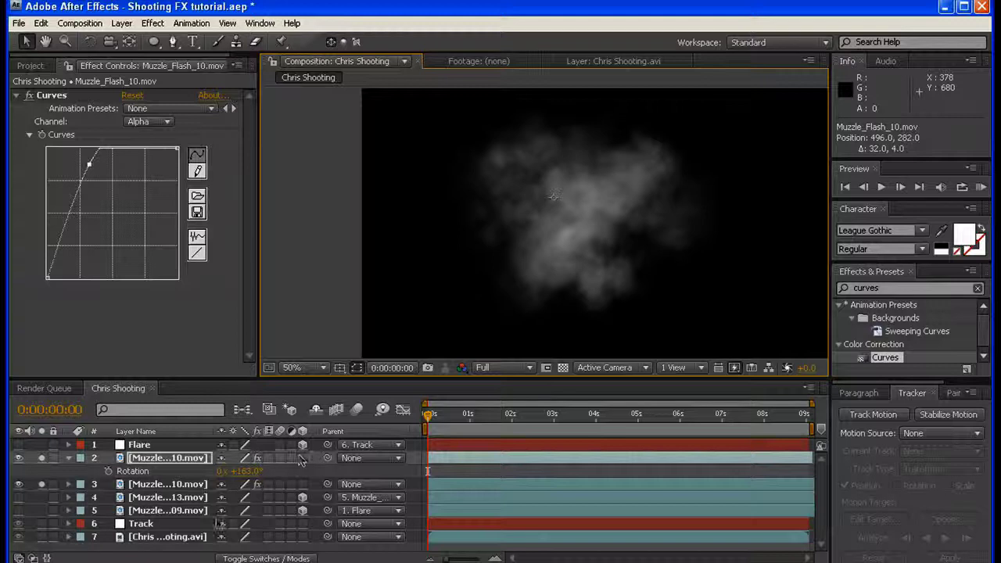
# - Move both smoke layers above the Flare null and create a new null object named Smoke
pyautogui.moveTo(164, 484); pyautogui.dragTo(170, 444)
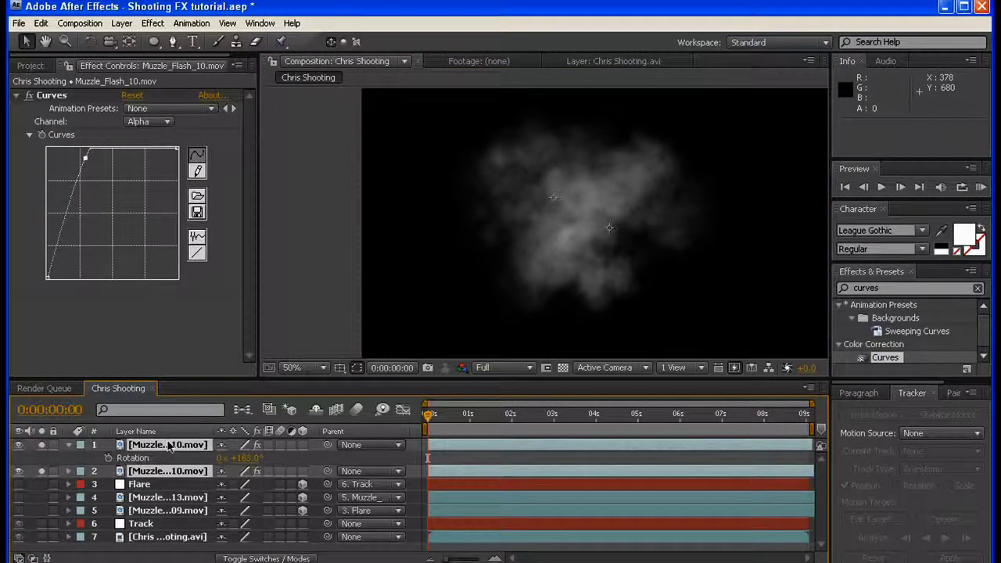
pyautogui.rightClick(110, 496)
pyautogui.moveTo(126, 499)
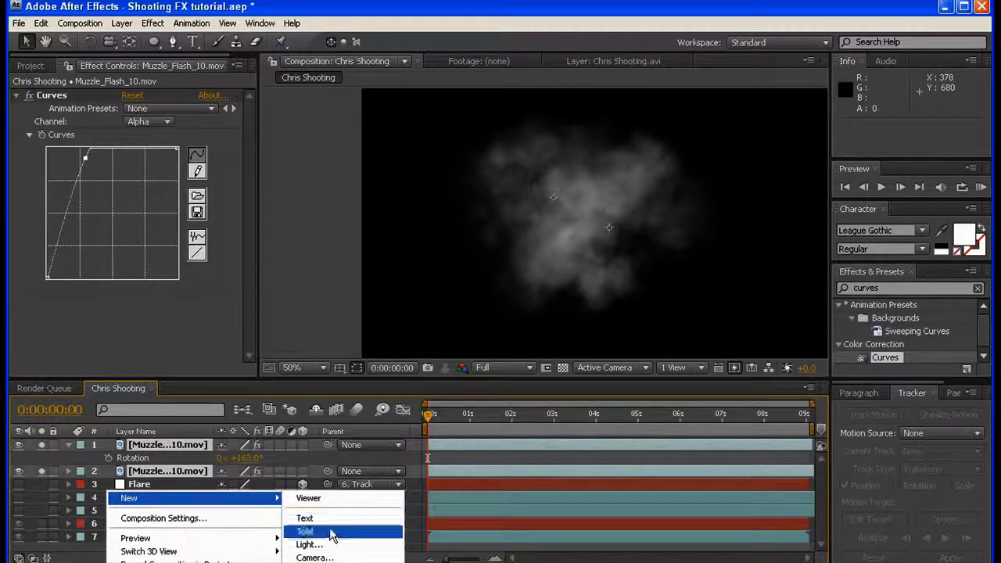
pyautogui.click(314, 562)
pyautogui.press('Return')
pyautogui.write('Smoke')
pyautogui.press('Return')
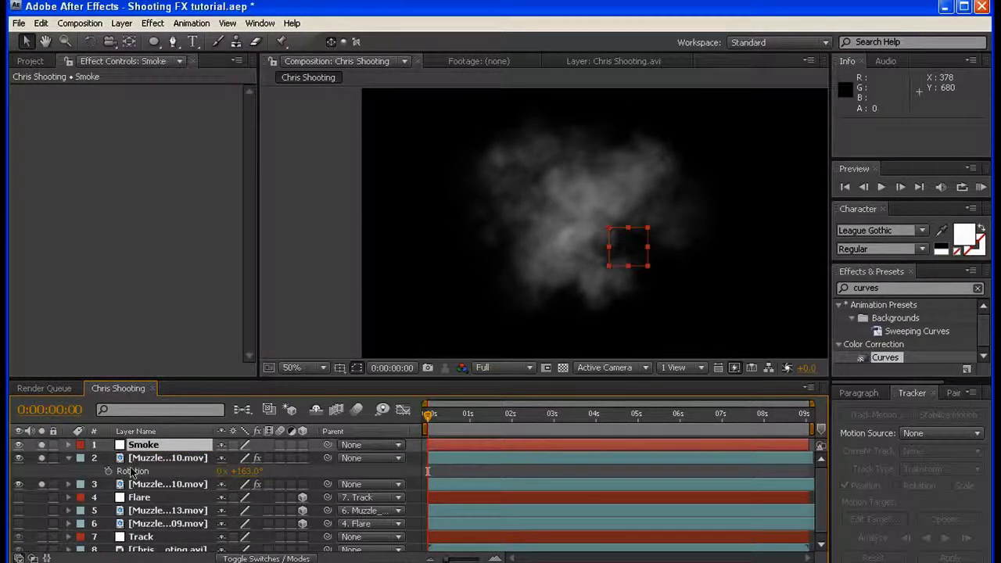
# - Try to parent the lower smoke layer to the upper one and the upper one to the Smoke null, and undo it
pyautogui.click(157, 458)
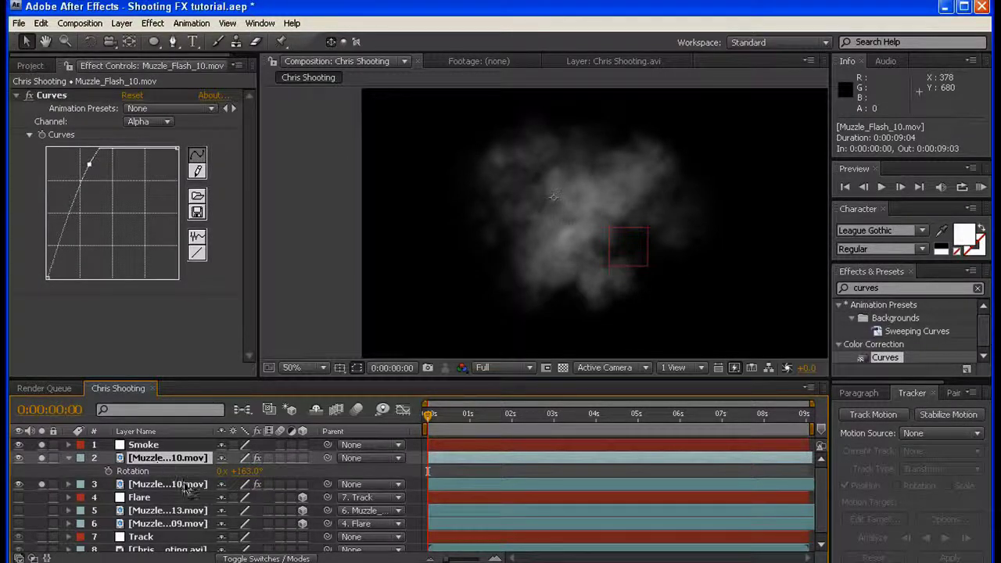
pyautogui.click(186, 485)
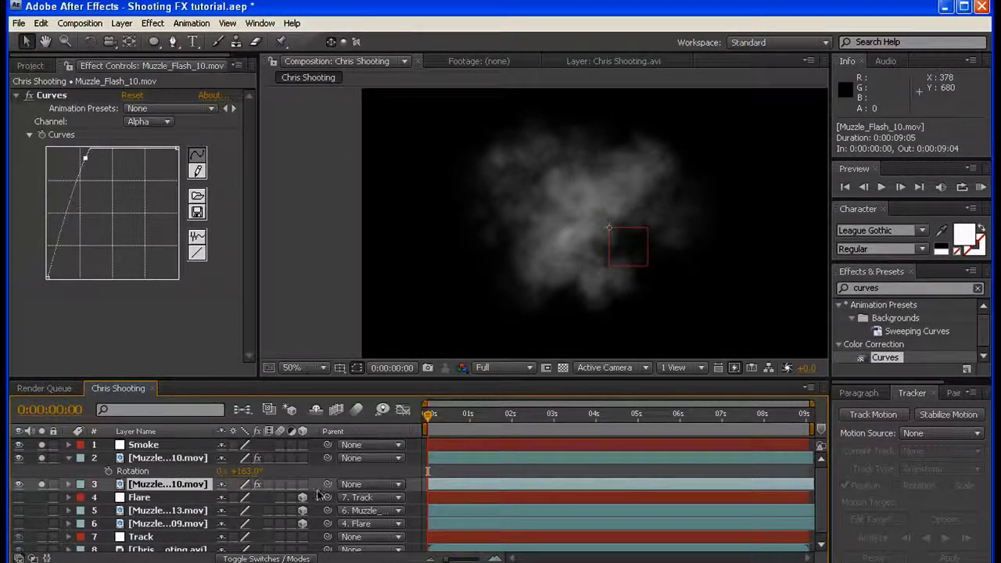
pyautogui.moveTo(327, 485); pyautogui.dragTo(180, 446)
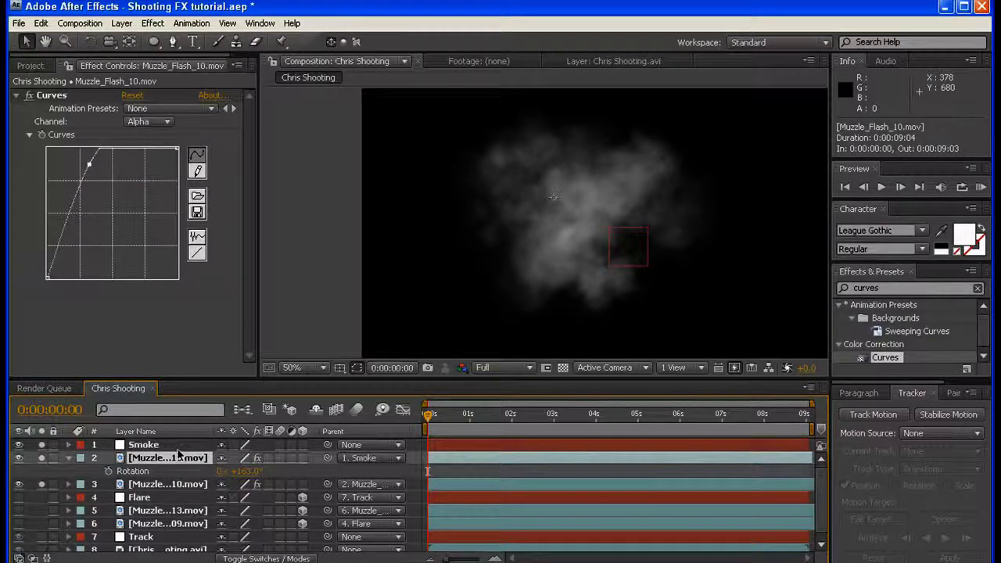
pyautogui.hotkey('ctrl', 'z')
pyautogui.hotkey('ctrl', 'z')
# - Move the Smoke null to about 504, 292 in the middle of the smoke and center its anchor point within its square
pyautogui.click(151, 447)
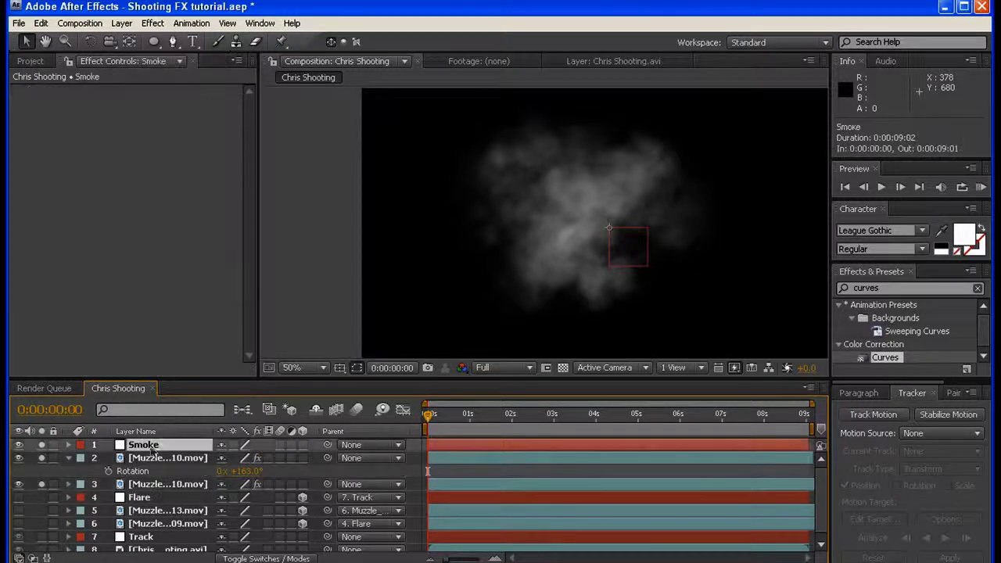
pyautogui.moveTo(619, 273); pyautogui.dragTo(566, 246)
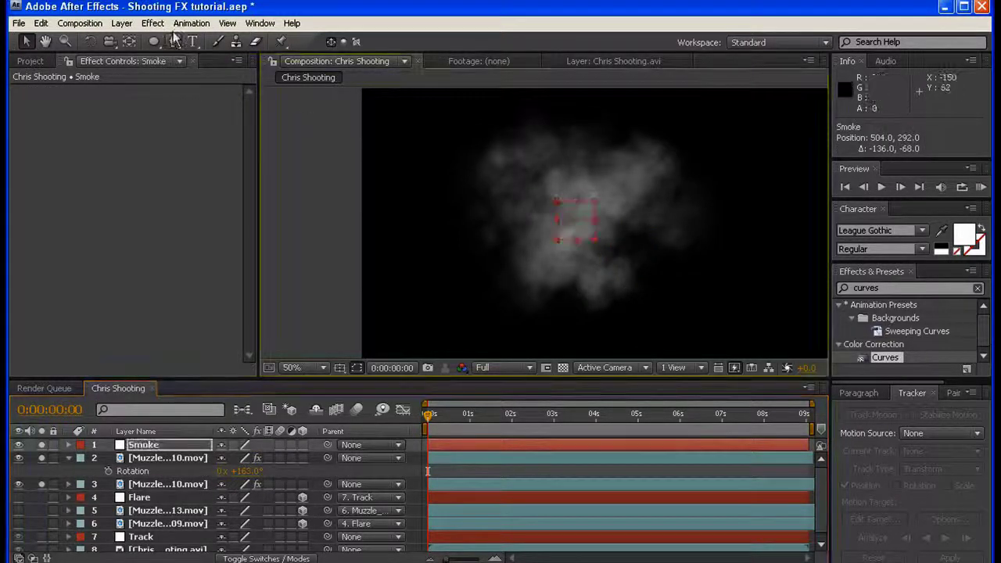
pyautogui.click(130, 42)
pyautogui.moveTo(556, 202); pyautogui.dragTo(578, 224)
pyautogui.press('v')
# - Parent the lower smoke layer to the upper one and the upper one to the Smoke null, and make all three 3D
pyautogui.click(204, 459)
pyautogui.click(197, 485)
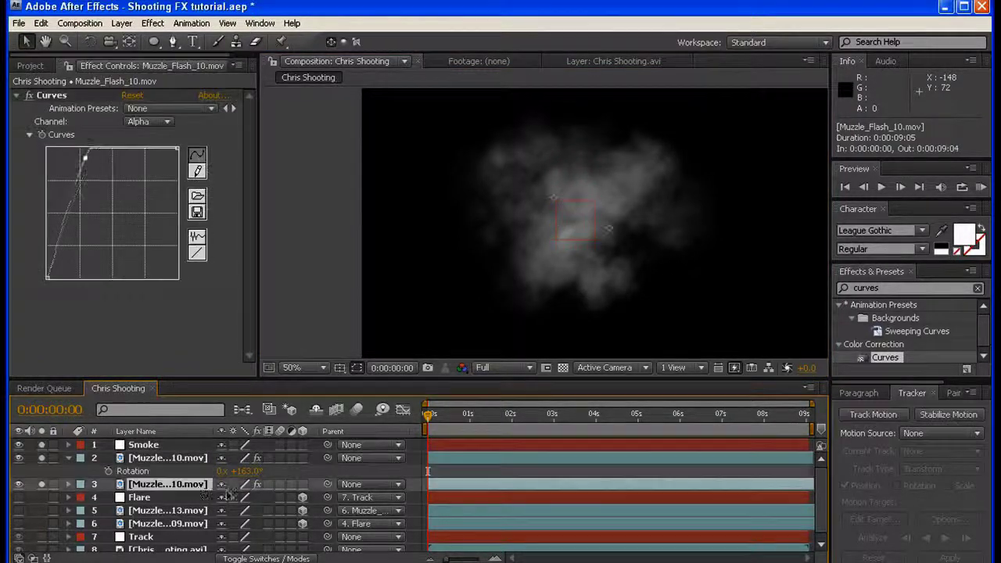
pyautogui.moveTo(327, 484); pyautogui.dragTo(194, 460)
pyautogui.moveTo(327, 458); pyautogui.dragTo(178, 445)
pyautogui.click(181, 445)
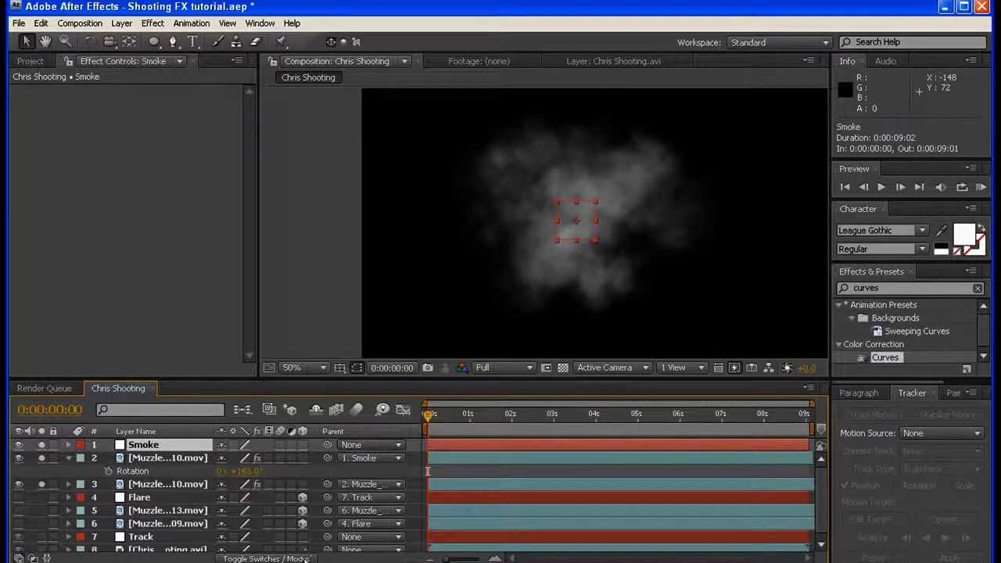
pyautogui.click(303, 458)
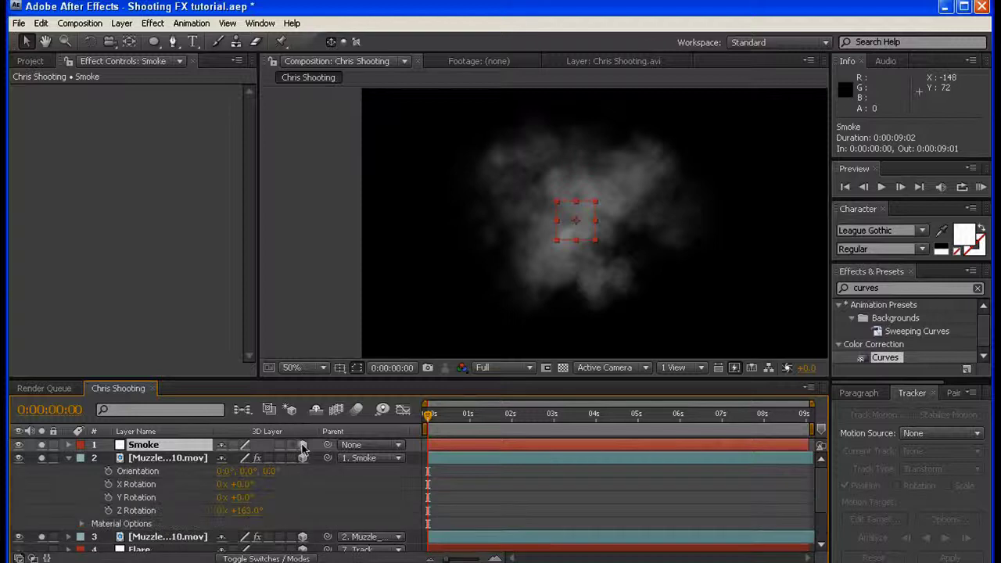
pyautogui.click(276, 494)
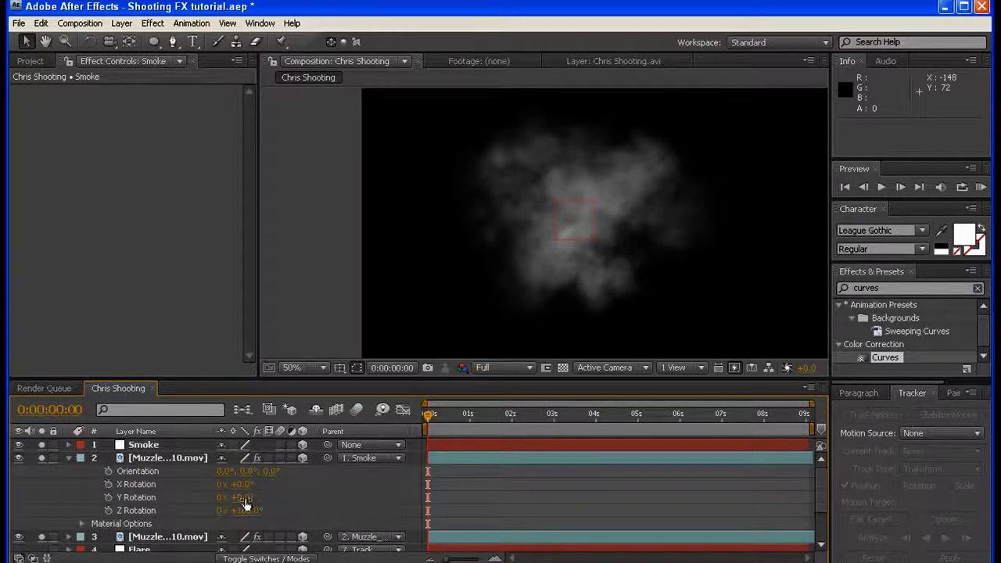
# - Try changing the upper smoke layer's Y Rotation and undo the change
pyautogui.click(209, 499)
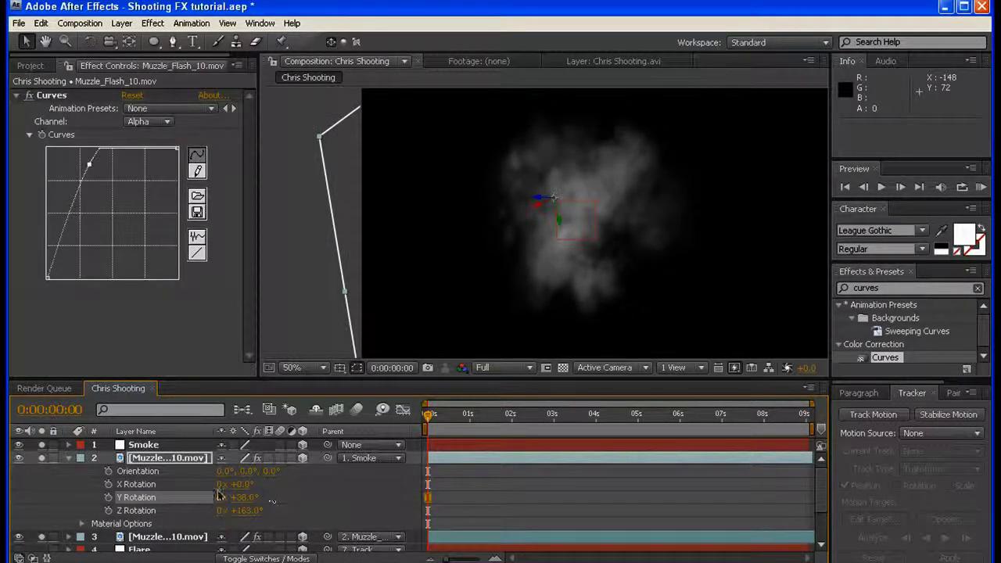
pyautogui.moveTo(231, 497); pyautogui.dragTo(266, 499)
pyautogui.hotkey('ctrl', 'z')
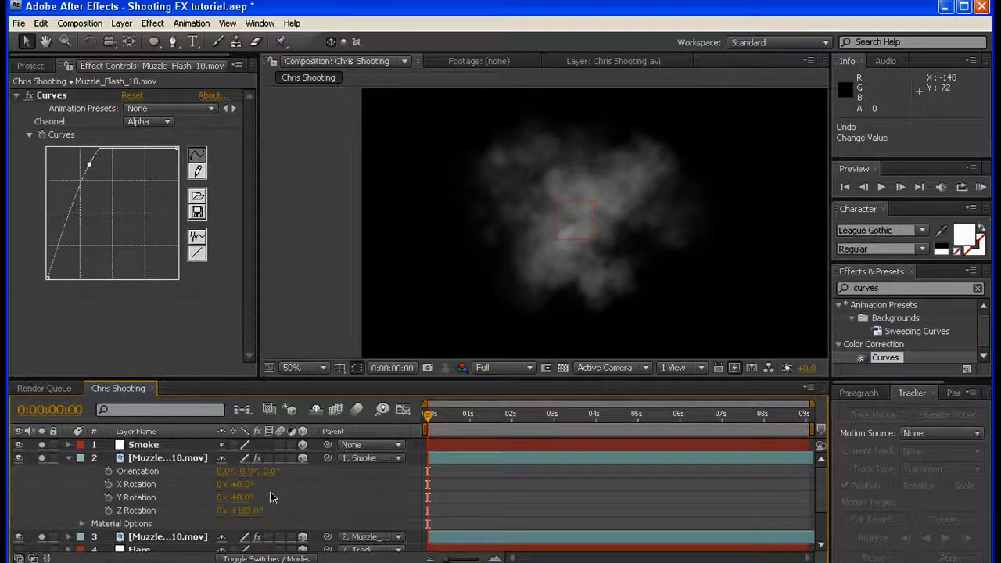
# - Reveal the lower smoke layer's rotation properties and set its Y Rotation to 15°, undoing the steeper trial turn
pyautogui.click(195, 536)
pyautogui.press('r')
pyautogui.scroll(-3, 199, 532)
pyautogui.scroll(1, 228, 518)
pyautogui.moveTo(242, 520); pyautogui.dragTo(253, 520)
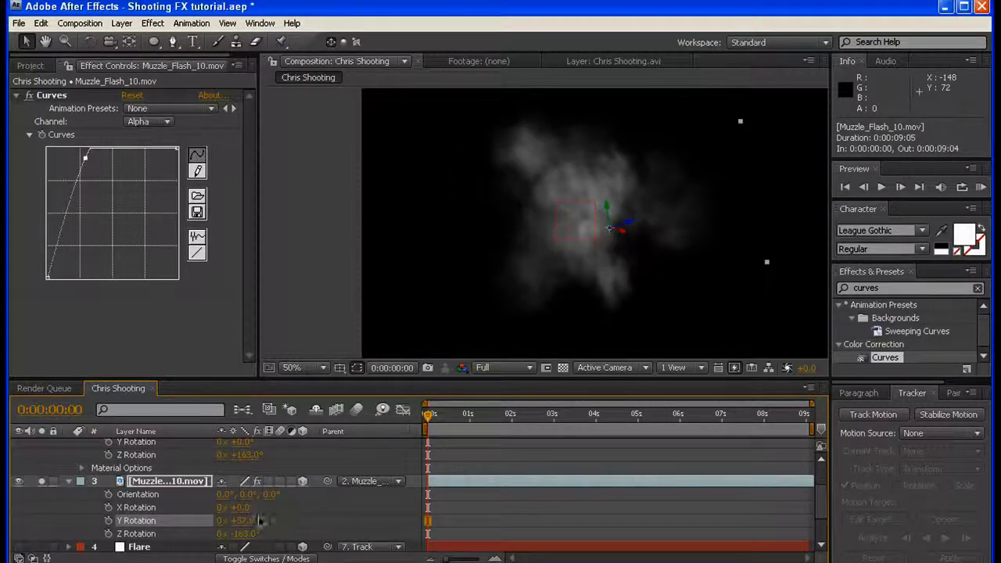
pyautogui.moveTo(254, 519); pyautogui.dragTo(268, 522)
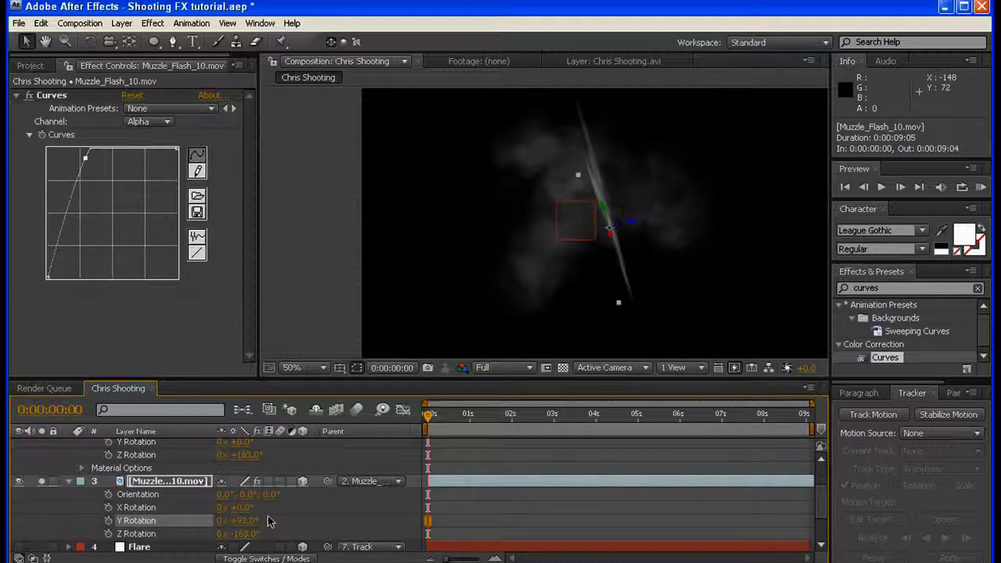
pyautogui.hotkey('ctrl', 'z')
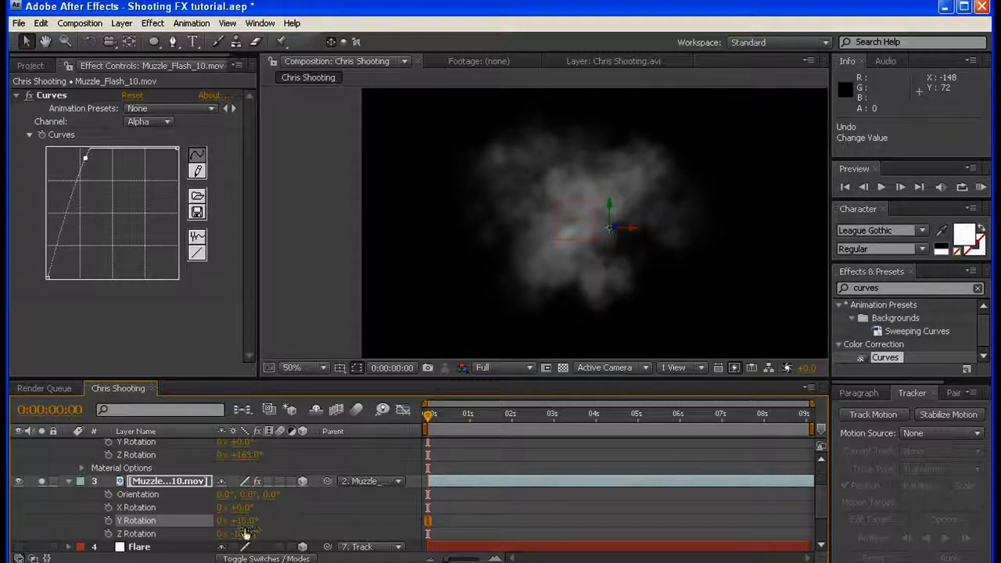
# - Try different Z and X Rotation values on the lower smoke layer, undoing each change
pyautogui.moveTo(248, 534); pyautogui.dragTo(278, 536)
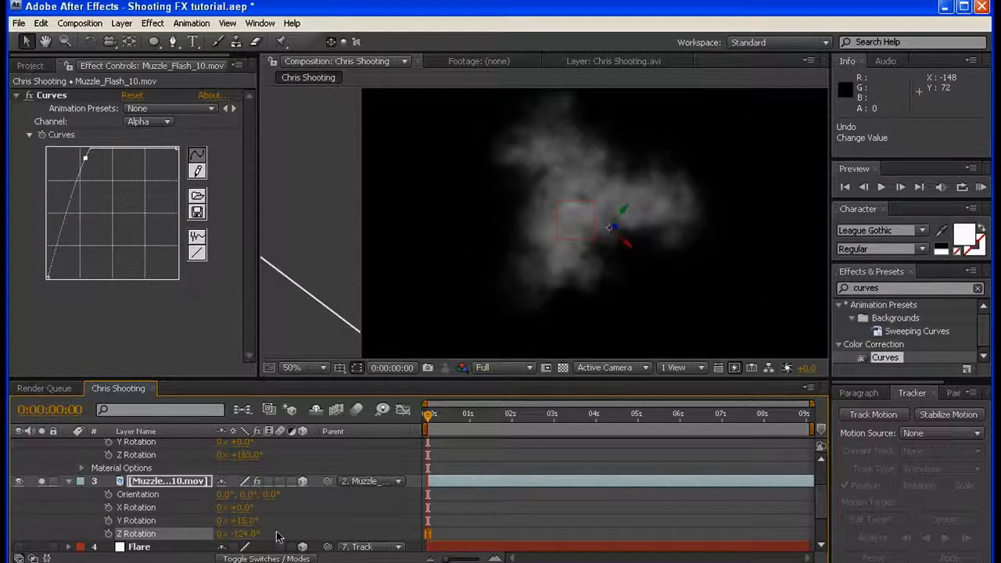
pyautogui.hotkey('ctrl', 'z')
pyautogui.moveTo(241, 508); pyautogui.dragTo(263, 505)
pyautogui.hotkey('ctrl', 'z')
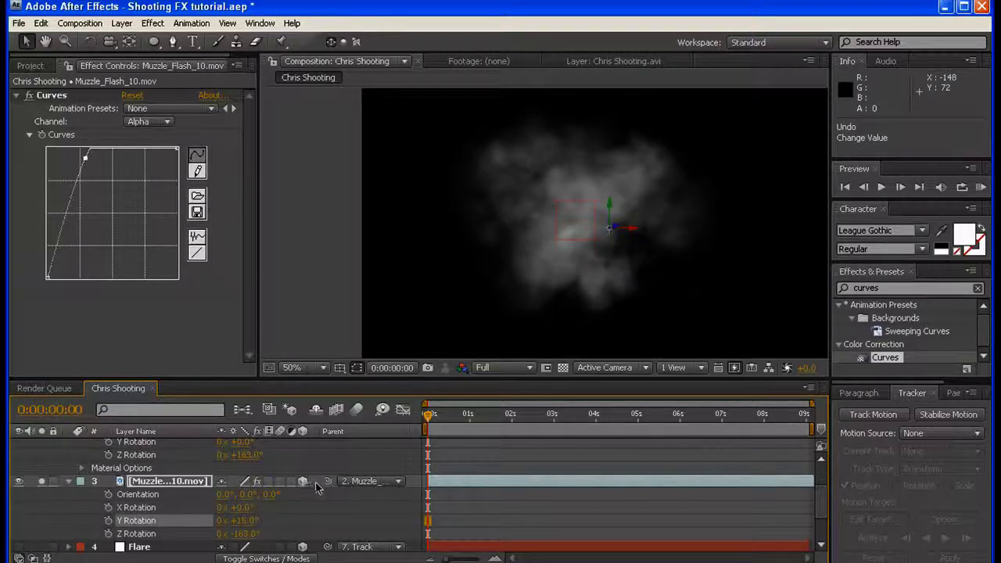
# - Turn off 3D for the lower smoke layer and reset its transform properties to their defaults
pyautogui.click(303, 482)
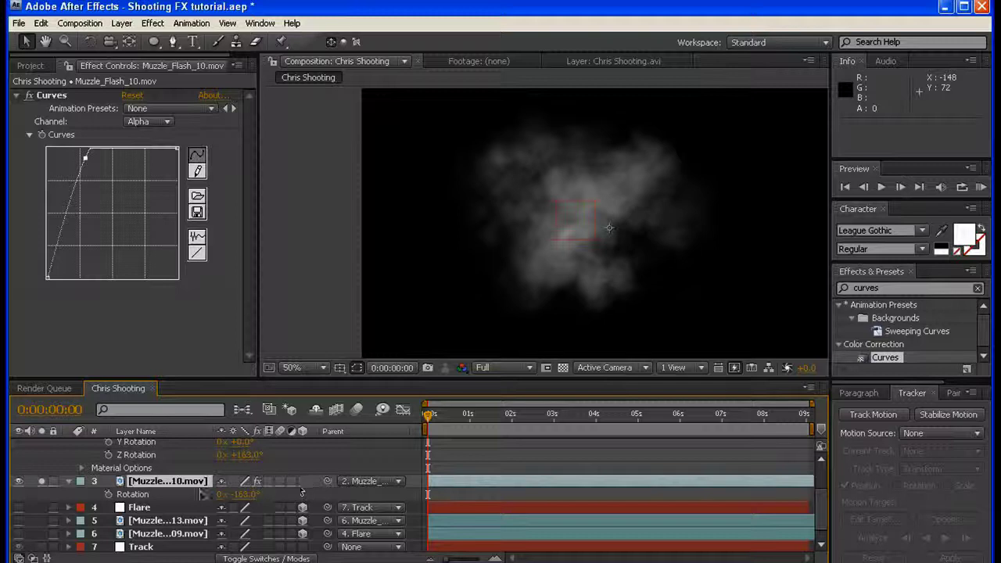
pyautogui.click(166, 493)
pyautogui.click(69, 481)
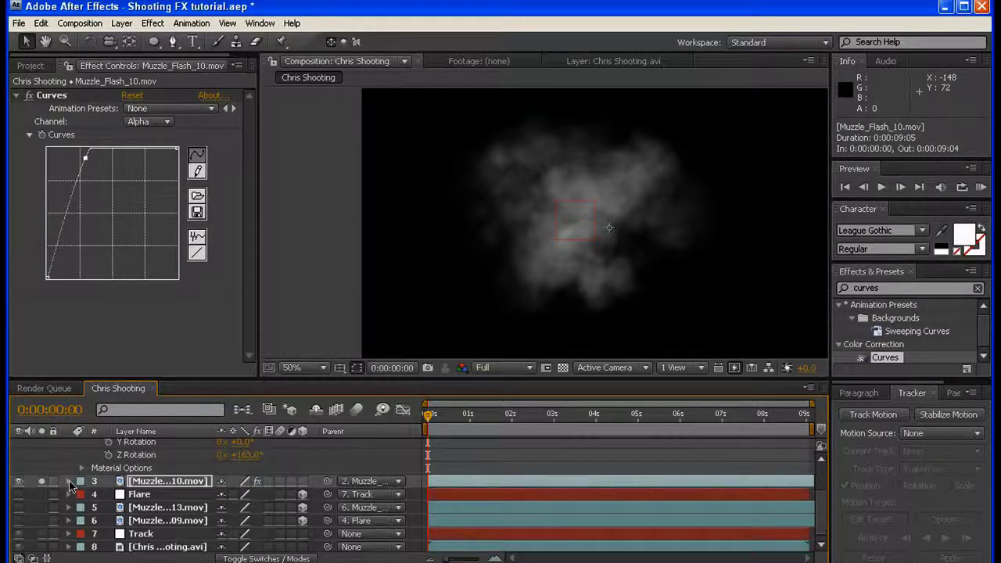
pyautogui.click(69, 481)
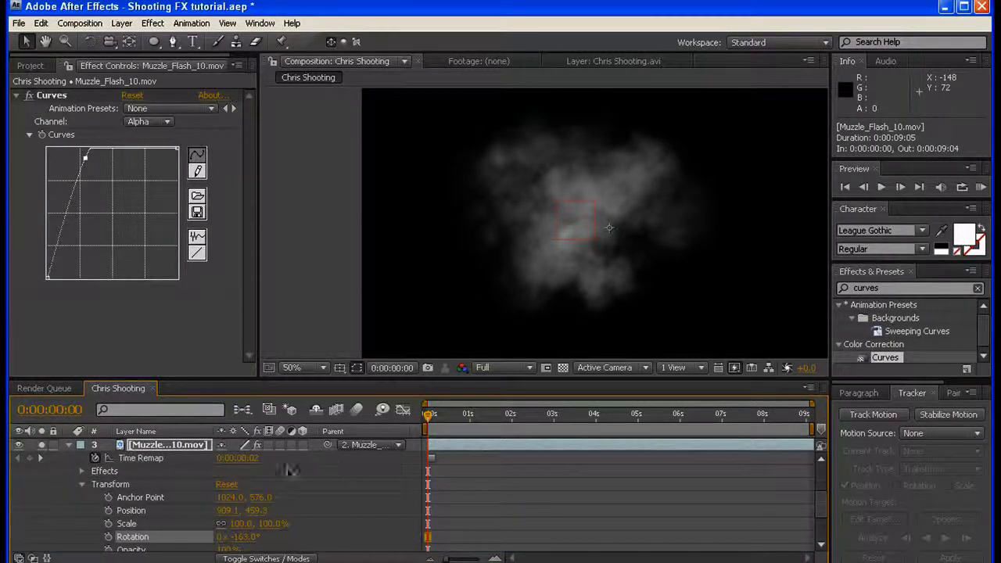
pyautogui.scroll(1, 309, 470)
pyautogui.click(82, 523)
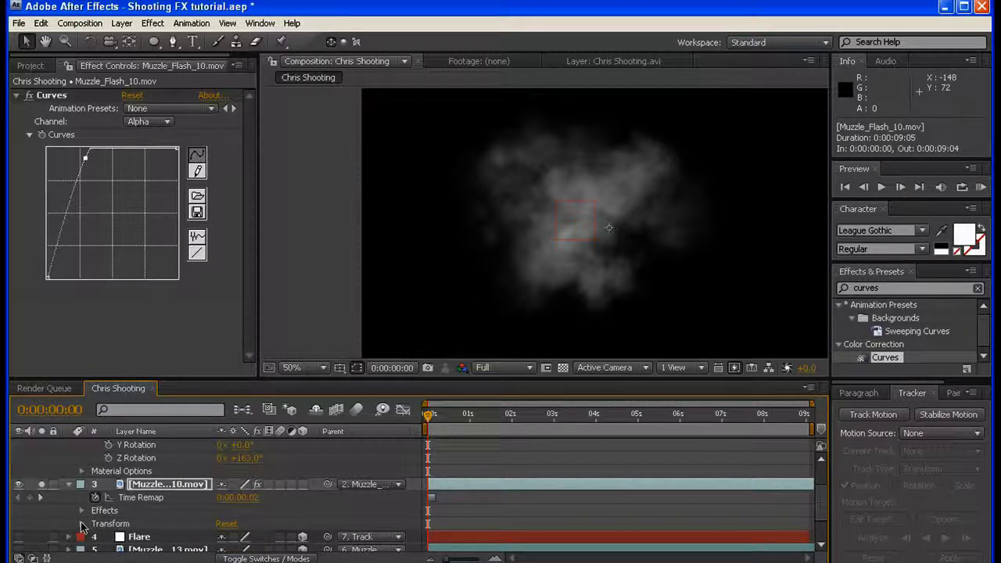
pyautogui.click(82, 523)
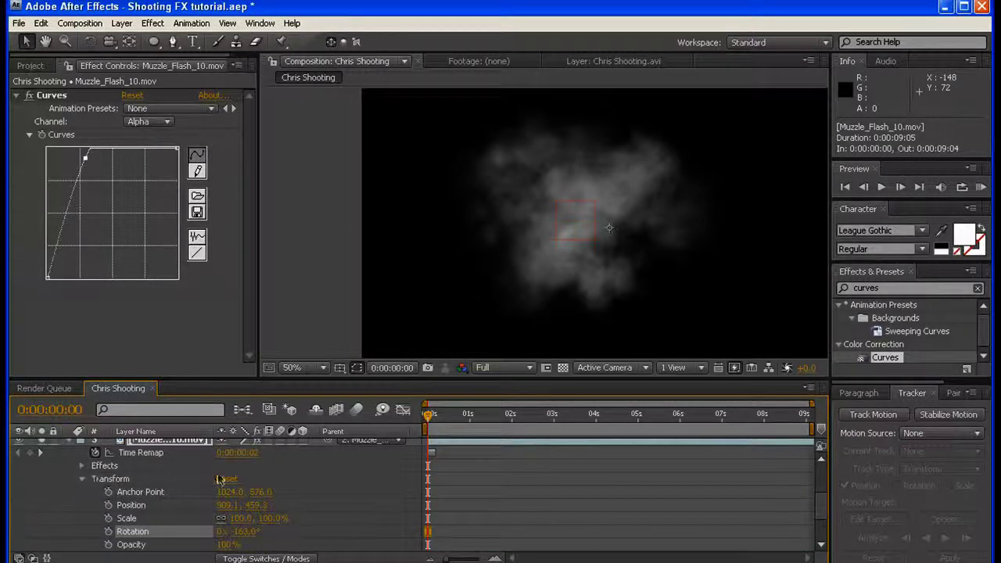
pyautogui.click(226, 479)
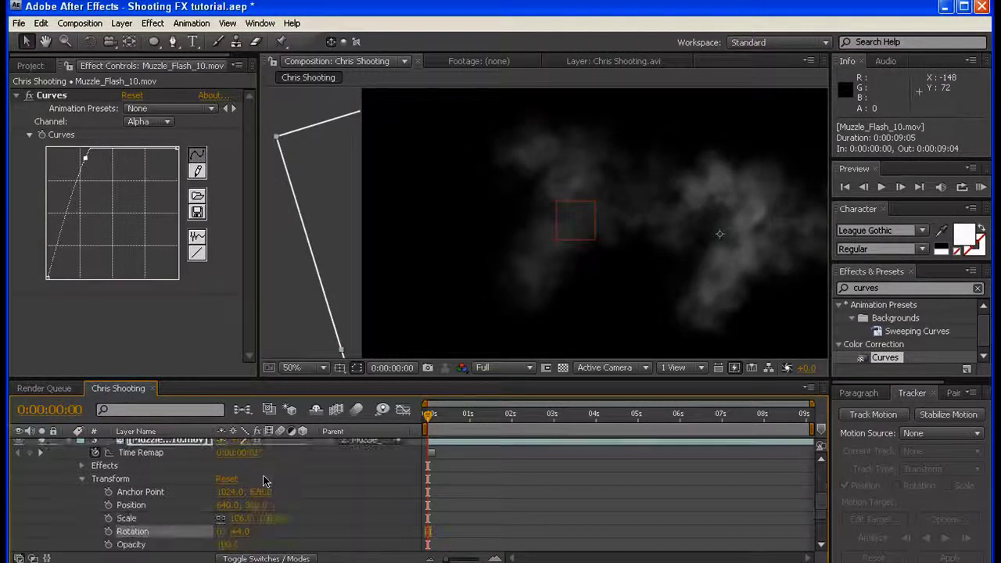
# - Make the lower smoke layer 3D, set its Z Rotation to 100° and position it over the upper smoke at about 924, 568, 0
pyautogui.click(304, 441)
pyautogui.moveTo(767, 269); pyautogui.dragTo(577, 257)
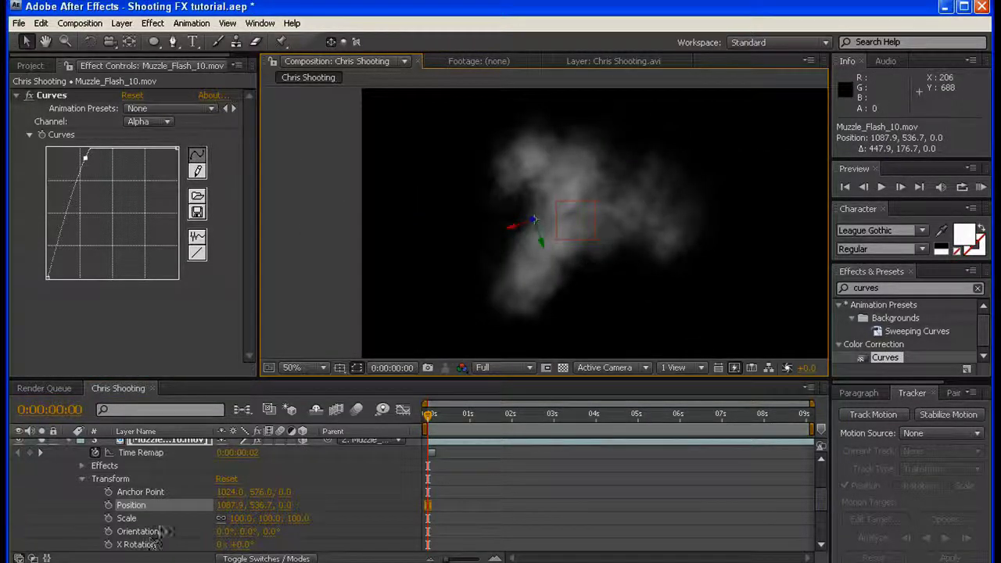
pyautogui.press('r')
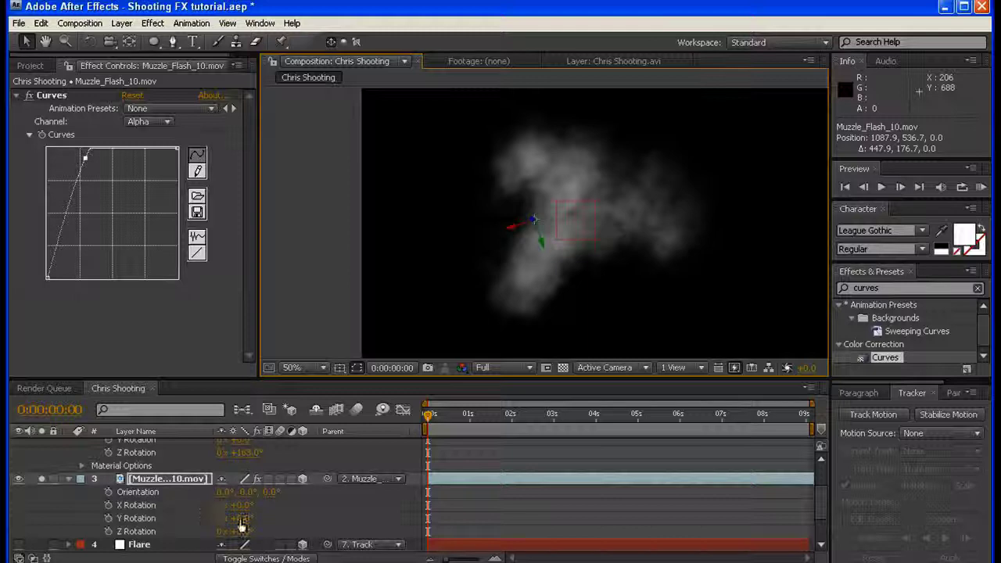
pyautogui.moveTo(239, 533); pyautogui.dragTo(292, 530)
pyautogui.moveTo(492, 280); pyautogui.dragTo(609, 254)
# - Re-parent the lower smoke layer to the upper one, and try a Y Rotation change on the upper layer, undoing the rotation
pyautogui.scroll(1, 236, 494)
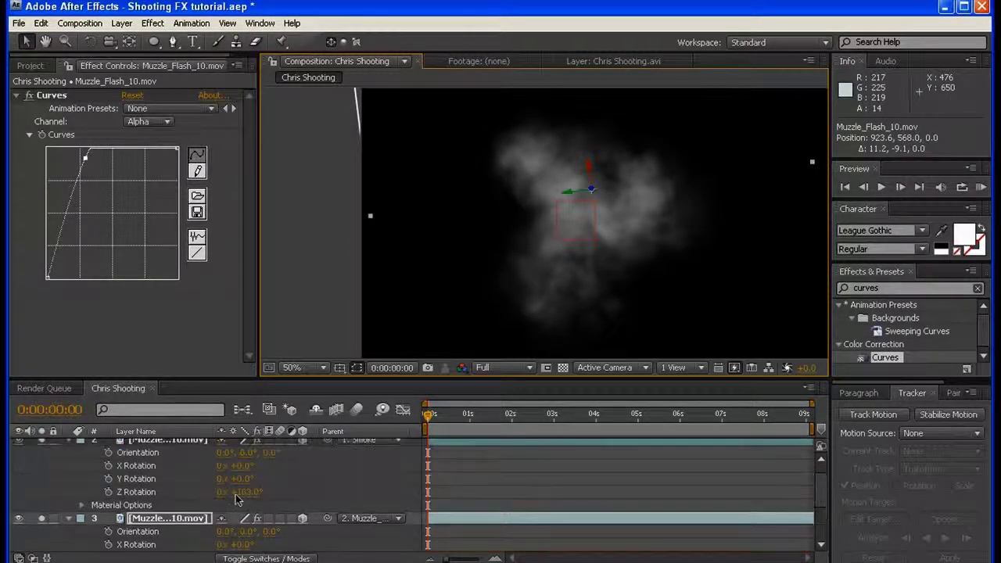
pyautogui.moveTo(327, 519); pyautogui.dragTo(196, 458)
pyautogui.moveTo(298, 534); pyautogui.dragTo(192, 461)
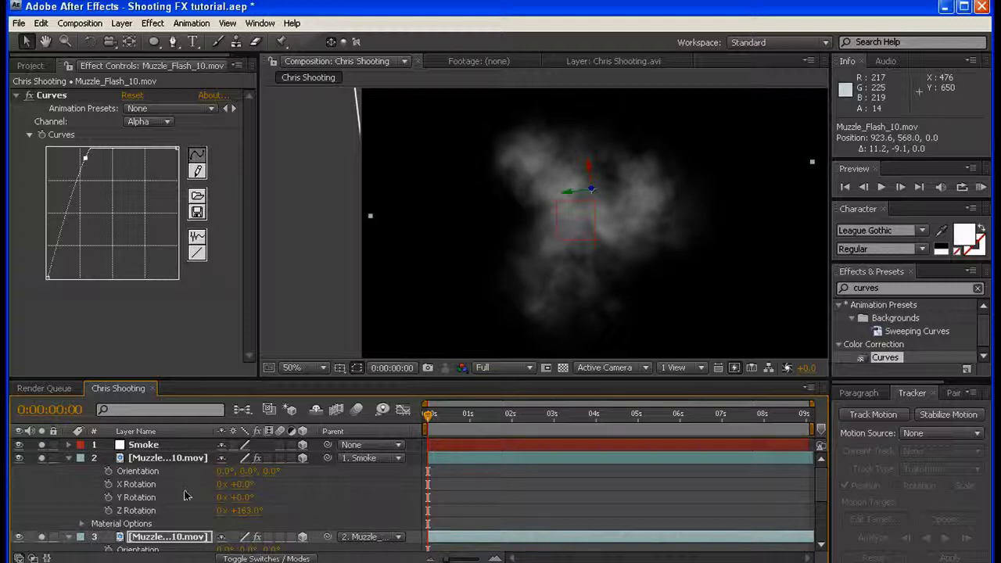
pyautogui.moveTo(247, 498)
pyautogui.mouseDown()
pyautogui.moveTo(262, 499)
pyautogui.moveTo(243, 503)
pyautogui.mouseUp()
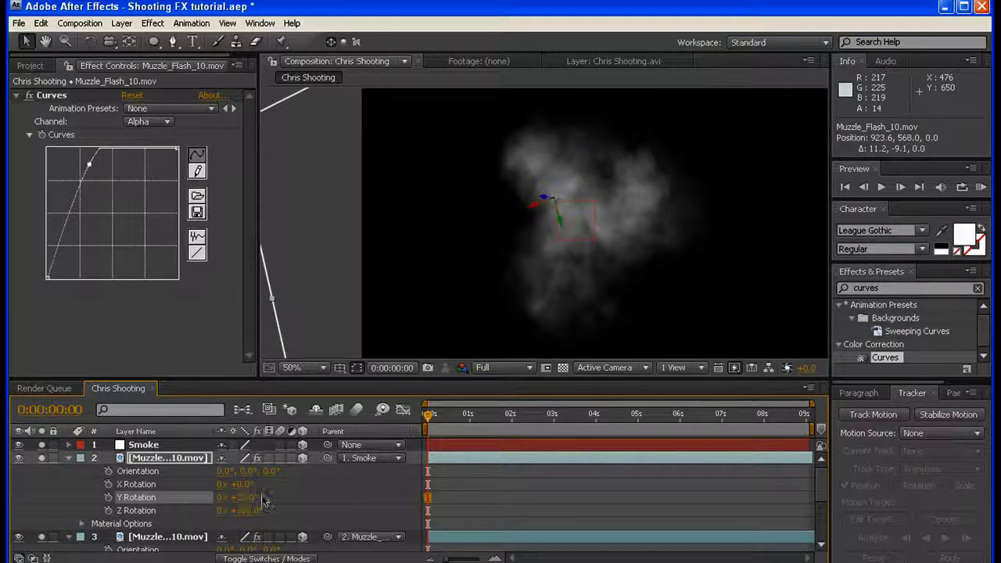
pyautogui.hotkey('ctrl', 'z')
# - Try turning the lower smoke layer steeply around its Y axis to 83°, and undo the rotation and the parenting
pyautogui.scroll(-1, 266, 516)
pyautogui.moveTo(245, 538); pyautogui.dragTo(268, 538)
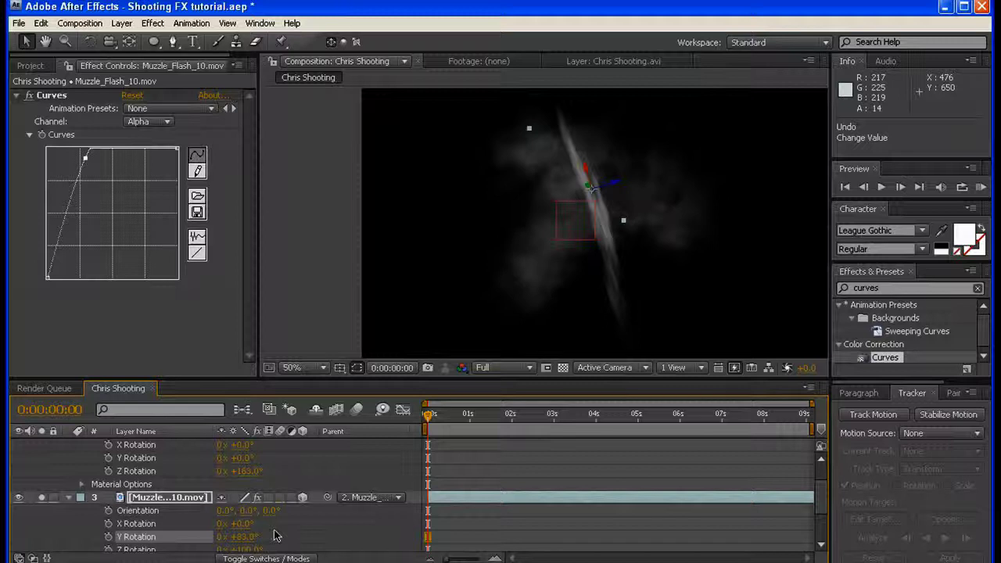
pyautogui.hotkey('ctrl', 'z')
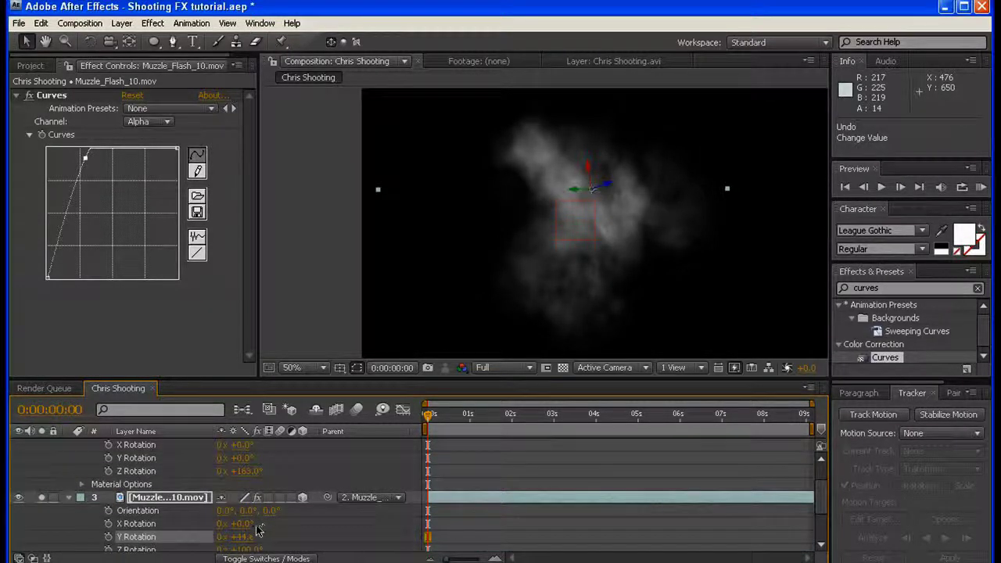
pyautogui.hotkey('ctrl', 'z')
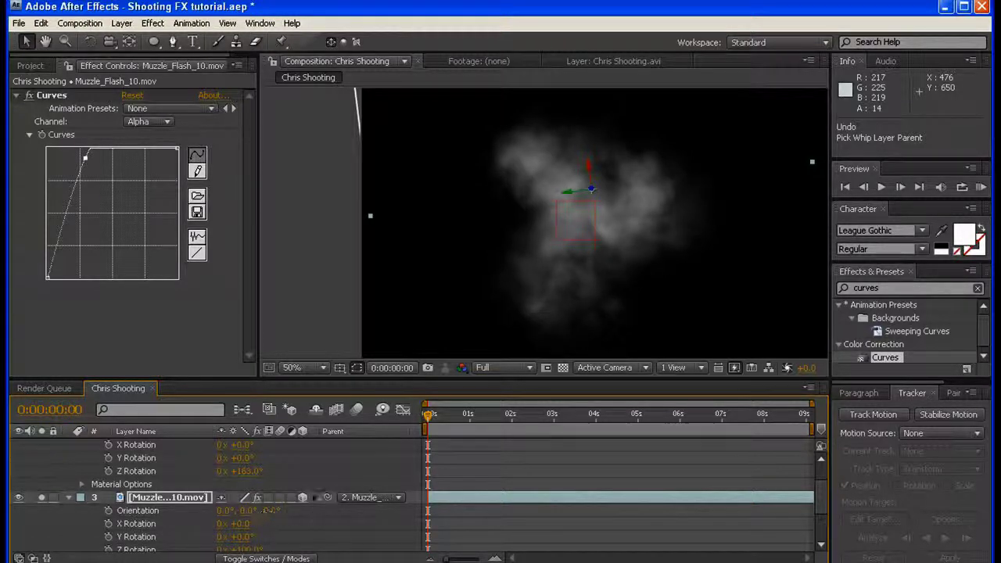
# - Switch the lower smoke layer back to 2D and reset its whole transform again
pyautogui.click(303, 497)
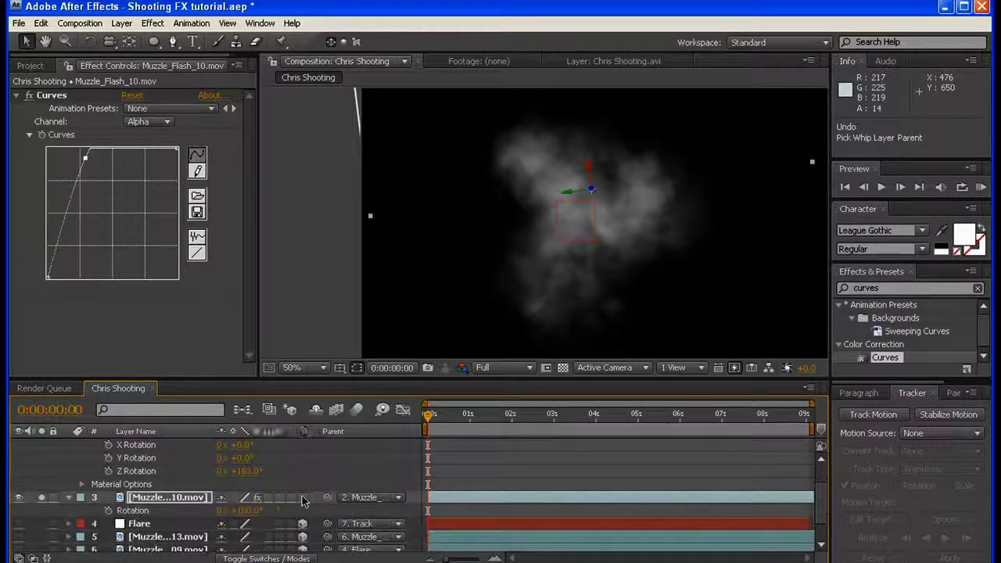
pyautogui.click(69, 498)
pyautogui.click(69, 498)
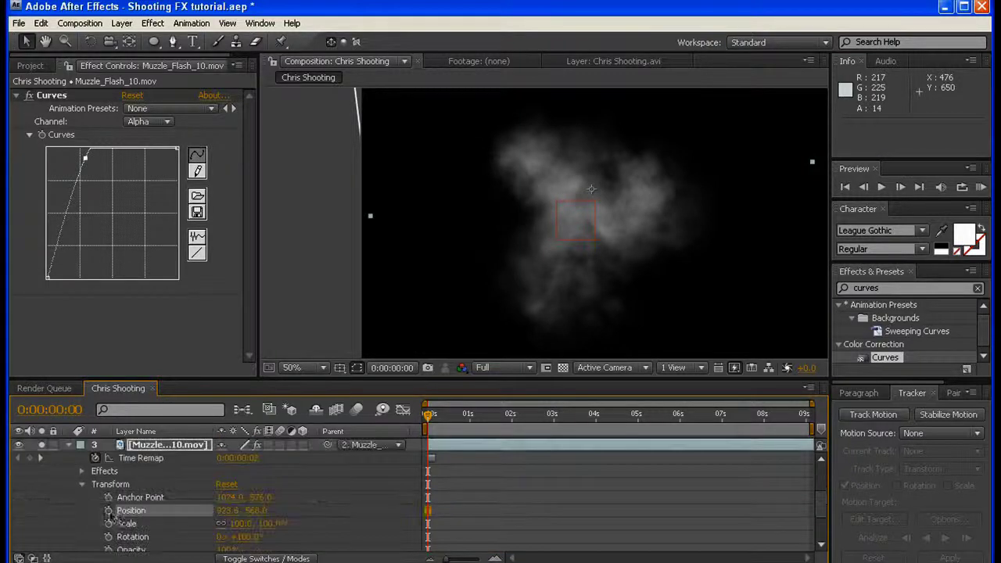
pyautogui.click(83, 484)
pyautogui.click(226, 485)
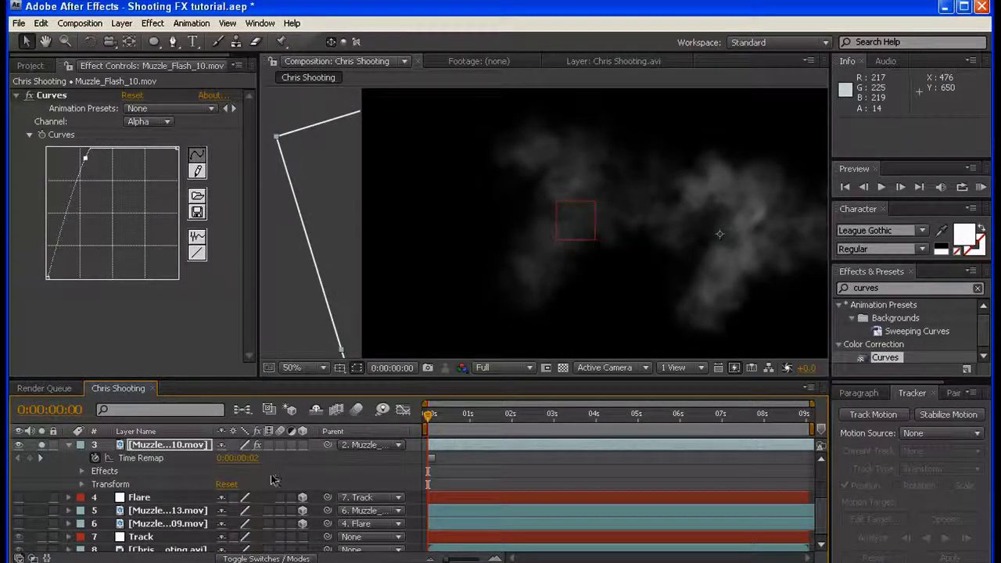
# - Keep the lower smoke layer 2D, reveal its rotation, and move it over the upper smoke to about 1065, 549
pyautogui.click(302, 445)
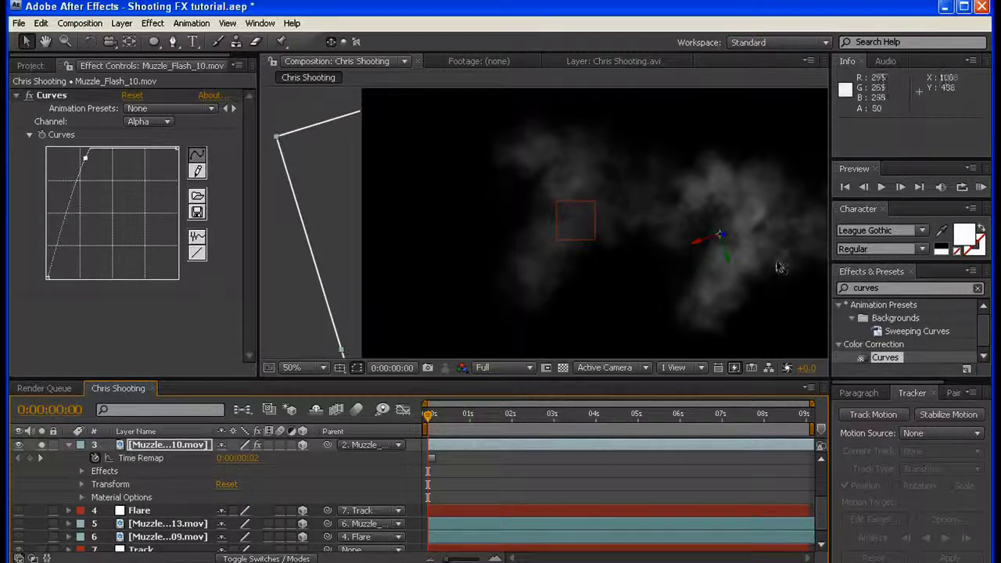
pyautogui.click(303, 445)
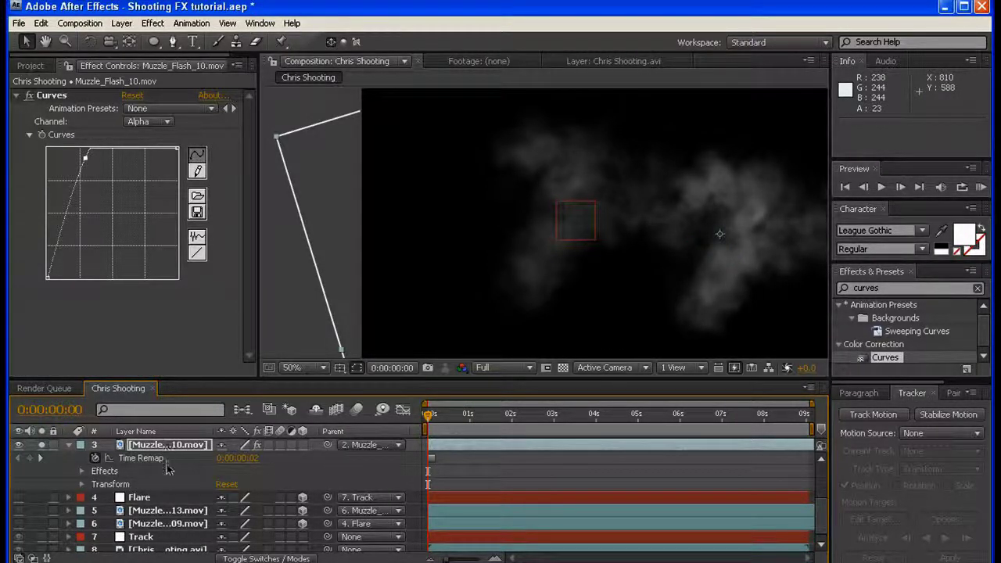
pyautogui.press('r')
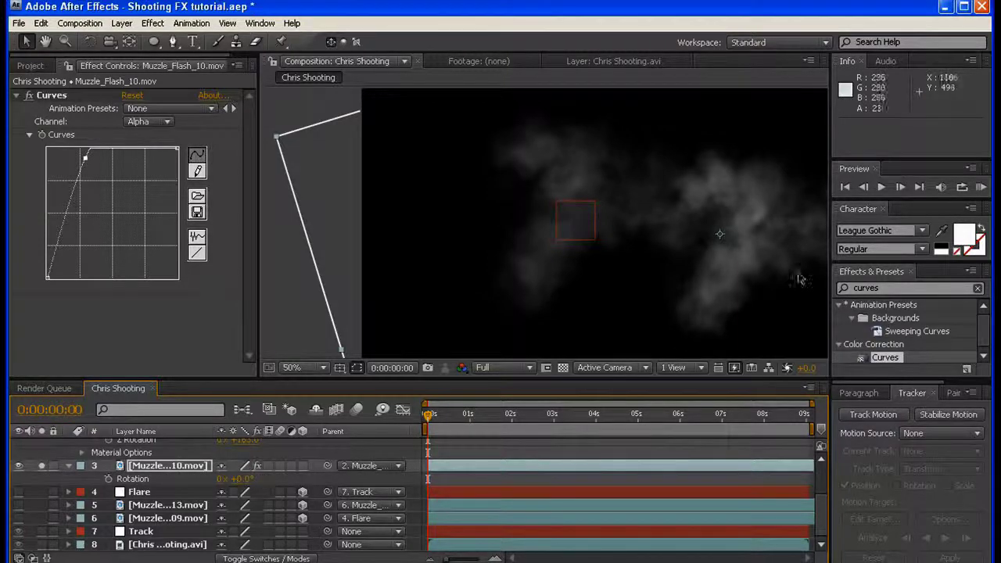
pyautogui.moveTo(756, 291); pyautogui.dragTo(636, 242)
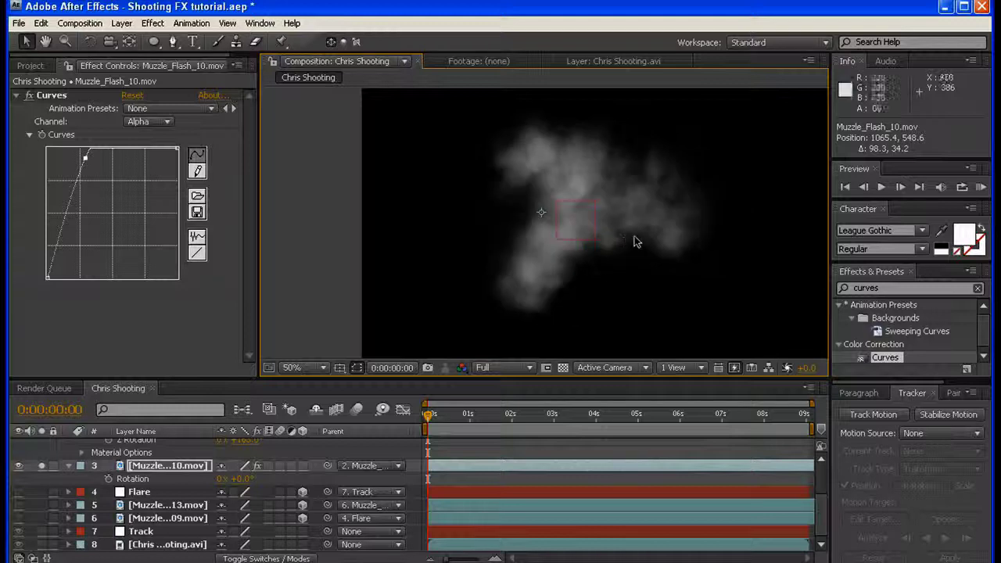
# - Make the lower smoke layer 3D and try X Rotation 81°, Y Rotation 97° and Z Rotation 74° on it
pyautogui.click(303, 466)
pyautogui.moveTo(242, 505); pyautogui.dragTo(278, 506)
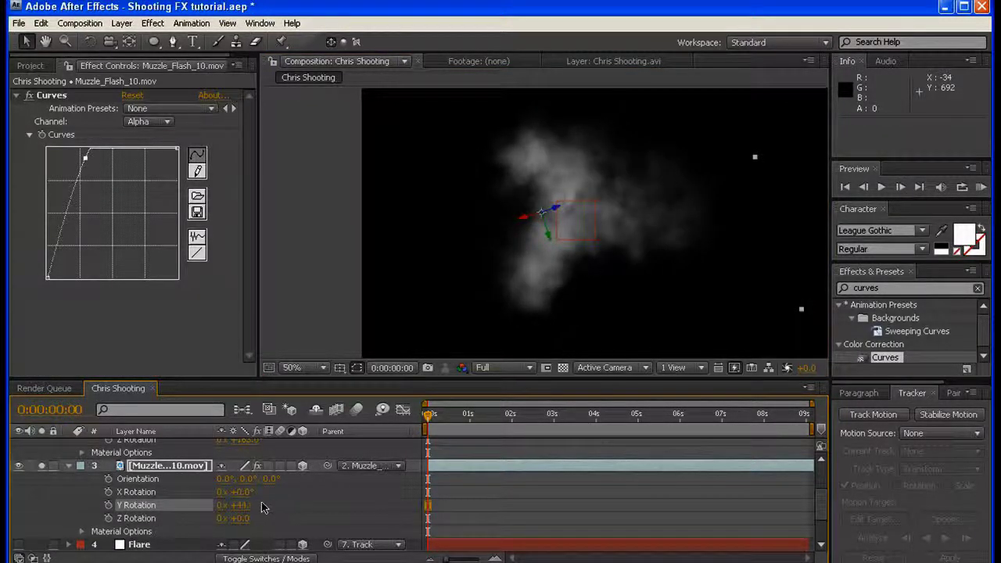
pyautogui.hotkey('ctrl', 'z')
pyautogui.moveTo(243, 519); pyautogui.dragTo(260, 493)
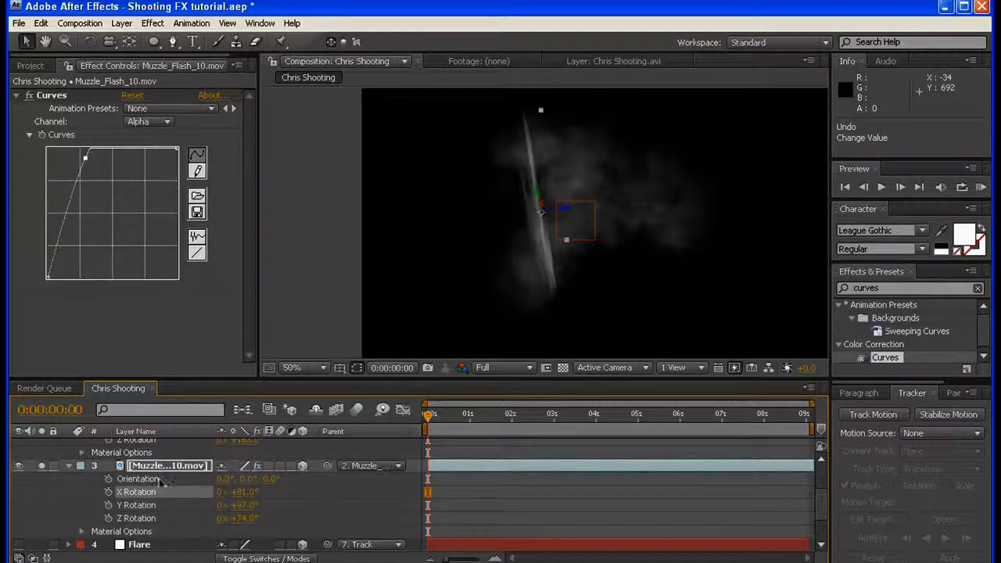
# - Delete the lower smoke layer and replace it with a fresh duplicate of the upper smoke layer
pyautogui.scroll(1, 161, 481)
pyautogui.click(166, 505)
pyautogui.press('Delete')
pyautogui.scroll(2, 167, 505)
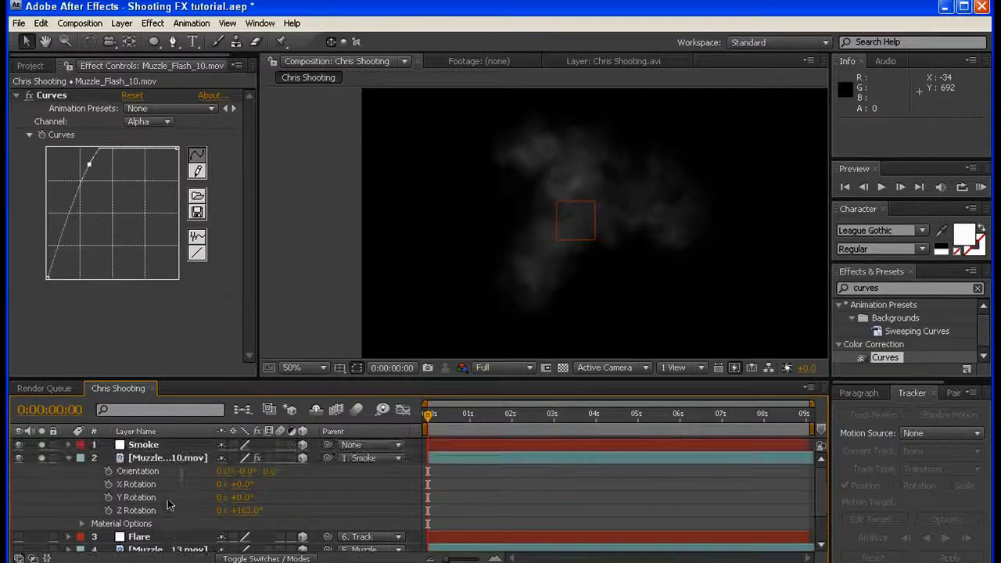
pyautogui.click(174, 461)
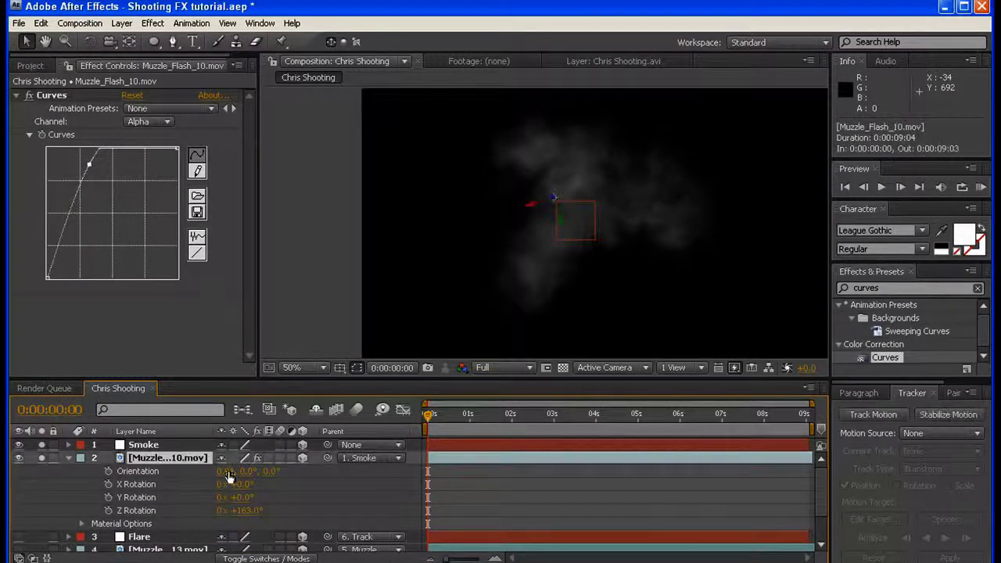
pyautogui.hotkey('ctrl', 'd')
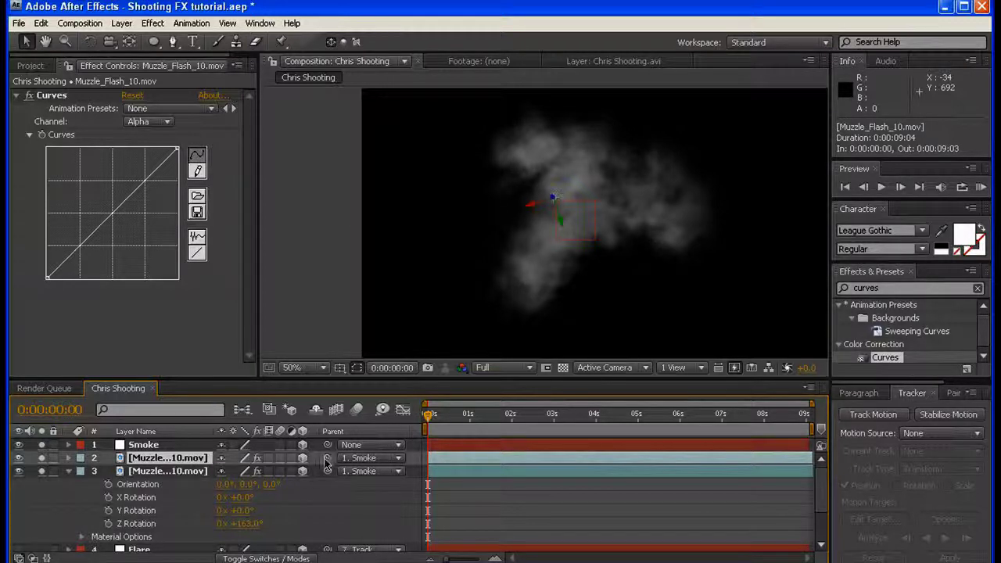
# - Clear the parents of both smoke layers, and parent the lower one to the upper one and the upper one to the Smoke null
pyautogui.keyDown('shift'); pyautogui.click(156, 473); pyautogui.keyUp('shift')
pyautogui.click(372, 457)
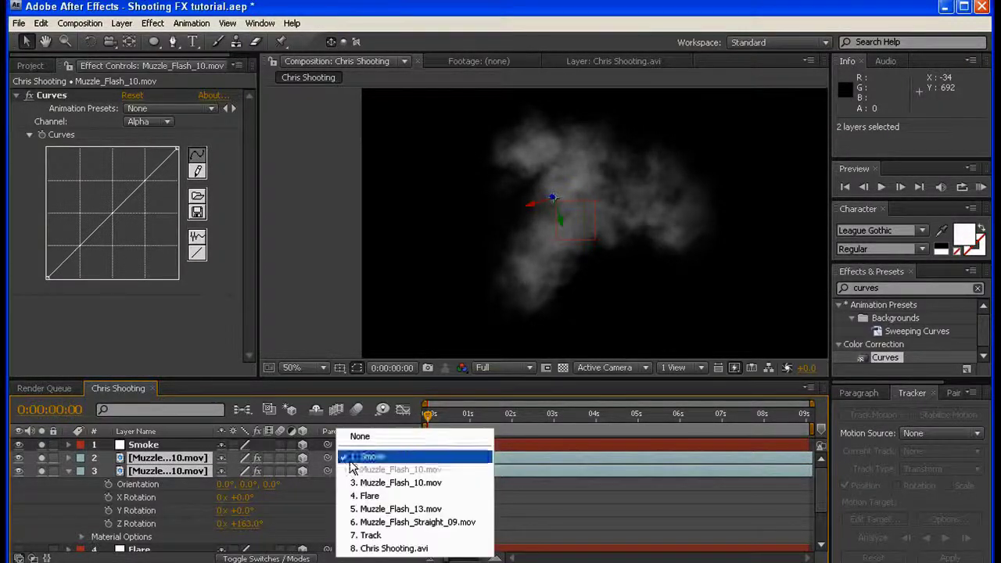
pyautogui.click(364, 436)
pyautogui.moveTo(328, 472); pyautogui.dragTo(133, 444)
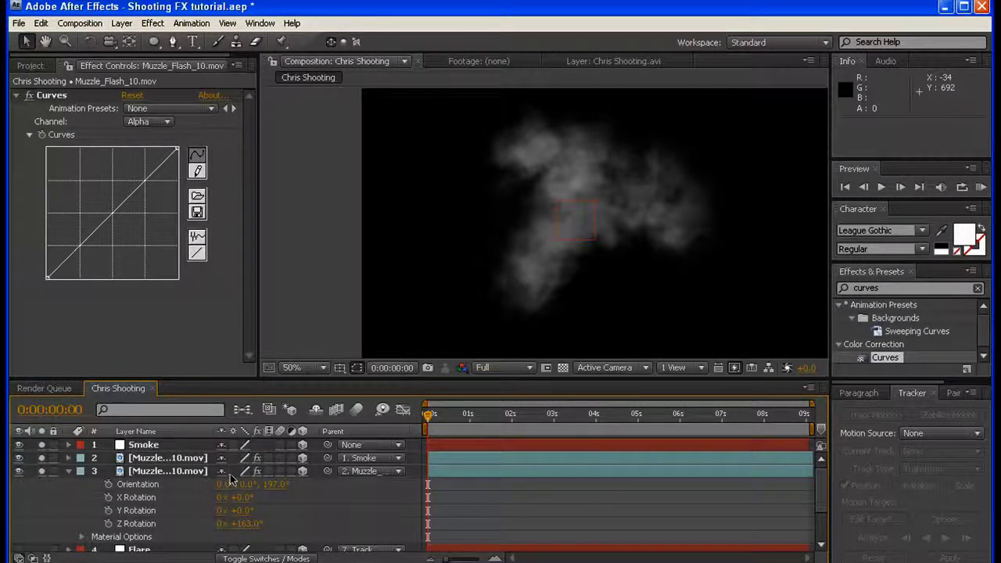
# - Set the lower smoke layer's Y Rotation to 90° and move it to the smoke's centre at about 932, 550, 0
pyautogui.click(176, 472)
pyautogui.moveTo(236, 510); pyautogui.dragTo(295, 510)
pyautogui.moveTo(550, 252); pyautogui.dragTo(586, 264)
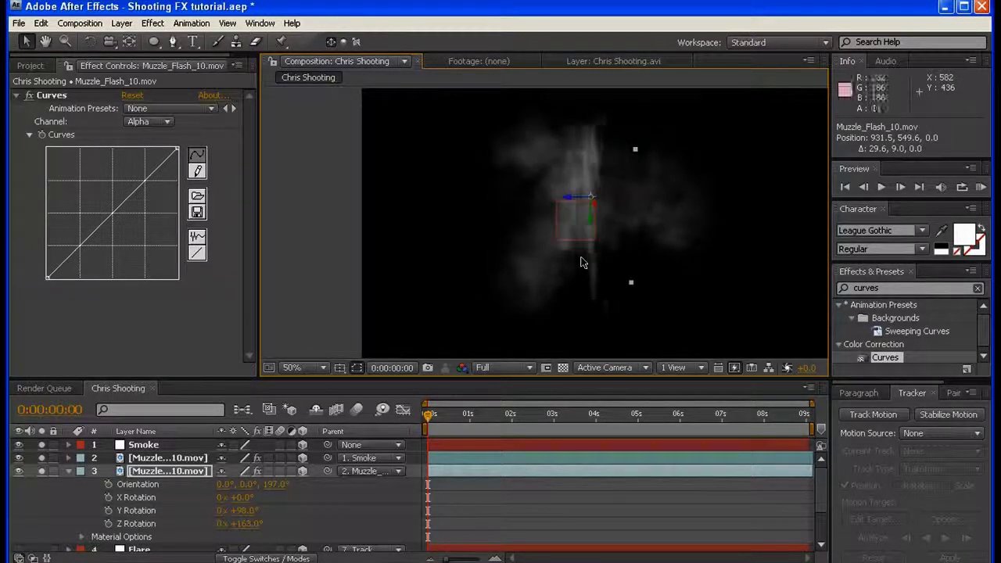
pyautogui.click(245, 512)
pyautogui.write('90')
pyautogui.press('Return')
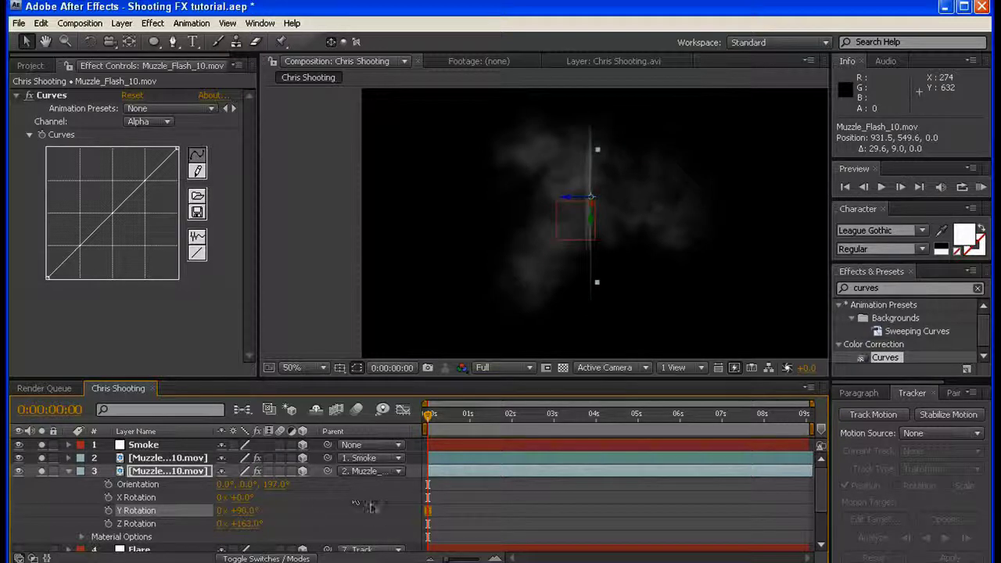
# - Reveal the upper smoke layer's rotation properties, try a Y Rotation of 60° and undo it
pyautogui.click(144, 445)
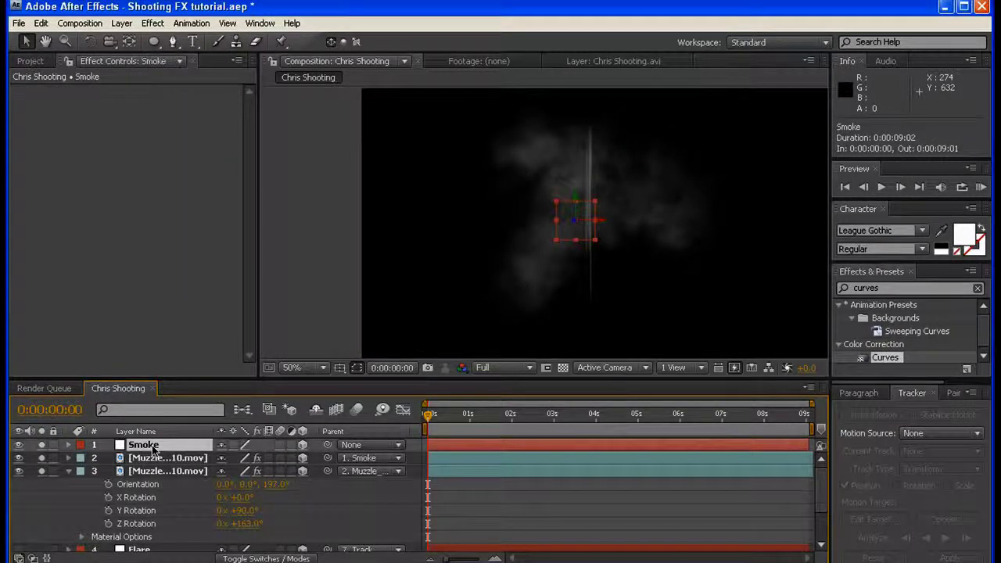
pyautogui.click(172, 458)
pyautogui.press('r')
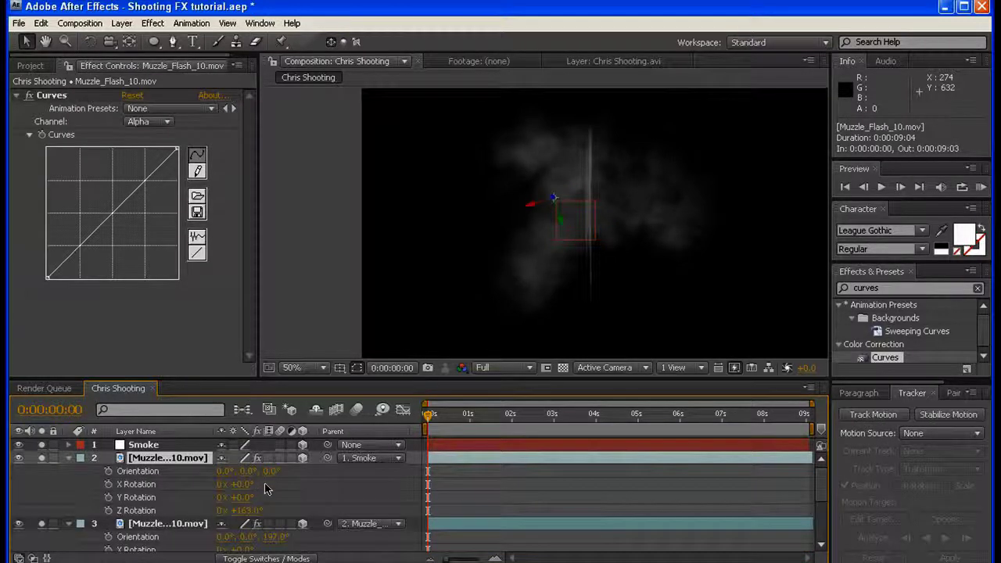
pyautogui.click(246, 499)
pyautogui.write('60')
pyautogui.press('Return')
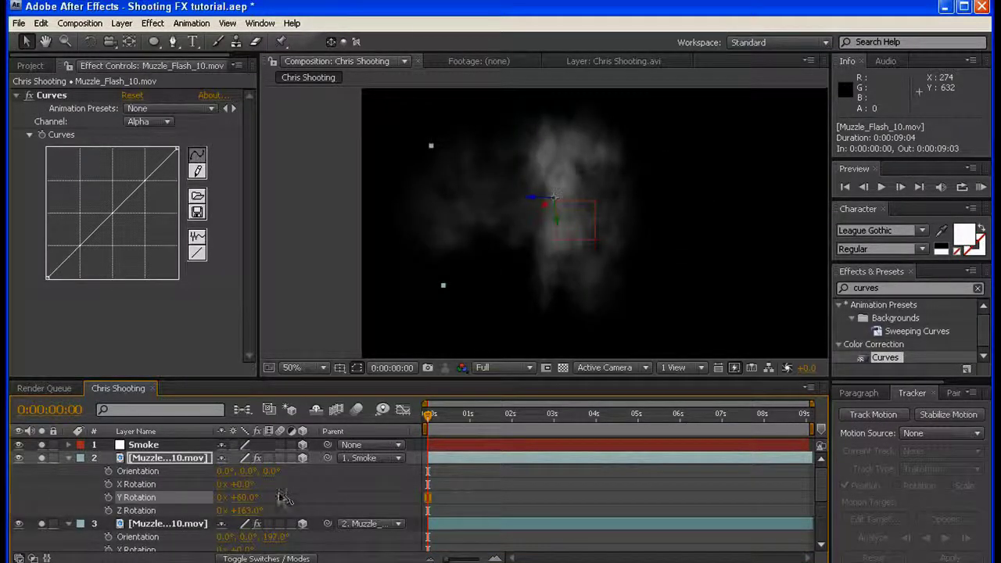
pyautogui.hotkey('ctrl', 'z')
# - Reveal the Smoke null's rotation properties and turn its Y Rotation to 18°
pyautogui.click(156, 445)
pyautogui.press('r')
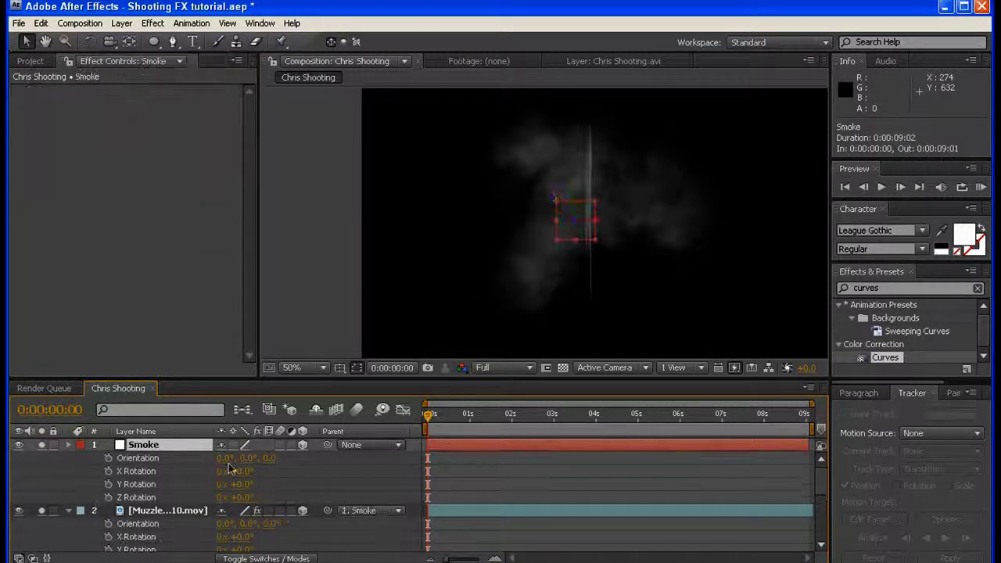
pyautogui.moveTo(242, 485)
pyautogui.mouseDown()
pyautogui.moveTo(266, 487)
pyautogui.moveTo(233, 487)
pyautogui.moveTo(278, 488)
pyautogui.moveTo(219, 491)
pyautogui.moveTo(252, 487)
pyautogui.mouseUp()
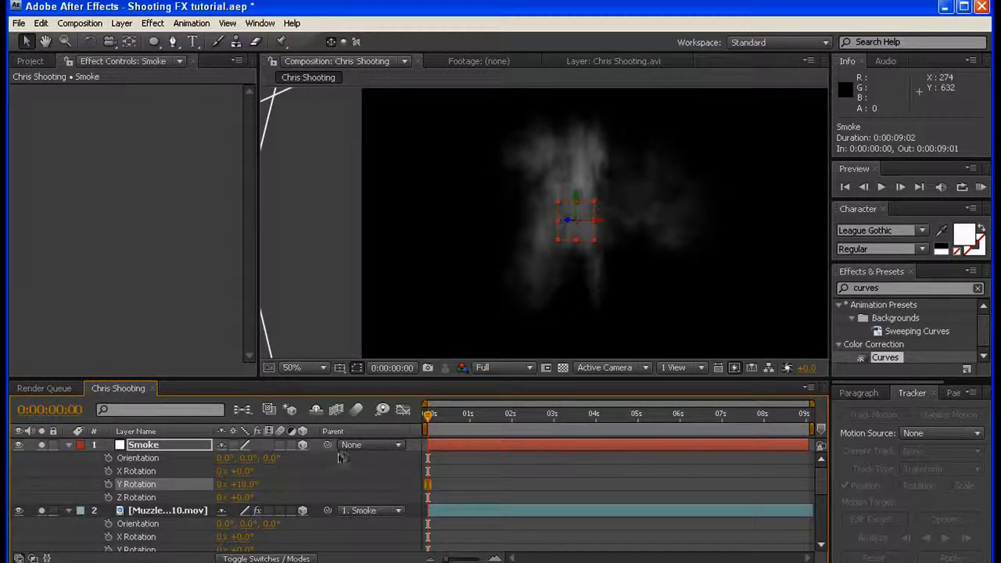
# - Keyframe the Smoke null's Y Rotation at the first frame, collapse its properties and turn off solo on the smoke layers
pyautogui.click(109, 486)
pyautogui.hotkey('ctrl', 'a')
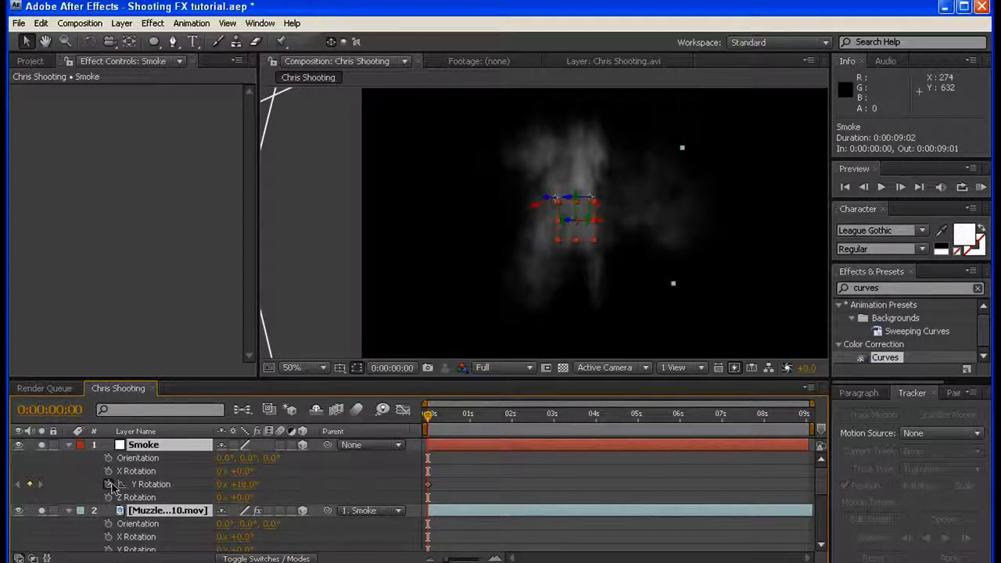
pyautogui.click(68, 446)
pyautogui.hotkey('ctrl', 'shift', 'a')
pyautogui.moveTo(42, 474); pyautogui.dragTo(43, 447)
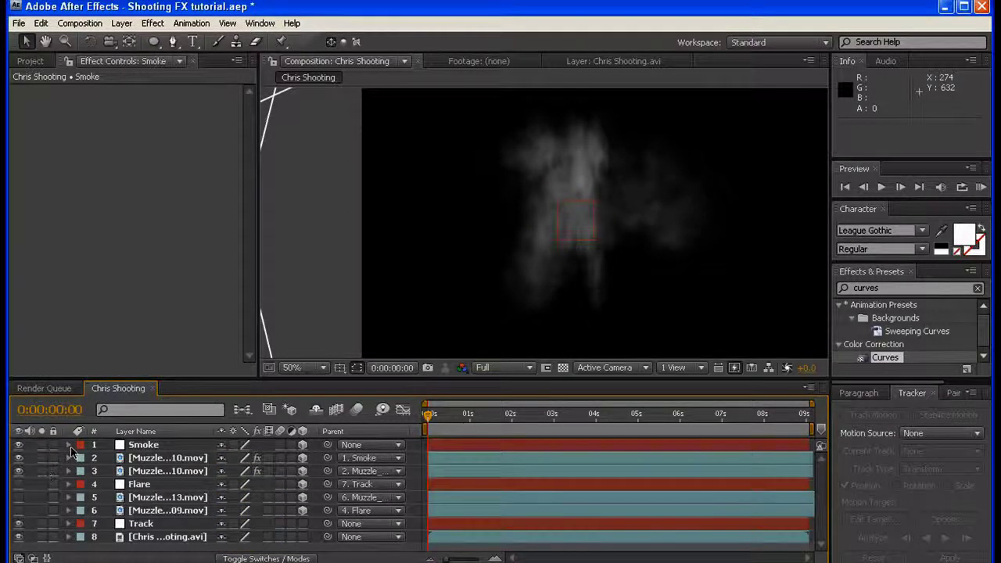
# - Parent the Smoke null to the Track null and reveal the rotation properties of the null and both smoke layers
pyautogui.click(166, 445)
pyautogui.moveTo(328, 448); pyautogui.dragTo(154, 522)
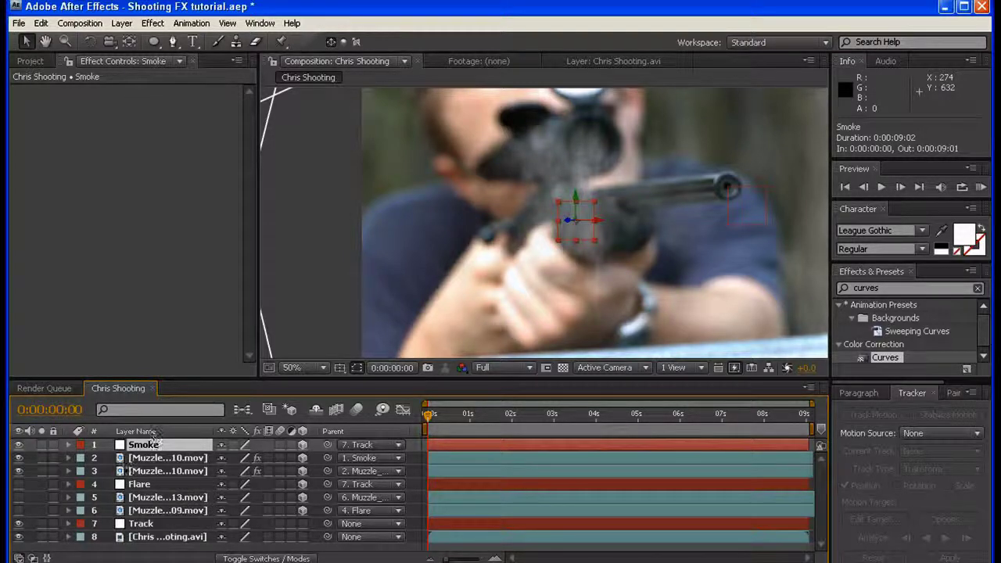
pyautogui.click(157, 457)
pyautogui.press('r')
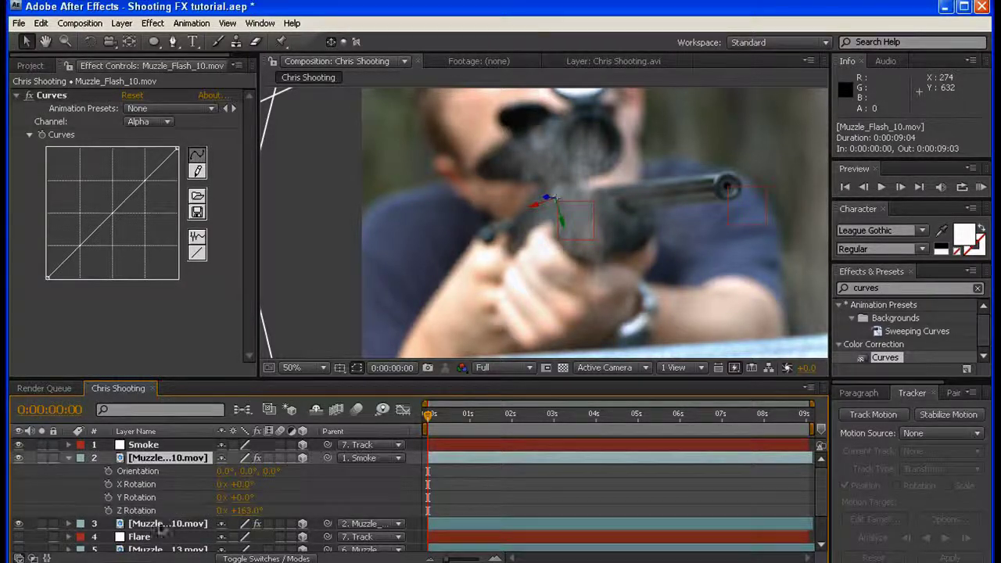
pyautogui.click(160, 524)
pyautogui.press('r')
pyautogui.click(144, 445)
pyautogui.press('r')
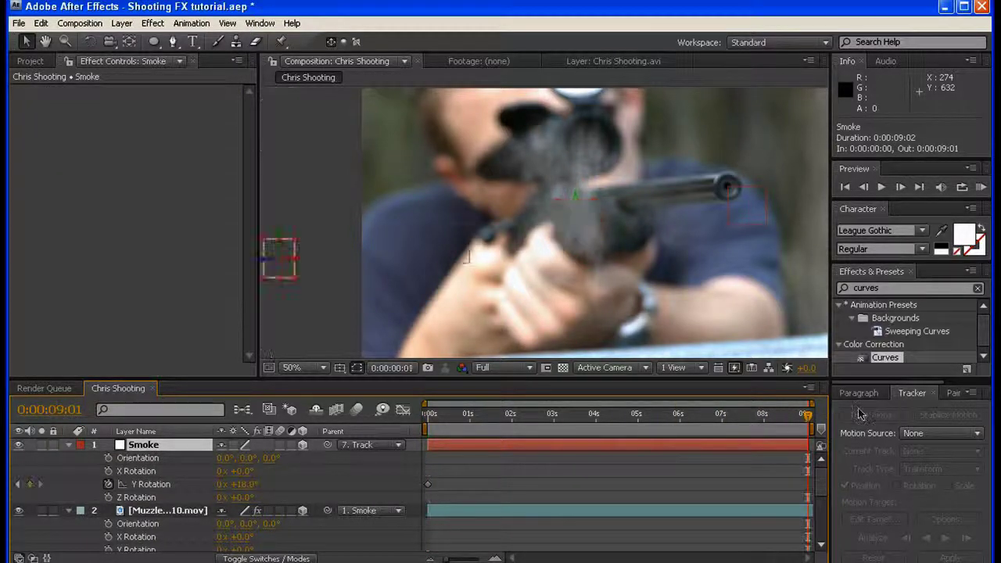
# - At the first frame, move the Smoke null onto the rifle muzzle, to about 23.8, 26.2, 0
pyautogui.scroll(-2, 480, 334)
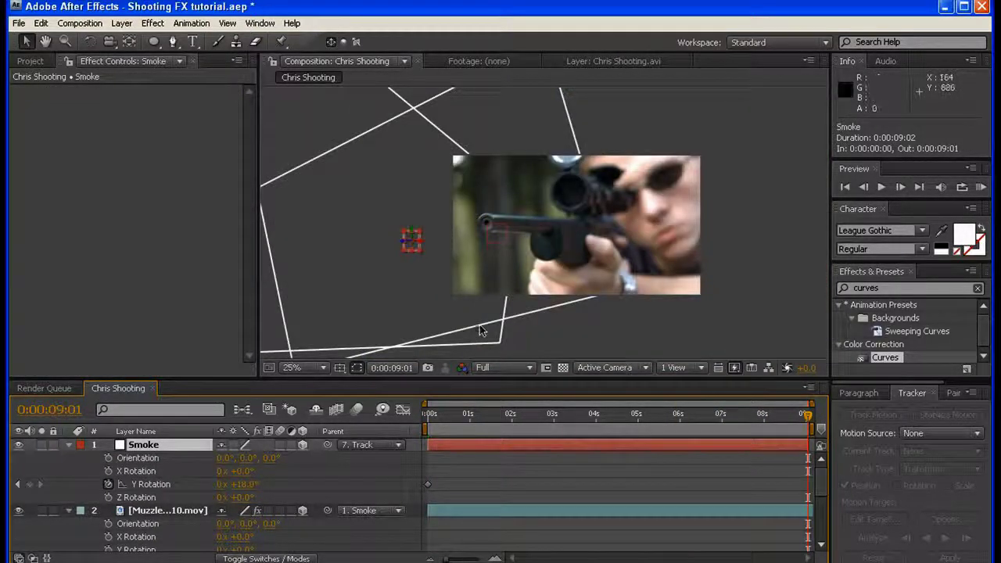
pyautogui.press('Home')
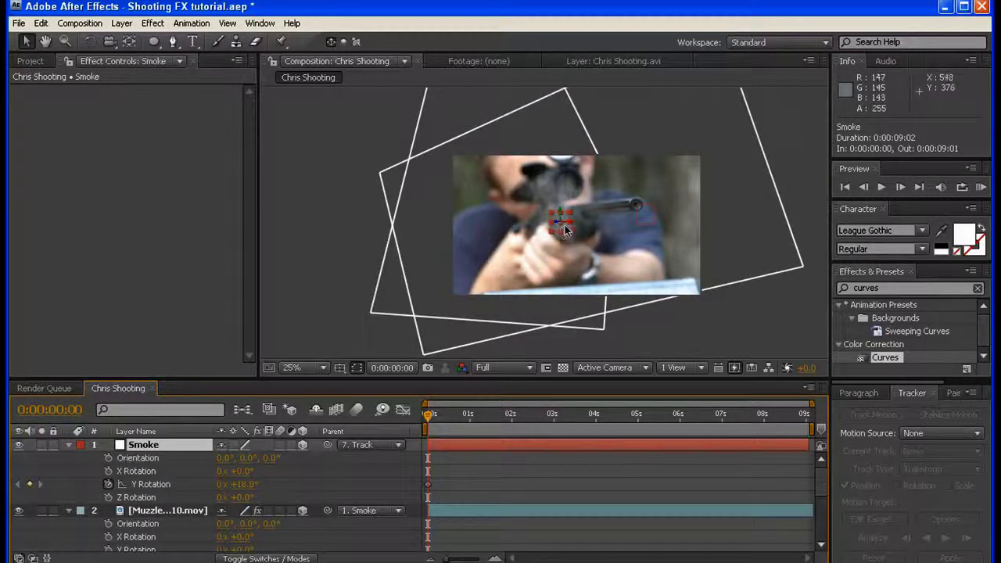
pyautogui.moveTo(566, 229); pyautogui.dragTo(647, 217)
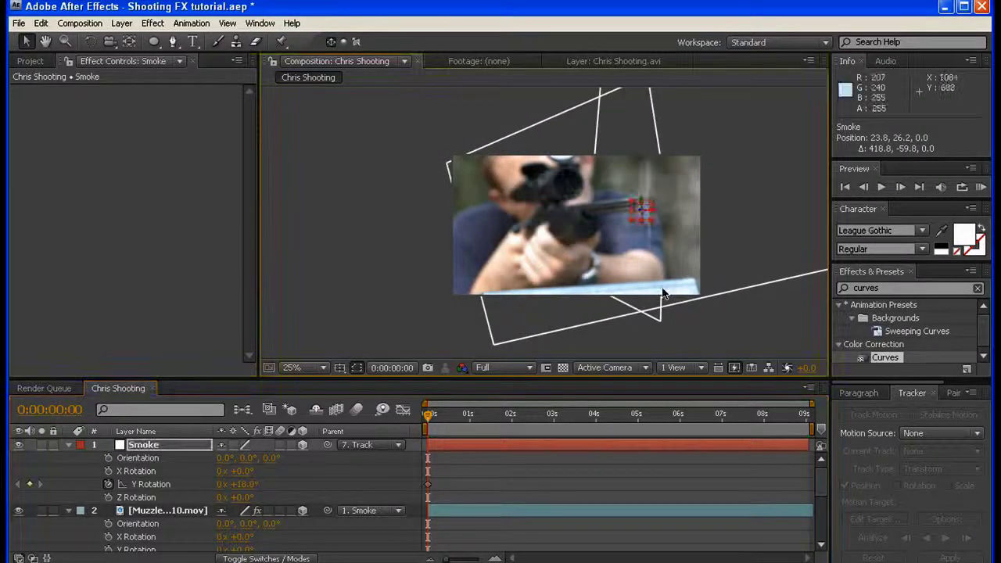
# - Animate the Smoke null's Y Rotation from 32° at the first frame to 52° at the end of the composition
pyautogui.press('.')
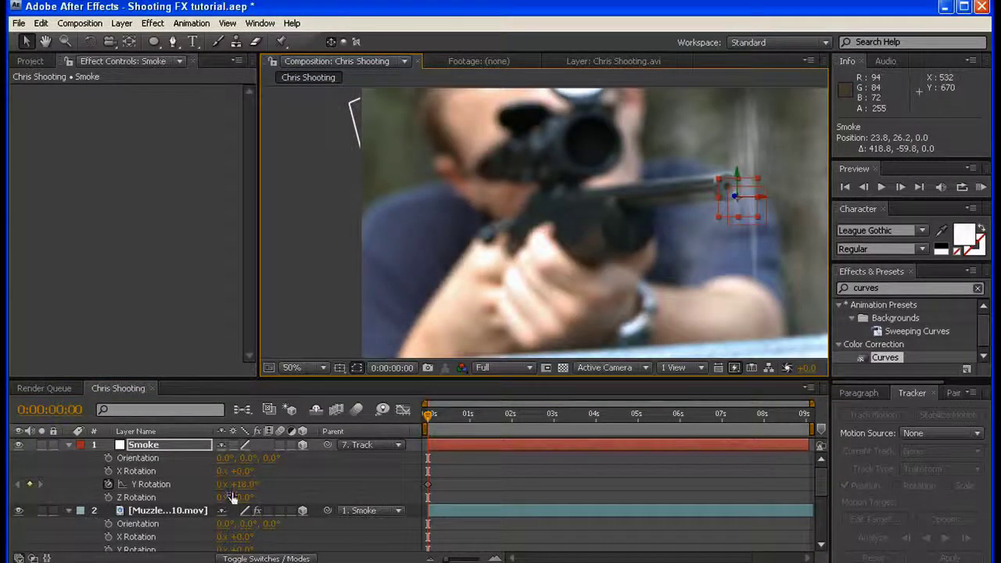
pyautogui.moveTo(246, 484); pyautogui.dragTo(249, 485)
pyautogui.click(599, 415)
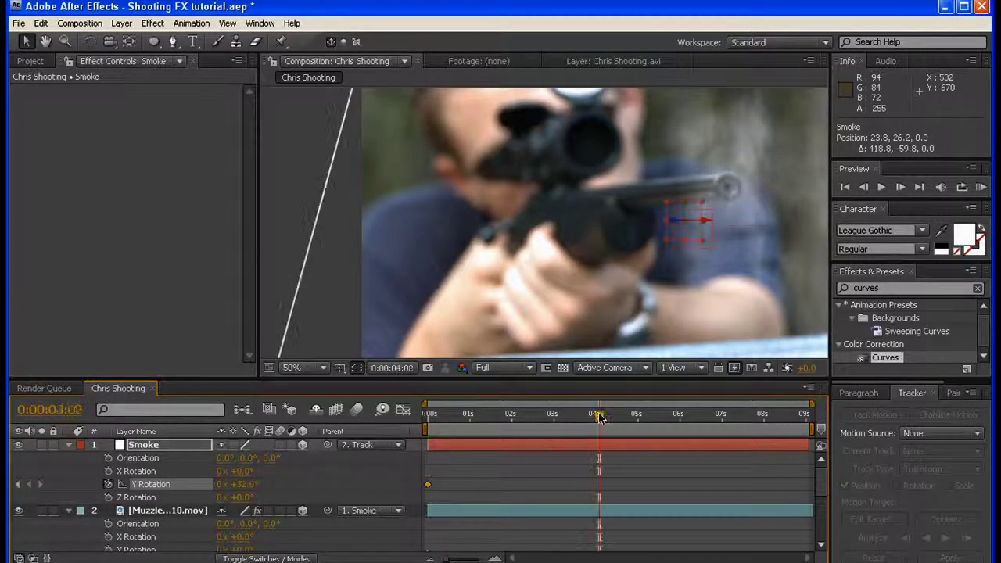
pyautogui.moveTo(605, 417); pyautogui.dragTo(837, 416)
pyautogui.moveTo(242, 487)
pyautogui.mouseDown()
pyautogui.moveTo(269, 485)
pyautogui.moveTo(234, 486)
pyautogui.mouseUp()
# - Play the smoke animation from the start, then solo the Smoke null and upper smoke layer and play them alone
pyautogui.moveTo(443, 414); pyautogui.dragTo(398, 438)
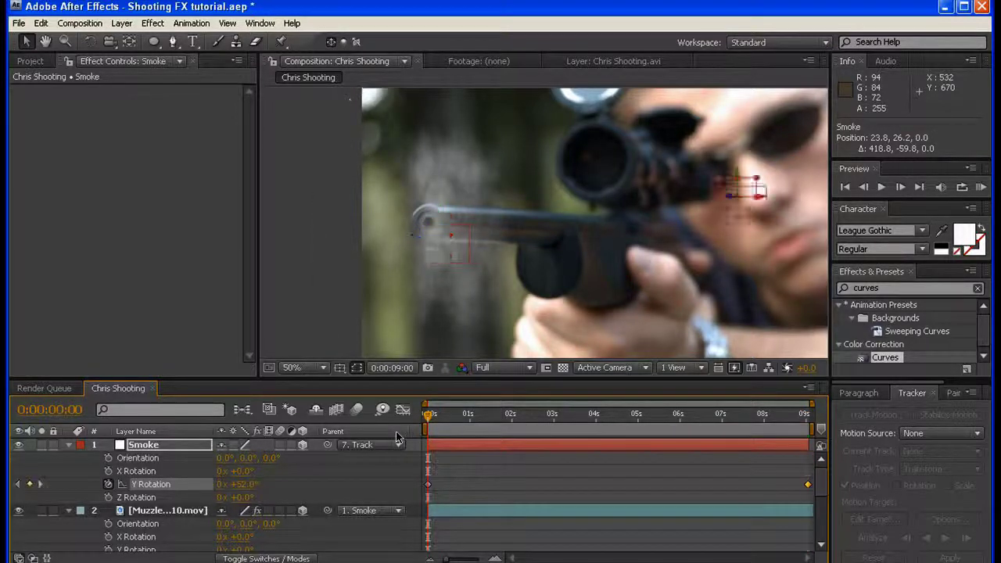
pyautogui.press('space')
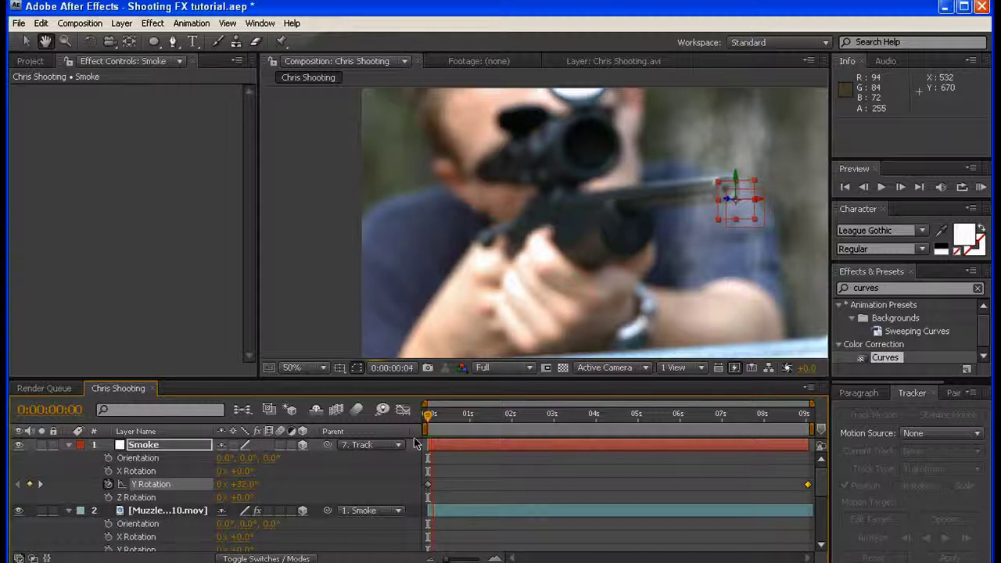
pyautogui.press('space')
pyautogui.moveTo(36, 510)
pyautogui.mouseDown()
pyautogui.moveTo(42, 443)
pyautogui.moveTo(42, 510)
pyautogui.mouseUp()
pyautogui.press('space')
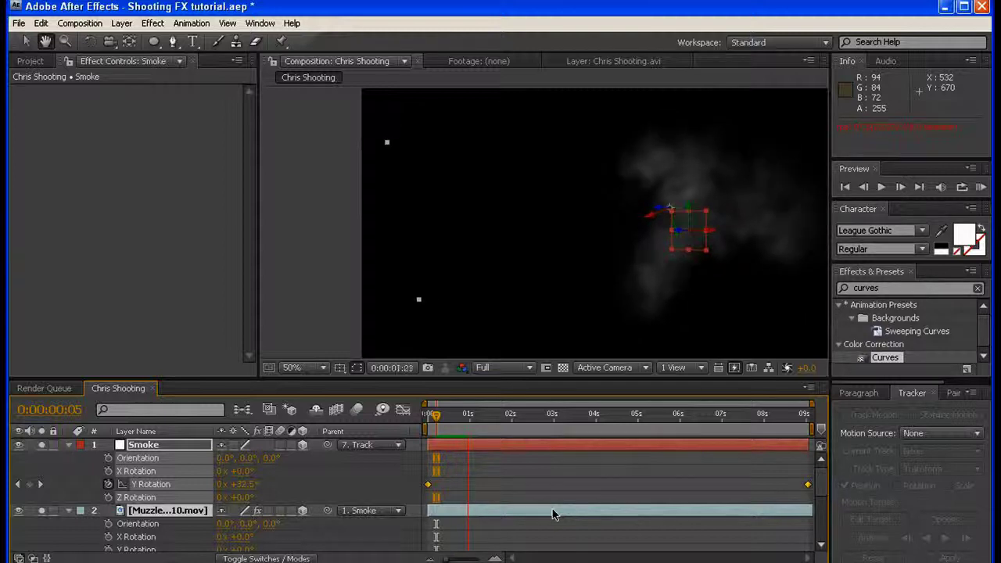
# - Switch to the Top view, solo the lower smoke layer as well, and play the rotation with both smoke layers selected
pyautogui.click(626, 370)
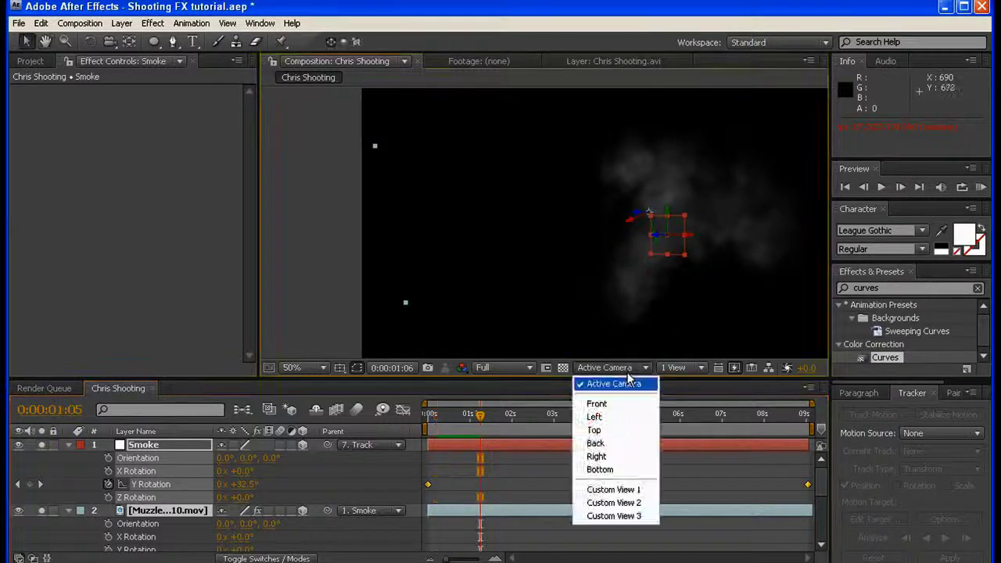
pyautogui.click(614, 428)
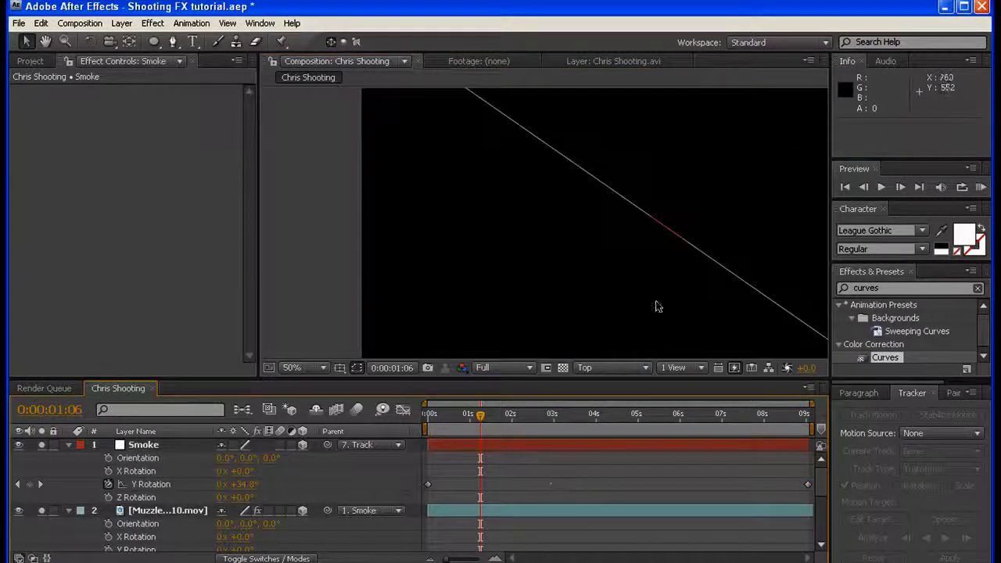
pyautogui.click(141, 499)
pyautogui.click(148, 510)
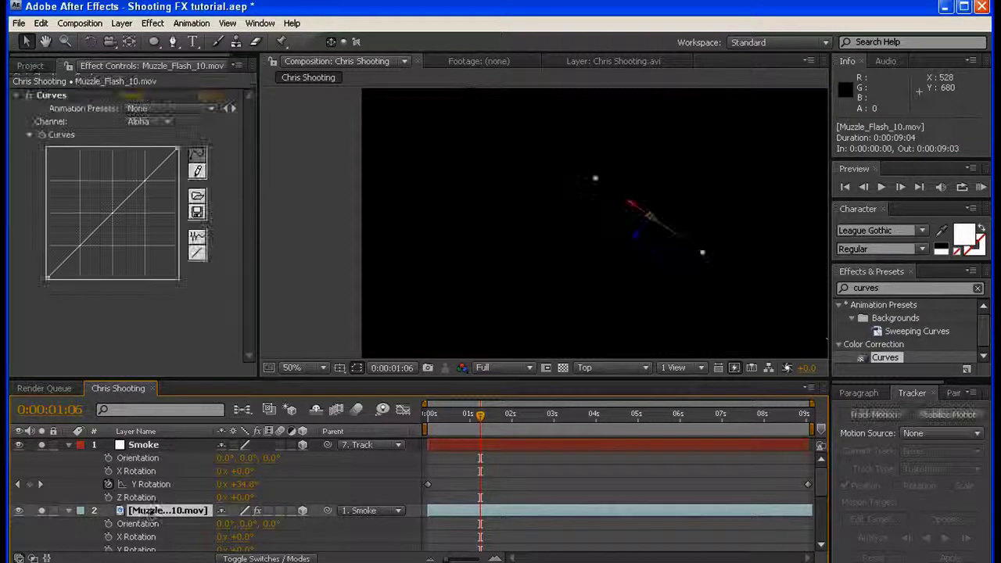
pyautogui.scroll(-2, 149, 511)
pyautogui.click(41, 497)
pyautogui.scroll(2, 42, 500)
pyautogui.scroll(-1, 44, 501)
pyautogui.scroll(1, 44, 500)
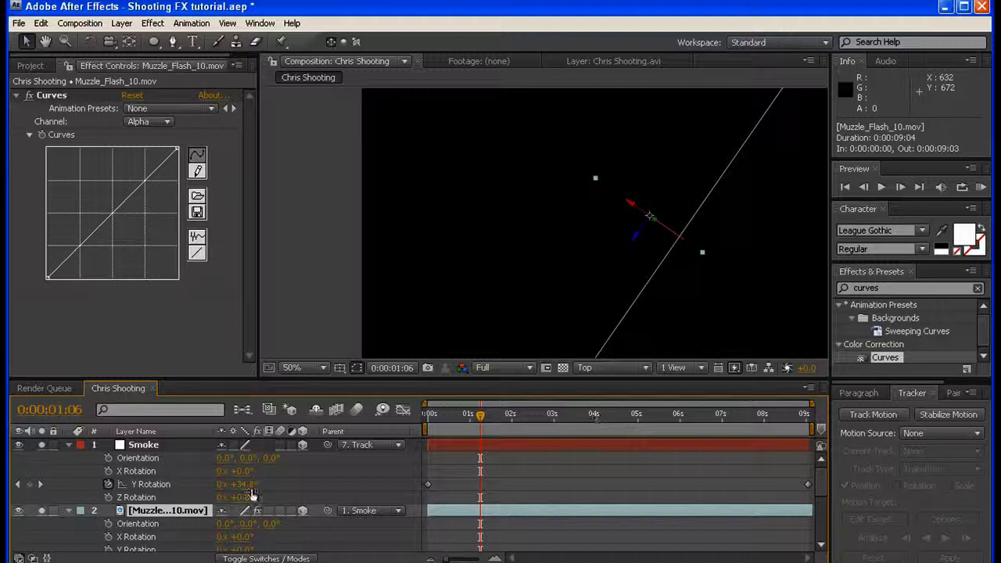
pyautogui.scroll(-1, 136, 537)
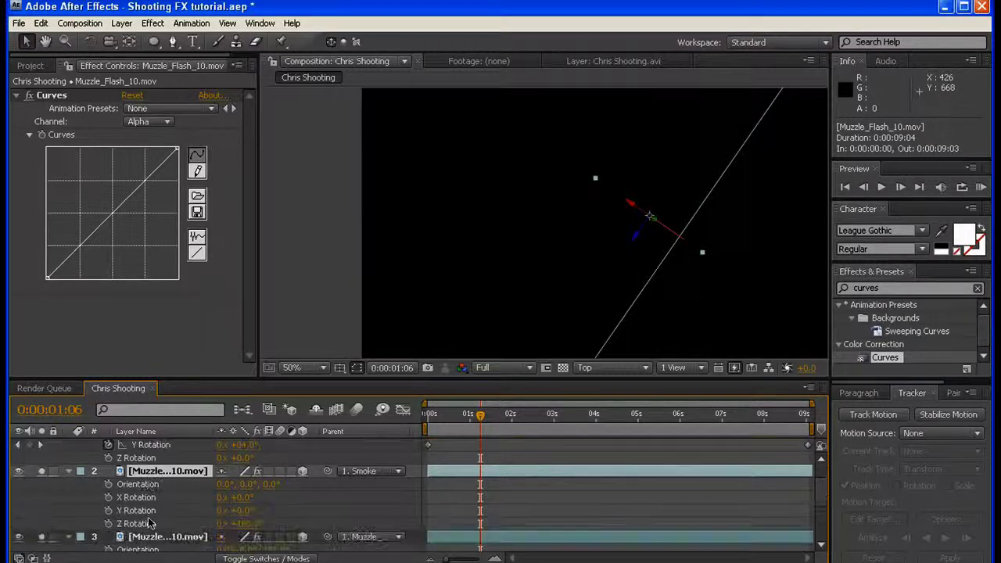
pyautogui.keyDown('shift'); pyautogui.click(155, 538); pyautogui.keyUp('shift')
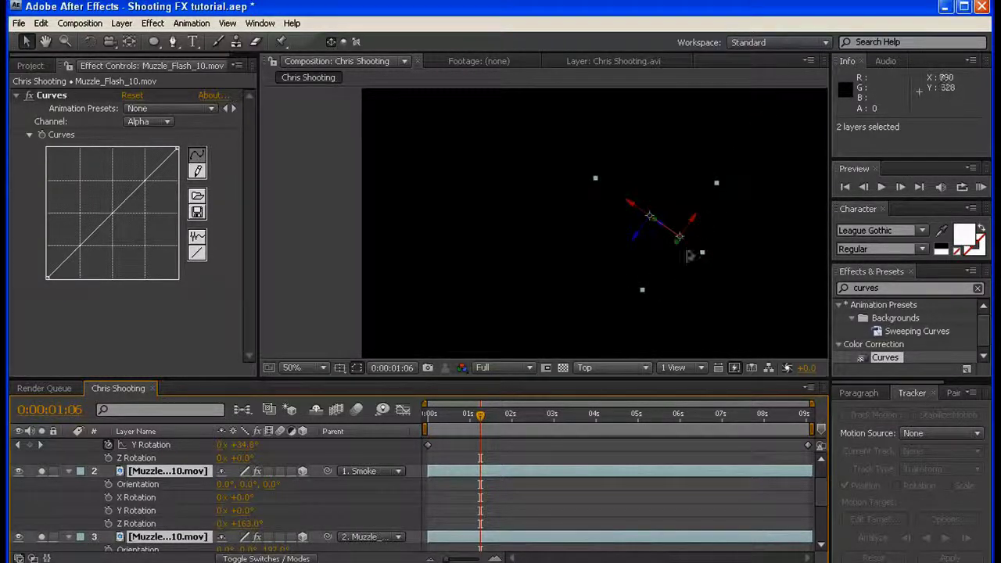
pyautogui.press('space')
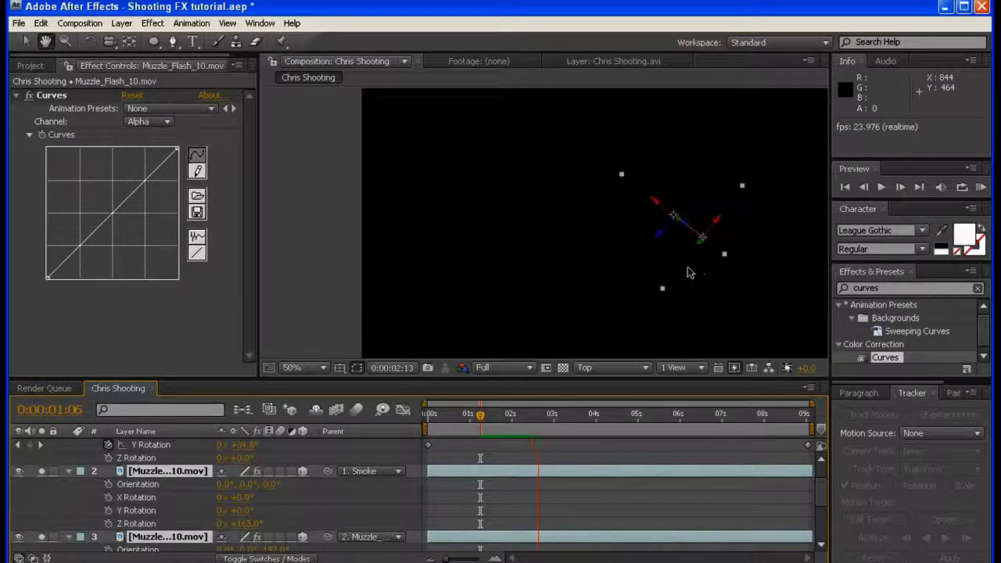
# - Return to the Active Camera view and RAM preview the soloed smoke layers
pyautogui.click(600, 367)
pyautogui.click(604, 382)
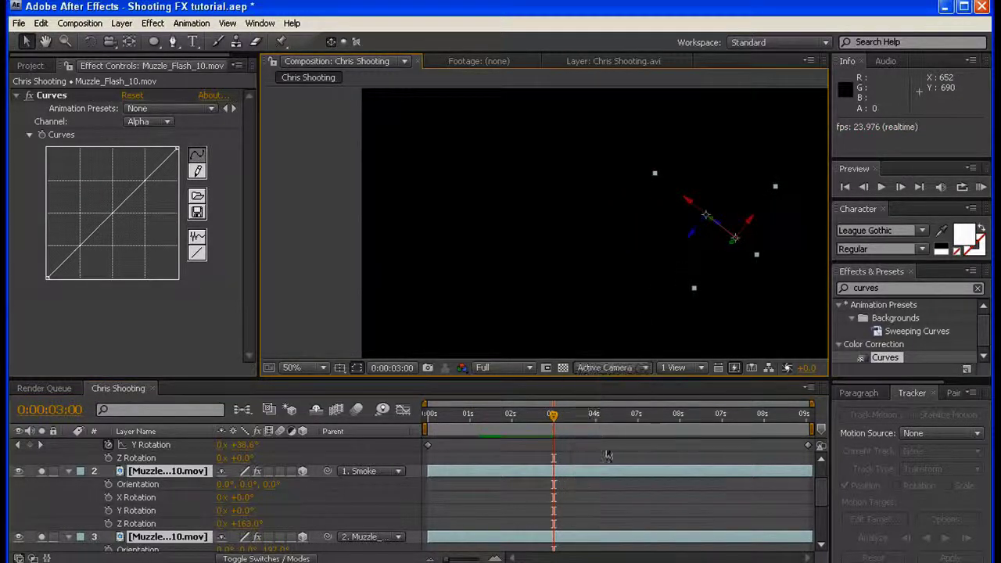
pyautogui.click(982, 187)
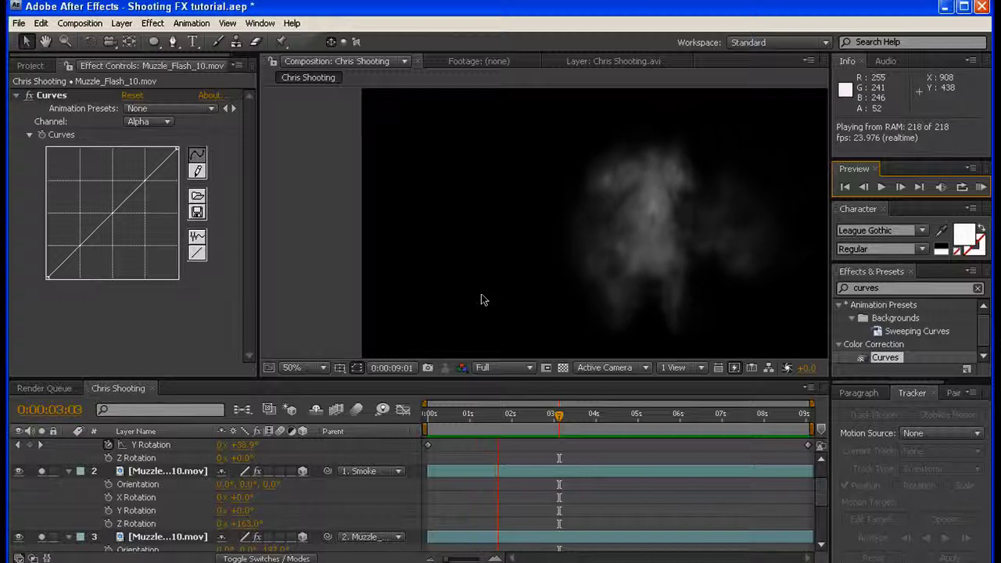
pyautogui.press('space')
# - Turn off solo on the Smoke null and both smoke layers, and collapse the properties of all layers
pyautogui.scroll(1, 135, 507)
pyautogui.click(42, 510)
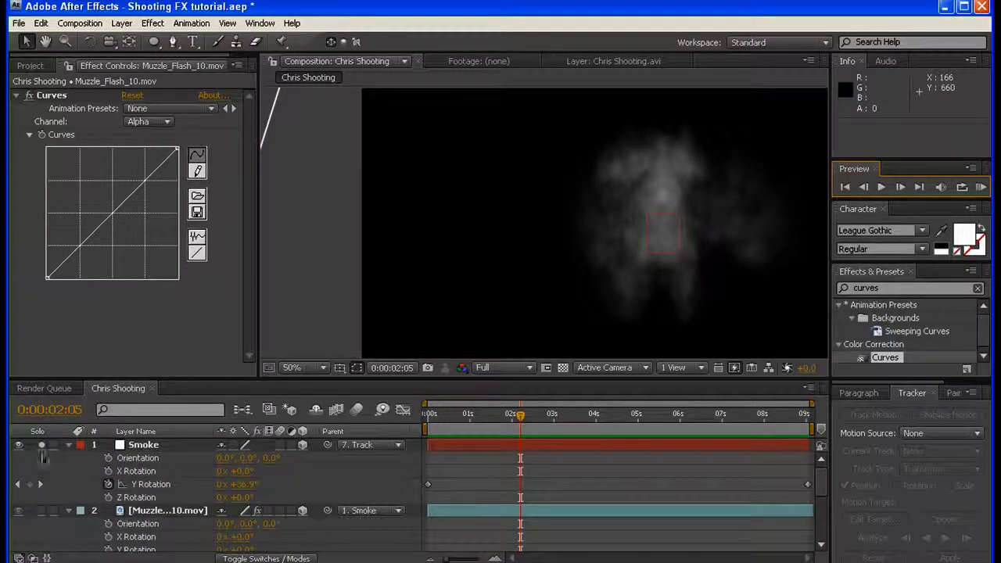
pyautogui.scroll(-2, 55, 512)
pyautogui.click(43, 498)
pyautogui.hotkey('ctrl', 'a')
pyautogui.press('u')
pyautogui.click(399, 497)
pyautogui.click(592, 471)
pyautogui.click(418, 465)
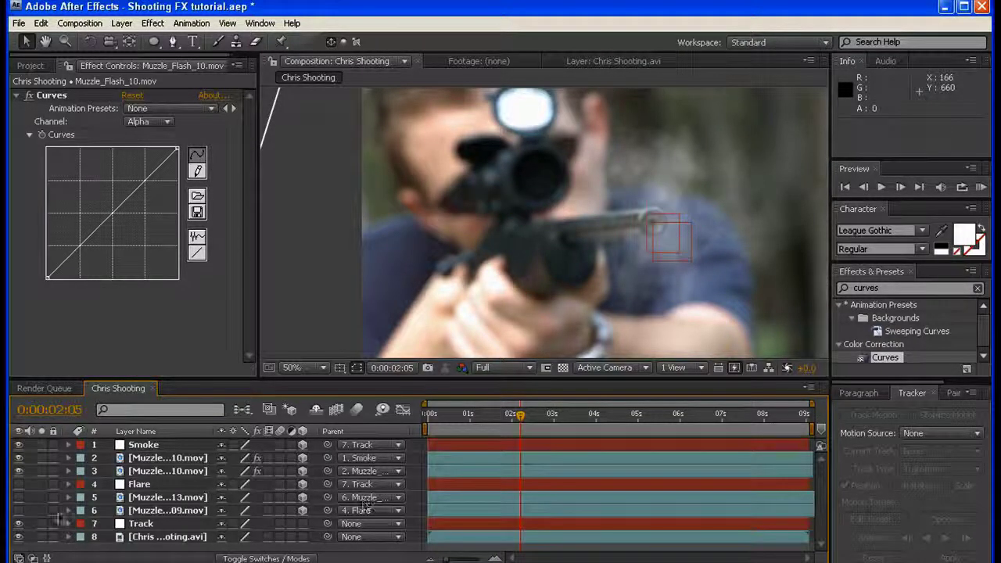
# - Make the Flare null and both muzzle flash layers visible and RAM preview the full composite
pyautogui.moveTo(18, 511); pyautogui.dragTo(20, 484)
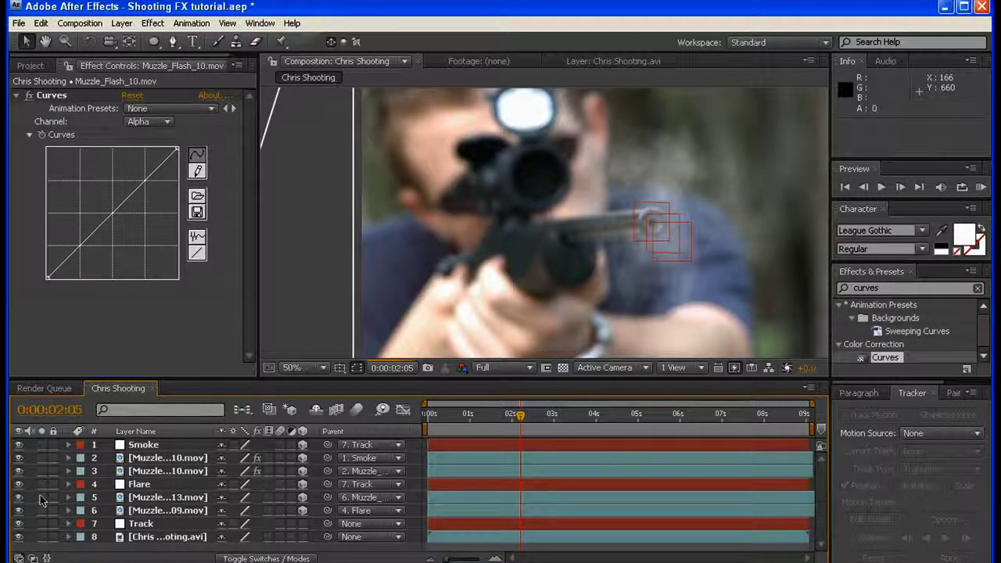
pyautogui.click(982, 188)
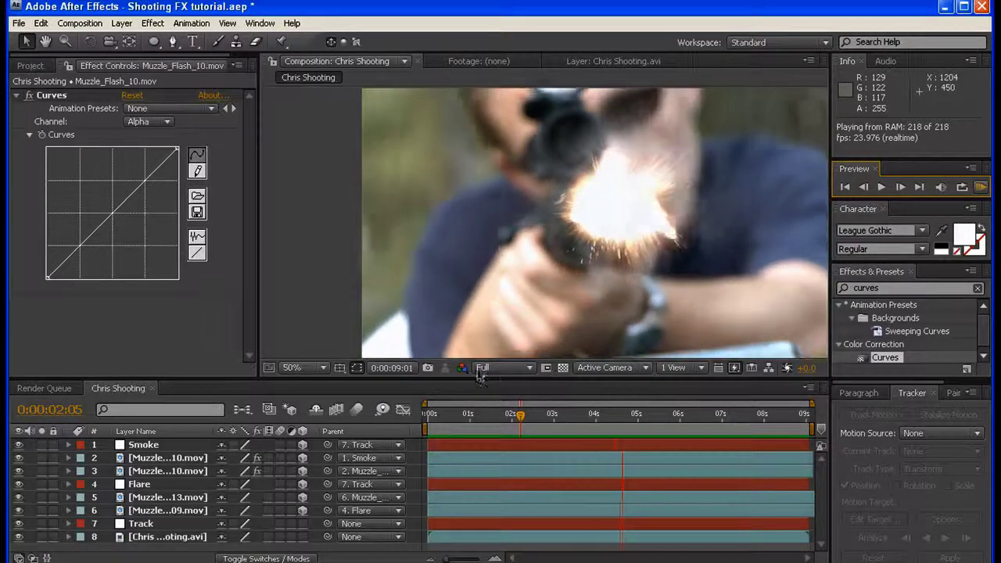
# - Switch to Custom View 2 and orbit it to examine the crossed flash and smoke layers from above
pyautogui.click(610, 368)
pyautogui.click(610, 368)
pyautogui.click(636, 505)
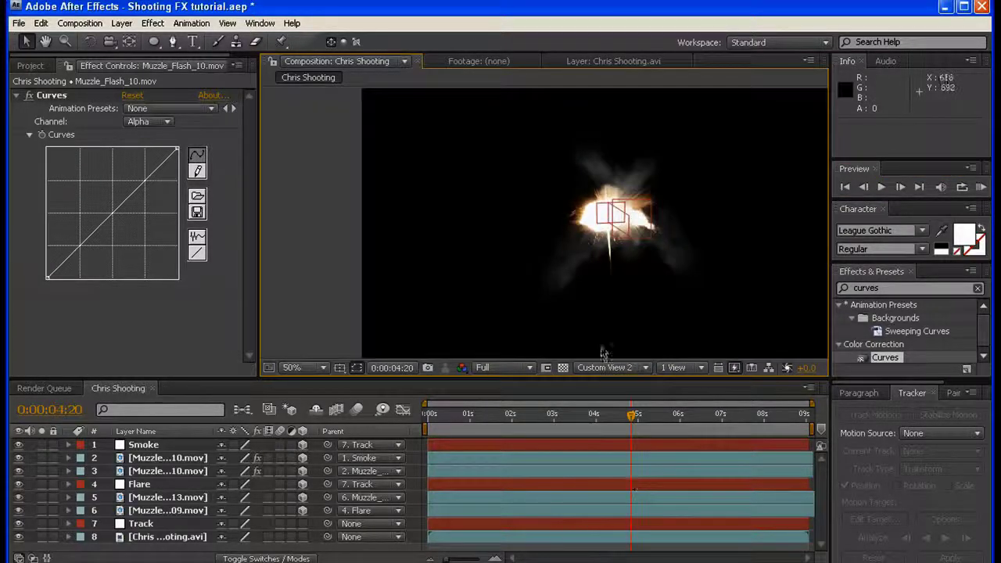
pyautogui.click(110, 41)
pyautogui.moveTo(563, 213); pyautogui.dragTo(584, 212)
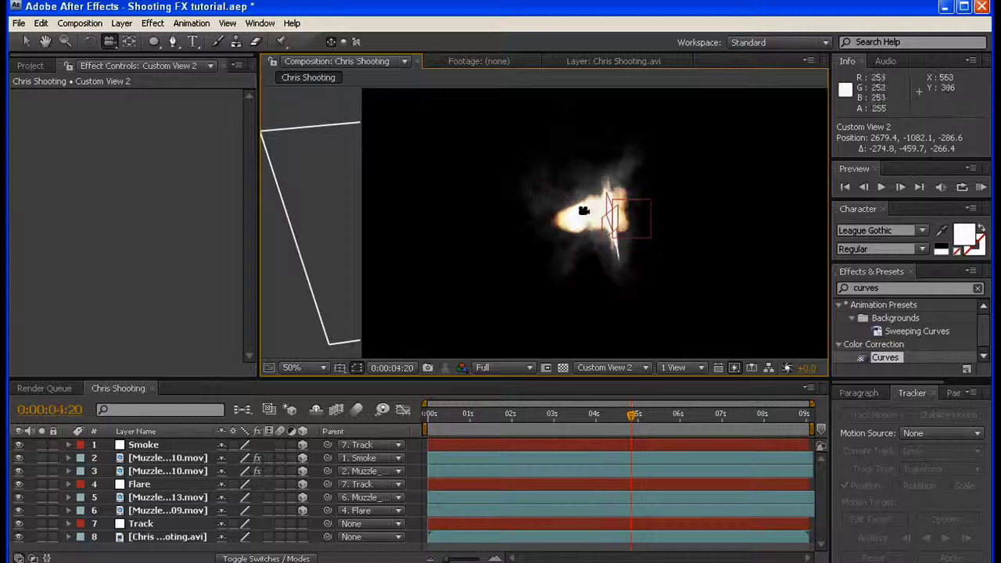
pyautogui.moveTo(593, 248); pyautogui.dragTo(618, 280)
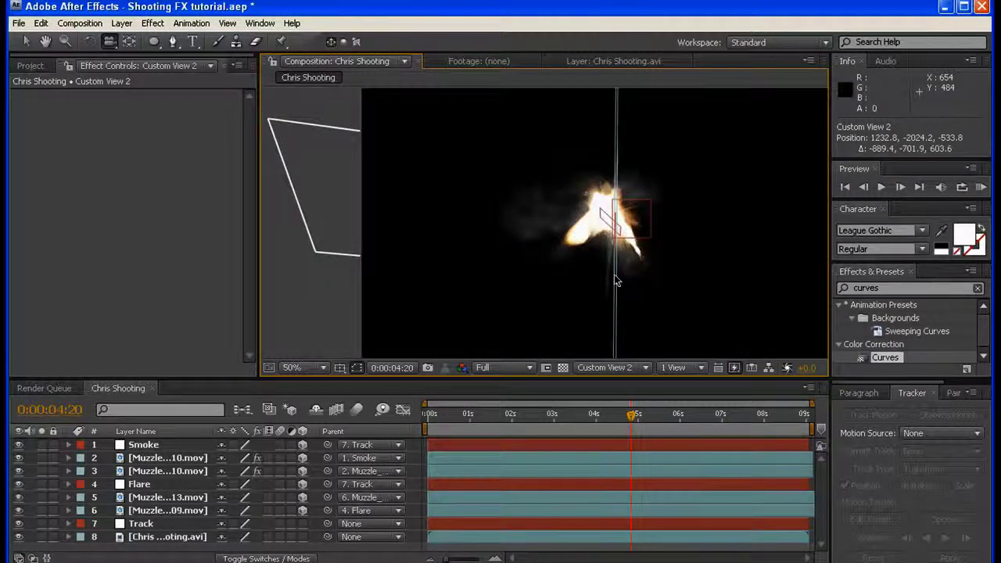
pyautogui.click(27, 41)
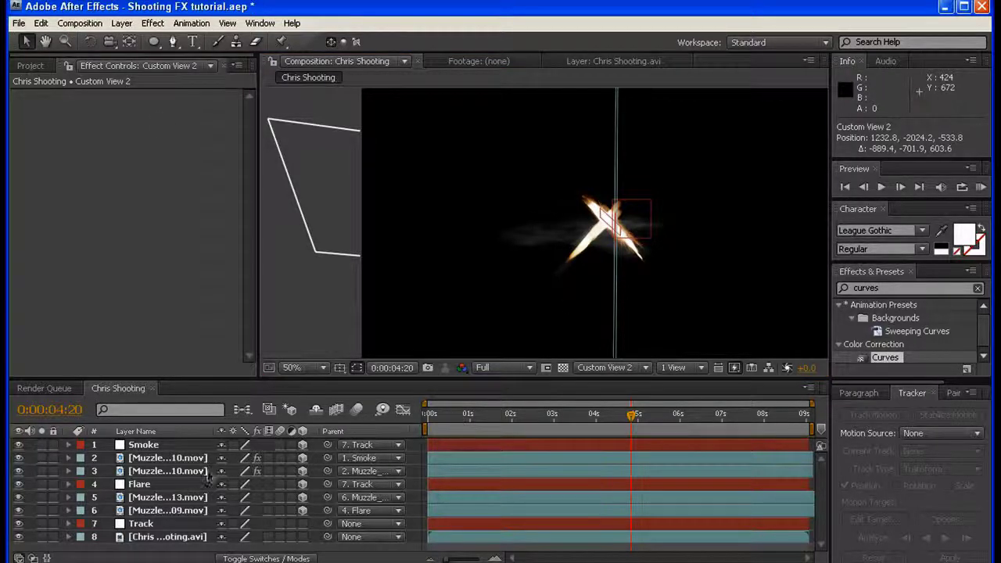
pyautogui.click(160, 444)
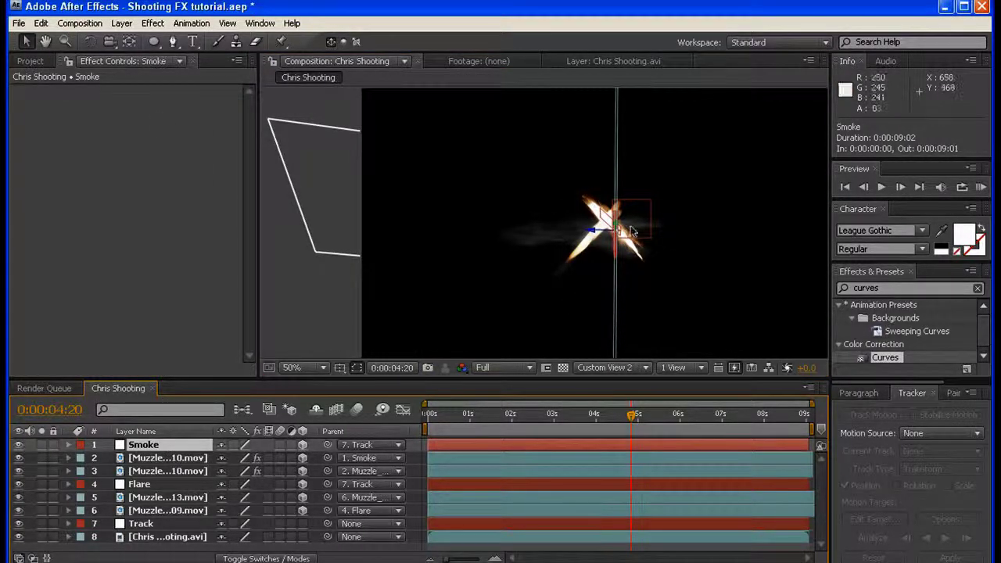
pyautogui.moveTo(614, 223); pyautogui.dragTo(612, 249)
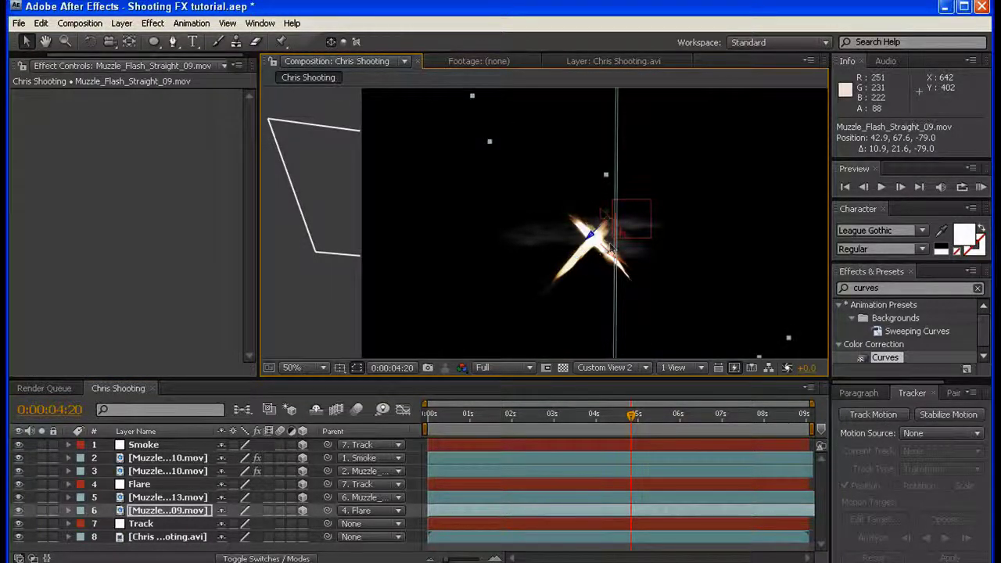
pyautogui.hotkey('ctrl', 'z')
# - Move the Smoke null in depth away from the muzzle flash, to about 17.4, 26.2, -273.6
pyautogui.click(173, 445)
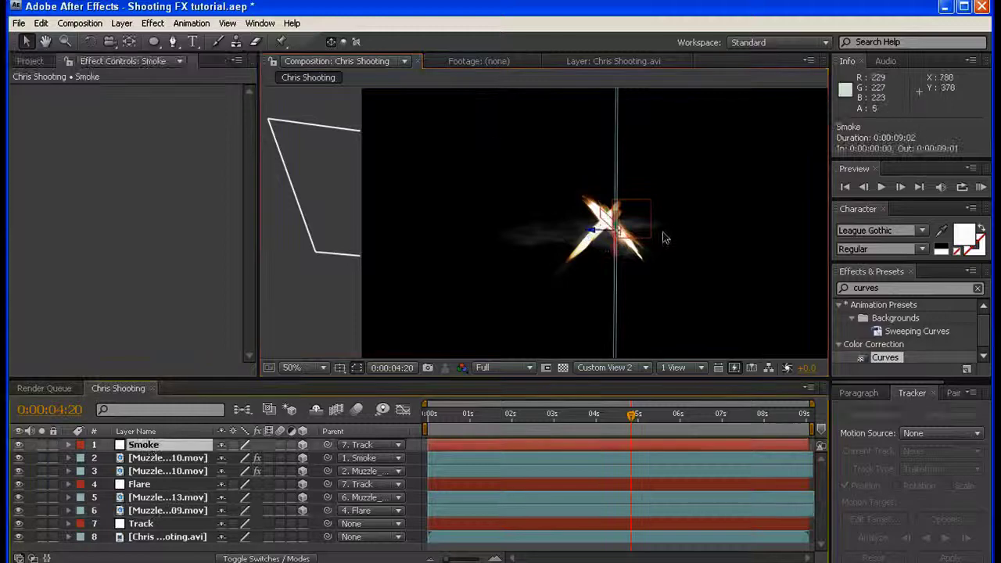
pyautogui.scroll(1, 665, 234)
pyautogui.moveTo(665, 243); pyautogui.dragTo(593, 322)
pyautogui.press(',')
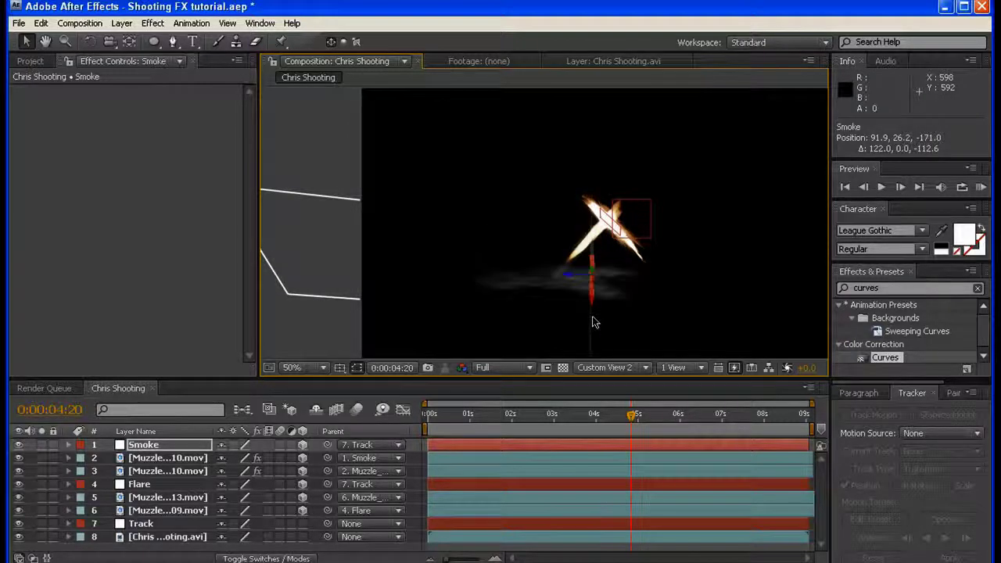
pyautogui.moveTo(579, 279)
pyautogui.mouseDown()
pyautogui.moveTo(539, 280)
pyautogui.moveTo(580, 299)
pyautogui.mouseUp()
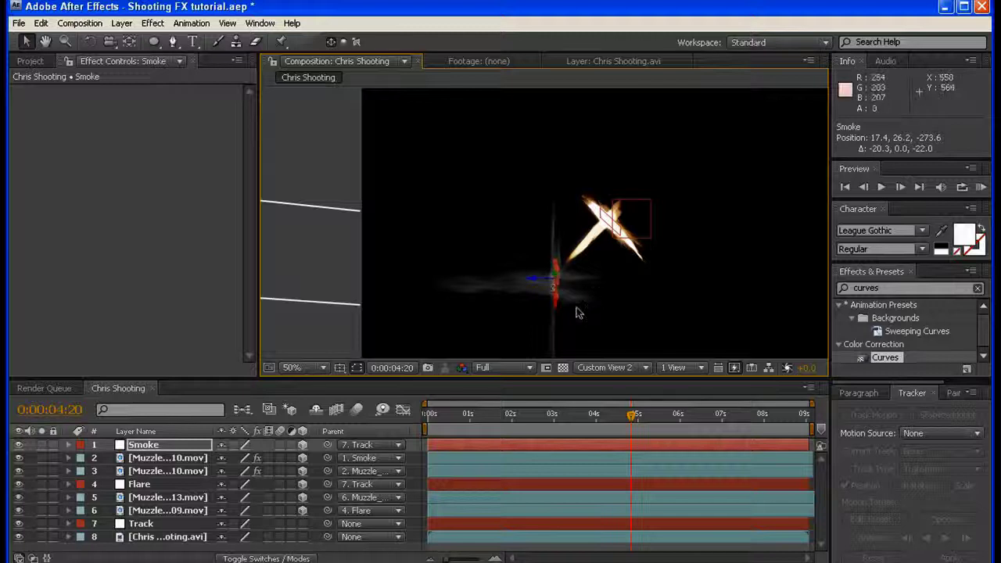
# - Return to the Active Camera view and, at the first frame, lower the Smoke null to about 17.4, 80.2, -273.6
pyautogui.click(530, 368)
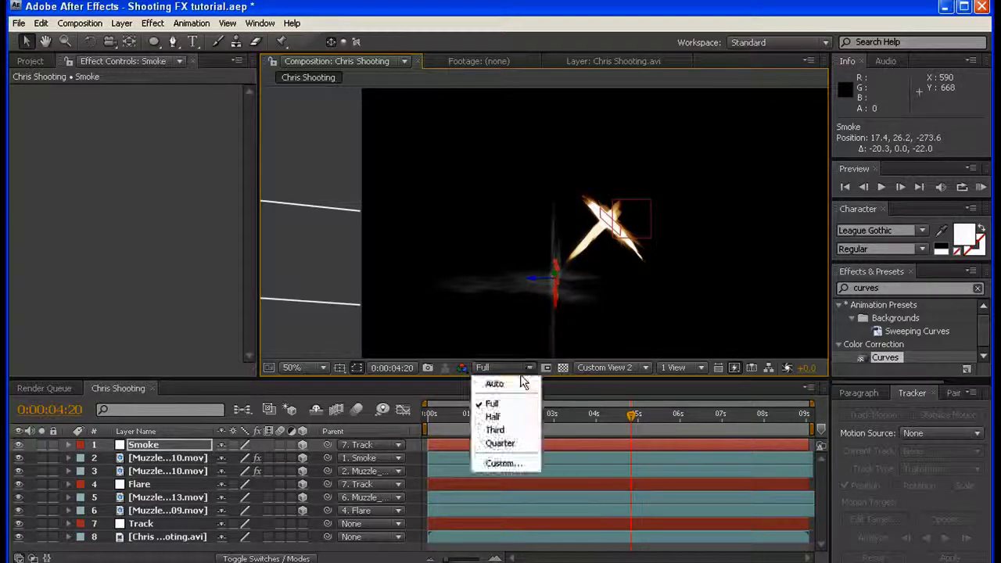
pyautogui.click(610, 367)
pyautogui.click(606, 384)
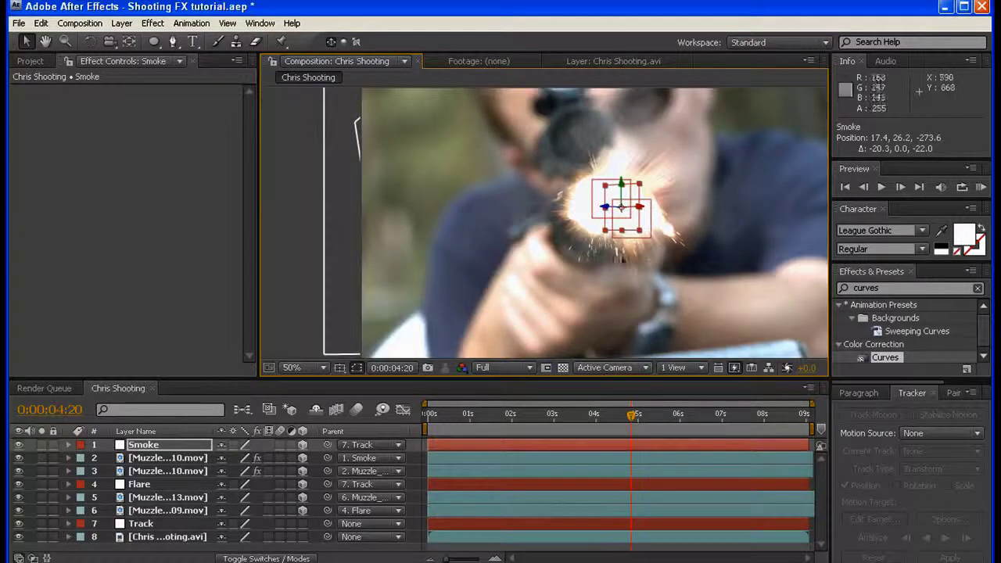
pyautogui.click(428, 414)
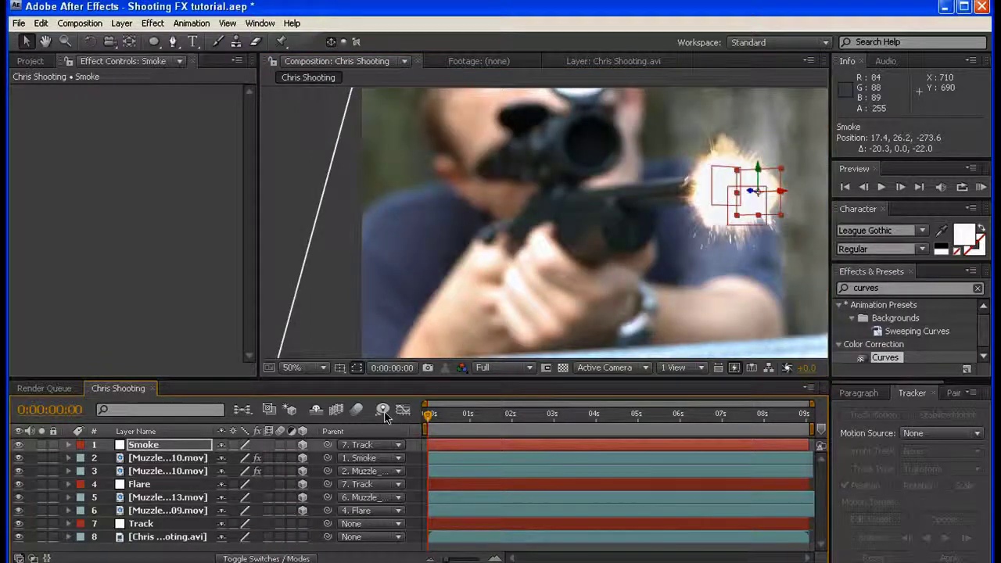
pyautogui.moveTo(757, 175); pyautogui.dragTo(759, 190)
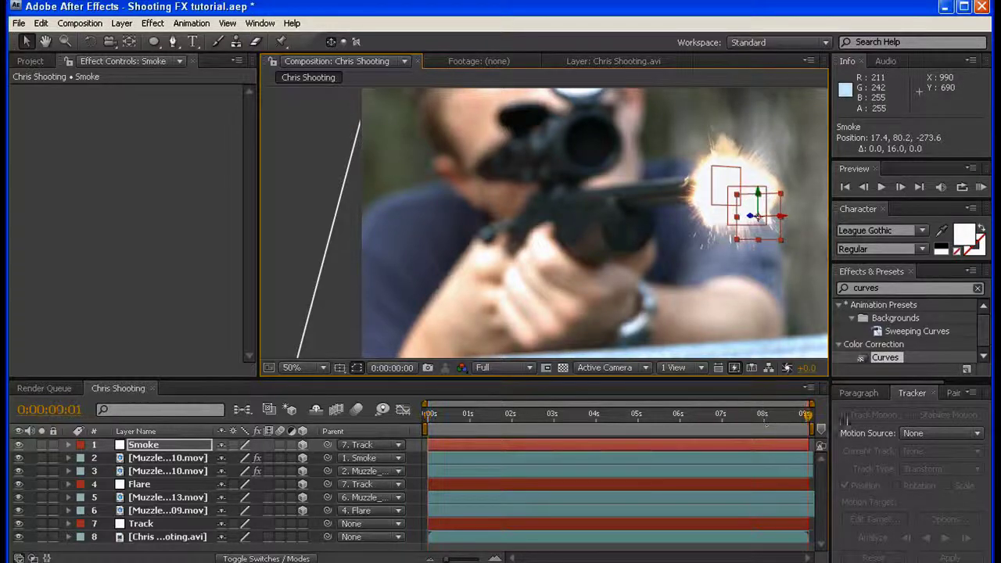
# - Check the placement of the smoke and muzzle flash at the last frame, around 4 seconds and at the first frame
pyautogui.press('End')
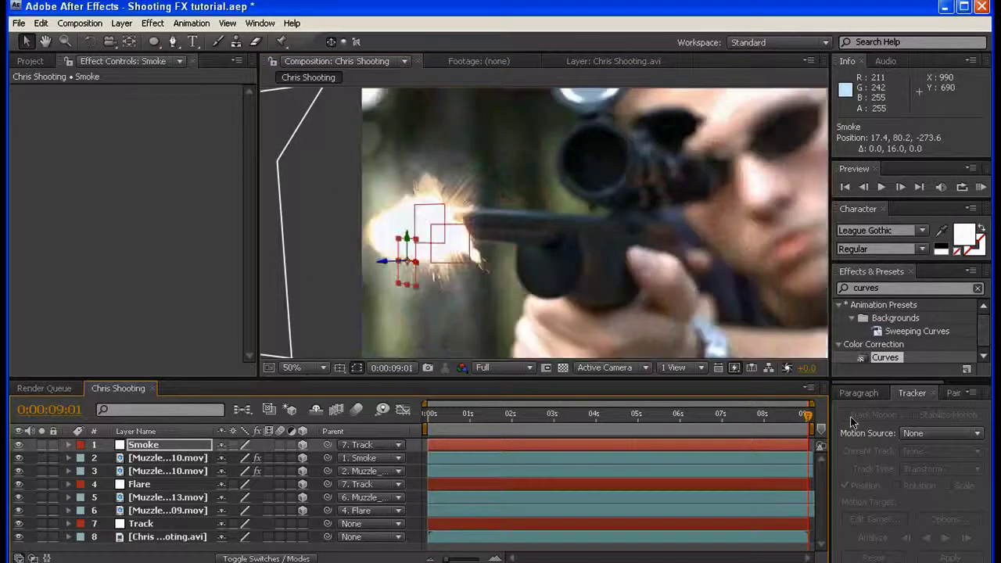
pyautogui.click(602, 415)
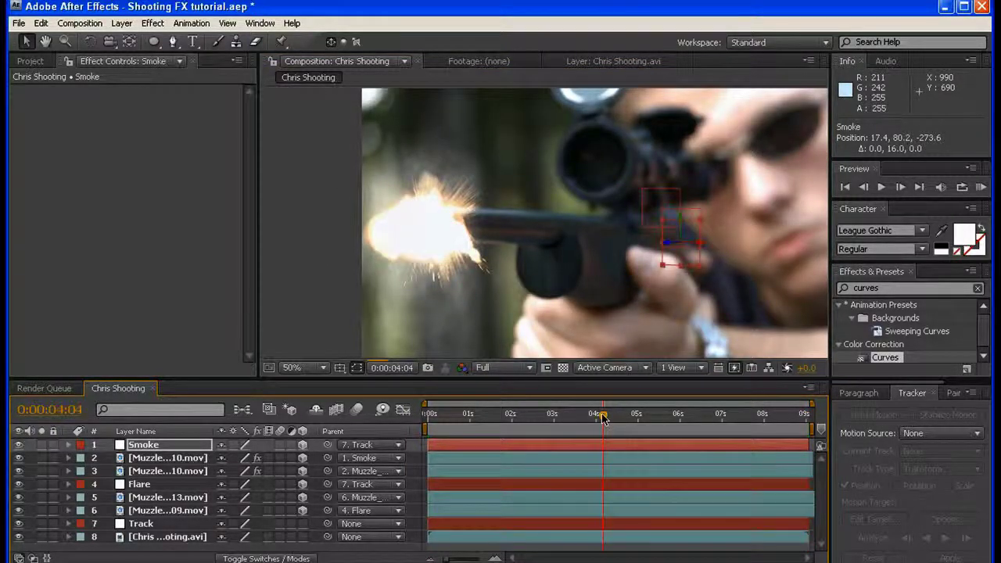
pyautogui.click(379, 263)
pyautogui.press('Home')
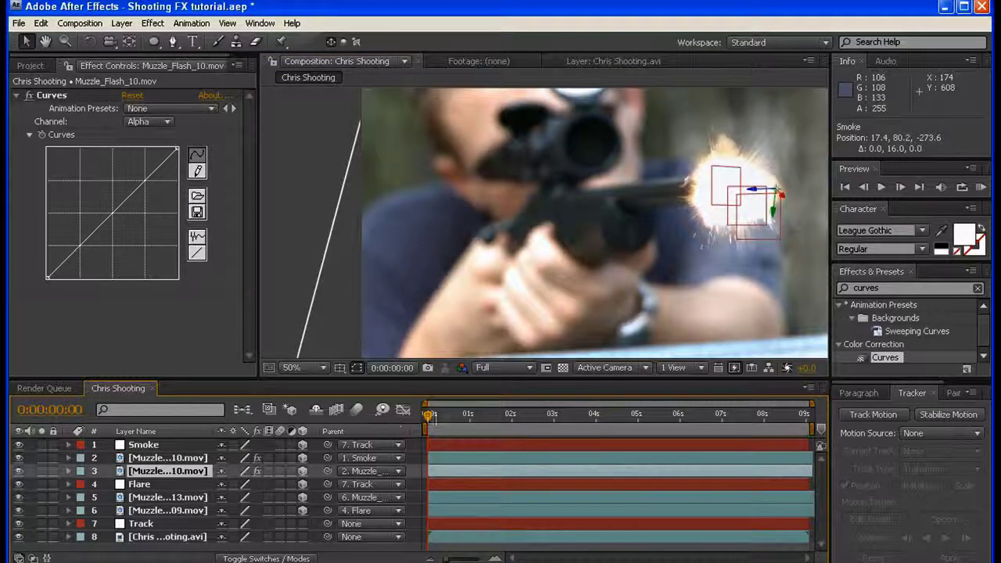
pyautogui.press(',')
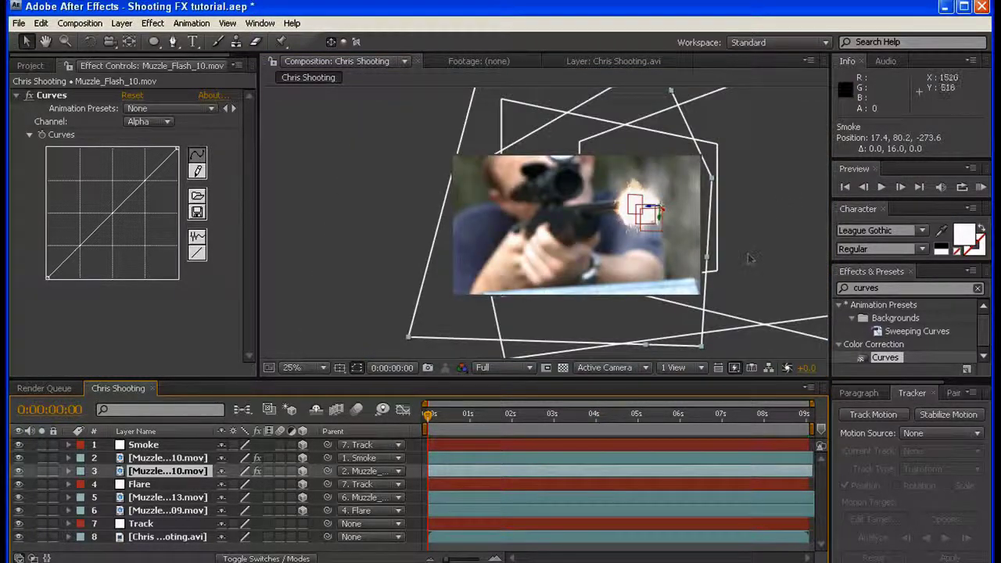
pyautogui.press('.')
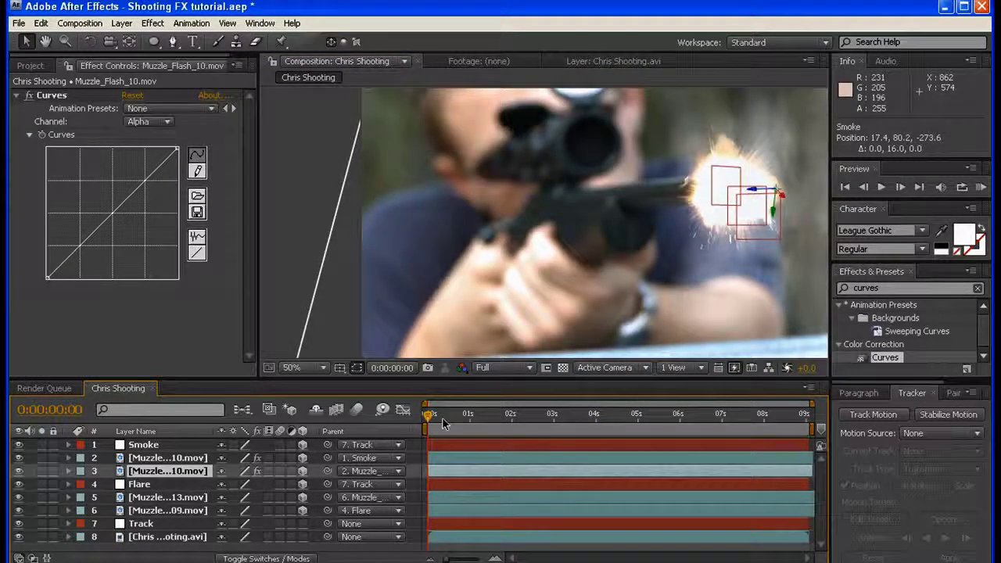
# - RAM preview the composite at Third resolution and save the project
pyautogui.click(462, 368)
pyautogui.click(505, 368)
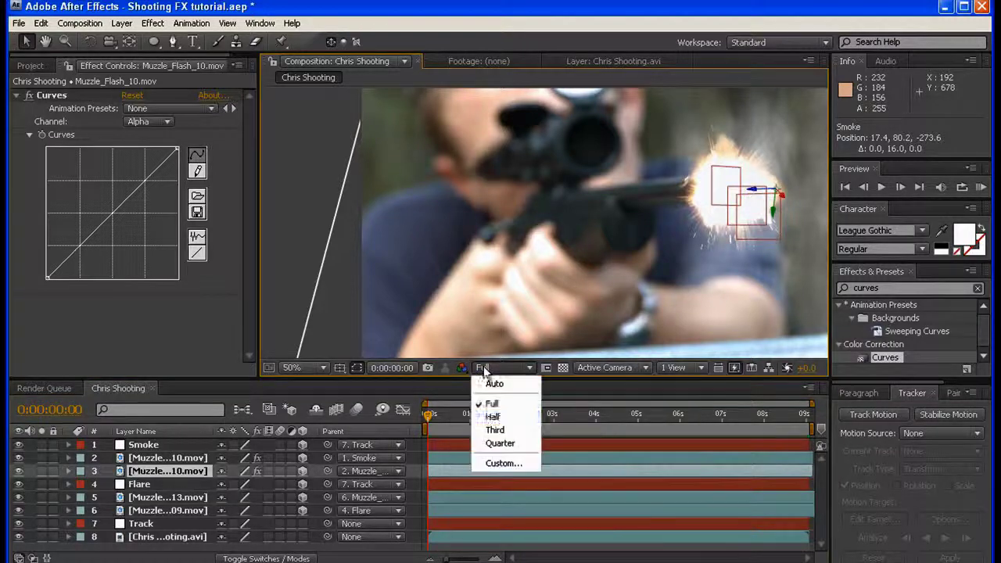
pyautogui.click(501, 431)
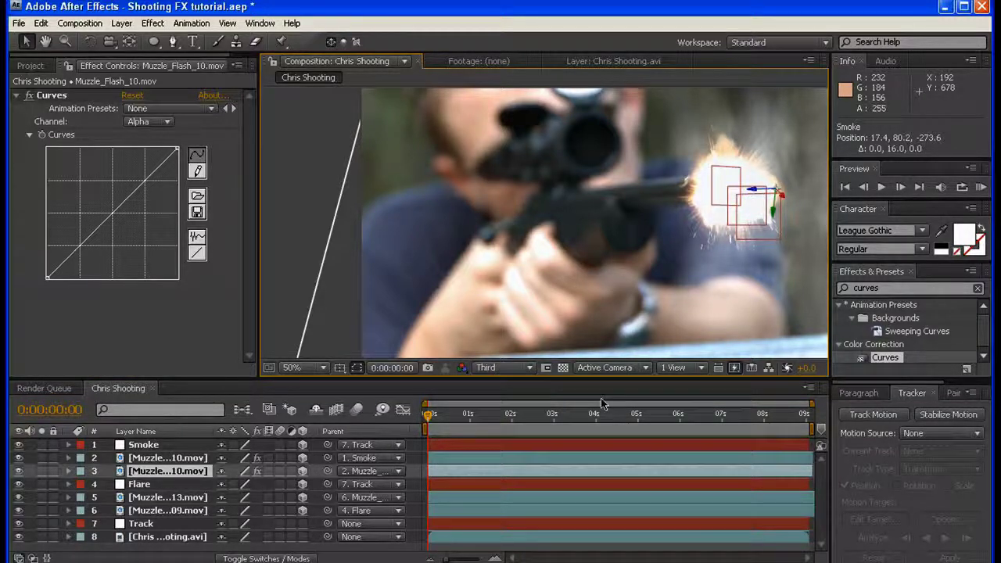
pyautogui.click(982, 186)
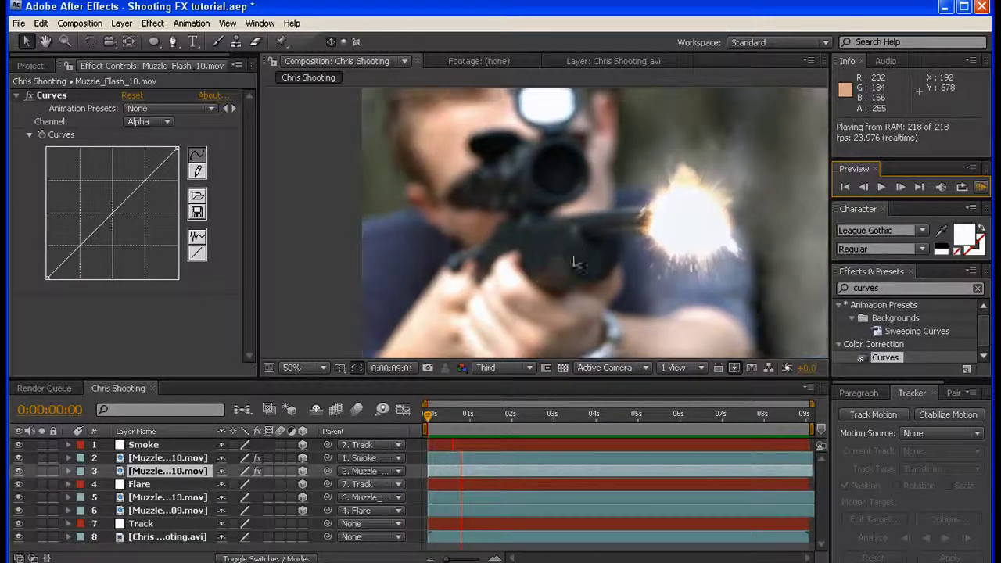
pyautogui.press('space')
pyautogui.hotkey('ctrl', 's')
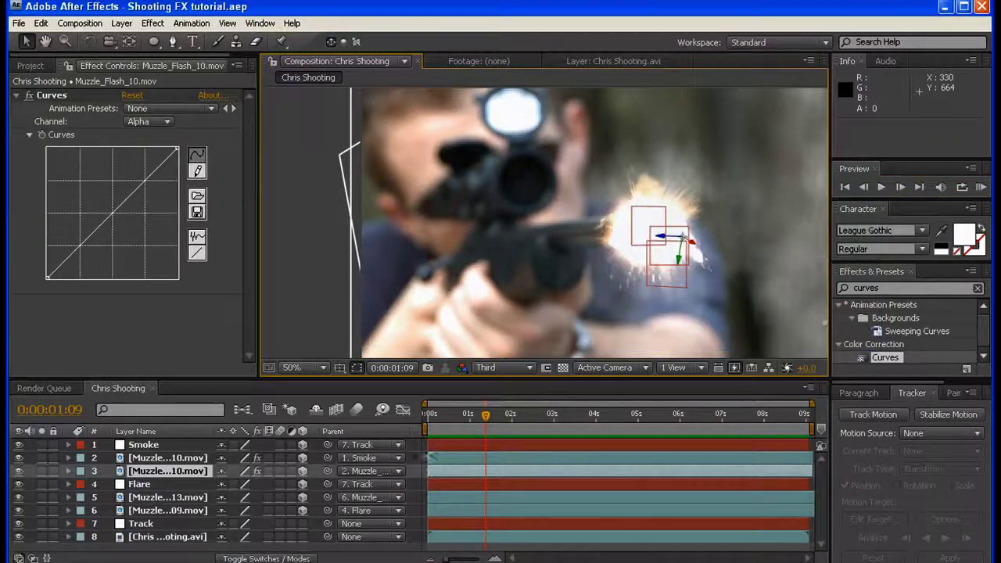
# - Create a black solid at comp size, 1280 by 720 px, in the Chris Shooting composition
pyautogui.rightClick(413, 457)
pyautogui.moveTo(575, 462)
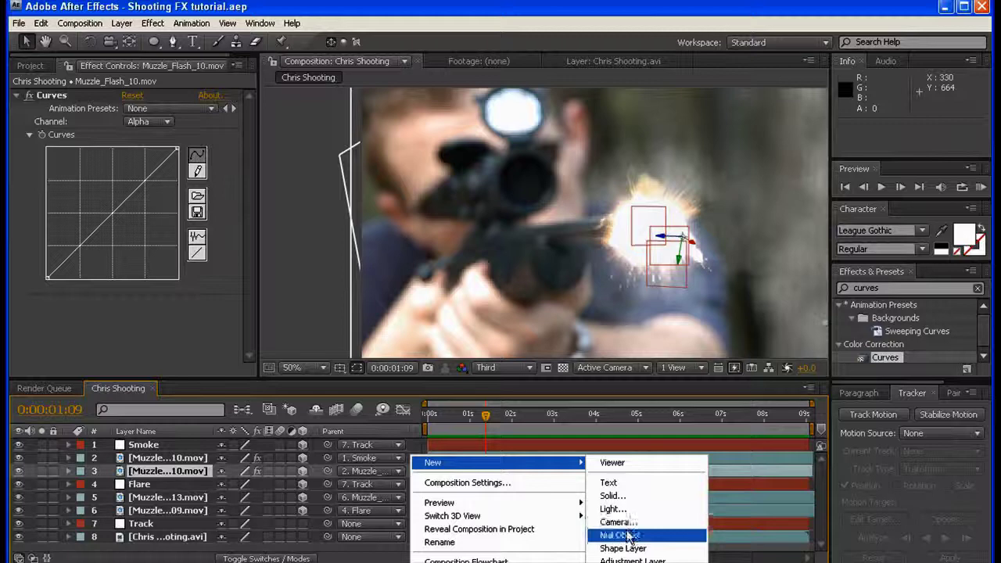
pyautogui.click(614, 496)
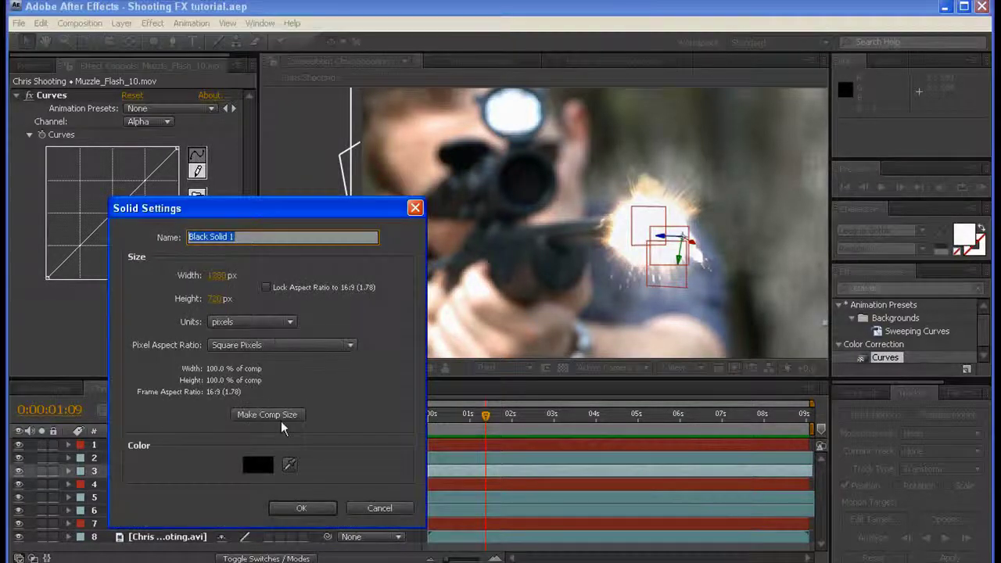
pyautogui.click(281, 419)
pyautogui.click(316, 507)
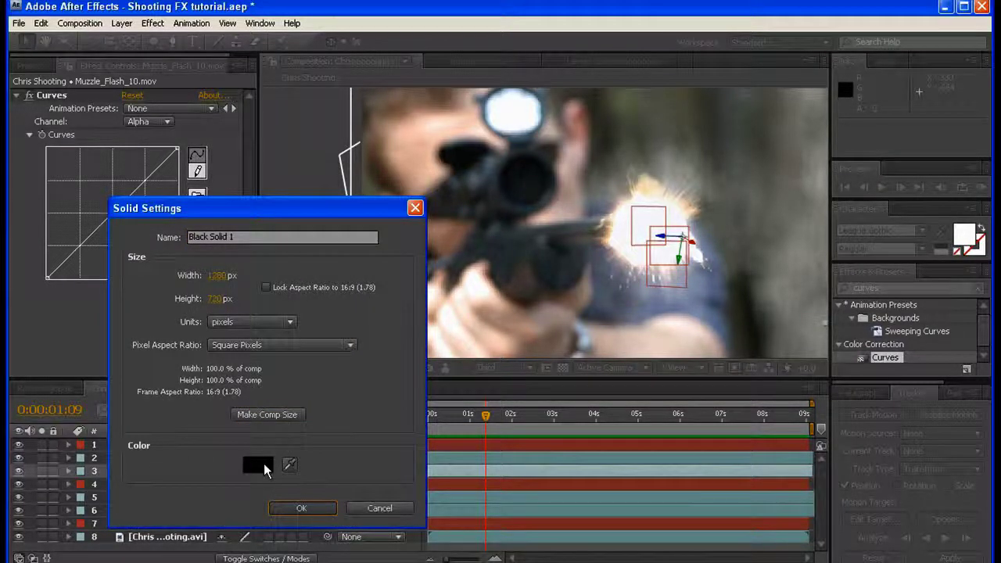
pyautogui.click(315, 512)
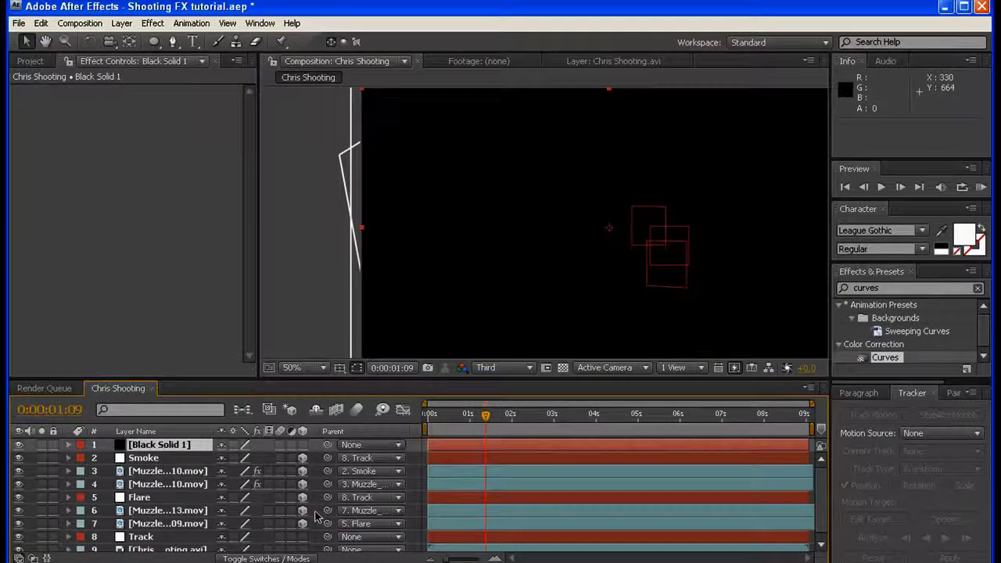
# - Pre-compose the black solid as "Heat Wave", leaving all attributes in Chris Shooting
pyautogui.click(121, 23)
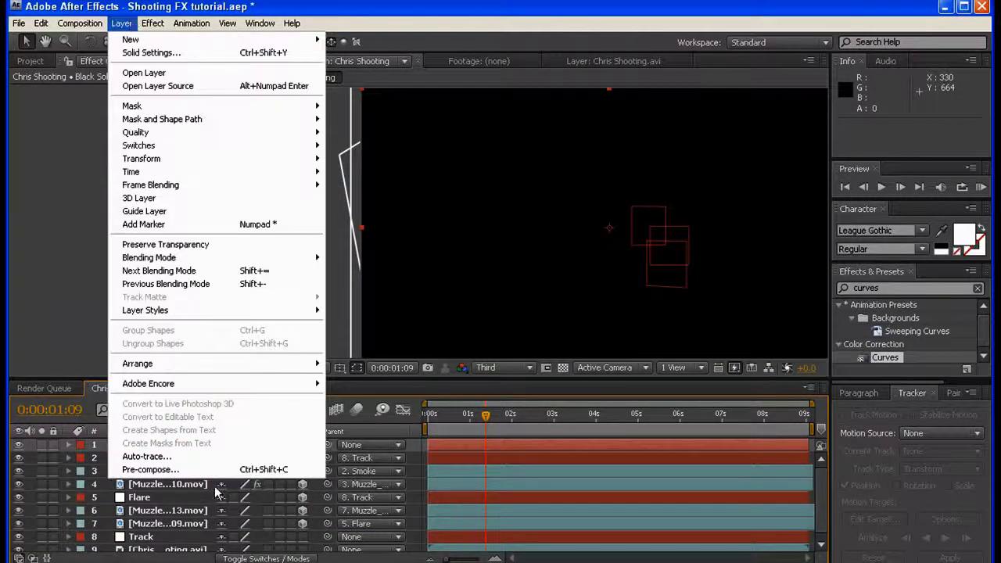
pyautogui.click(141, 474)
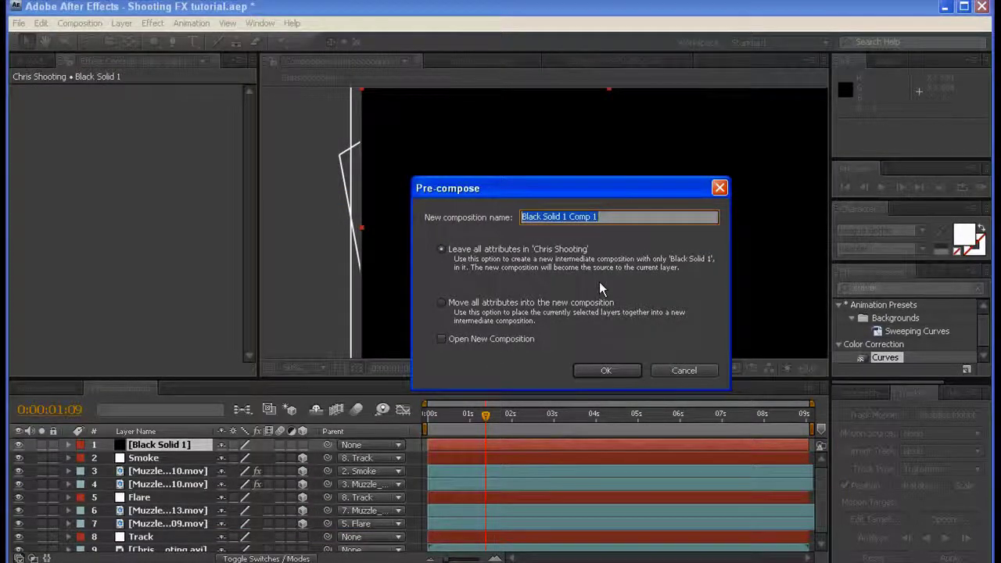
pyautogui.write('G')
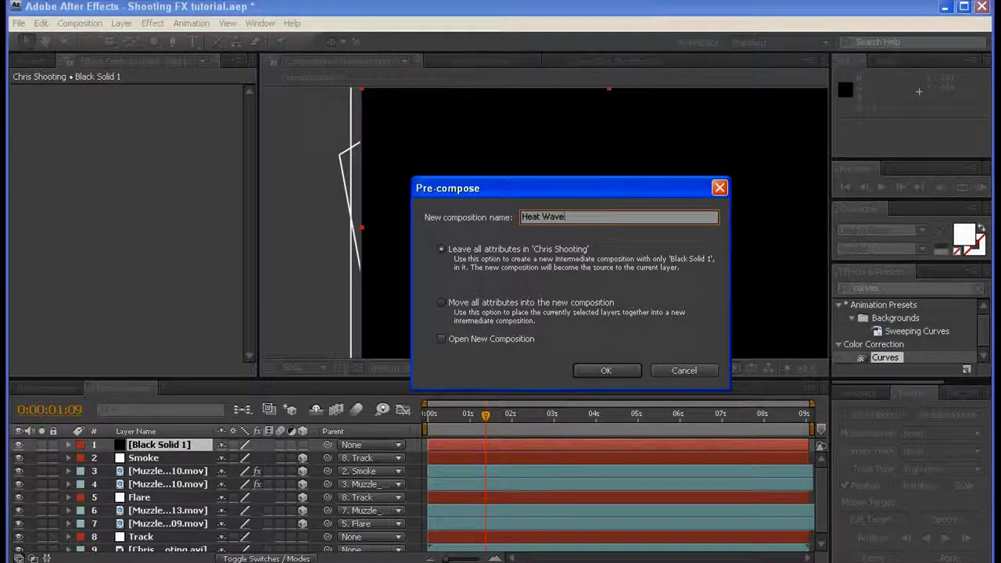
pyautogui.click(606, 370)
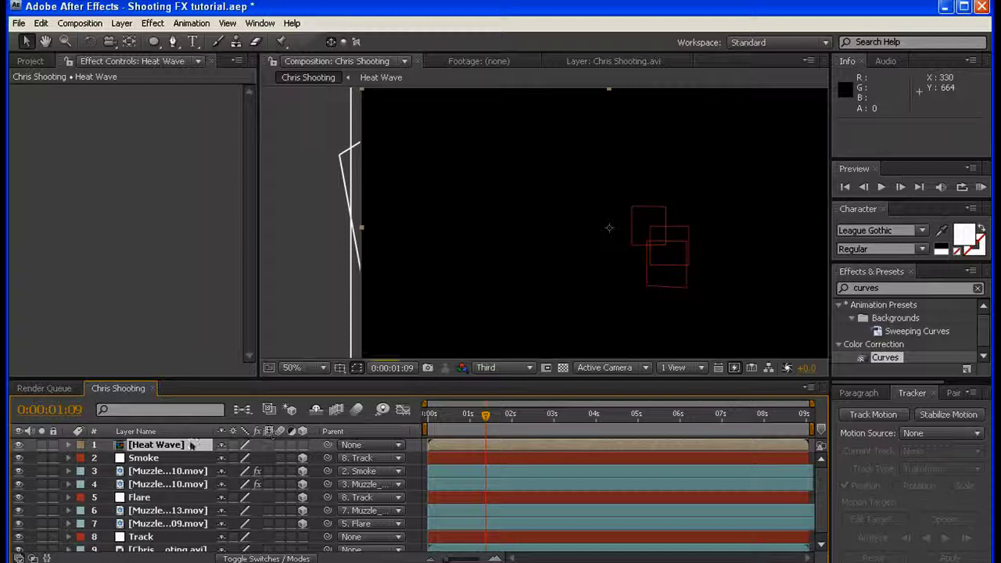
# - Open the Heat Wave composition and apply the Fractal Noise effect to its black solid
pyautogui.doubleClick(157, 444)
pyautogui.moveTo(911, 287); pyautogui.dragTo(712, 265)
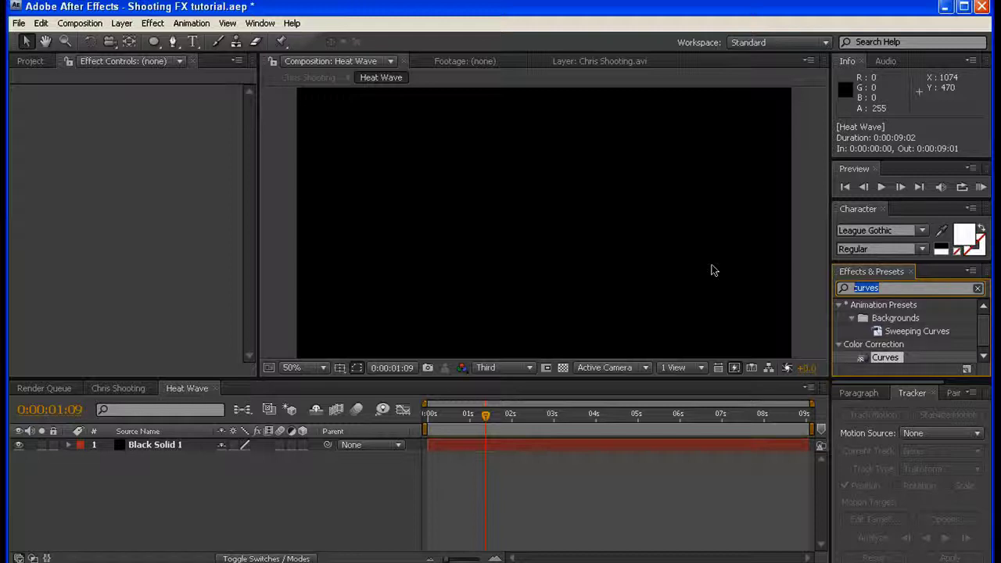
pyautogui.write('Fracta')
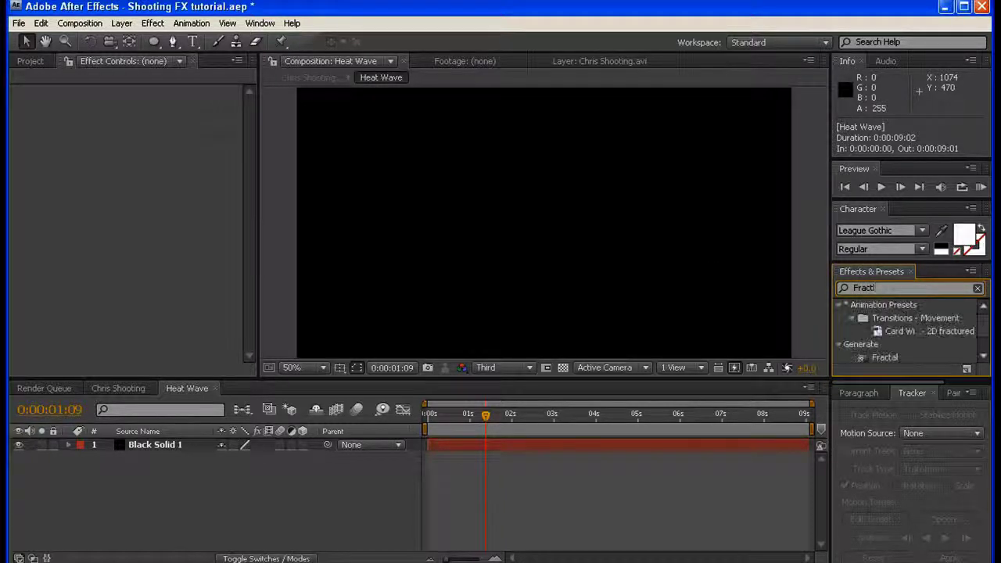
pyautogui.write('l n')
pyautogui.moveTo(888, 317); pyautogui.dragTo(581, 228)
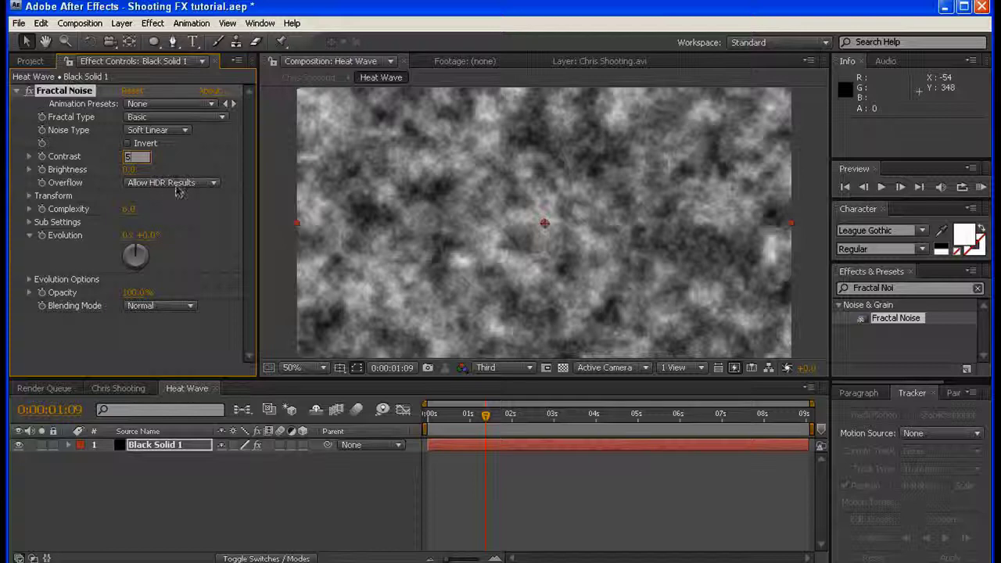
# - Set the Fractal Noise contrast to 150 and its uniform scale to 50
pyautogui.press('Return')
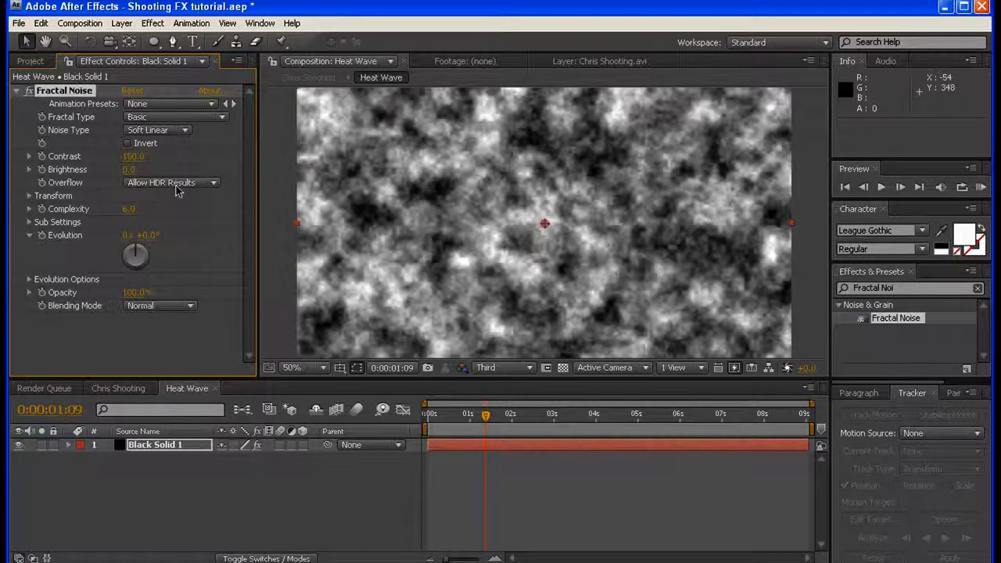
pyautogui.click(29, 196)
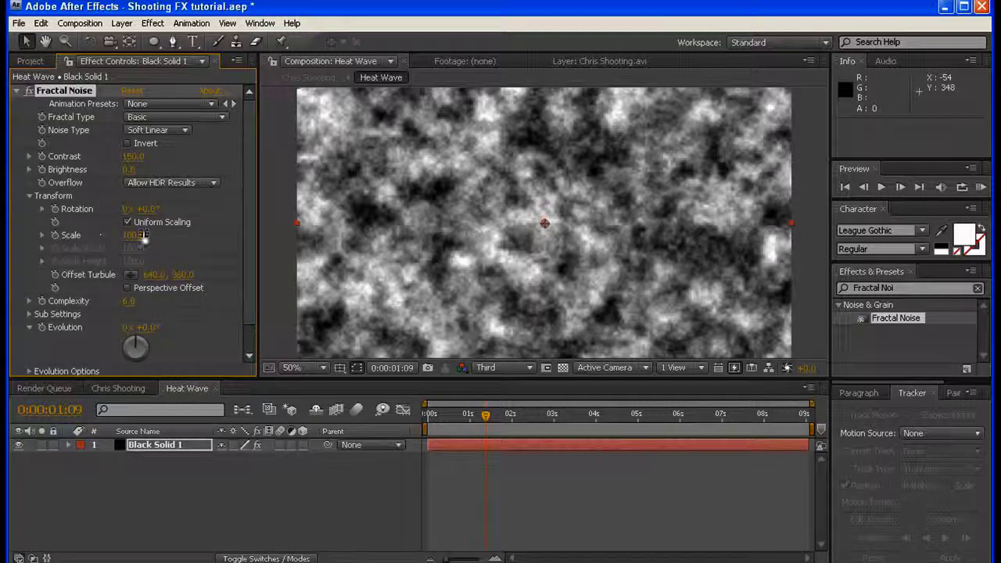
pyautogui.write('50')
pyautogui.press('Return')
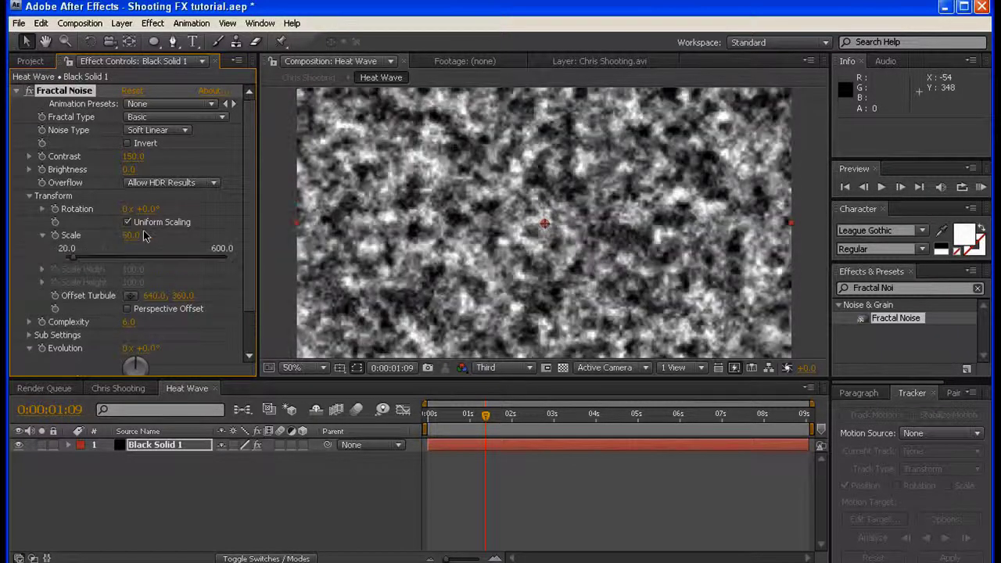
# - Switch the preview to Full resolution and draw a circular mask about 545 px across around the middle of the noise solid
pyautogui.click(505, 367)
pyautogui.click(492, 399)
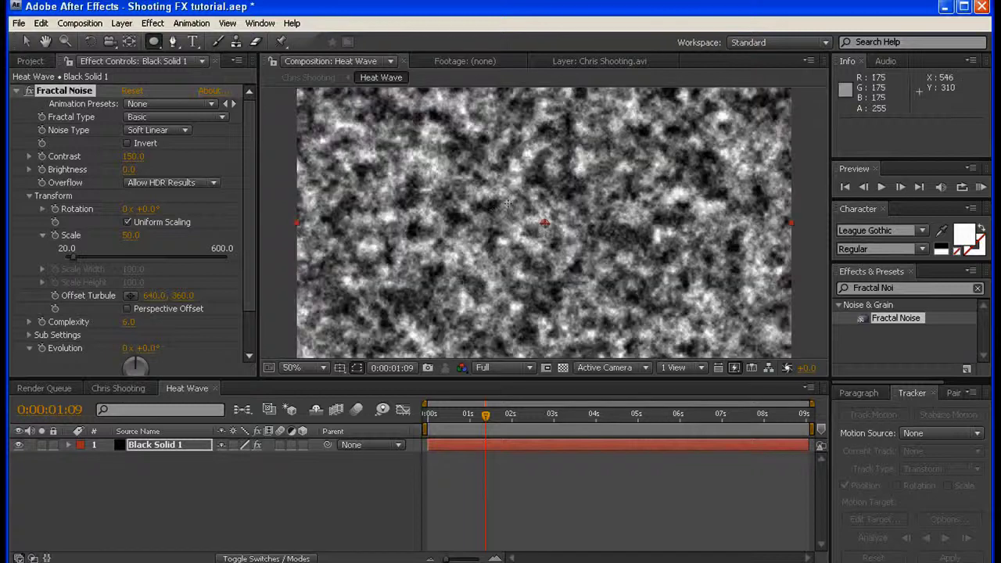
pyautogui.press(',')
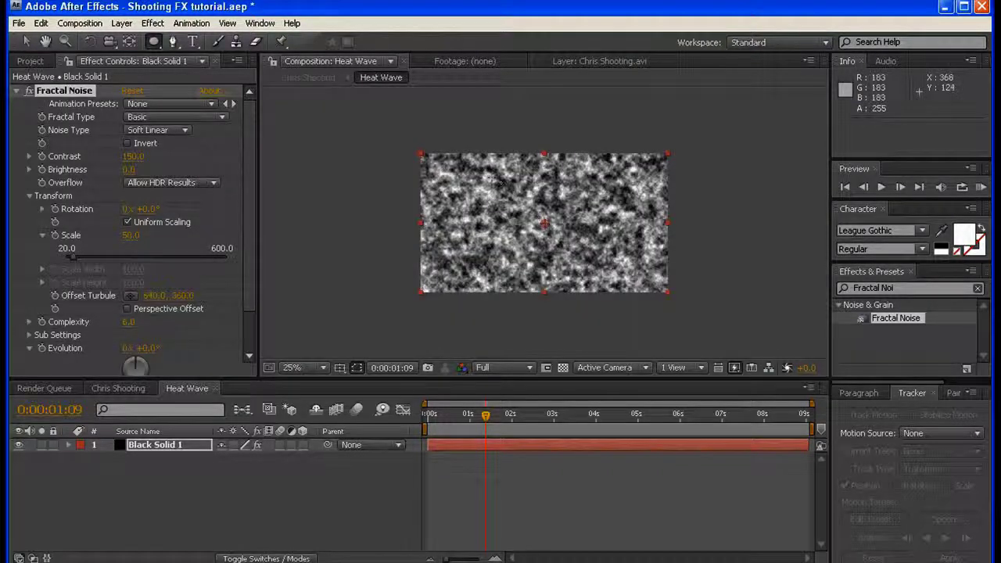
pyautogui.moveTo(494, 174); pyautogui.dragTo(598, 278)
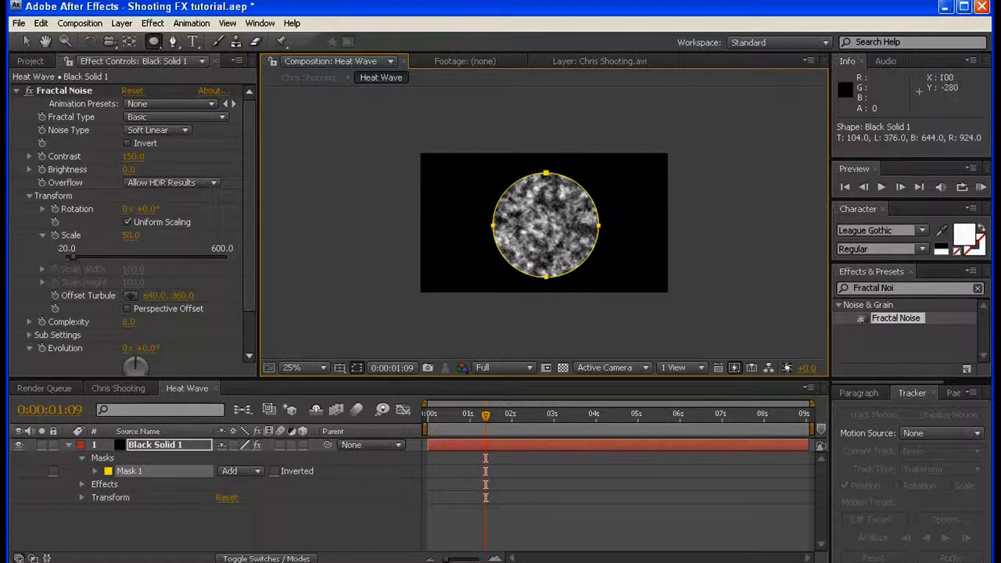
# - Nudge the four vertices of the circular mask slightly to enlarge it and adjust its position in the frame
pyautogui.click(27, 41)
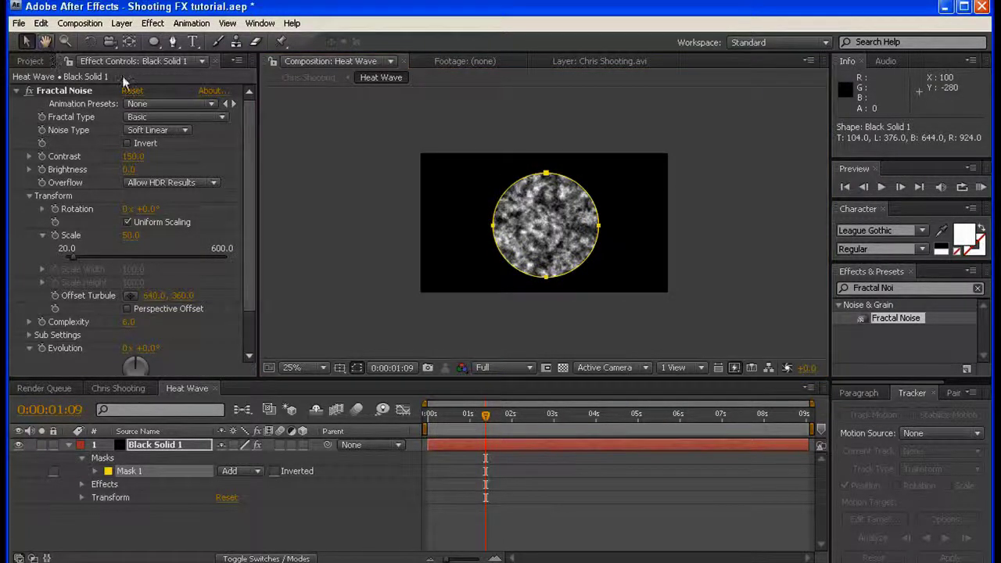
pyautogui.click(546, 171)
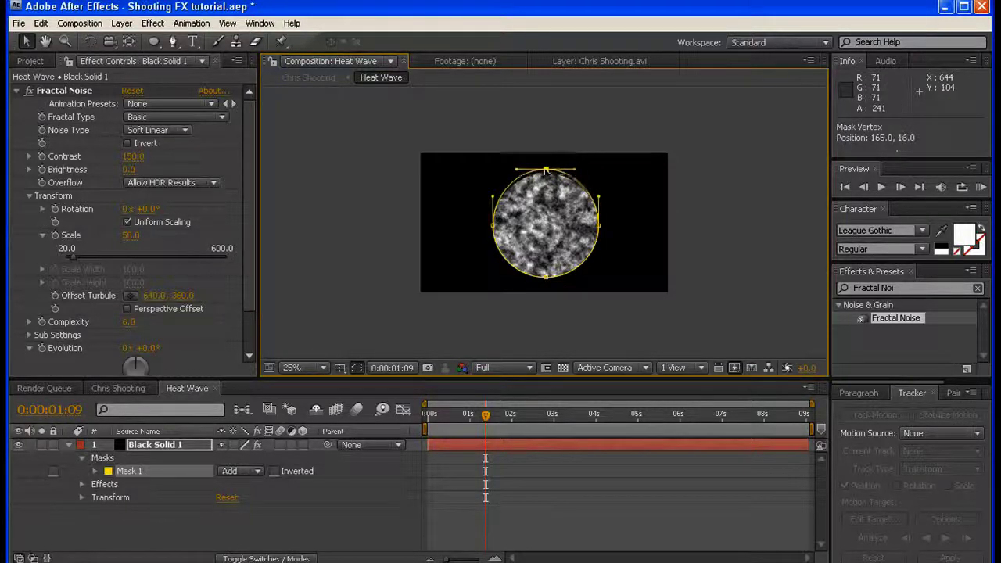
pyautogui.click(493, 224)
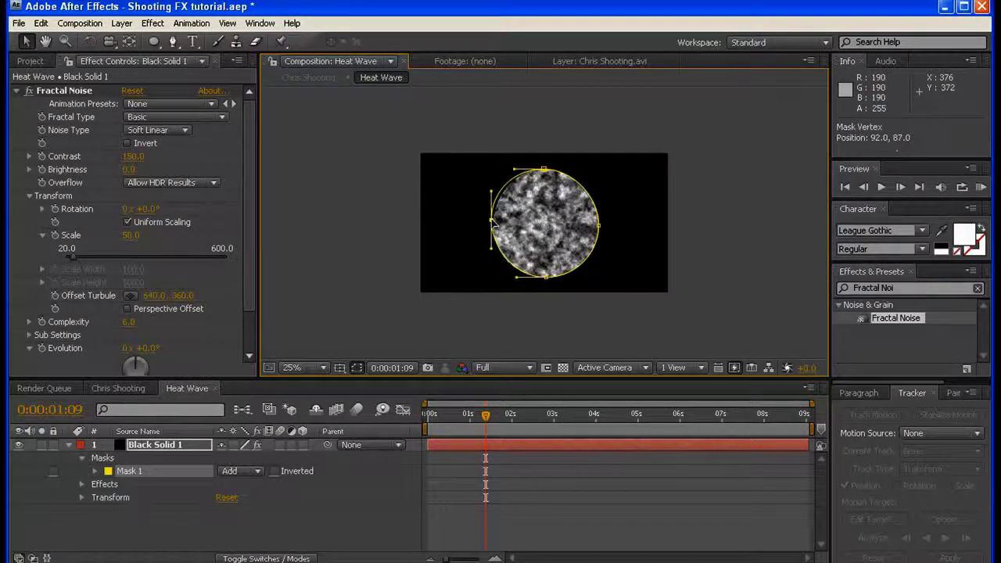
pyautogui.click(601, 225)
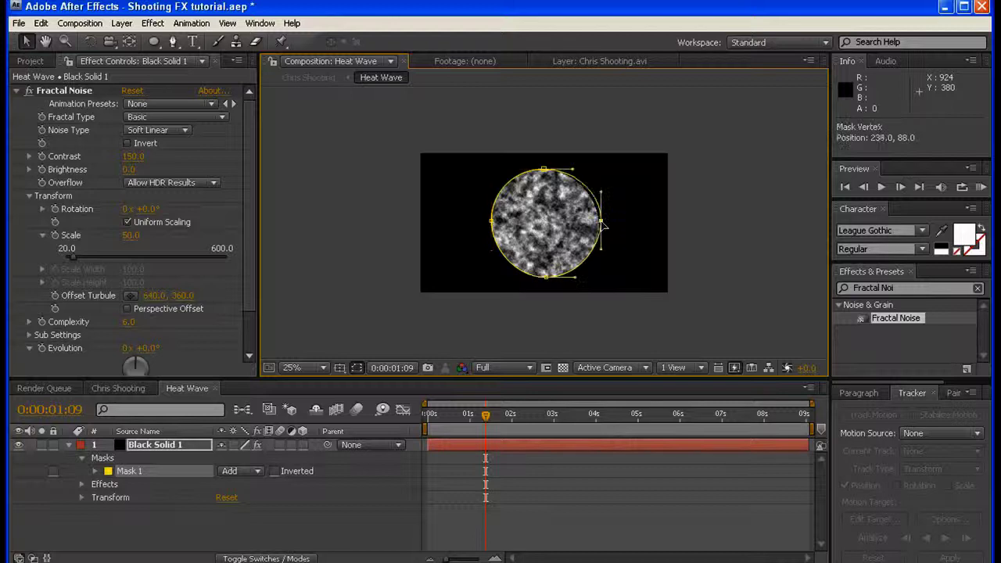
pyautogui.click(546, 277)
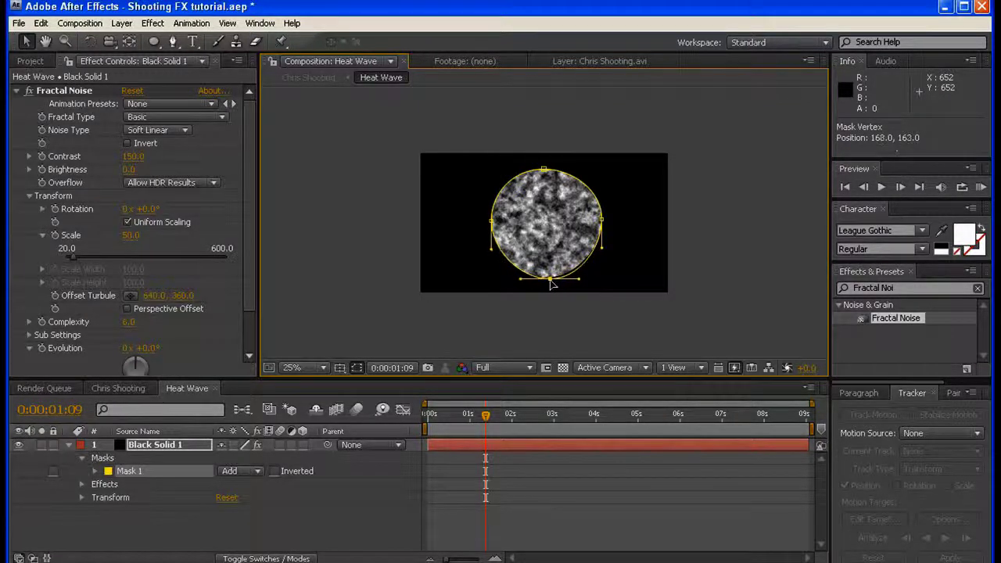
# - Shift the top vertex of the circular mask slightly sideways to even out the circle
pyautogui.scroll(1, 599, 282)
pyautogui.scroll(-1, 599, 282)
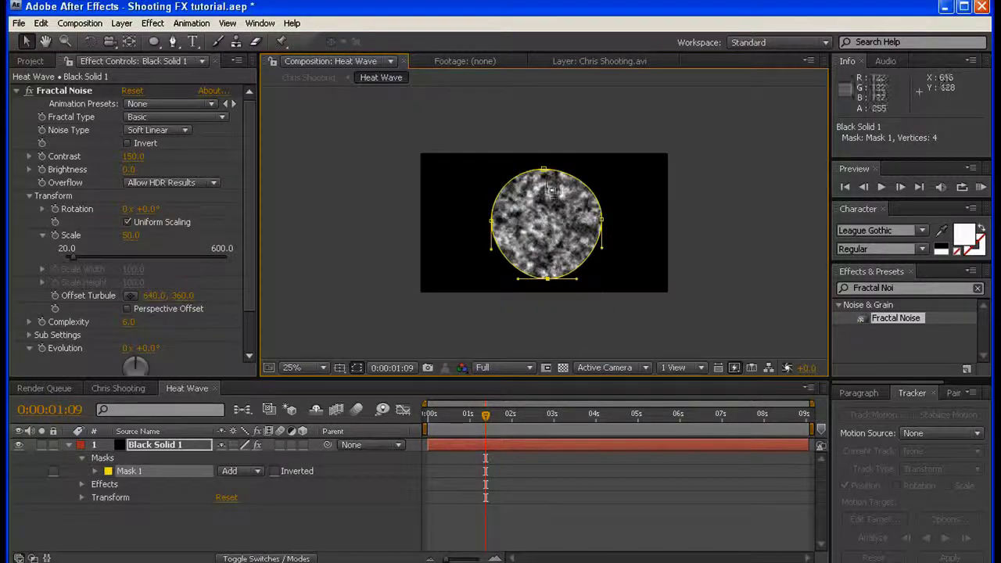
pyautogui.moveTo(544, 168); pyautogui.dragTo(550, 168)
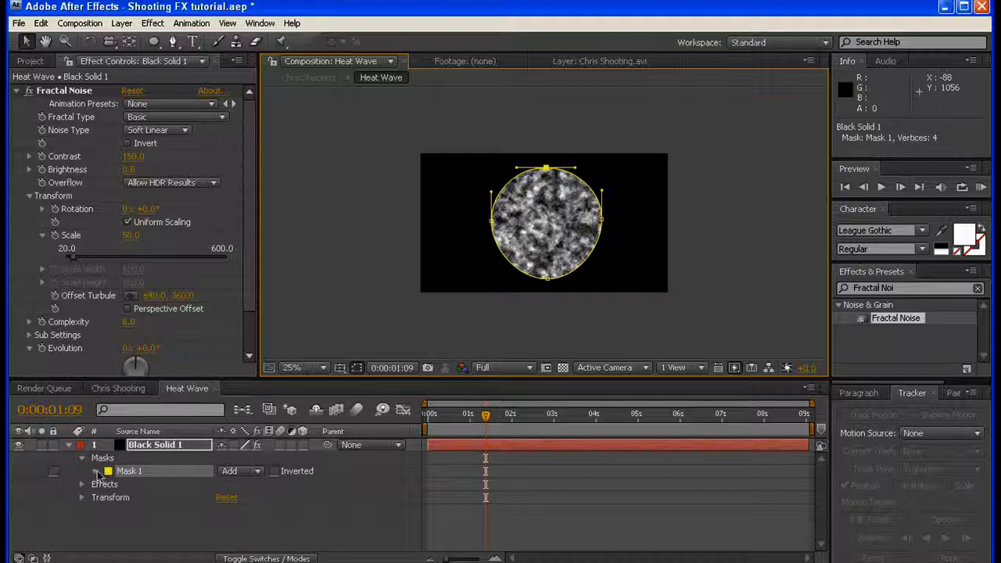
# - Feather Mask 1 on the noise solid by 130 pixels and contract it with a mask expansion of -32 pixels
pyautogui.click(96, 471)
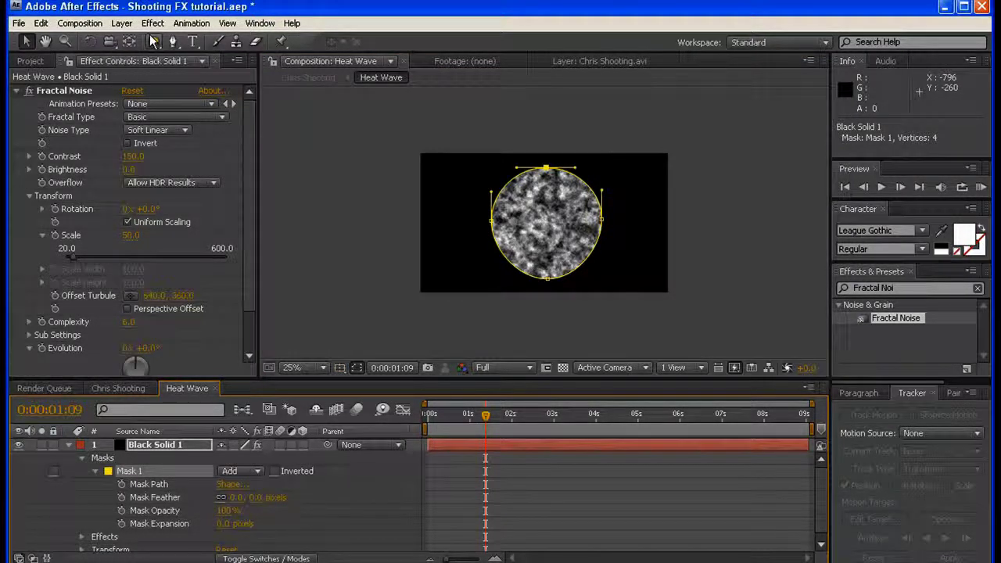
pyautogui.moveTo(258, 498); pyautogui.dragTo(310, 498)
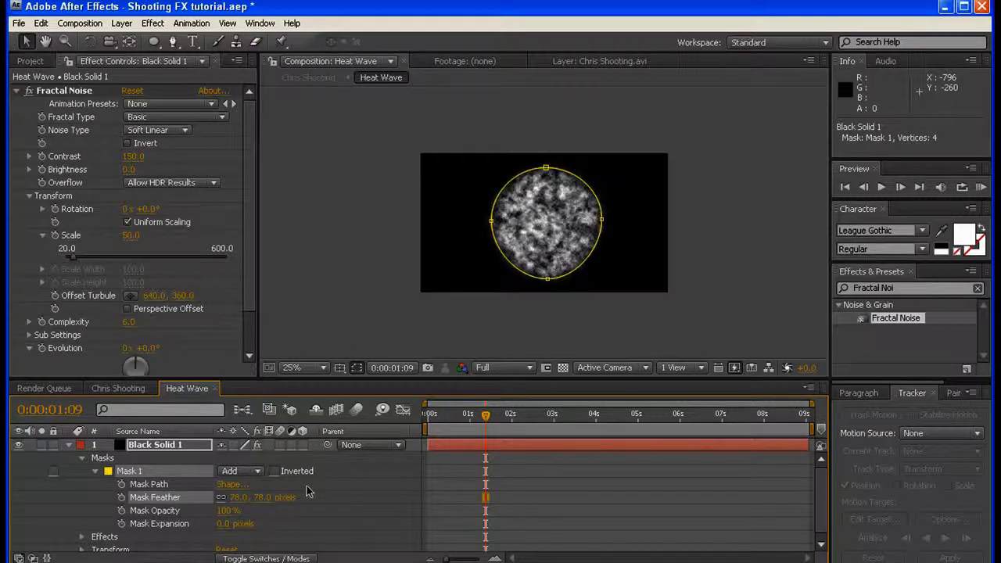
pyautogui.click(538, 331)
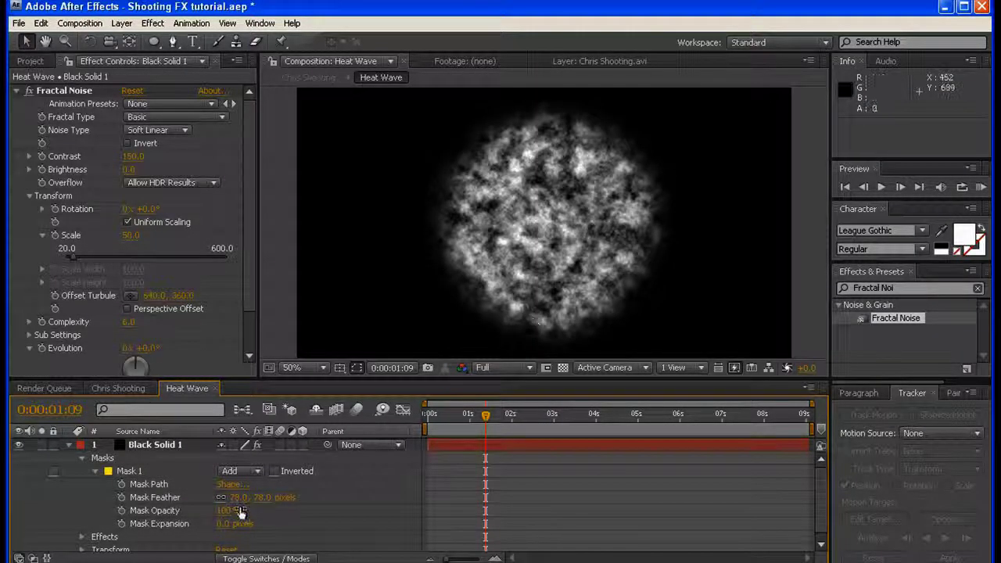
pyautogui.moveTo(264, 499); pyautogui.dragTo(279, 494)
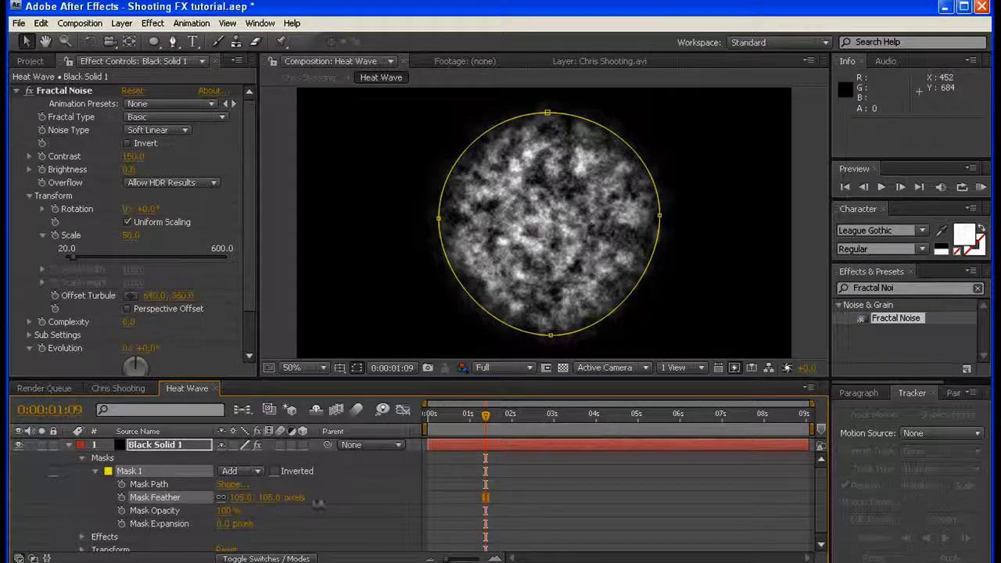
pyautogui.moveTo(239, 529); pyautogui.dragTo(215, 529)
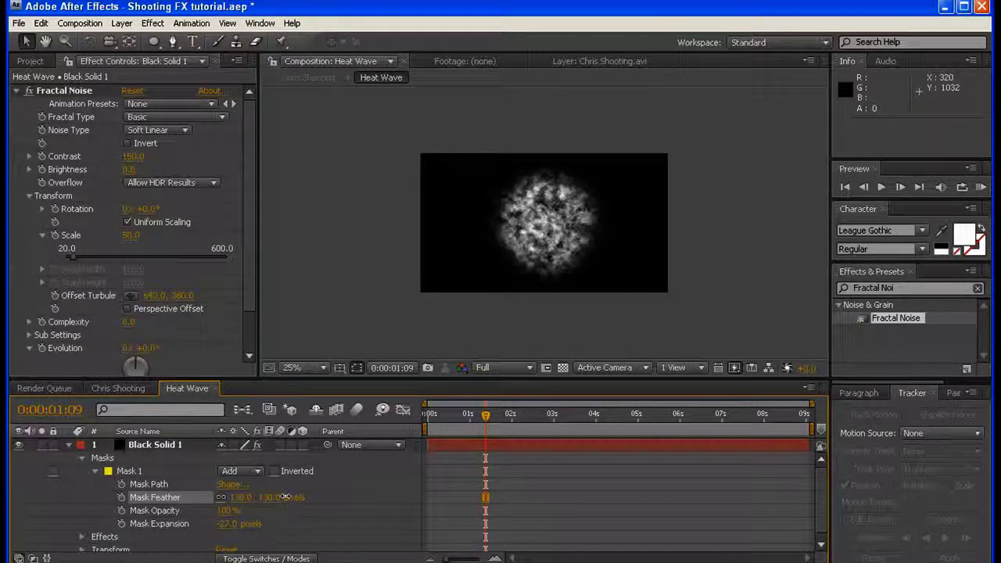
pyautogui.moveTo(285, 497); pyautogui.dragTo(286, 496)
pyautogui.click(579, 468)
pyautogui.scroll(1, 587, 272)
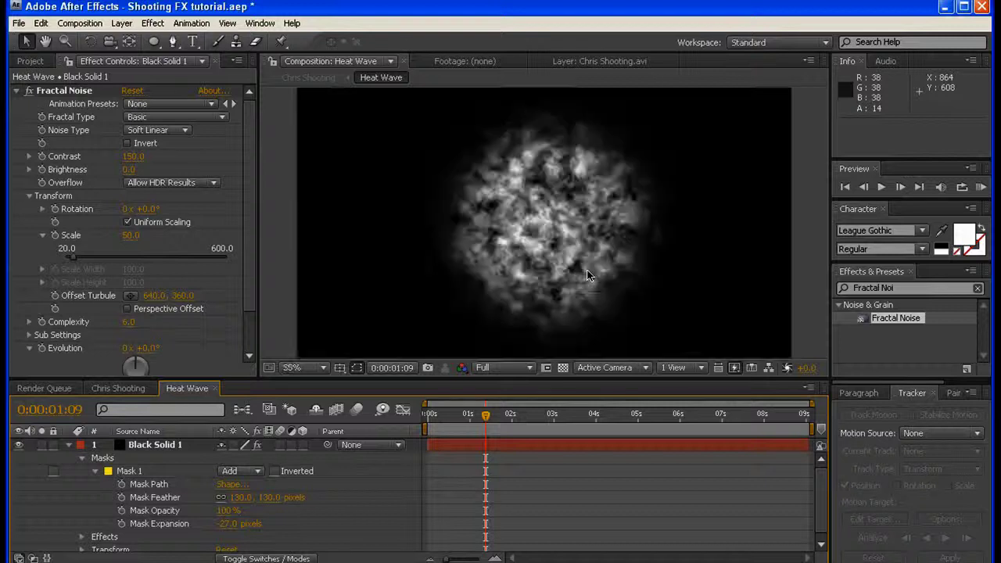
pyautogui.scroll(-2, 588, 277)
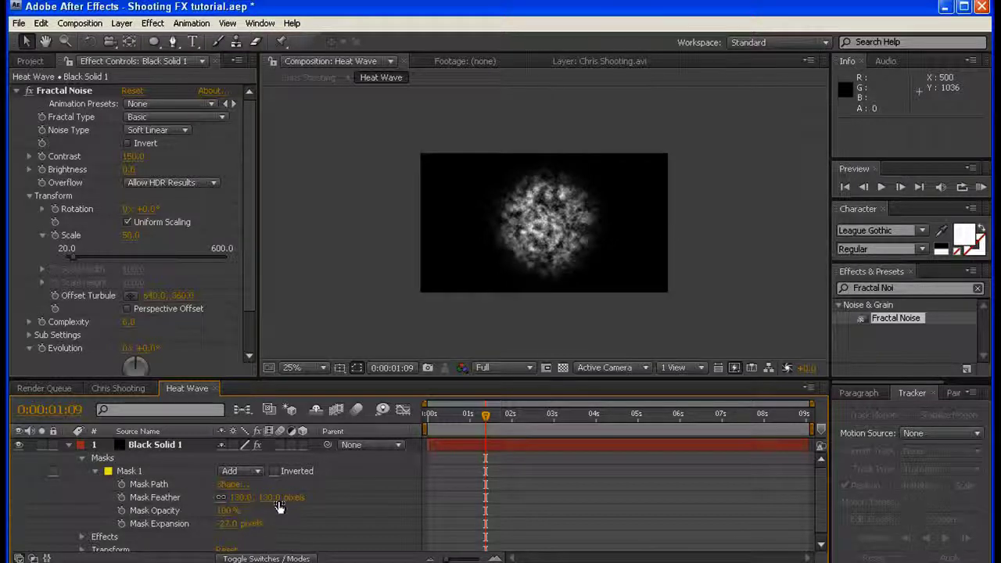
pyautogui.click(213, 524)
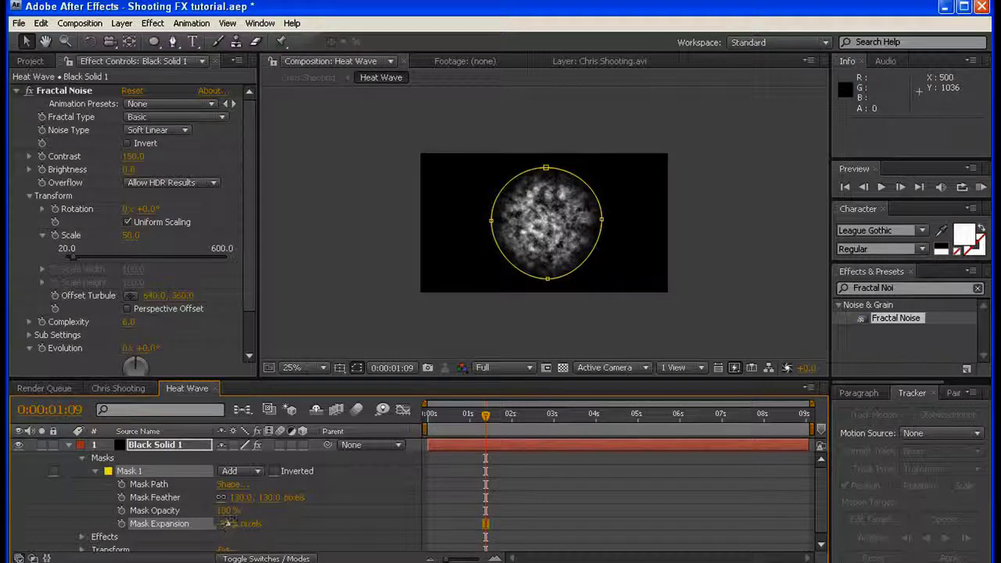
pyautogui.click(341, 510)
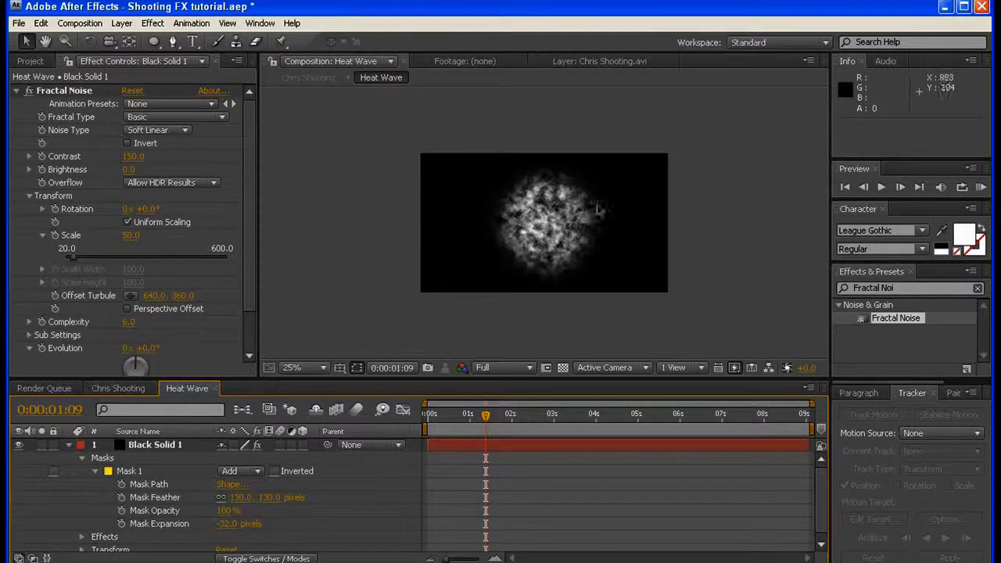
# - In the Chris Shooting composition, parent the Heat Wave layer to the Track null and enable its Collapse Transformations switch
pyautogui.click(117, 388)
pyautogui.scroll(-2, 626, 250)
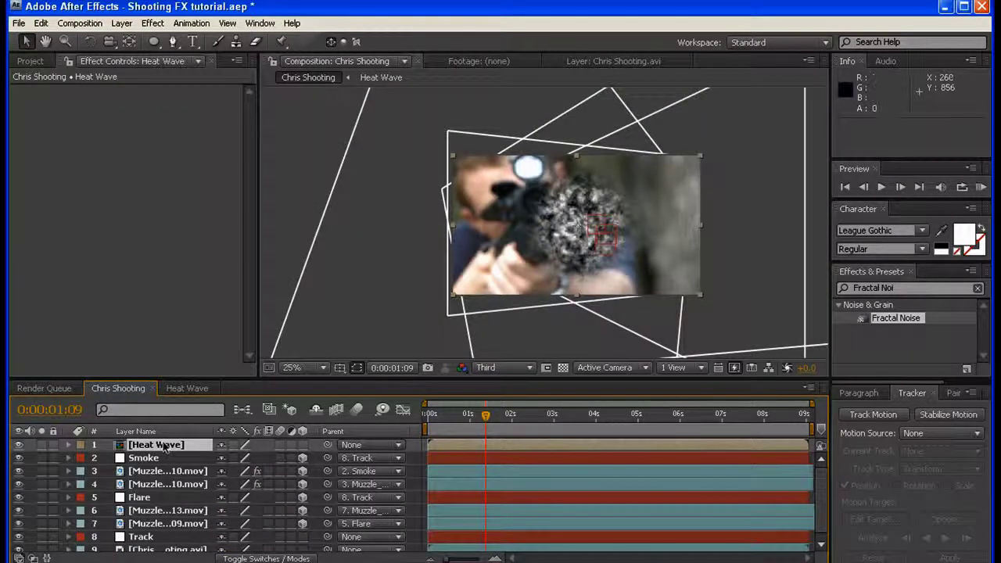
pyautogui.moveTo(327, 444); pyautogui.dragTo(140, 536)
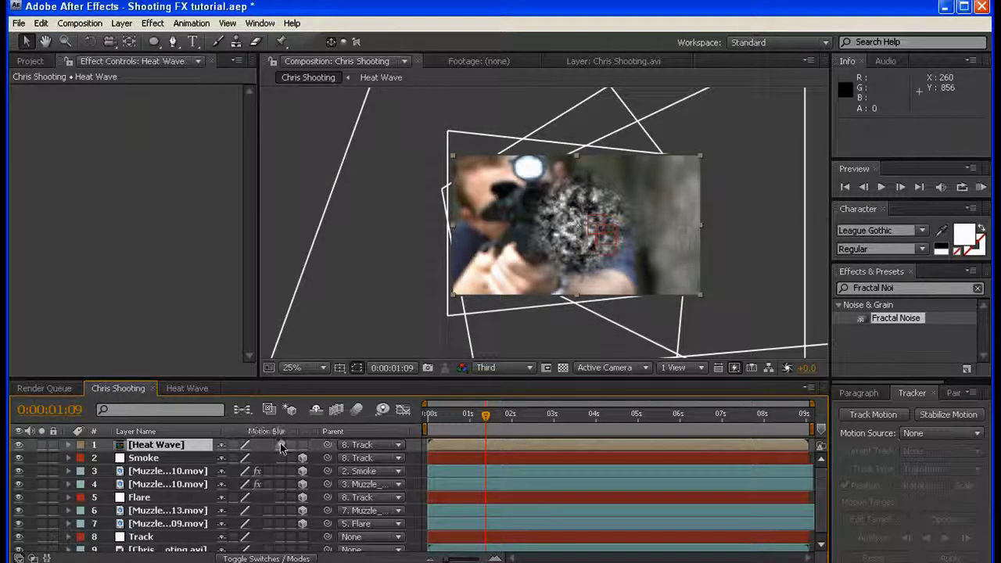
pyautogui.click(233, 445)
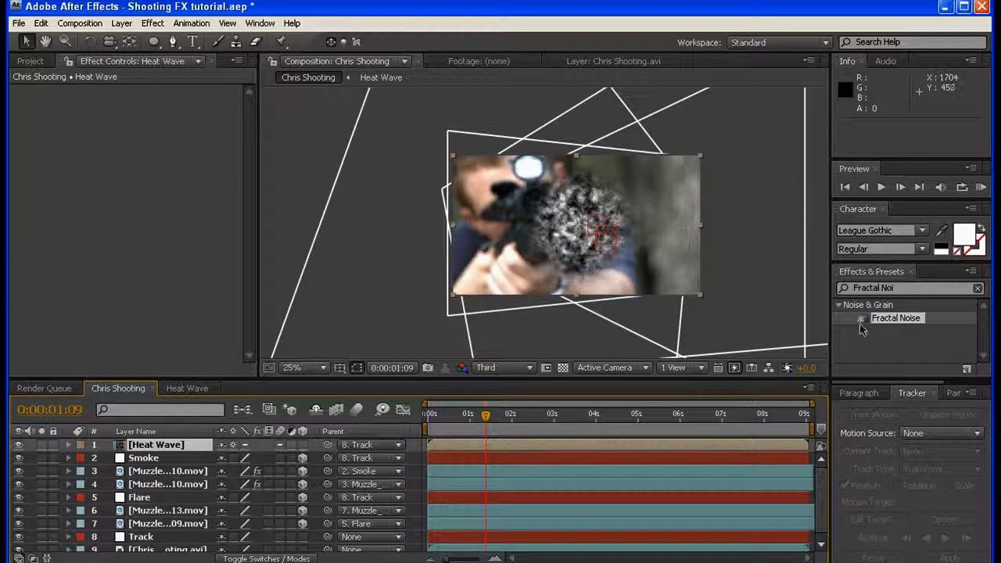
# - Hide the Heat Wave layer and apply the Displacement Map effect to the Chris Shooting.avi layer
pyautogui.click(19, 444)
pyautogui.scroll(-1, 19, 446)
pyautogui.click(175, 531)
pyautogui.click(178, 545)
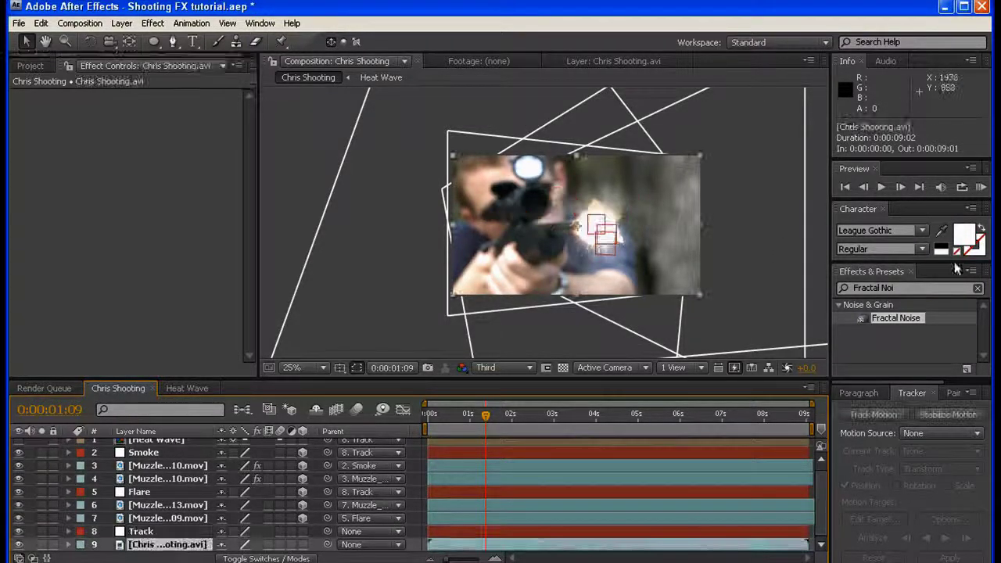
pyautogui.hotkey('ctrl', '5')
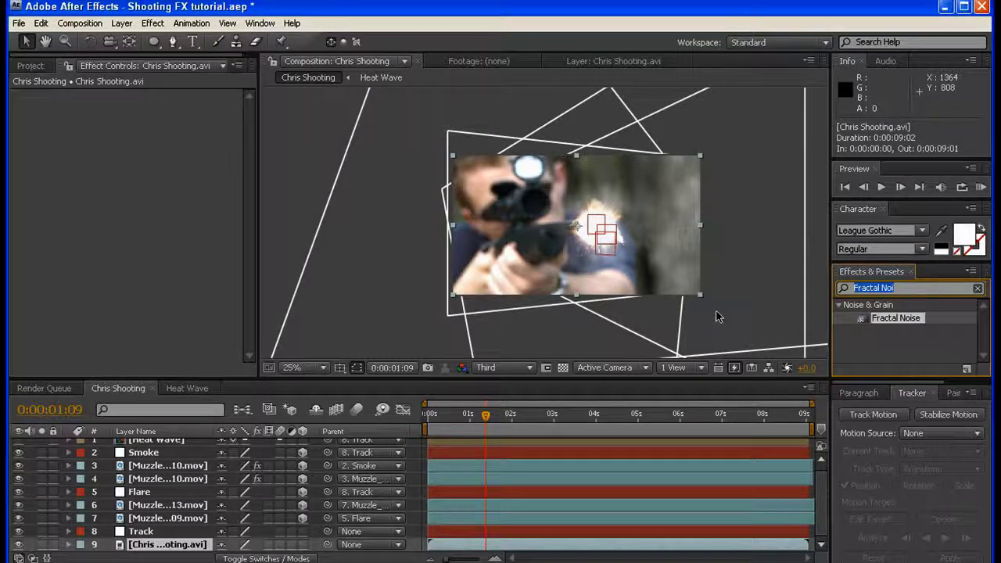
pyautogui.write('displacement')
pyautogui.moveTo(892, 318); pyautogui.dragTo(223, 550)
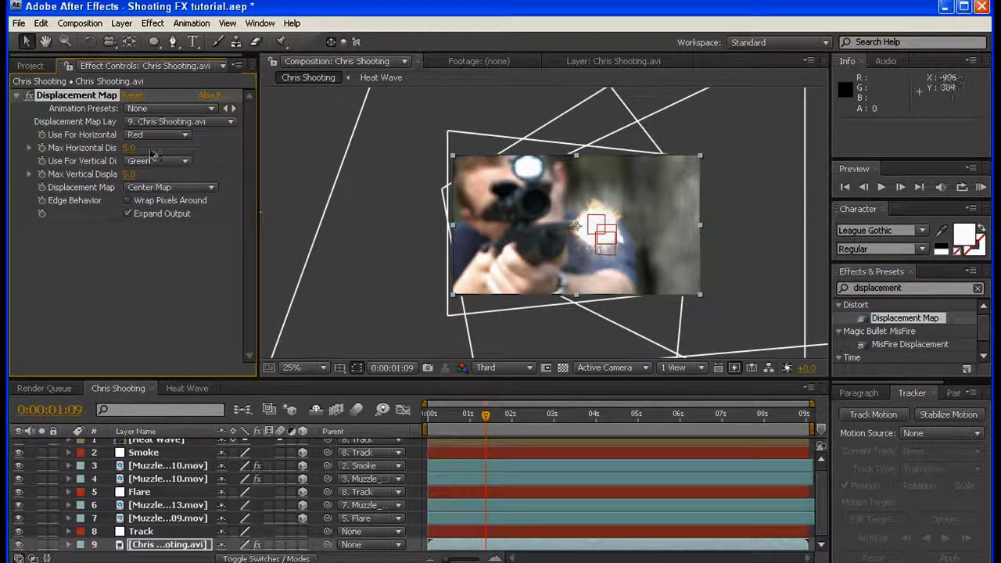
# - Choose Heat Wave as the displacement map layer and set the preview to Full resolution
pyautogui.click(147, 122)
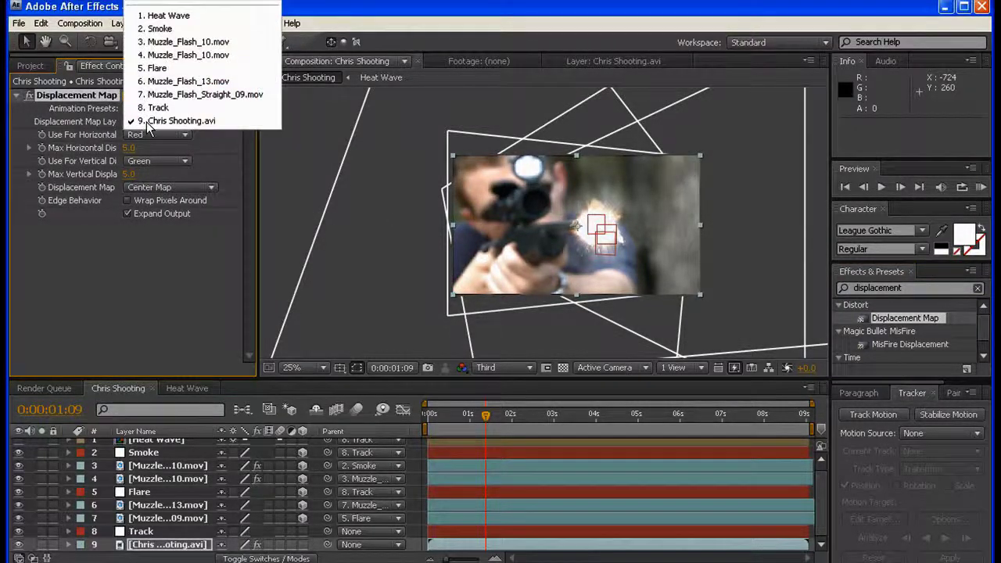
pyautogui.click(189, 19)
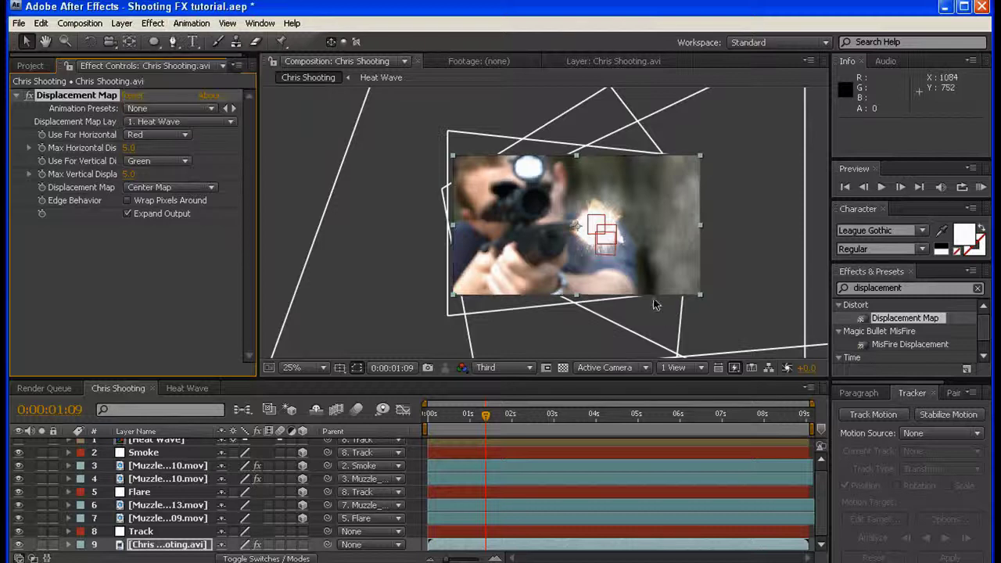
pyautogui.scroll(2, 541, 225)
pyautogui.click(507, 368)
pyautogui.click(498, 403)
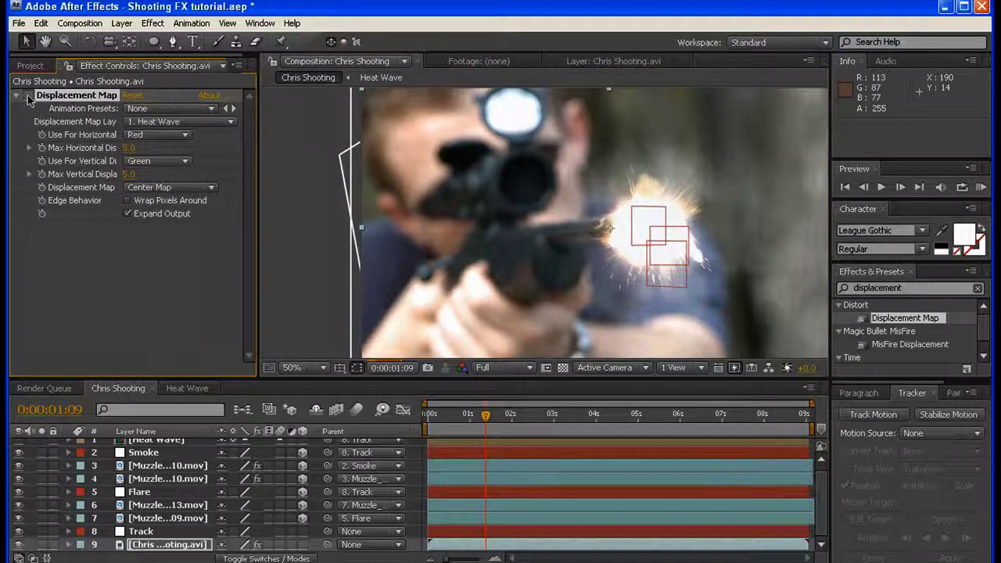
# - Set both the maximum horizontal and maximum vertical displacement of the Displacement Map to 11
pyautogui.click(129, 149)
pyautogui.write('11')
pyautogui.press('Tab')
pyautogui.write('11')
pyautogui.click(174, 304)
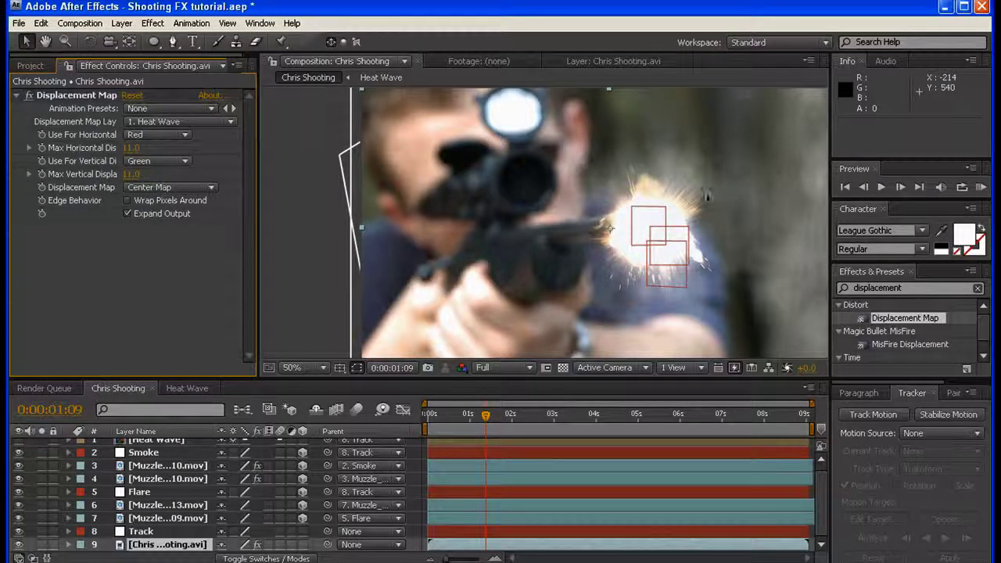
pyautogui.press(',')
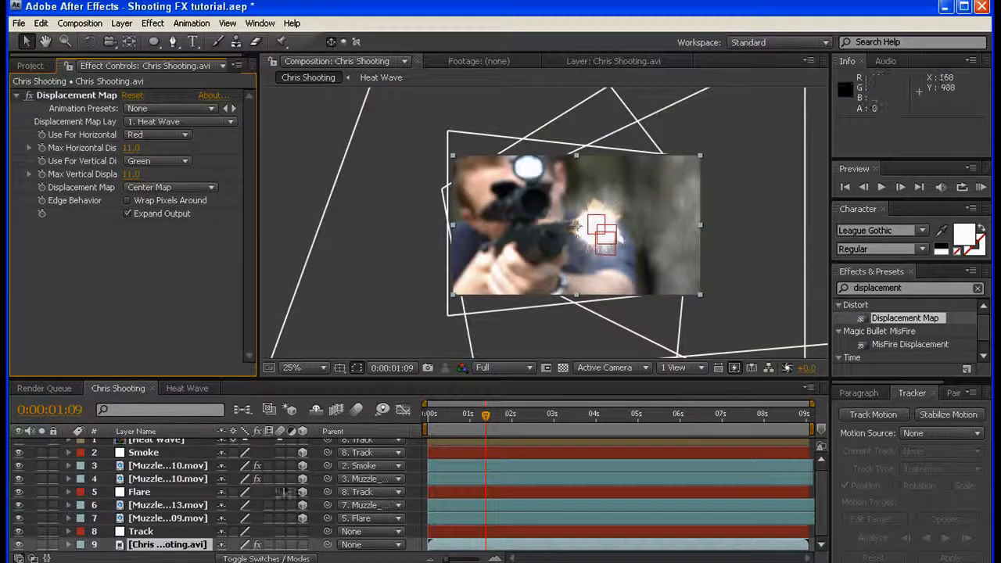
# - Raise the noise solid's mask expansion slightly in the Heat Wave composition and return to the Chris Shooting composition
pyautogui.scroll(1, 174, 488)
pyautogui.doubleClick(156, 446)
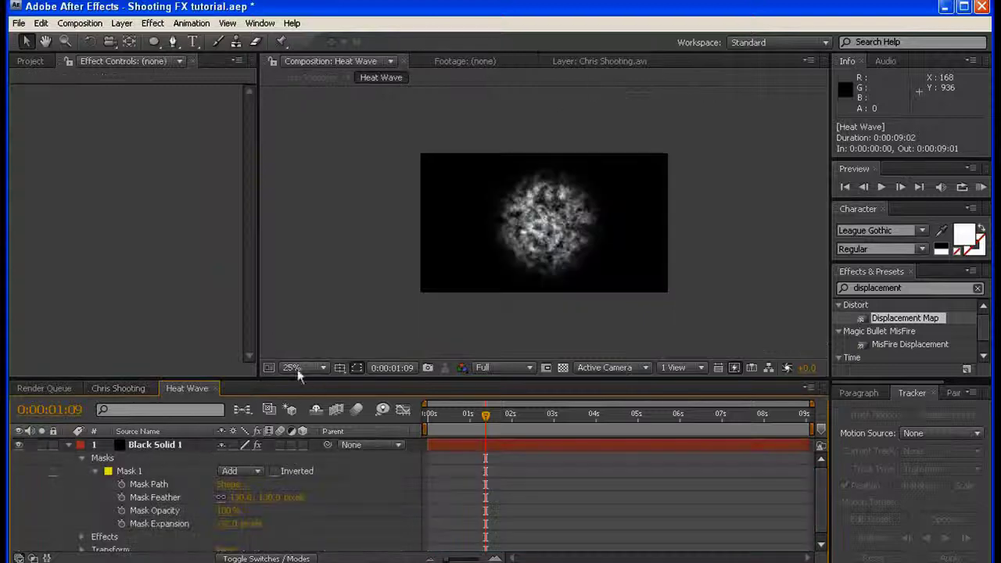
pyautogui.moveTo(227, 522); pyautogui.dragTo(234, 527)
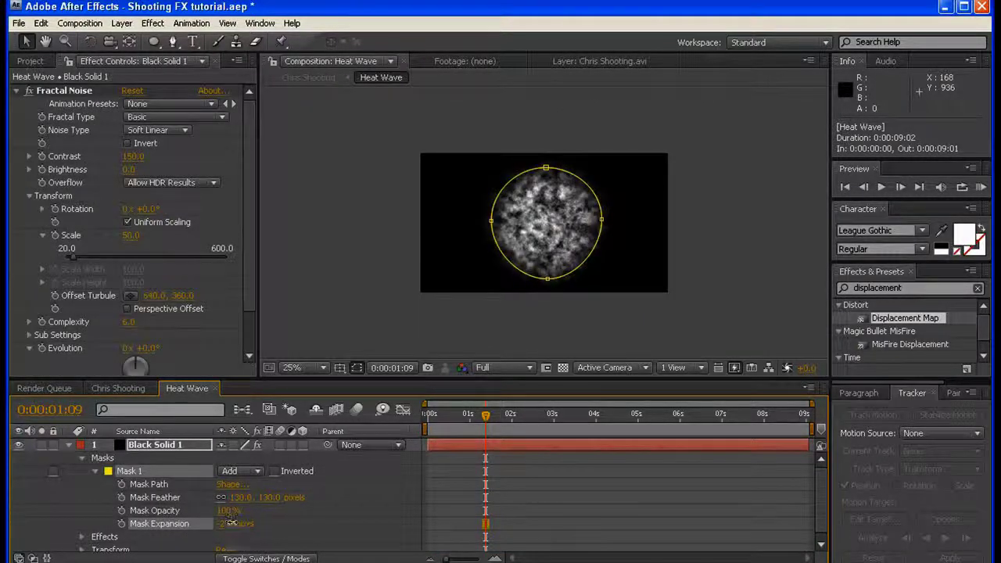
pyautogui.click(107, 389)
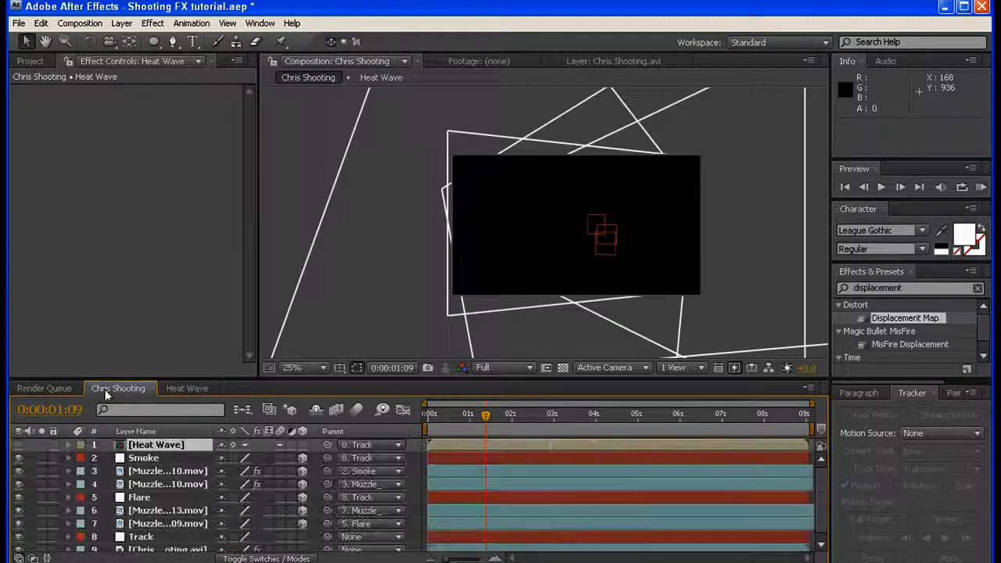
# - Check the distortion around the muzzle flash at 50% magnification and save the project
pyautogui.click(394, 304)
pyautogui.scroll(2, 399, 328)
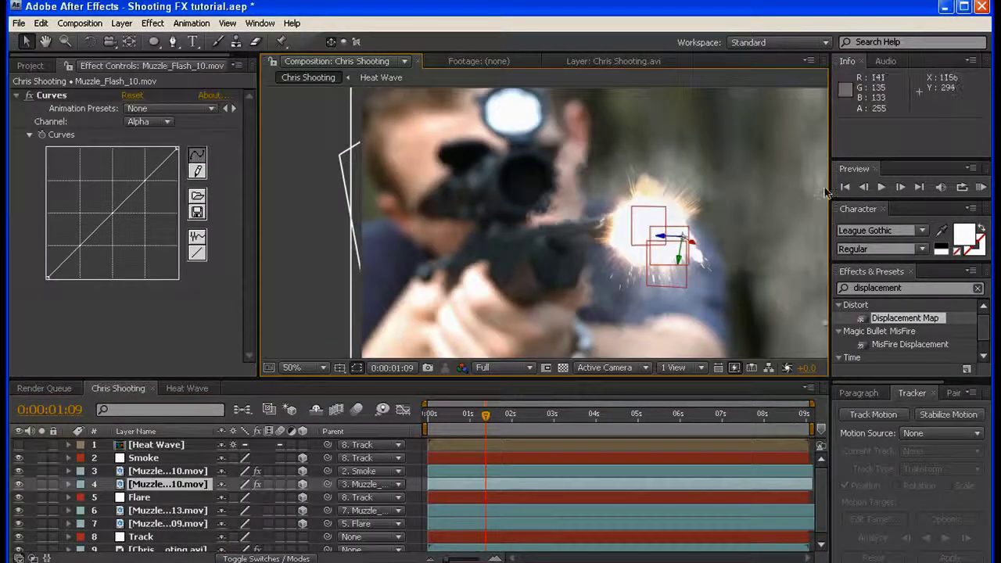
pyautogui.hotkey('ctrl', 's')
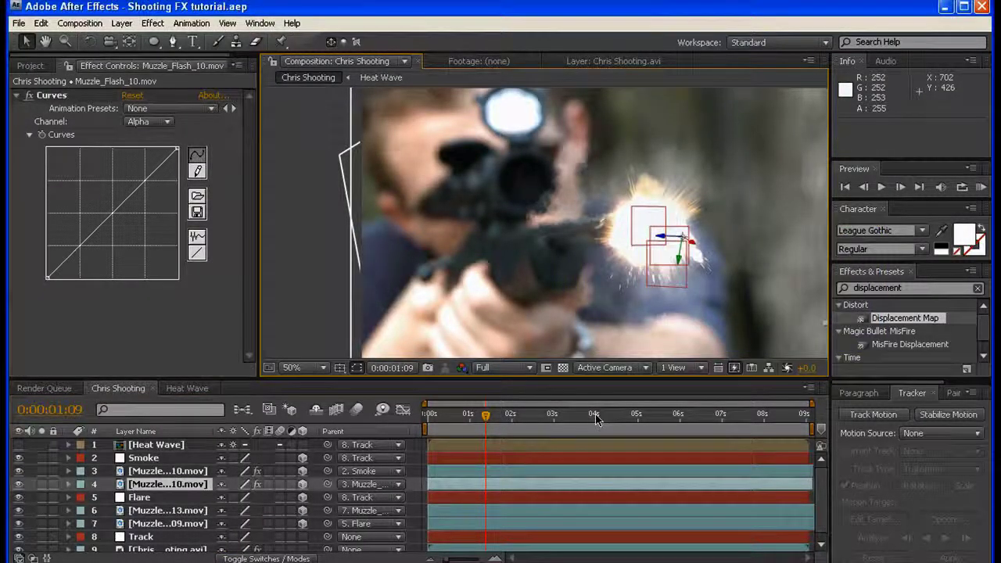
# - At 0:00:05:05, show the Heat Wave layer, move it to position -9.9, 56.8 over the muzzle flash, and hide it again
pyautogui.moveTo(487, 415); pyautogui.dragTo(799, 407)
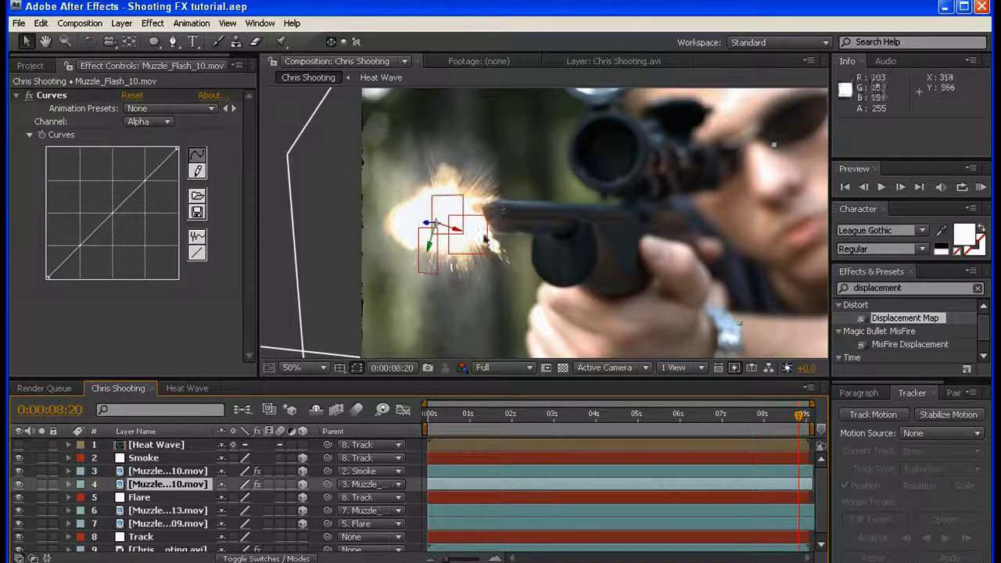
pyautogui.moveTo(470, 421); pyautogui.dragTo(387, 427)
pyautogui.click(612, 414)
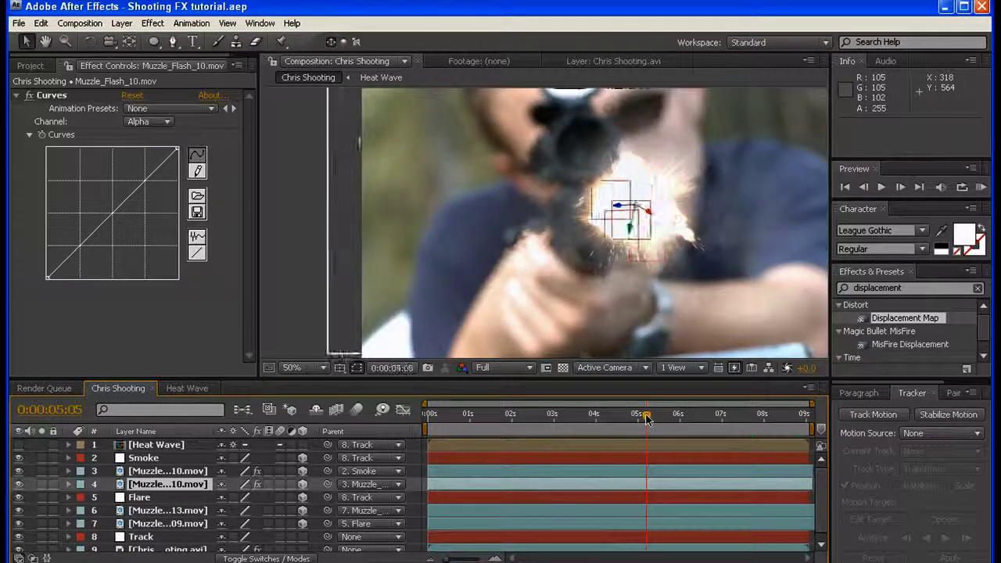
pyautogui.moveTo(641, 418); pyautogui.dragTo(651, 421)
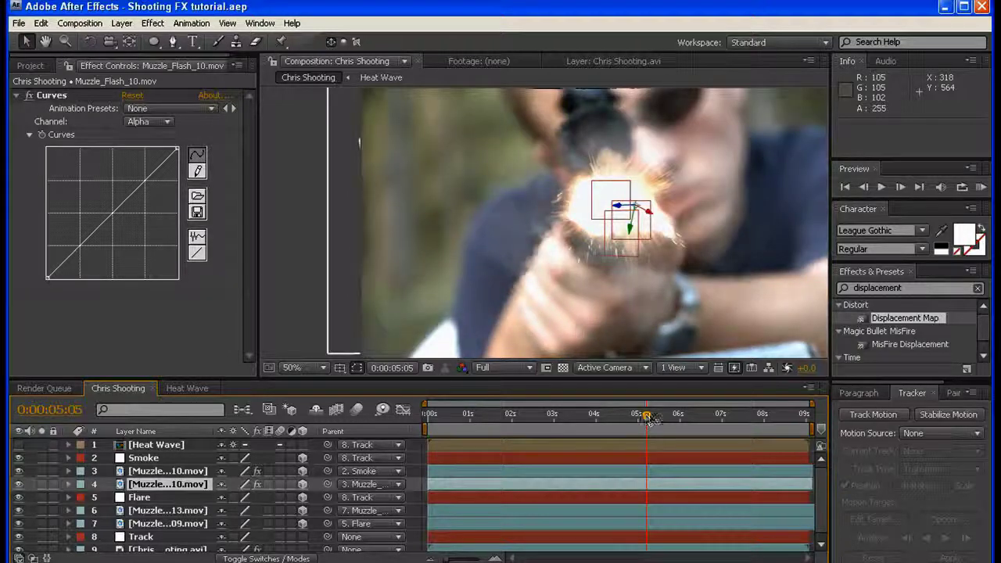
pyautogui.click(157, 446)
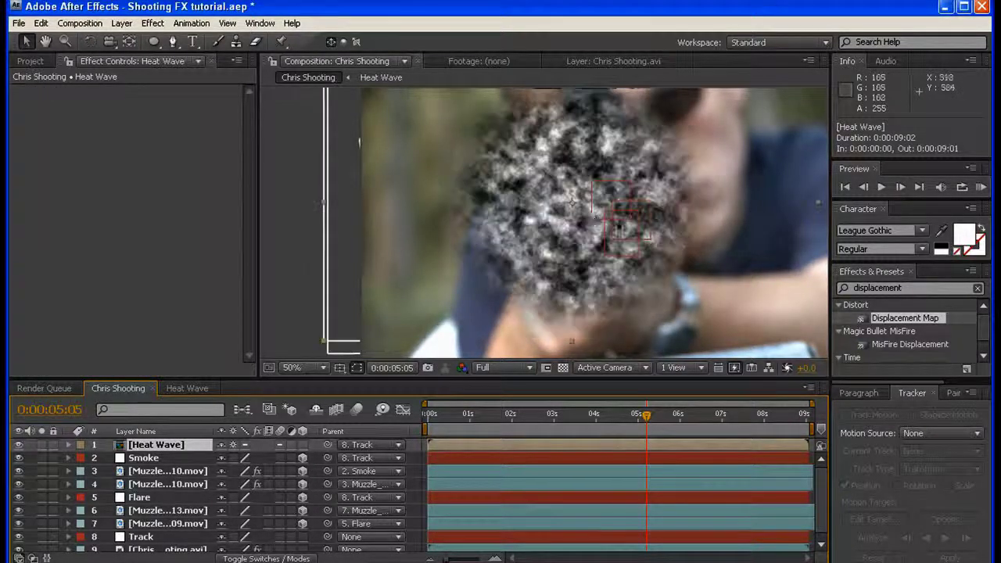
pyautogui.moveTo(595, 218); pyautogui.dragTo(635, 241)
pyautogui.click(18, 445)
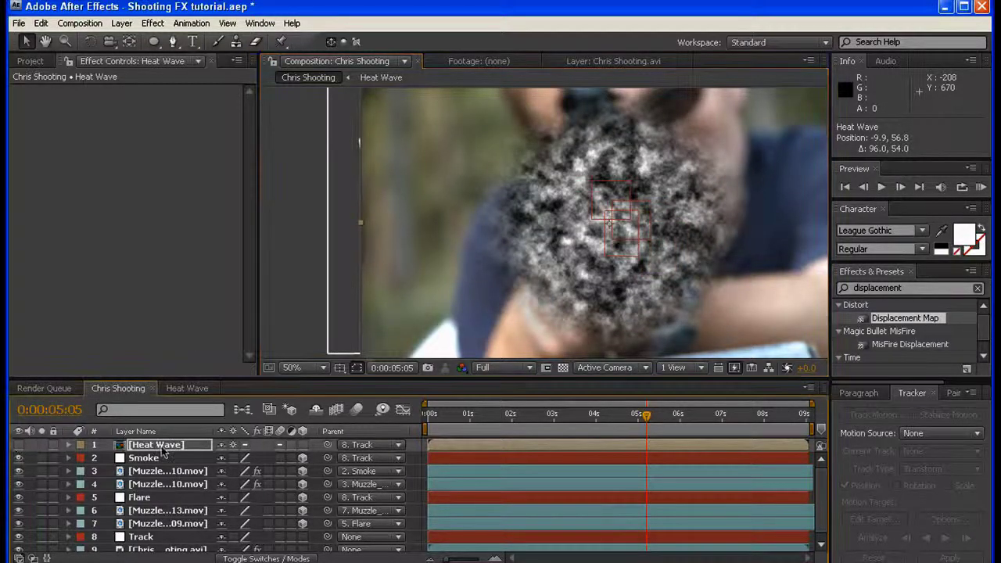
# - Go back to the first frame and examine the displacement around the rifle muzzle
pyautogui.scroll(-1, 164, 458)
pyautogui.scroll(-2, 494, 274)
pyautogui.scroll(1, 494, 276)
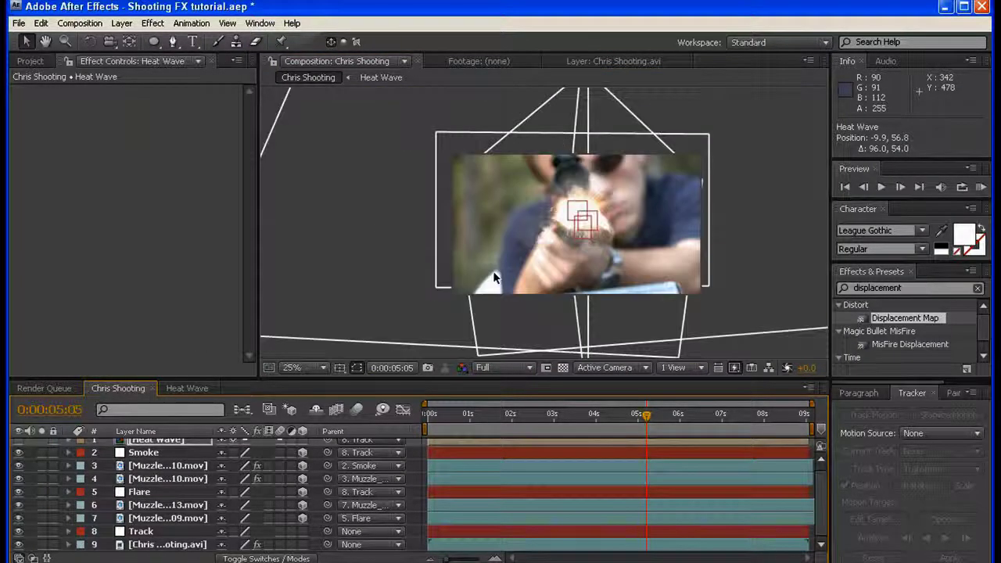
pyautogui.moveTo(444, 416); pyautogui.dragTo(420, 422)
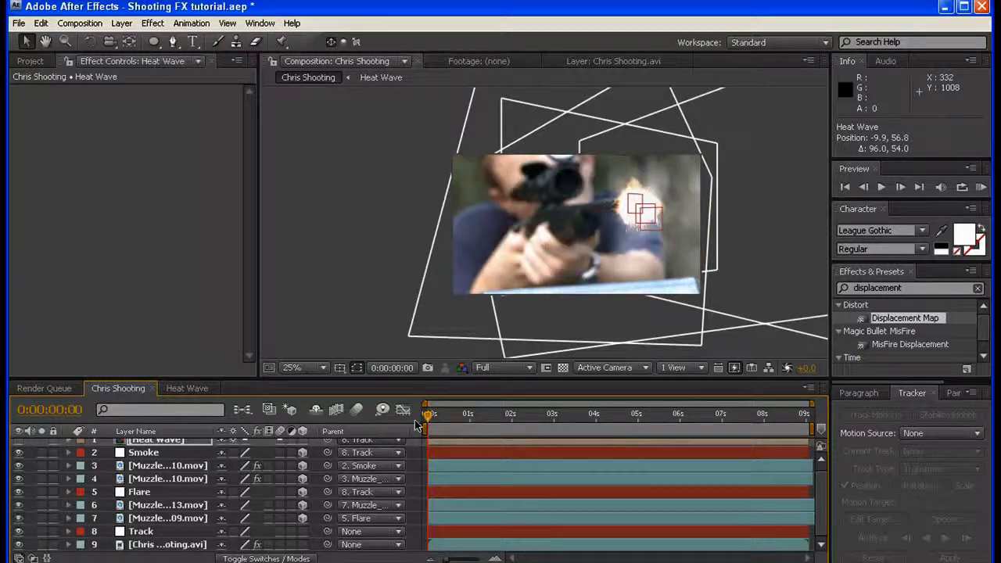
pyautogui.scroll(1, 618, 162)
pyautogui.scroll(-1, 618, 162)
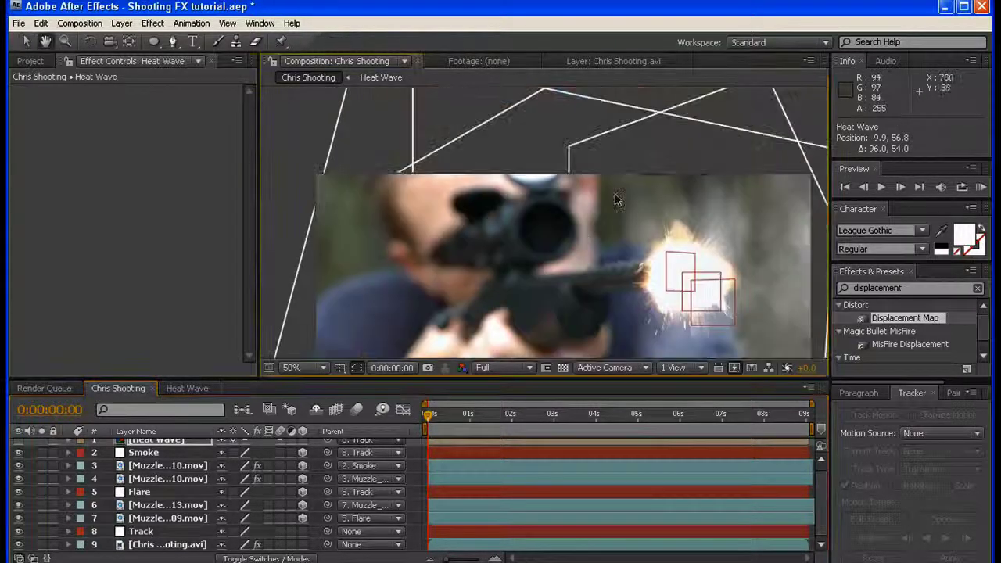
# - Duplicate the Chris Shooting.avi footage layer, remove all effects from the lower copy, and save the project
pyautogui.scroll(-1, 651, 182)
pyautogui.click(153, 544)
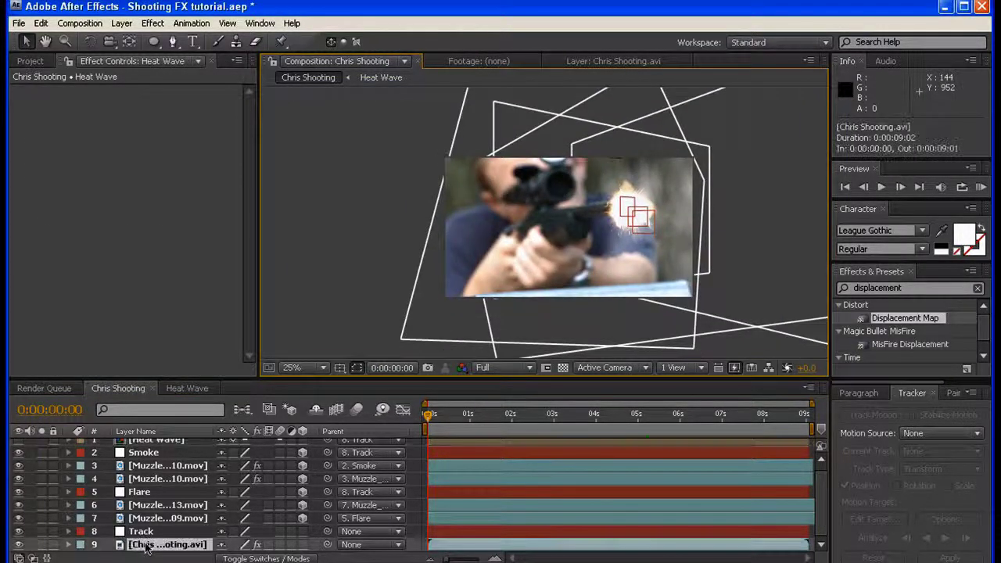
pyautogui.hotkey('ctrl', 'd')
pyautogui.click(156, 313)
pyautogui.hotkey('ctrl', 'a')
pyautogui.press('Delete')
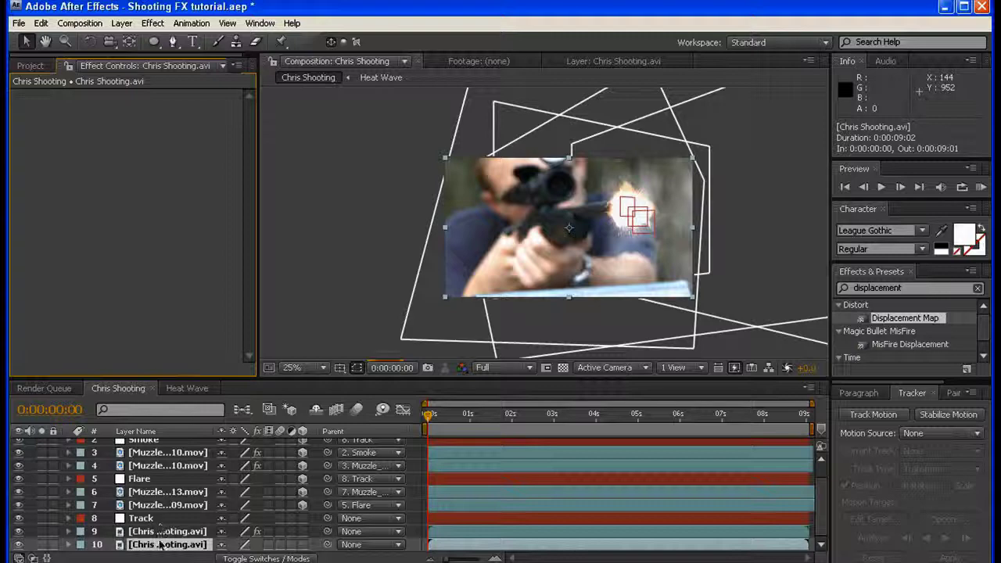
pyautogui.scroll(1, 686, 149)
pyautogui.scroll(-1, 598, 239)
pyautogui.hotkey('ctrl', 's')
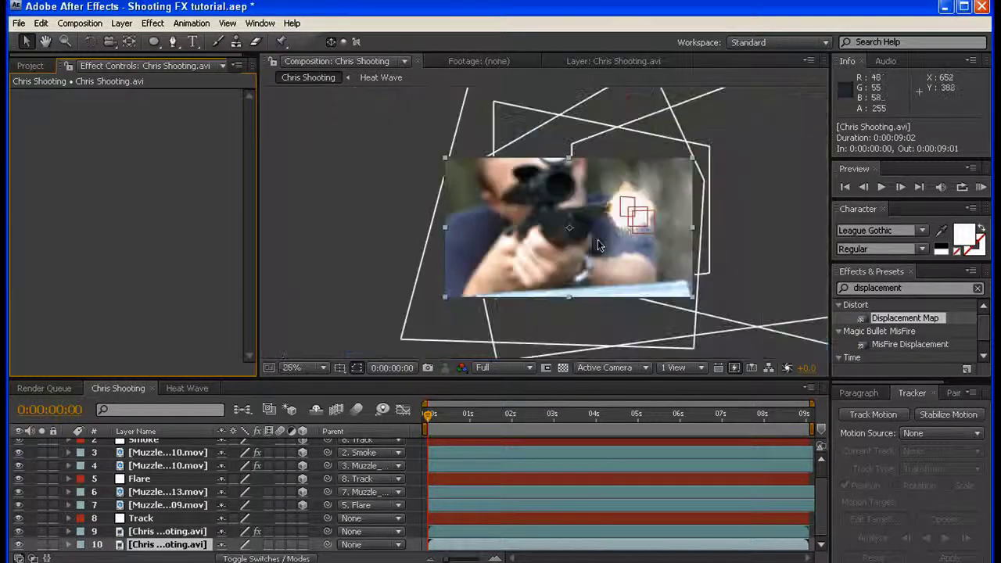
# - Add a new adjustment layer above the Heat Wave layer in the Chris Shooting composition
pyautogui.scroll(1, 91, 505)
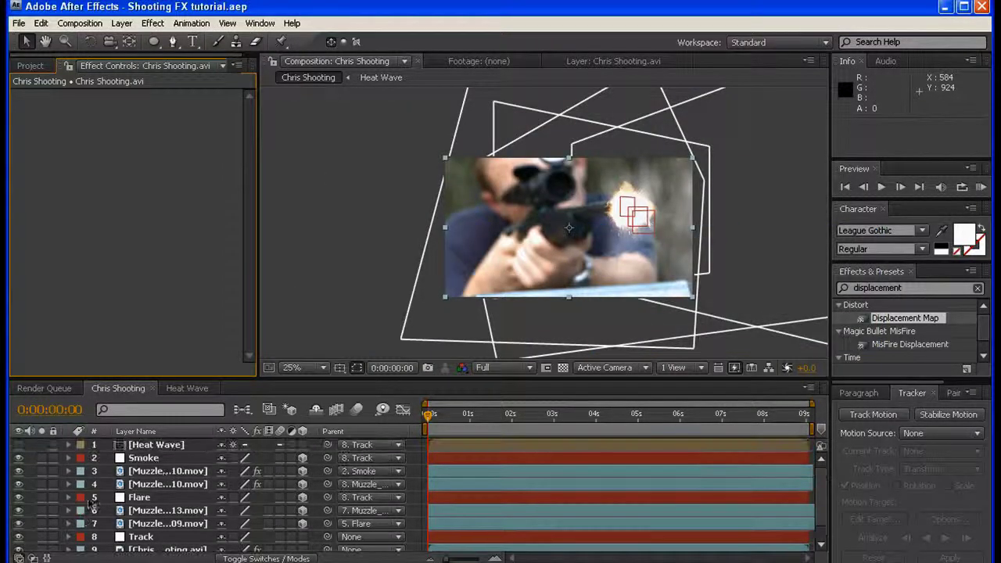
pyautogui.click(204, 449)
pyautogui.rightClick(208, 457)
pyautogui.rightClick(413, 459)
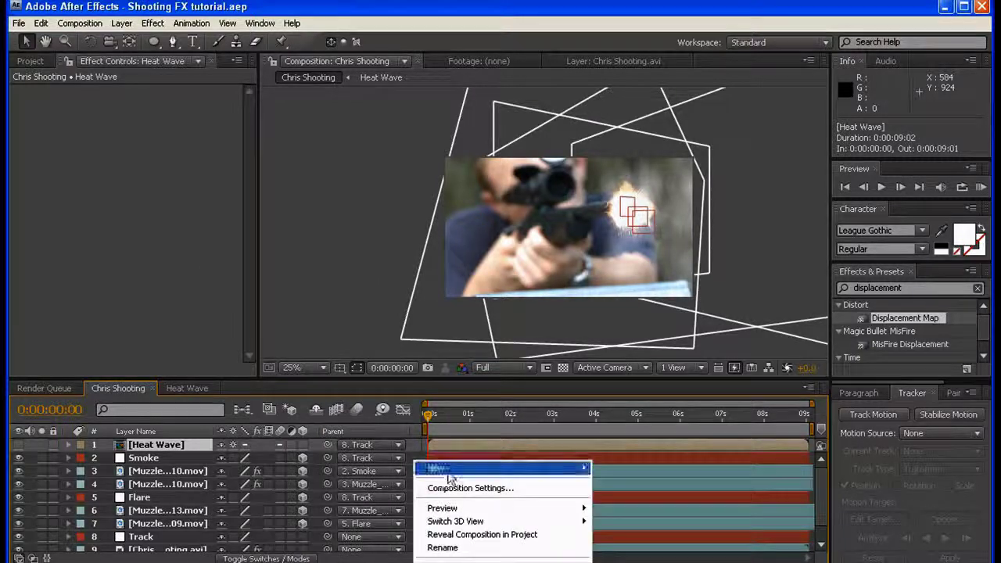
pyautogui.moveTo(463, 477)
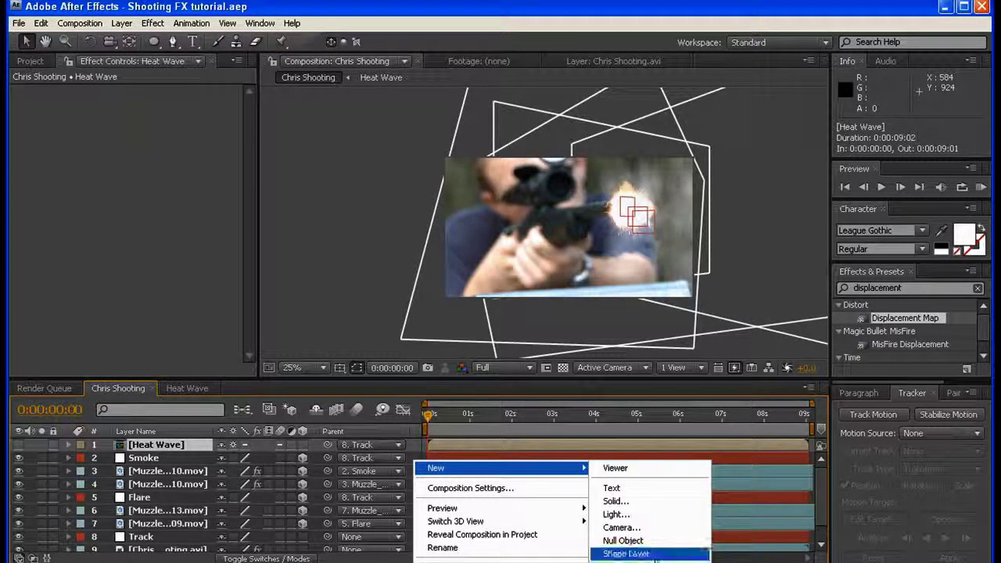
pyautogui.click(649, 561)
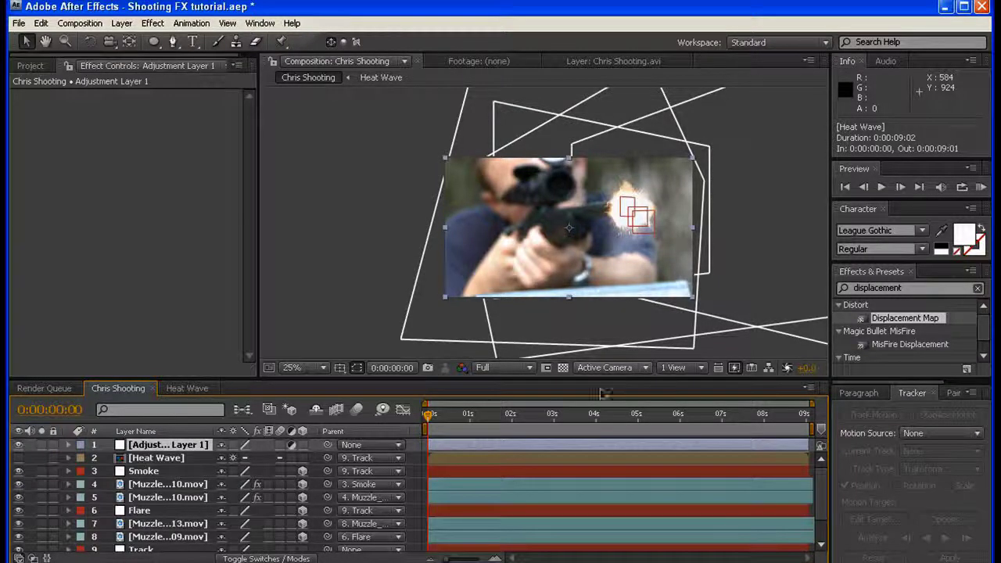
# - Try the default Magic Bullet Mojo effect on the adjustment layer with the frame fitted to the view, and remove it
pyautogui.scroll(2, 508, 259)
pyautogui.scroll(-2, 508, 259)
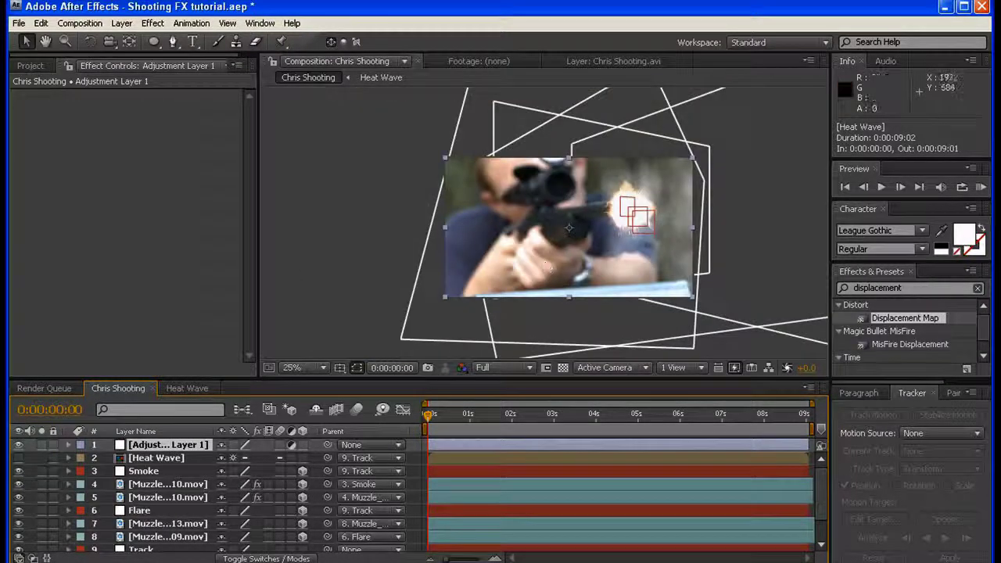
pyautogui.click(908, 289)
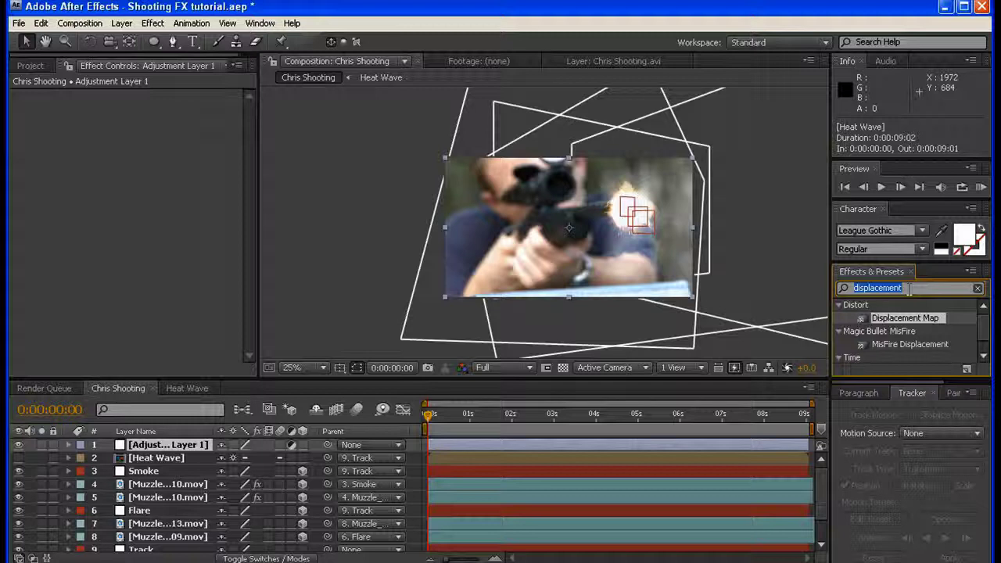
pyautogui.write('mojo')
pyautogui.scroll(-5, 881, 356)
pyautogui.moveTo(884, 356); pyautogui.dragTo(171, 445)
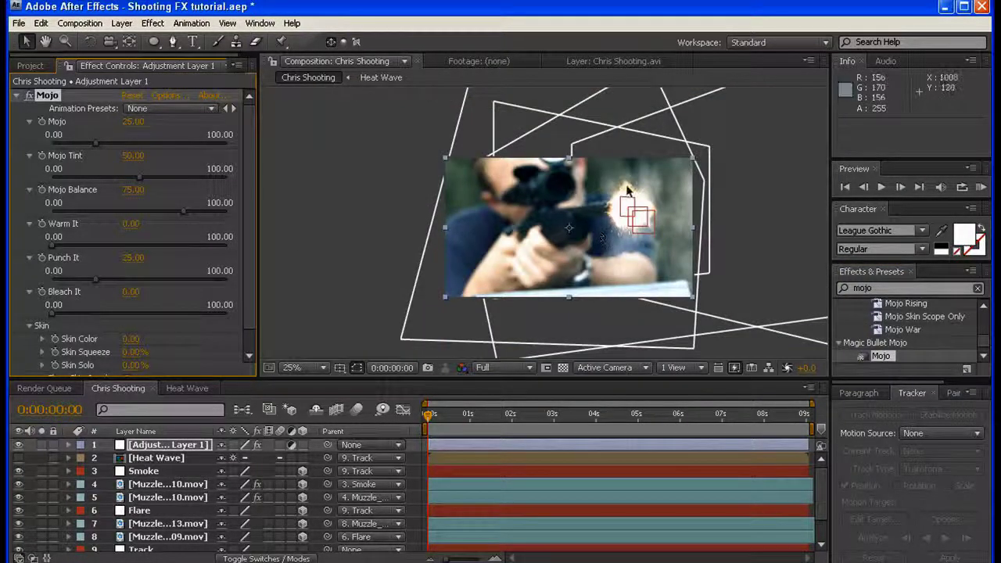
pyautogui.click(322, 369)
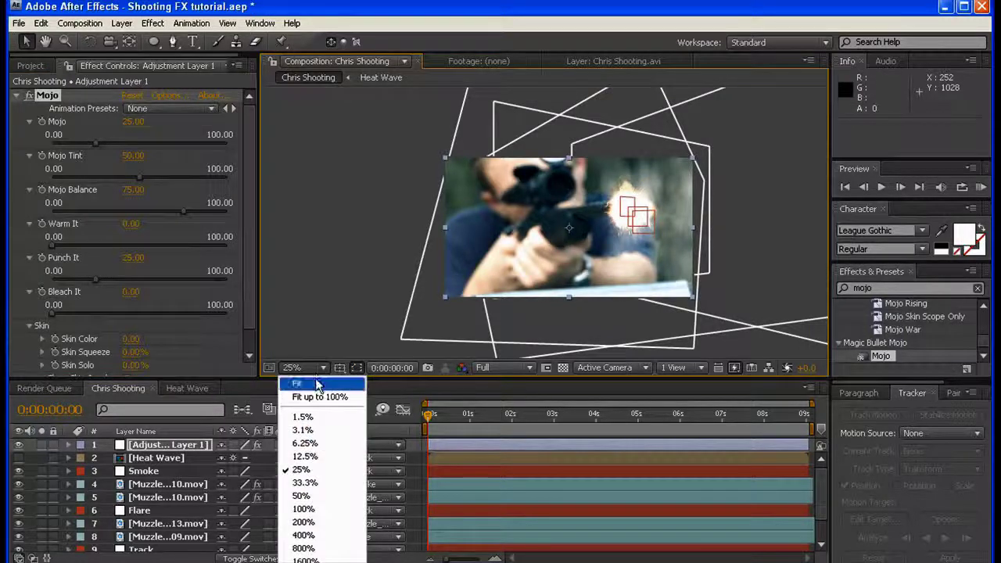
pyautogui.click(318, 385)
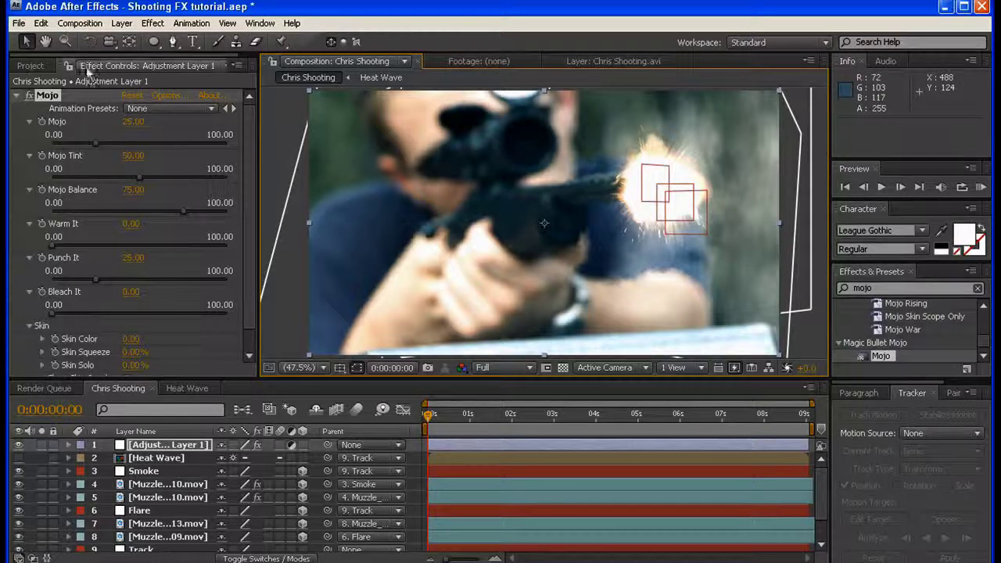
pyautogui.press('Delete')
# - Apply the Mojo Optimus preset to the adjustment layer
pyautogui.click(917, 316)
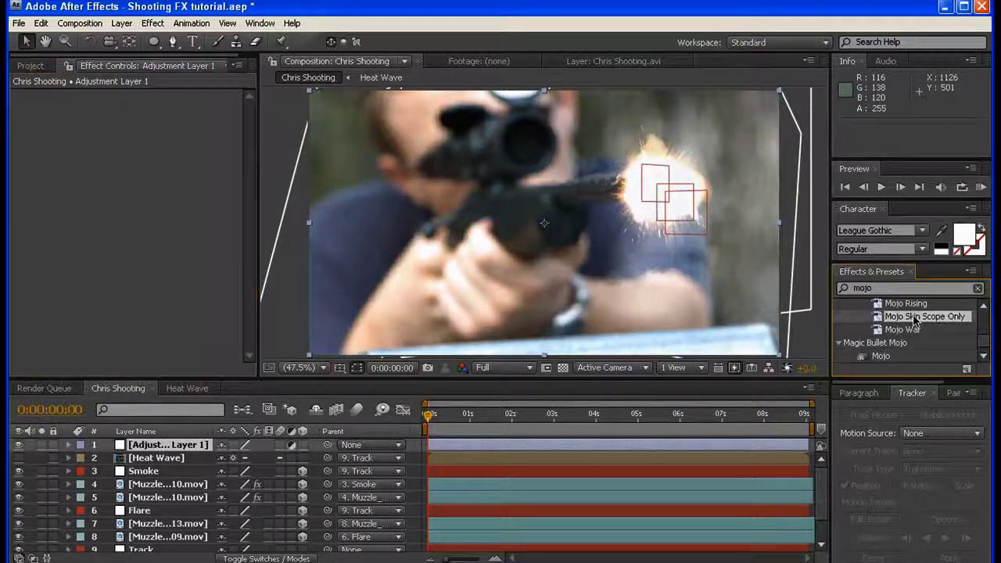
pyautogui.scroll(1, 915, 321)
pyautogui.moveTo(912, 312); pyautogui.dragTo(196, 446)
pyautogui.scroll(1, 591, 233)
pyautogui.scroll(-1, 590, 233)
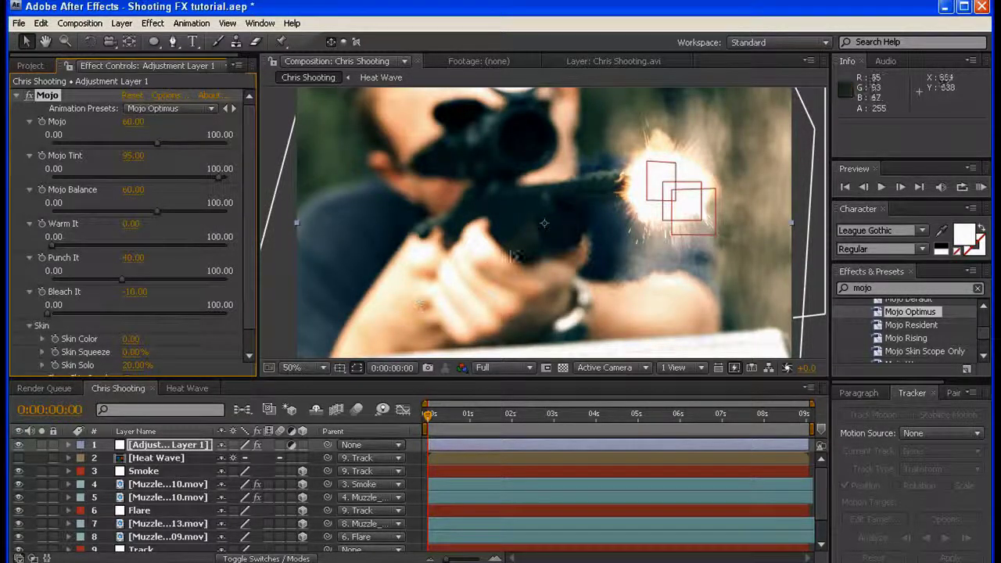
# - Find the Levels effect and add it to the adjustment layer ahead of Mojo
pyautogui.moveTo(875, 287); pyautogui.dragTo(845, 288)
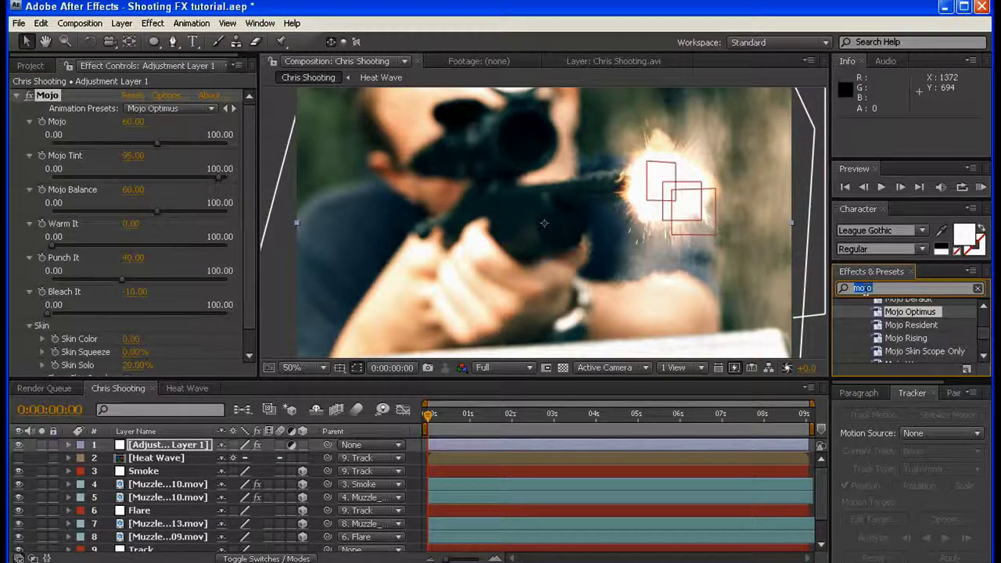
pyautogui.write('kevel')
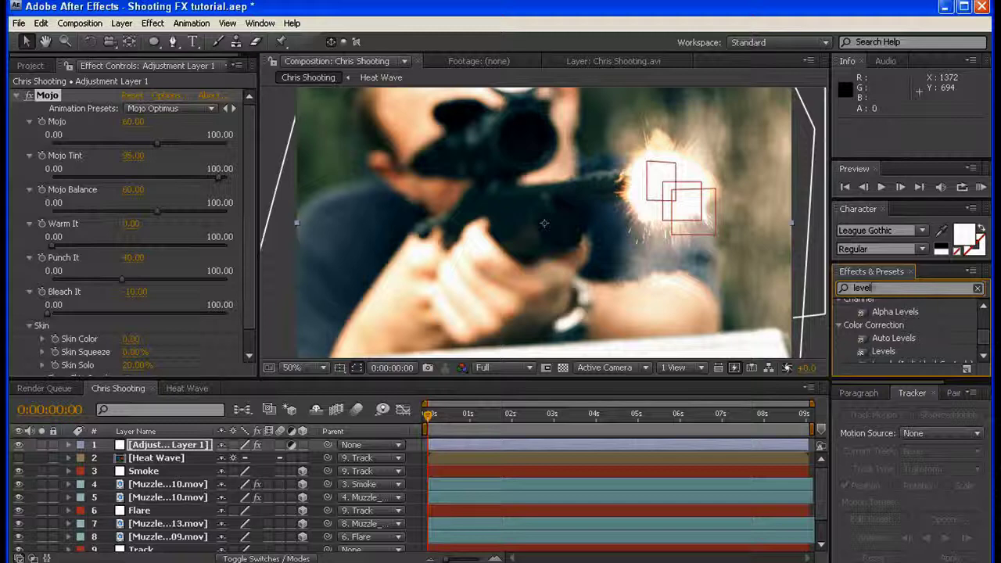
pyautogui.write('s')
pyautogui.moveTo(887, 345); pyautogui.dragTo(78, 93)
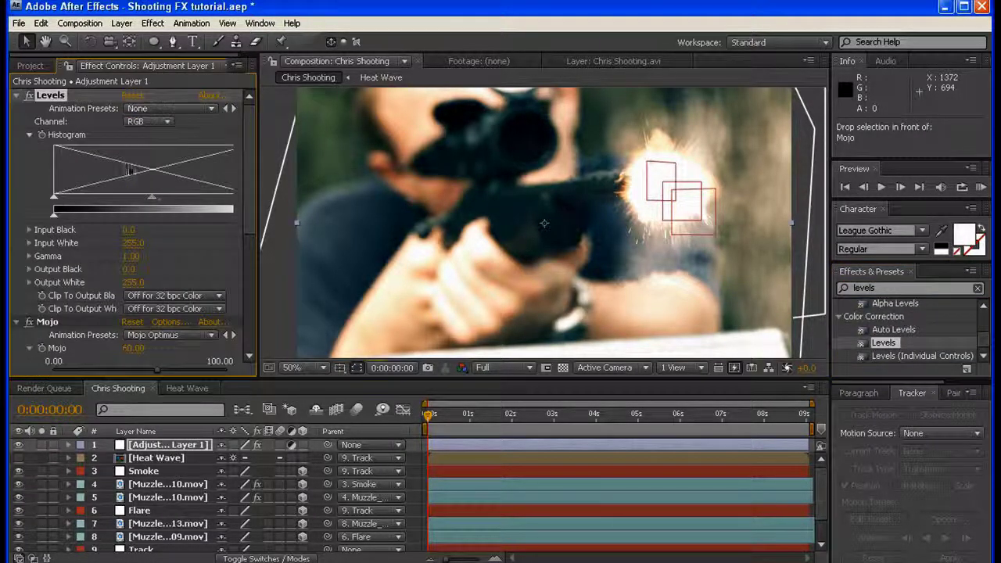
# - Adjust the adjustment layer's Levels to Input Black 22 and Gamma 0.95, leaving Input White at 255
pyautogui.moveTo(152, 198); pyautogui.dragTo(172, 198)
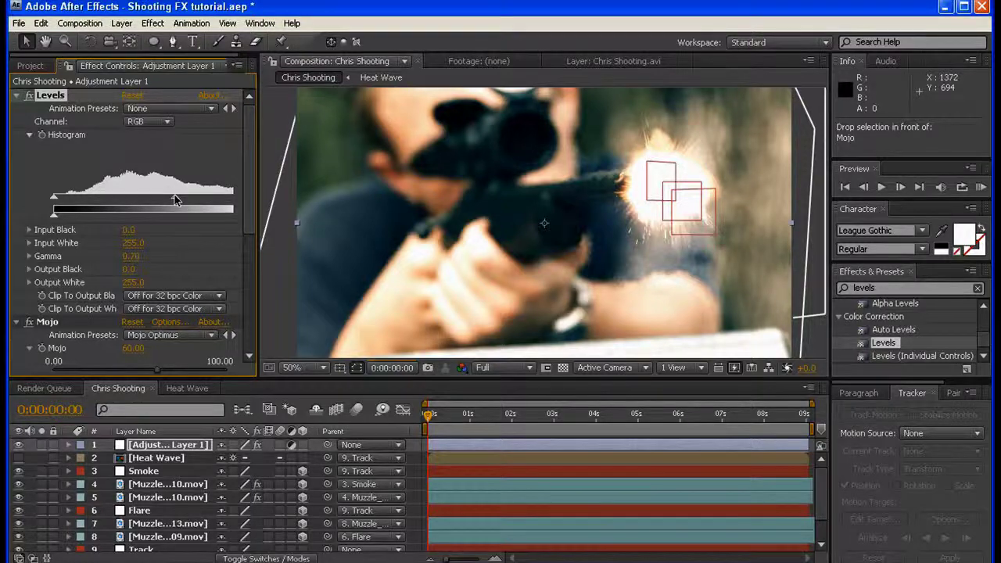
pyautogui.moveTo(163, 202); pyautogui.dragTo(133, 200)
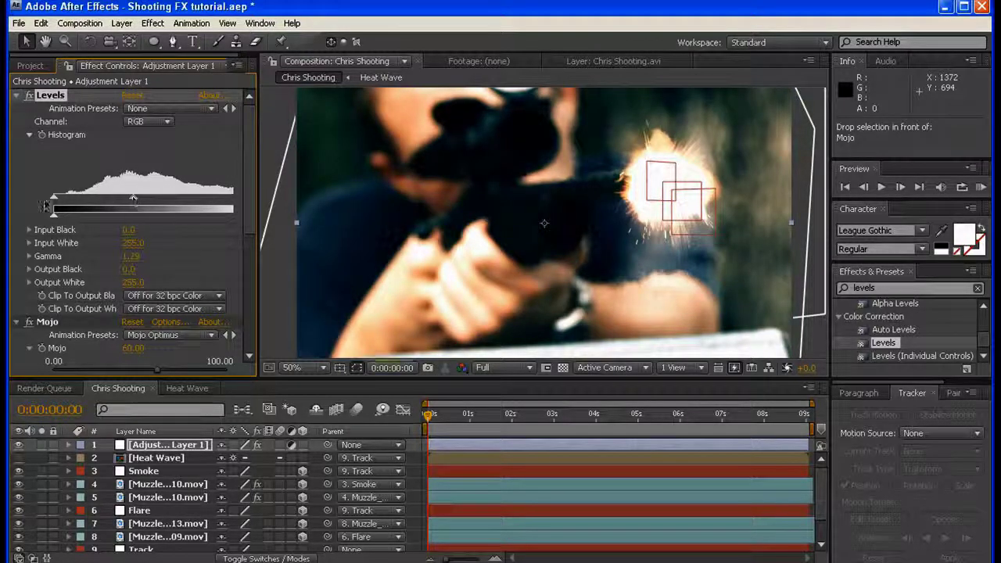
pyautogui.moveTo(53, 200); pyautogui.dragTo(61, 201)
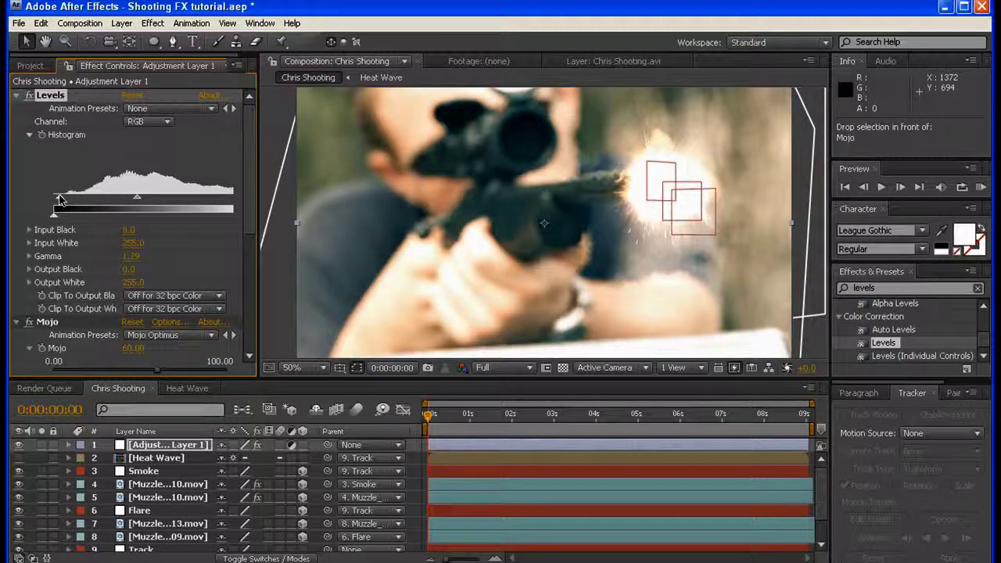
pyautogui.moveTo(137, 200); pyautogui.dragTo(155, 202)
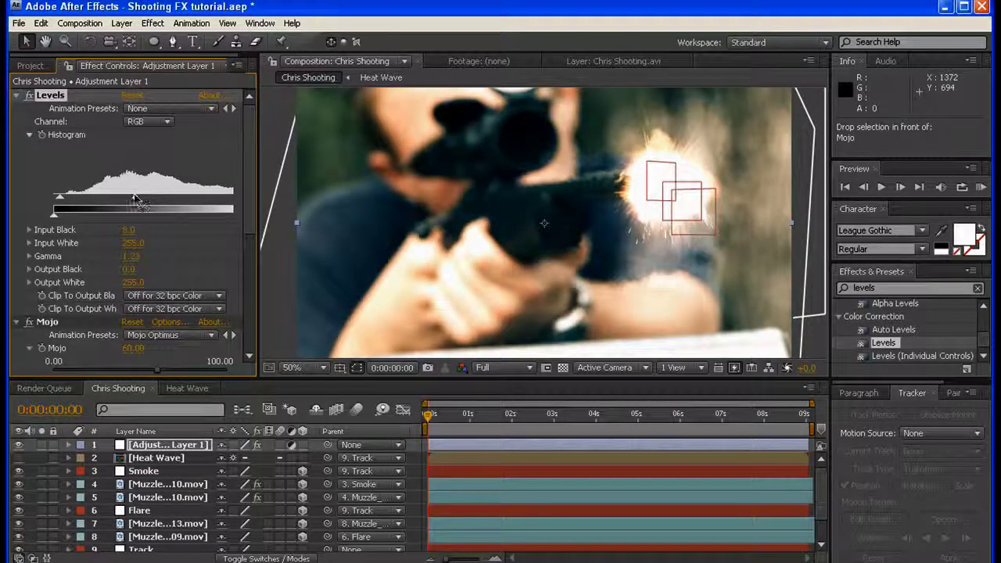
pyautogui.moveTo(257, 195); pyautogui.dragTo(225, 196)
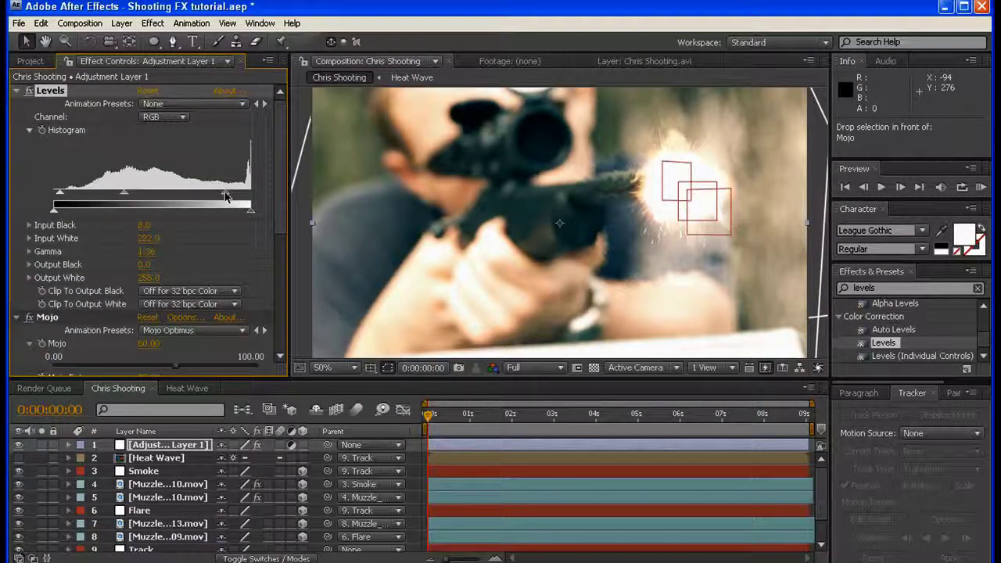
pyautogui.hotkey('ctrl', 'z')
pyautogui.moveTo(68, 193); pyautogui.dragTo(79, 196)
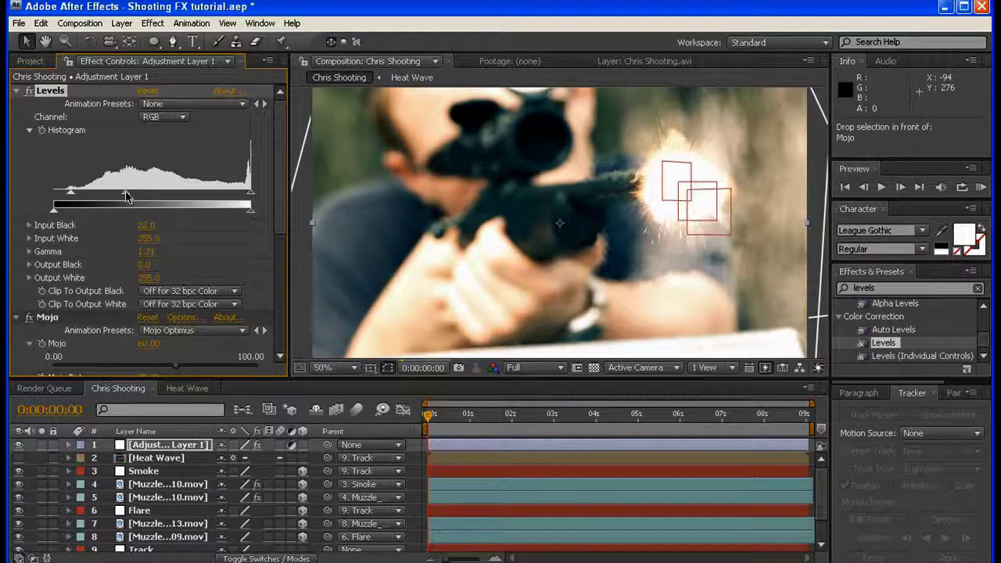
pyautogui.moveTo(127, 196); pyautogui.dragTo(137, 196)
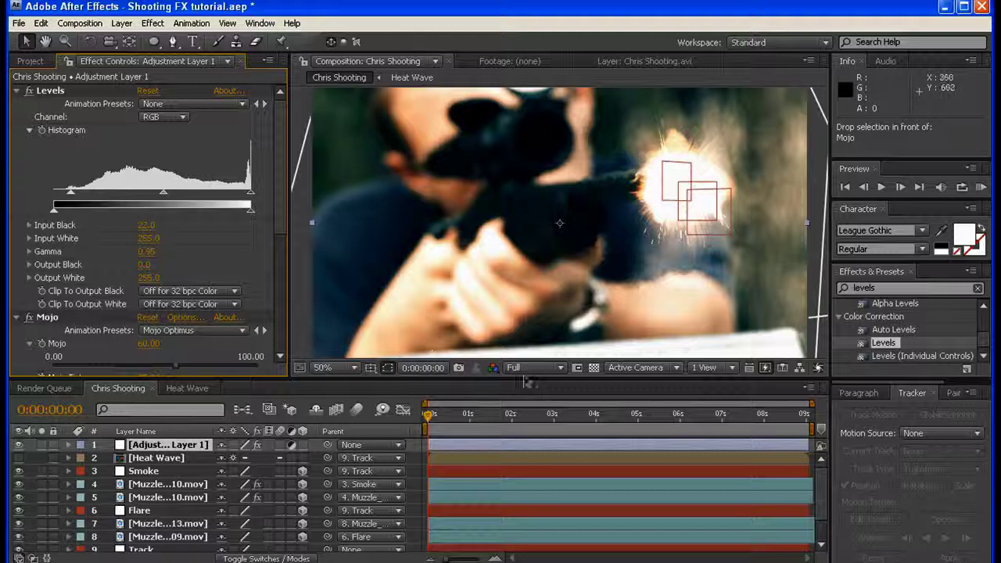
pyautogui.scroll(-1, 504, 258)
pyautogui.scroll(1, 505, 258)
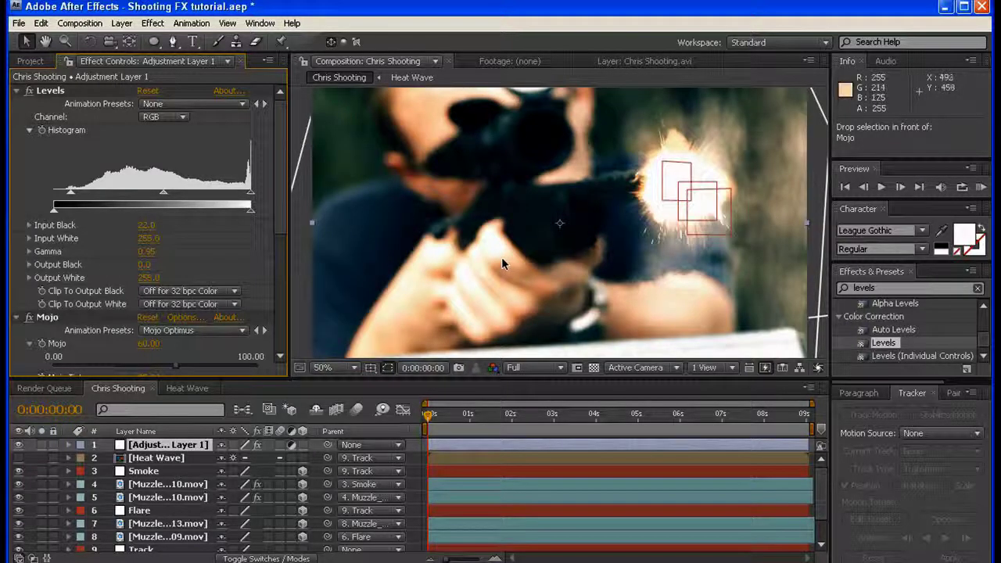
# - Examine the graded muzzle flash at several times, including 0:00:00:07, 0:00:05:12, 0:00:07:04 and 0:00:04:13
pyautogui.click(441, 415)
pyautogui.press('space')
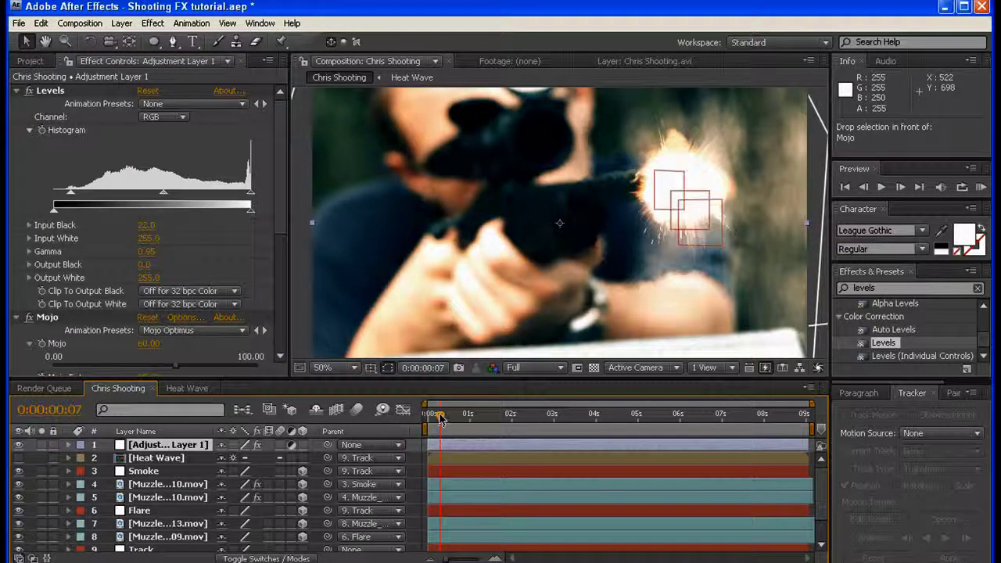
pyautogui.click(658, 417)
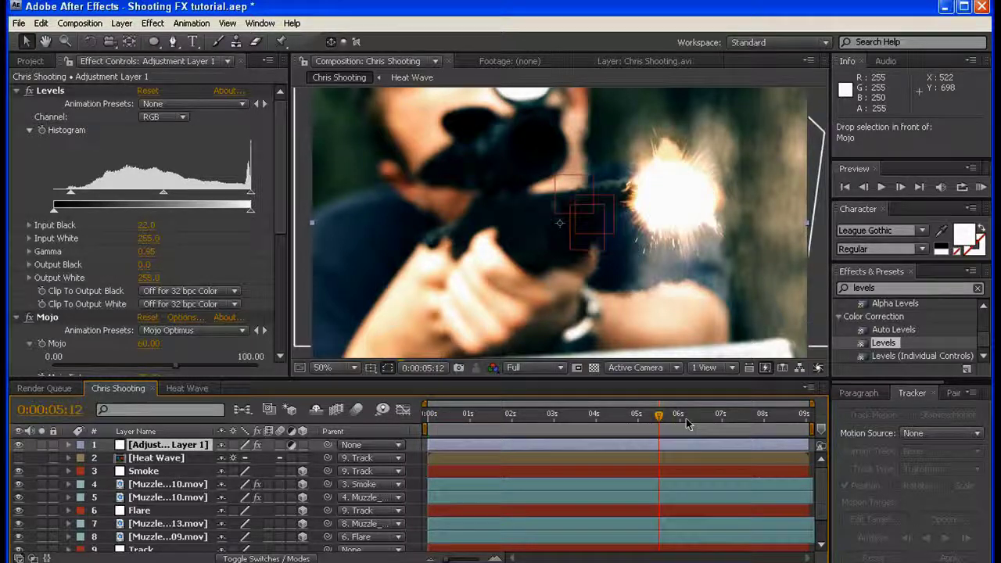
pyautogui.click(728, 418)
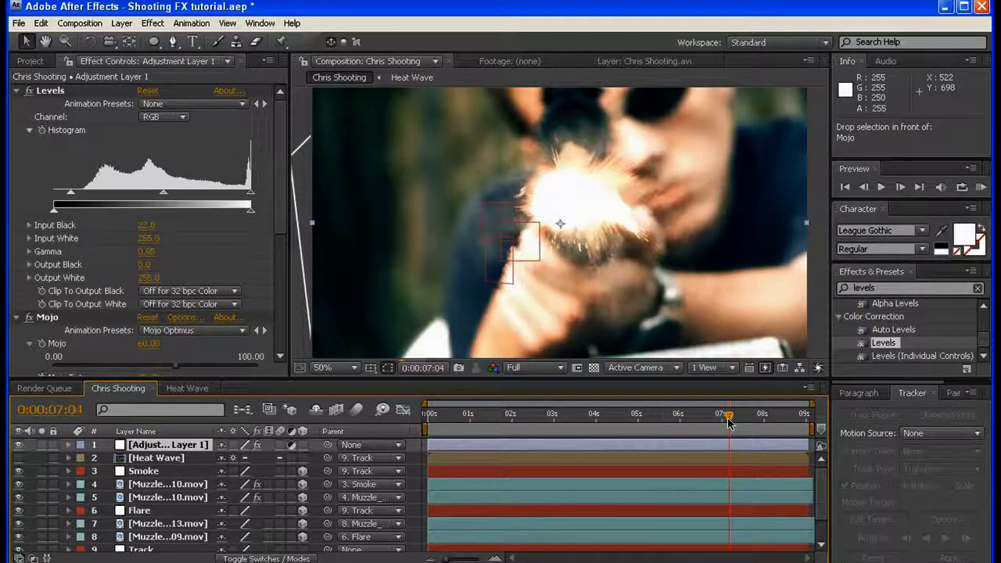
pyautogui.scroll(-1, 593, 288)
pyautogui.press('.')
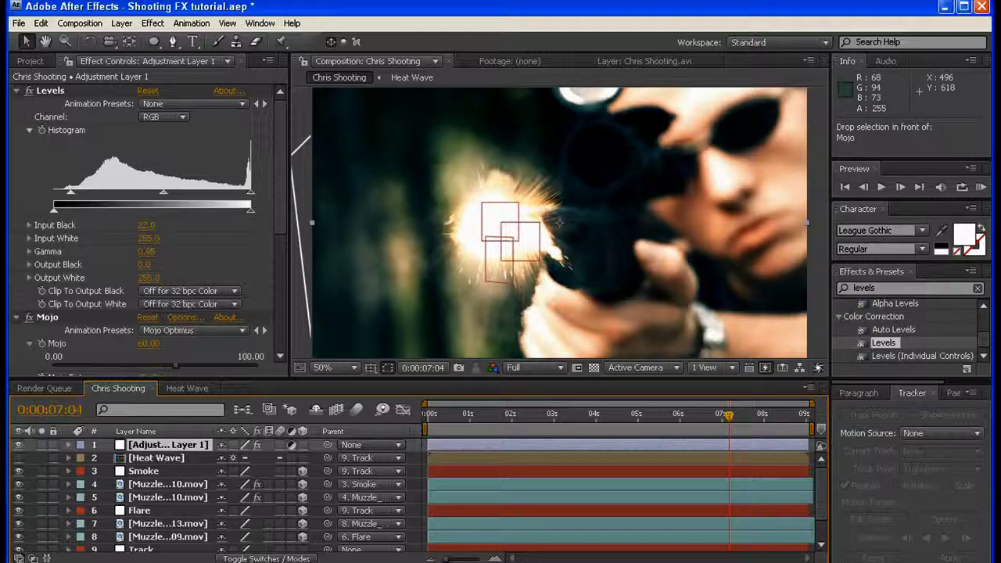
pyautogui.press(',')
pyautogui.press('.')
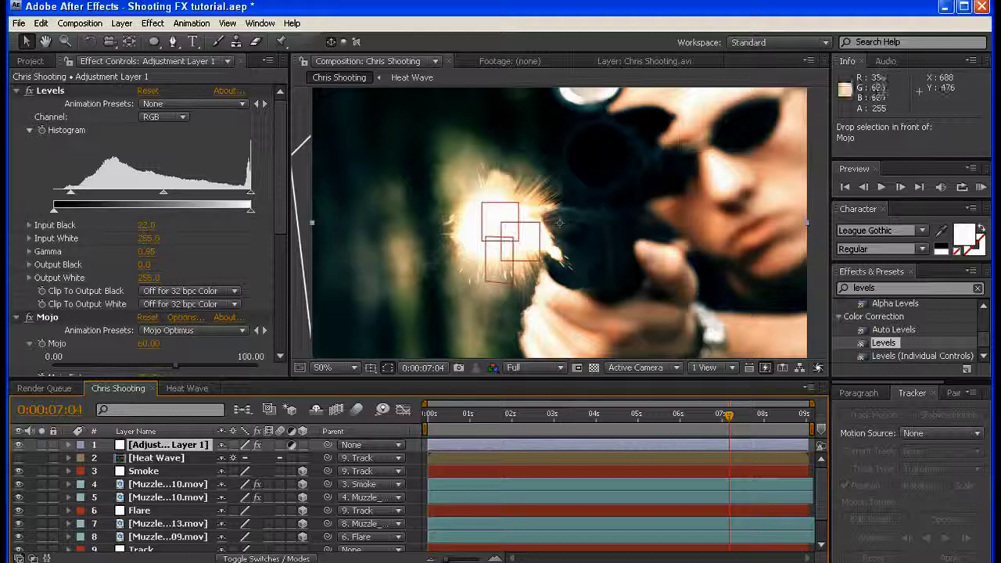
pyautogui.click(619, 416)
pyautogui.press(',')
pyautogui.press('.')
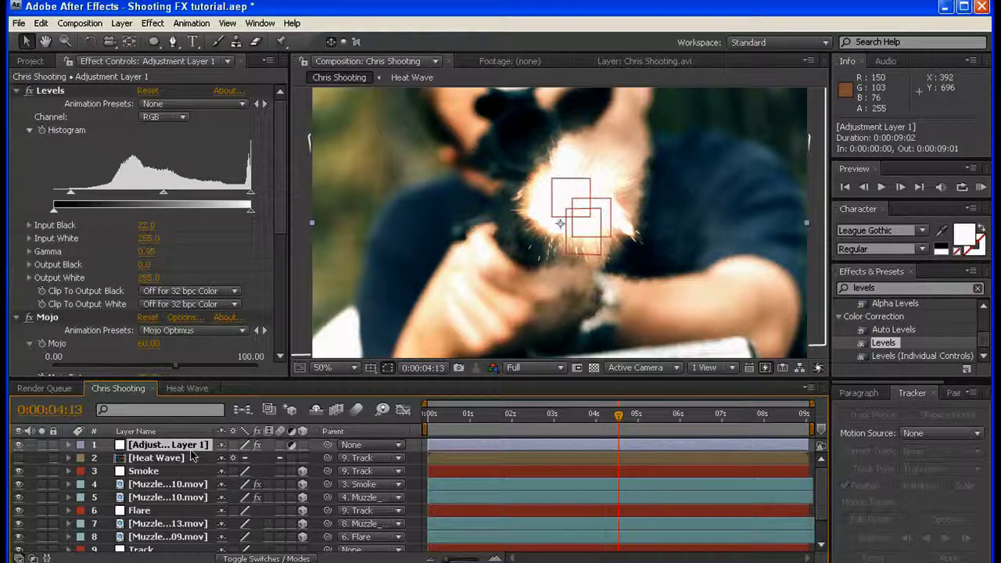
pyautogui.click(191, 461)
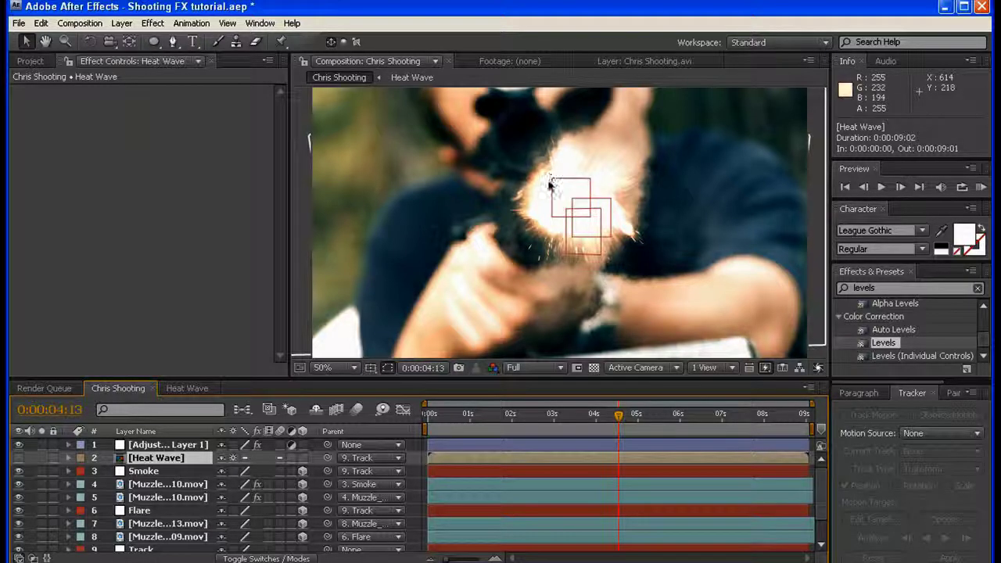
pyautogui.click(672, 472)
pyautogui.scroll(-1, 671, 471)
pyautogui.scroll(1, 671, 472)
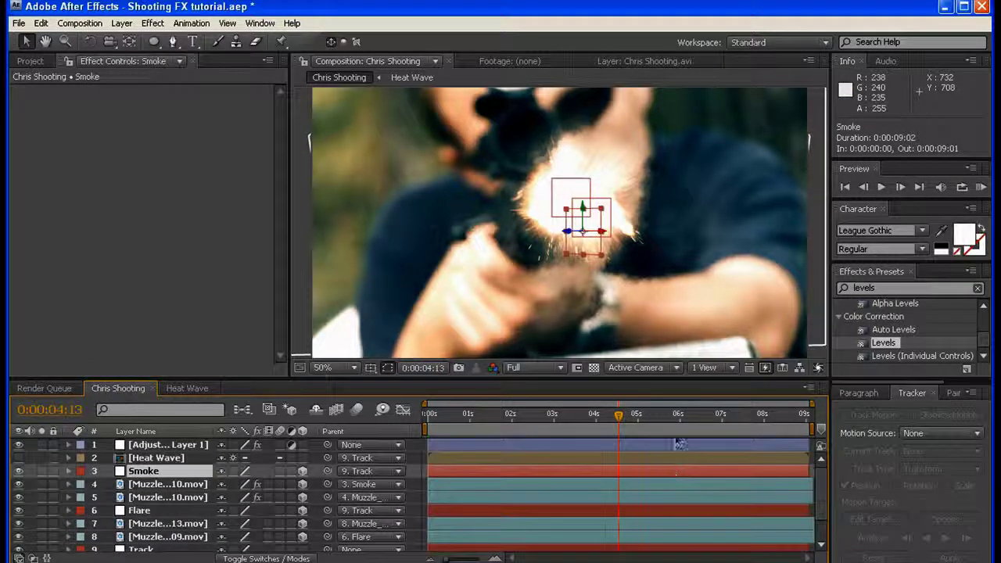
pyautogui.click(670, 447)
pyautogui.scroll(-1, 686, 473)
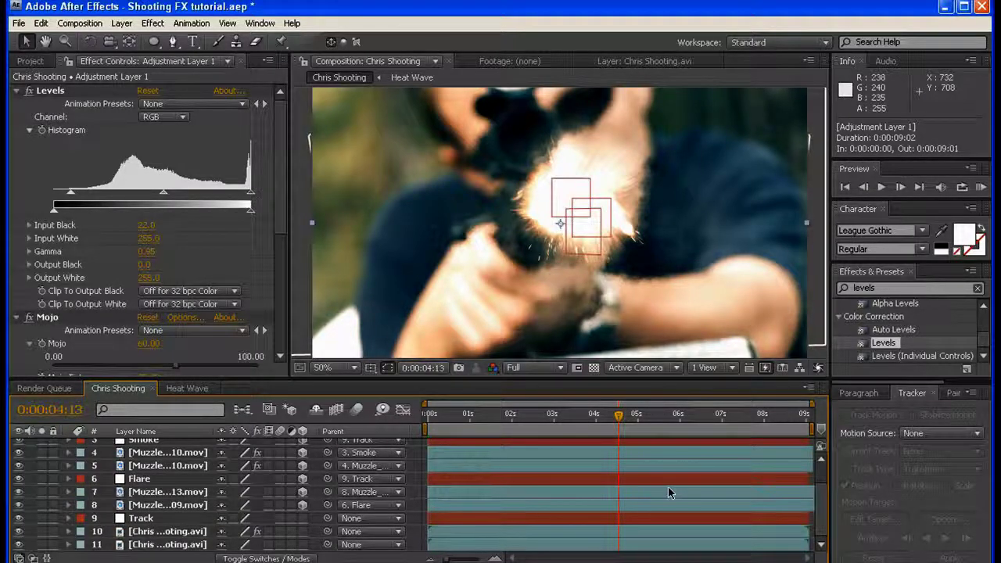
pyautogui.scroll(1, 668, 486)
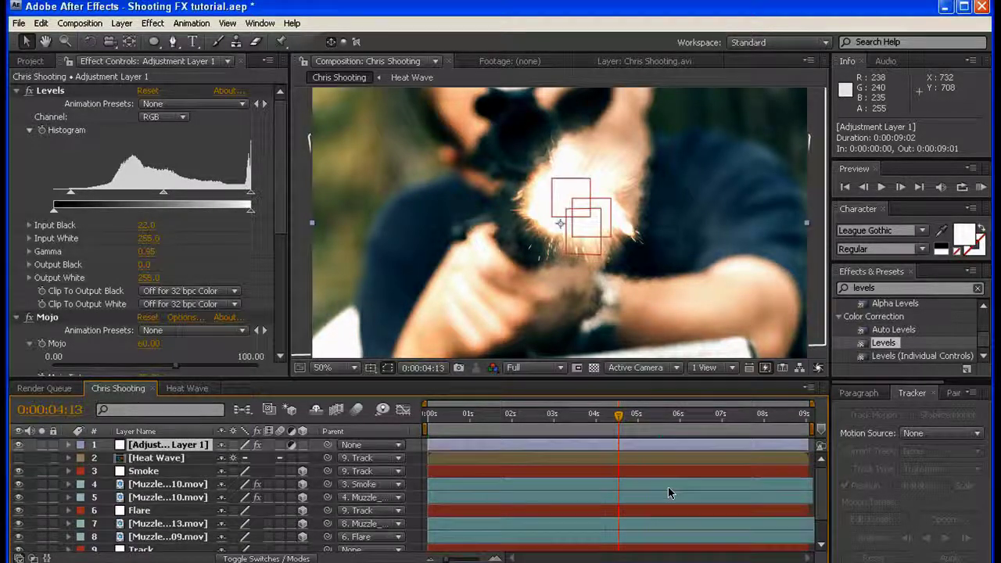
pyautogui.click(414, 465)
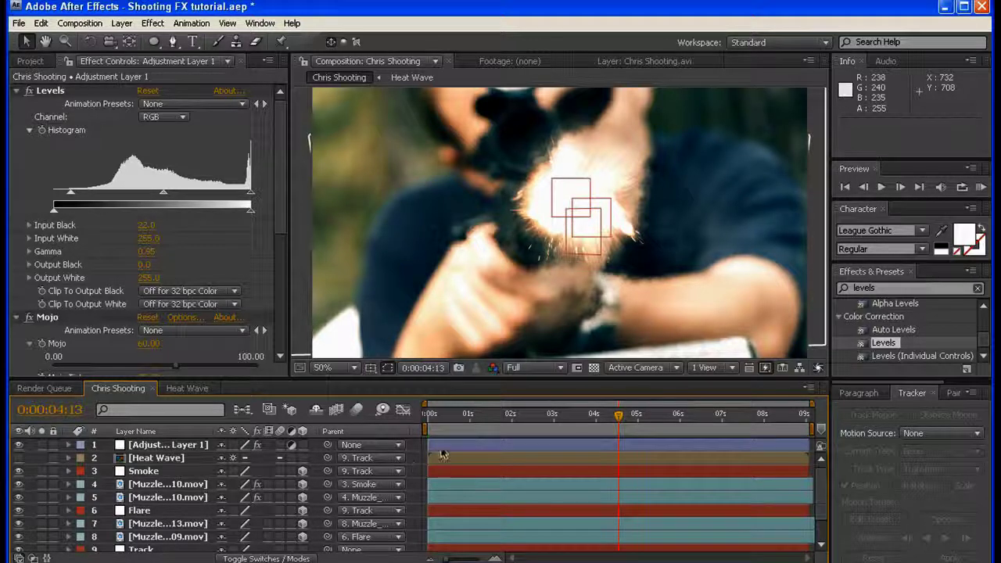
pyautogui.click(441, 449)
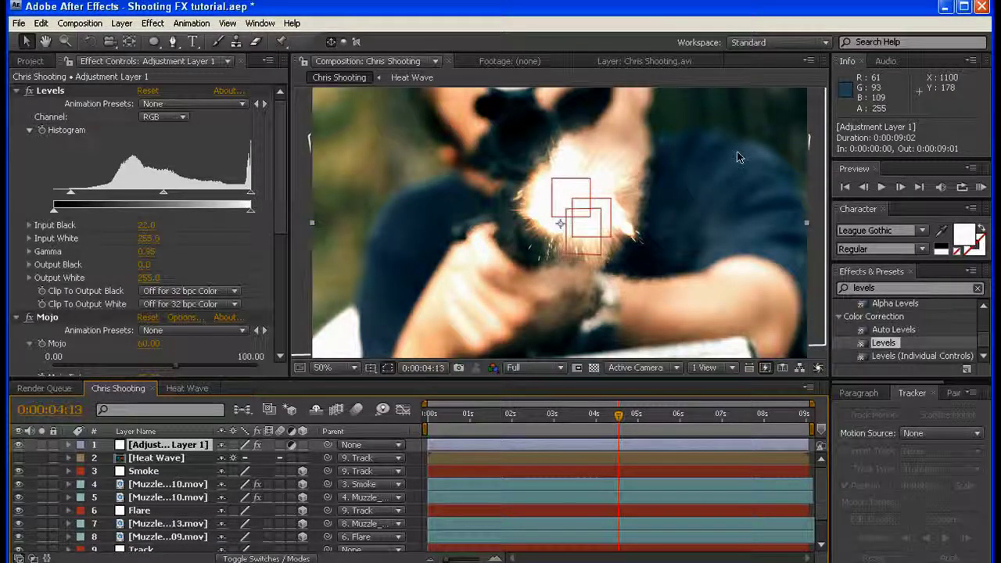
# - Save the project with the finished color grade
pyautogui.scroll(-1, 522, 512)
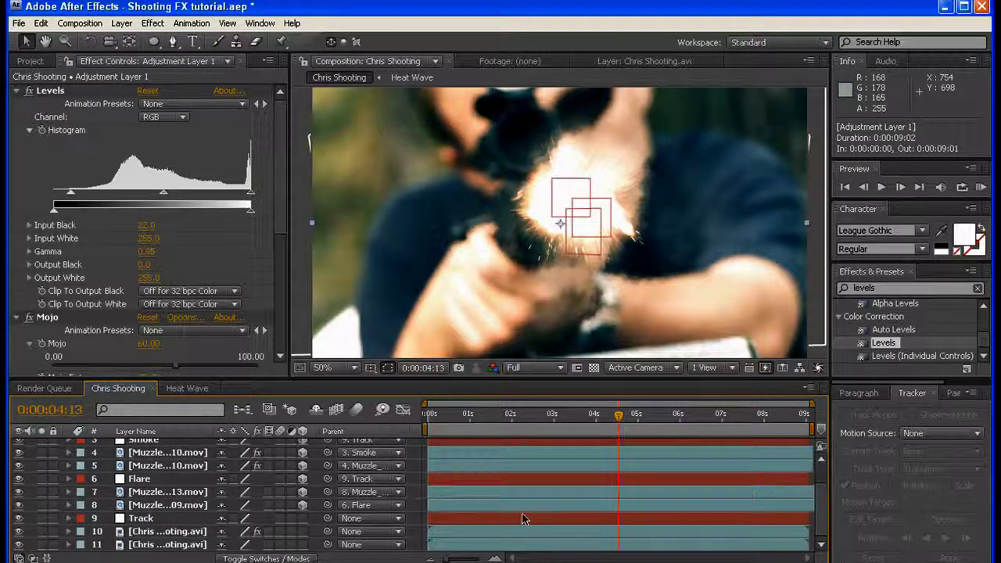
pyautogui.hotkey('ctrl', 's')
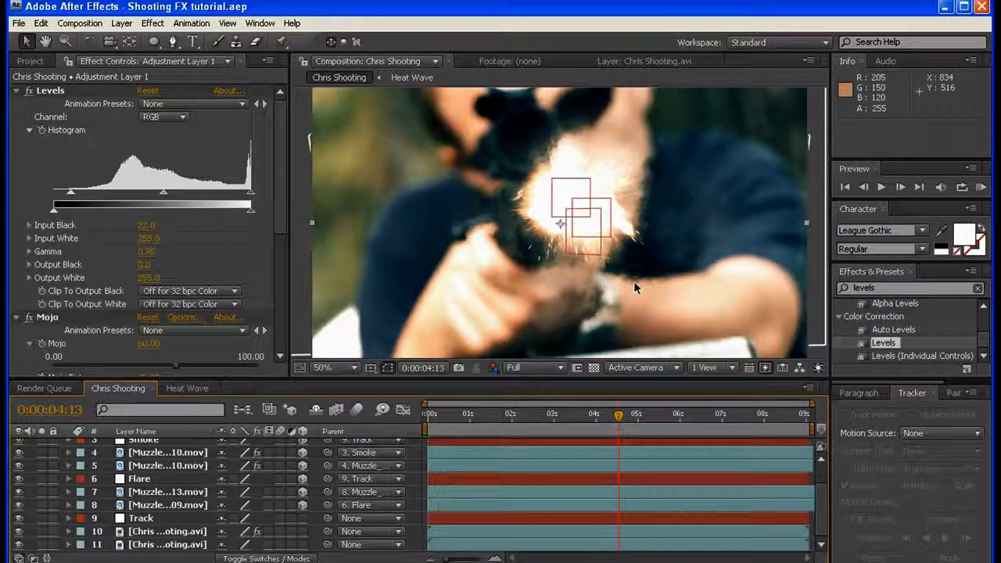